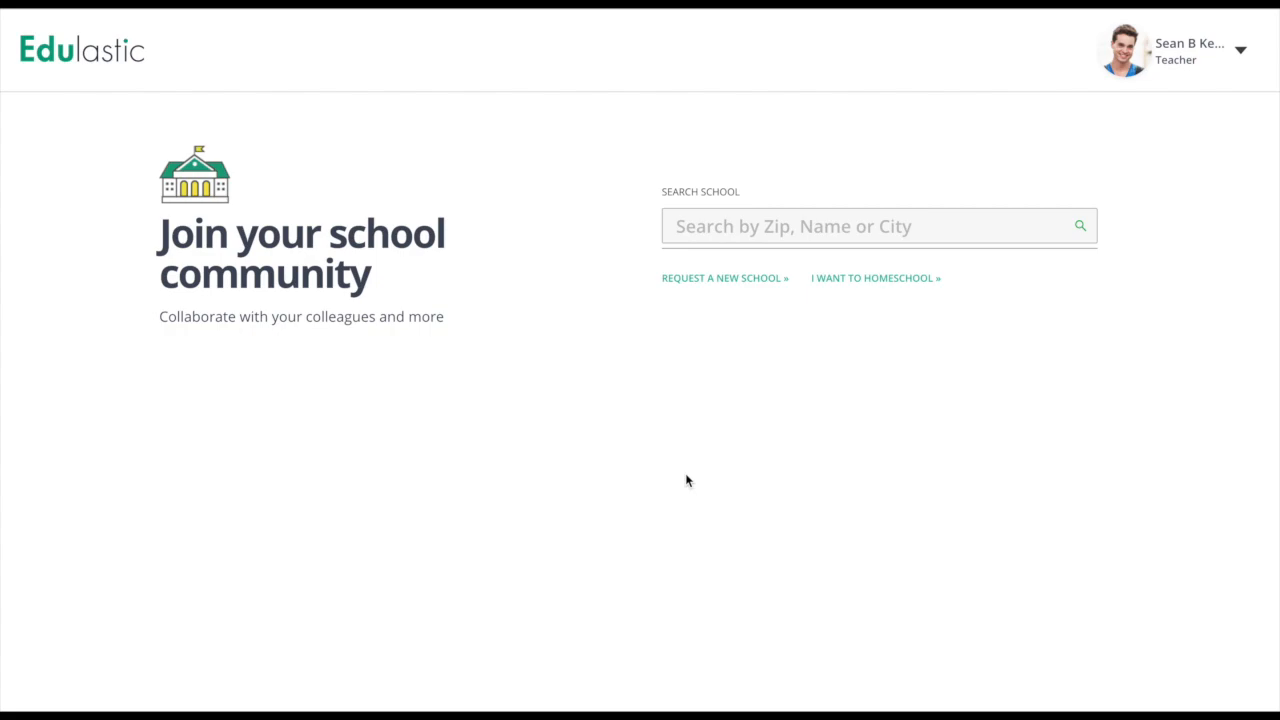
Search 'hog', select Hogwarts School of Witchcraft and Wizardry as the school, and proceed.
{"action": "left_click", "coordinate": [752, 227]}
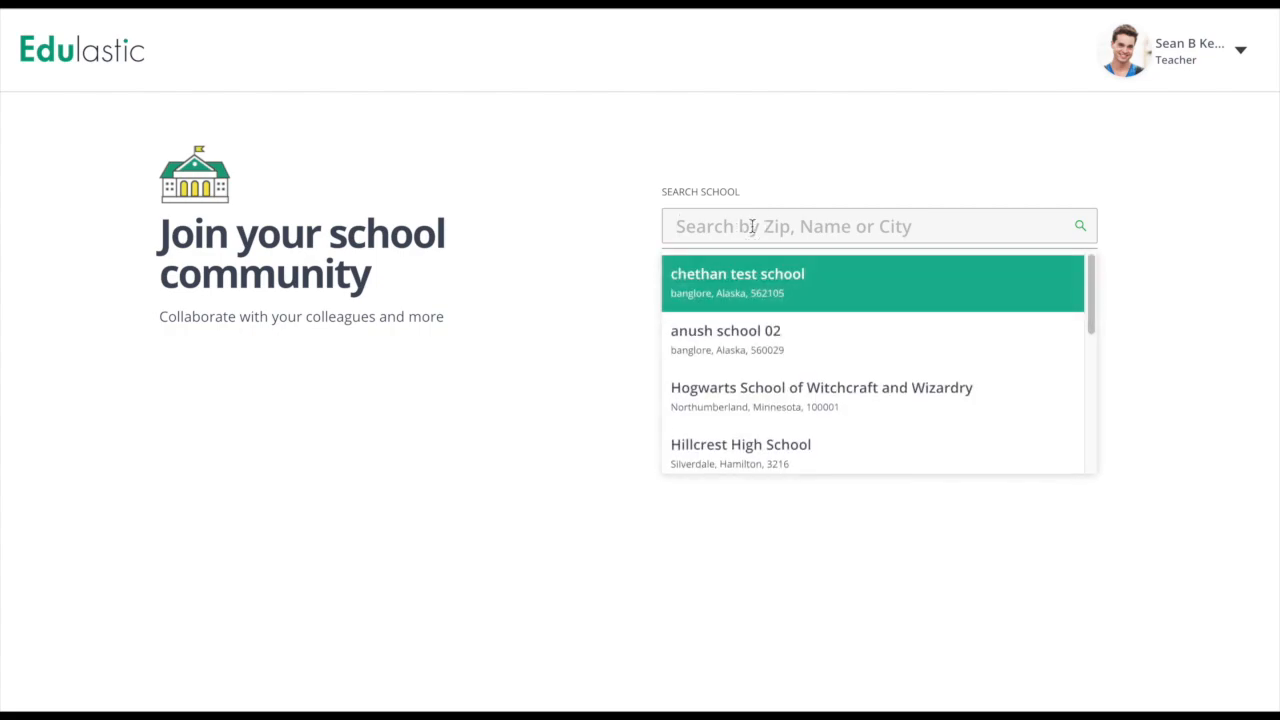
{"action": "type", "text": "hog"}
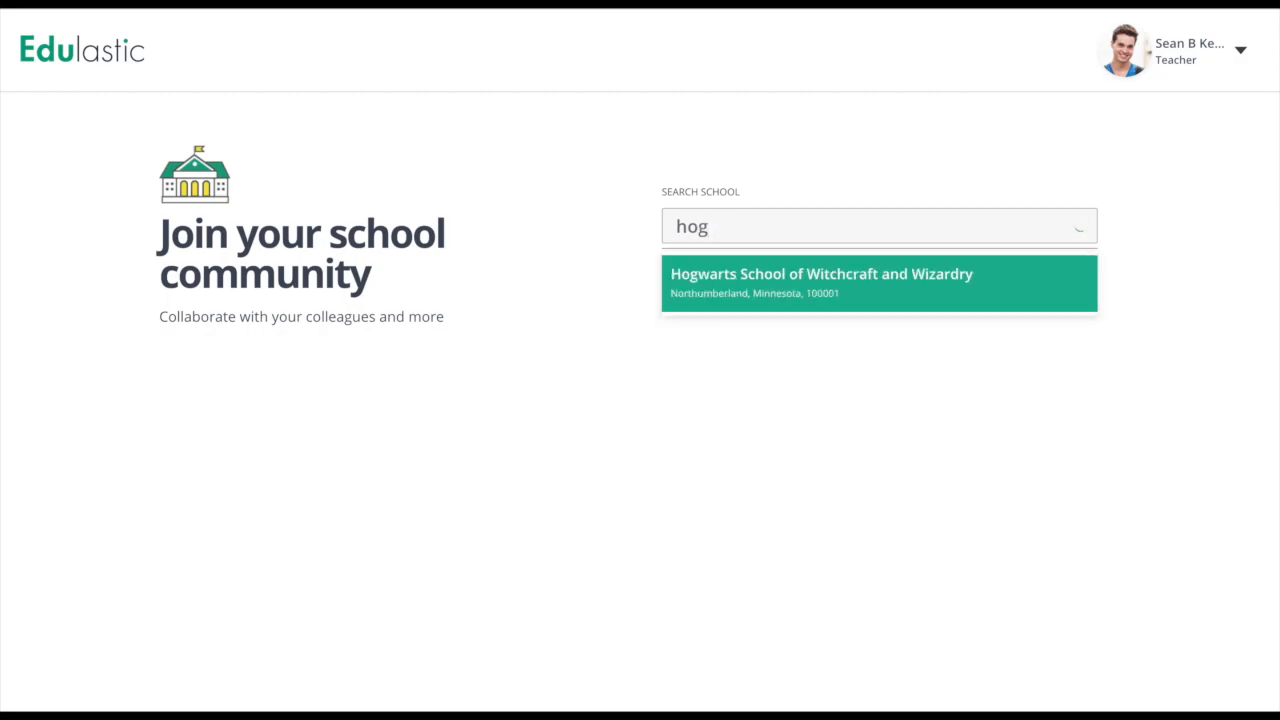
{"action": "left_click", "coordinate": [758, 274]}
{"action": "left_click", "coordinate": [857, 322]}
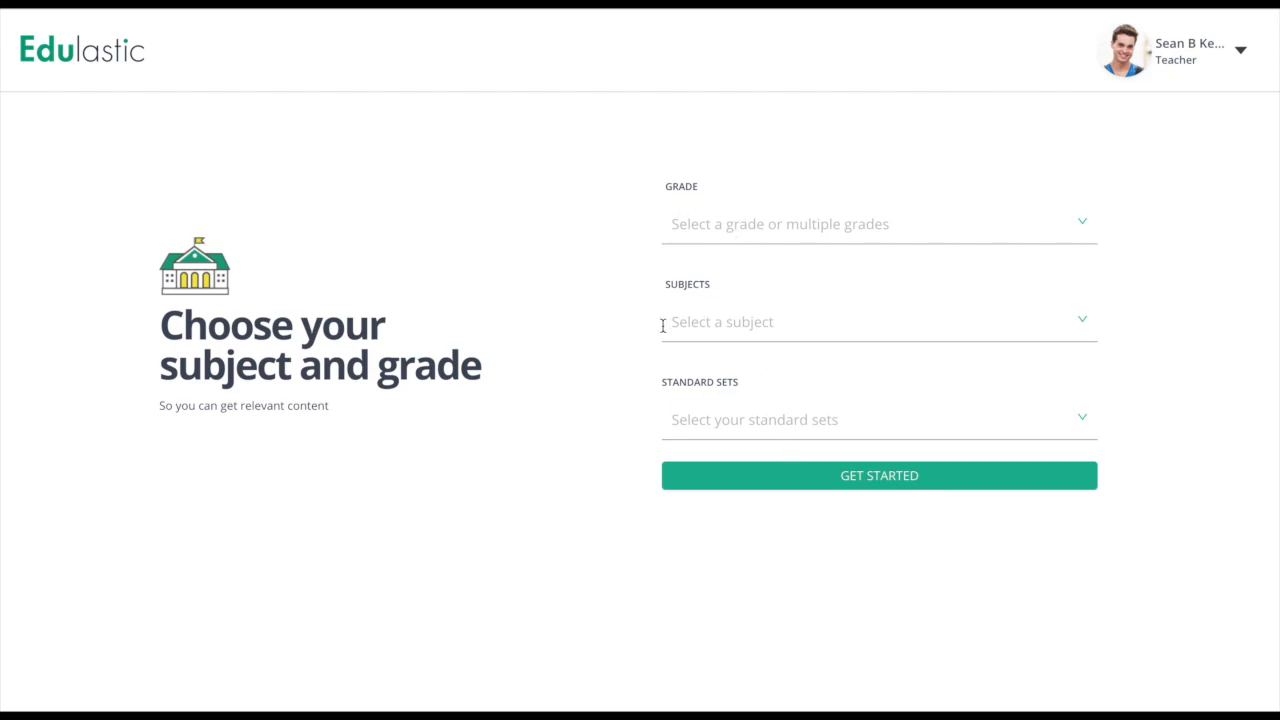
Pick Grade 5, Mathematics and the Math - Common Core standard set, then get started.
{"action": "left_click", "coordinate": [751, 221]}
{"action": "left_click", "coordinate": [711, 418]}
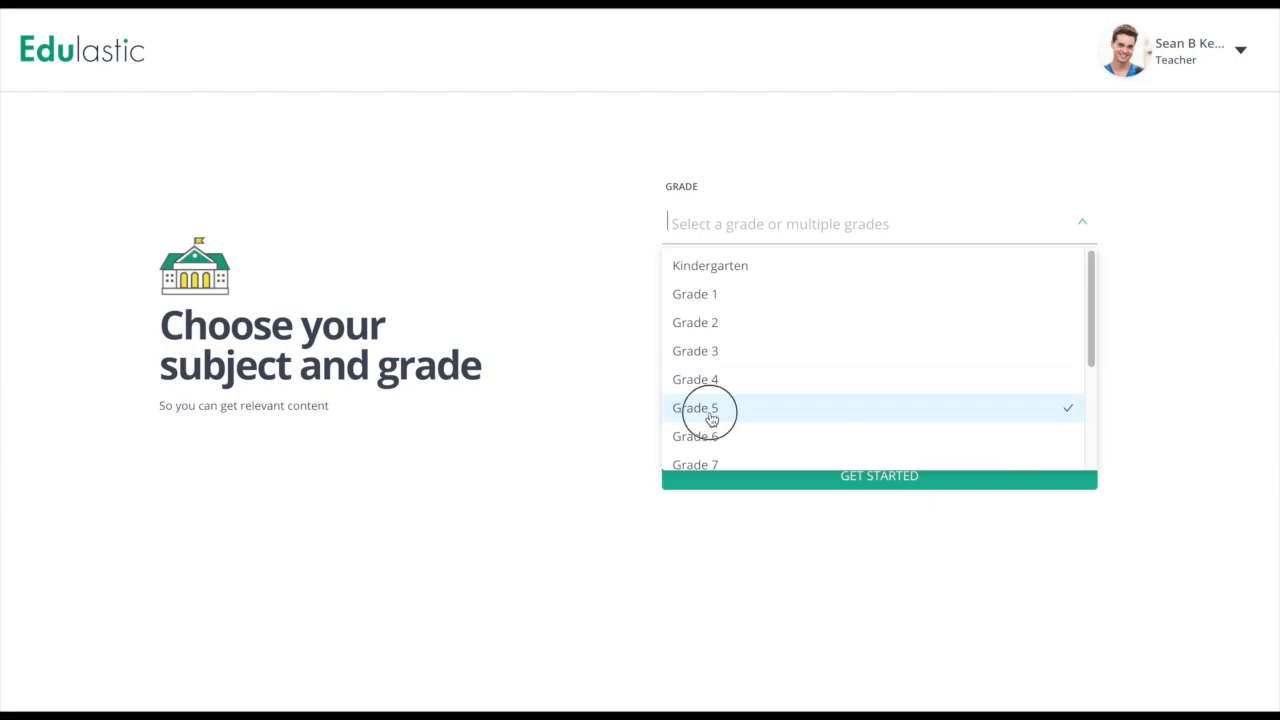
{"action": "left_click", "coordinate": [614, 334]}
{"action": "left_click", "coordinate": [729, 334]}
{"action": "left_click", "coordinate": [728, 370]}
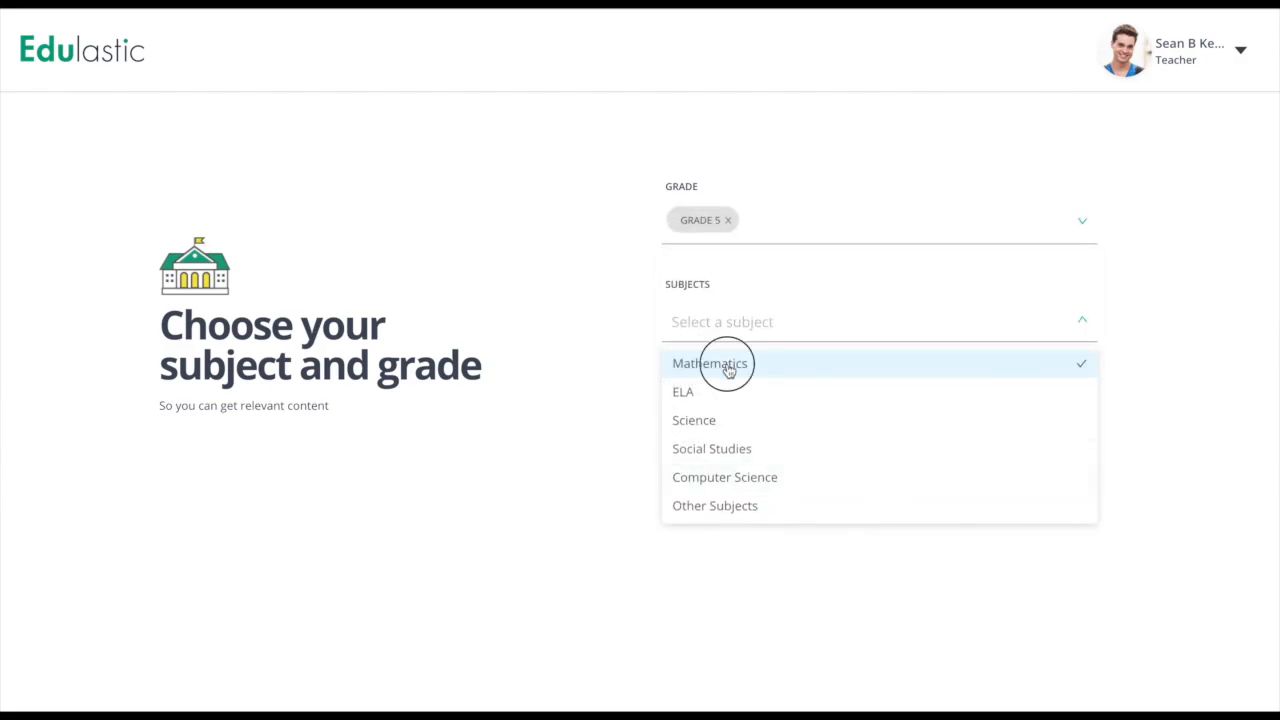
{"action": "left_click", "coordinate": [627, 380]}
{"action": "left_click", "coordinate": [709, 421]}
{"action": "left_click", "coordinate": [706, 489]}
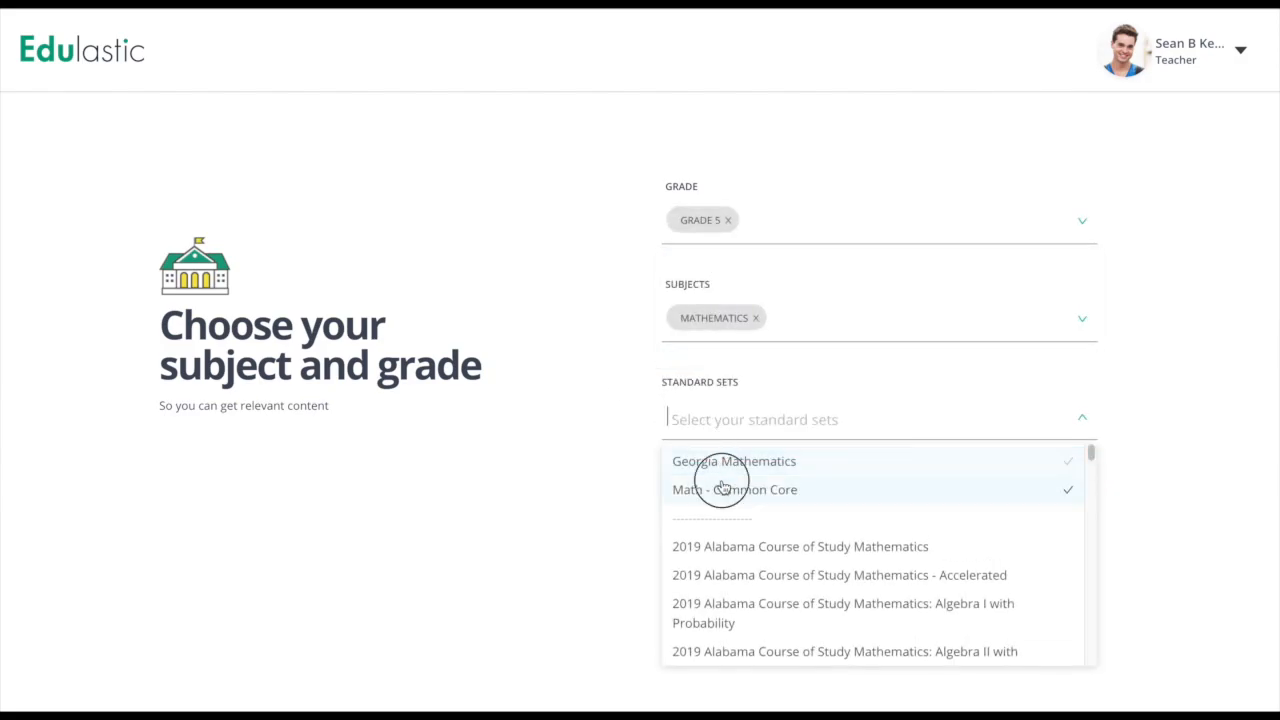
{"action": "left_click", "coordinate": [615, 501]}
{"action": "left_click", "coordinate": [792, 478]}
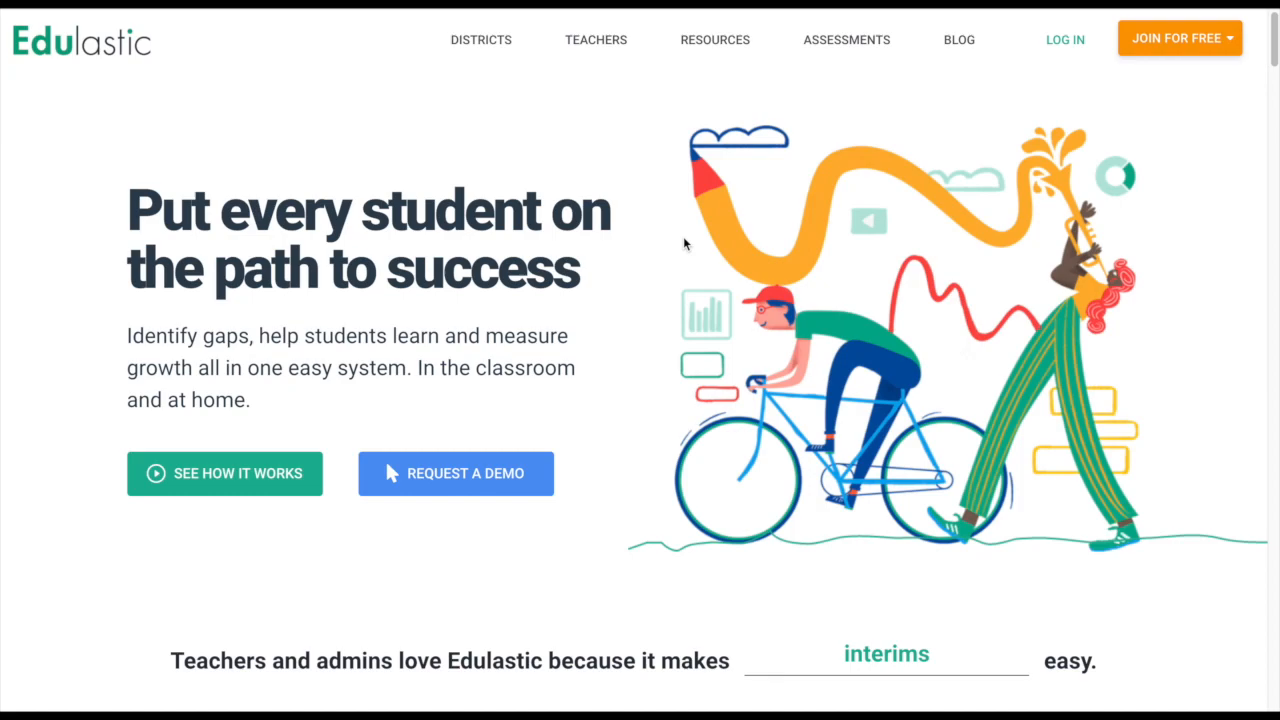
Go to the RESOURCES page and scroll through its Help and Training Resources sections.
{"action": "left_click", "coordinate": [715, 40]}
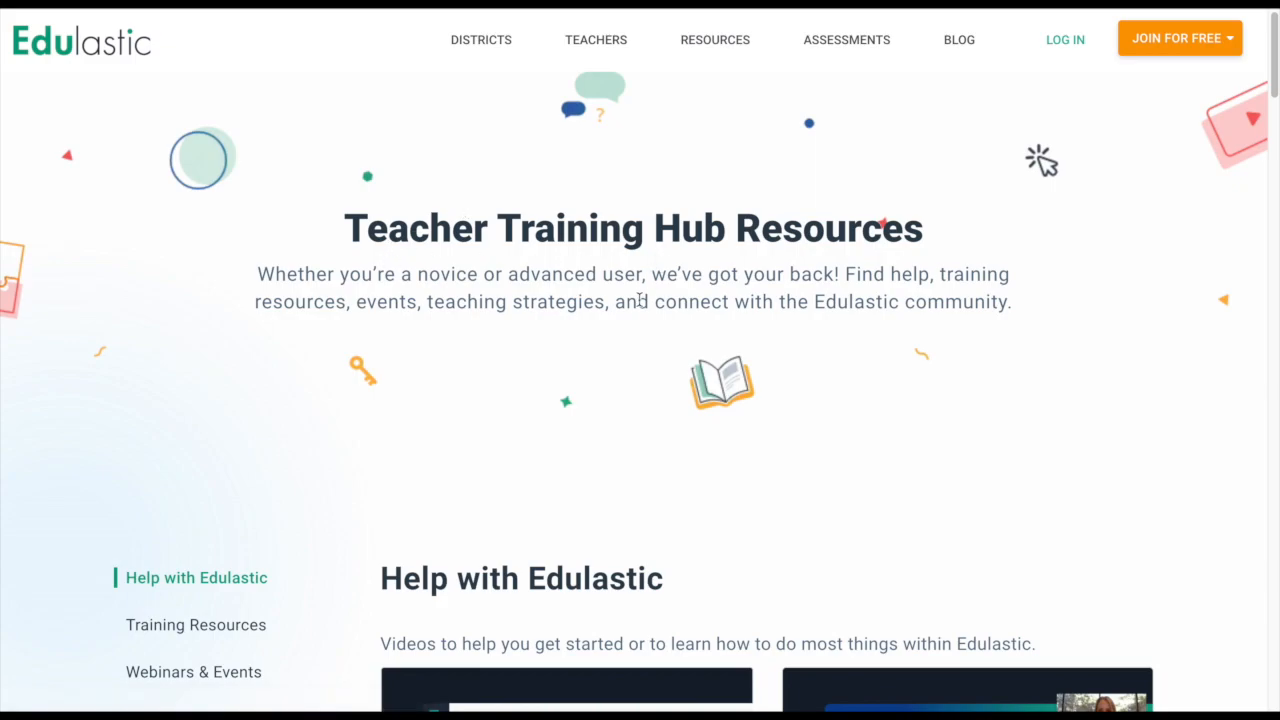
{"action": "scroll", "coordinate": [633, 298], "scroll_direction": "down", "scroll_amount": 3}
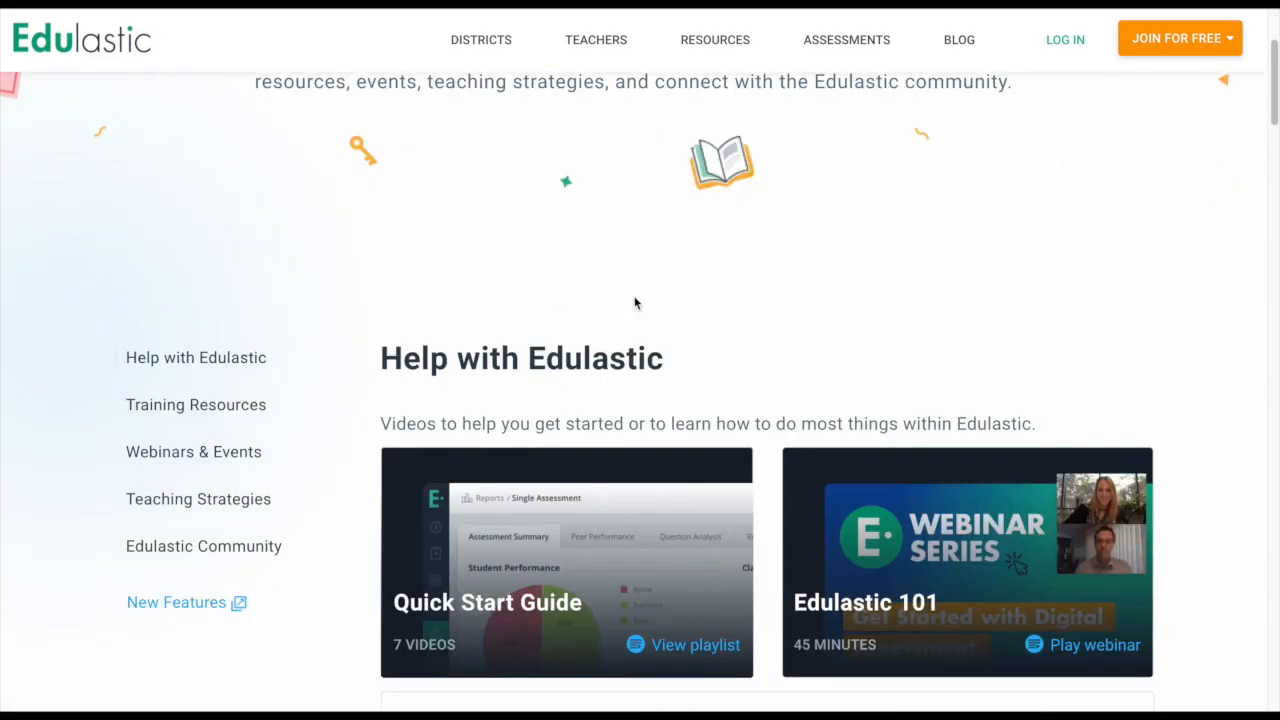
{"action": "scroll", "coordinate": [610, 455], "scroll_direction": "down", "scroll_amount": 5}
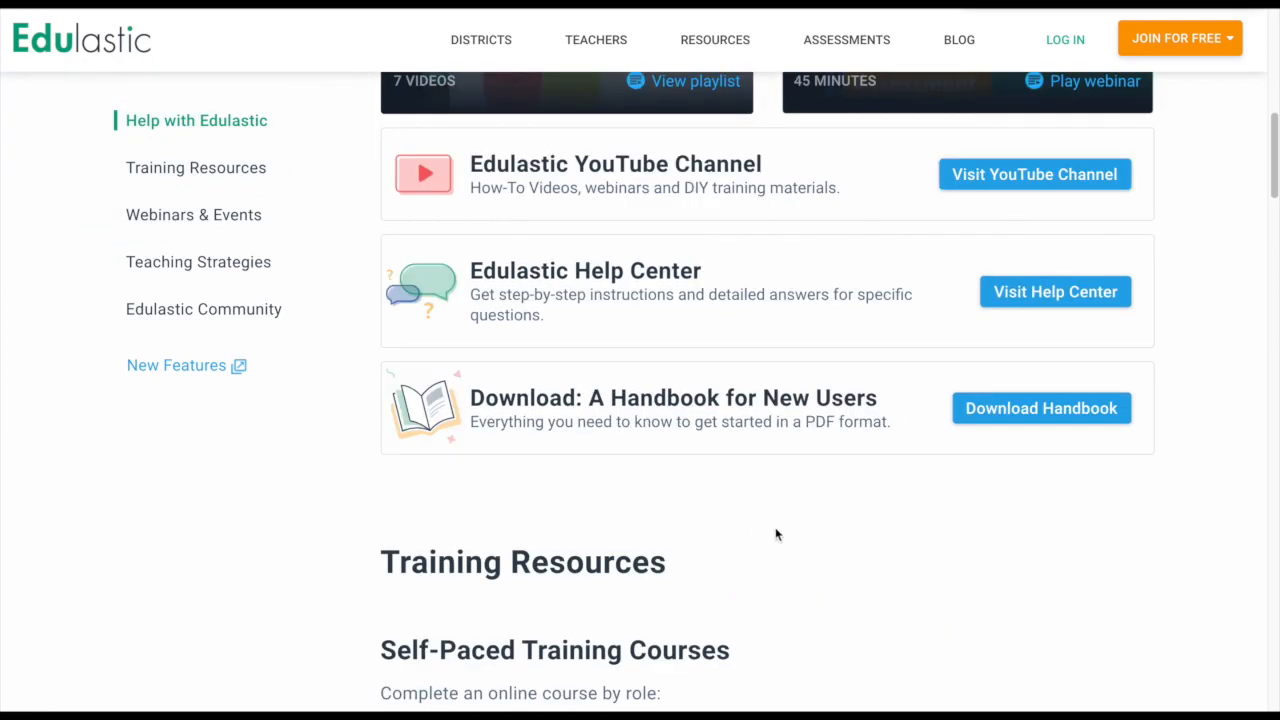
{"action": "scroll", "coordinate": [746, 511], "scroll_direction": "down", "scroll_amount": 2}
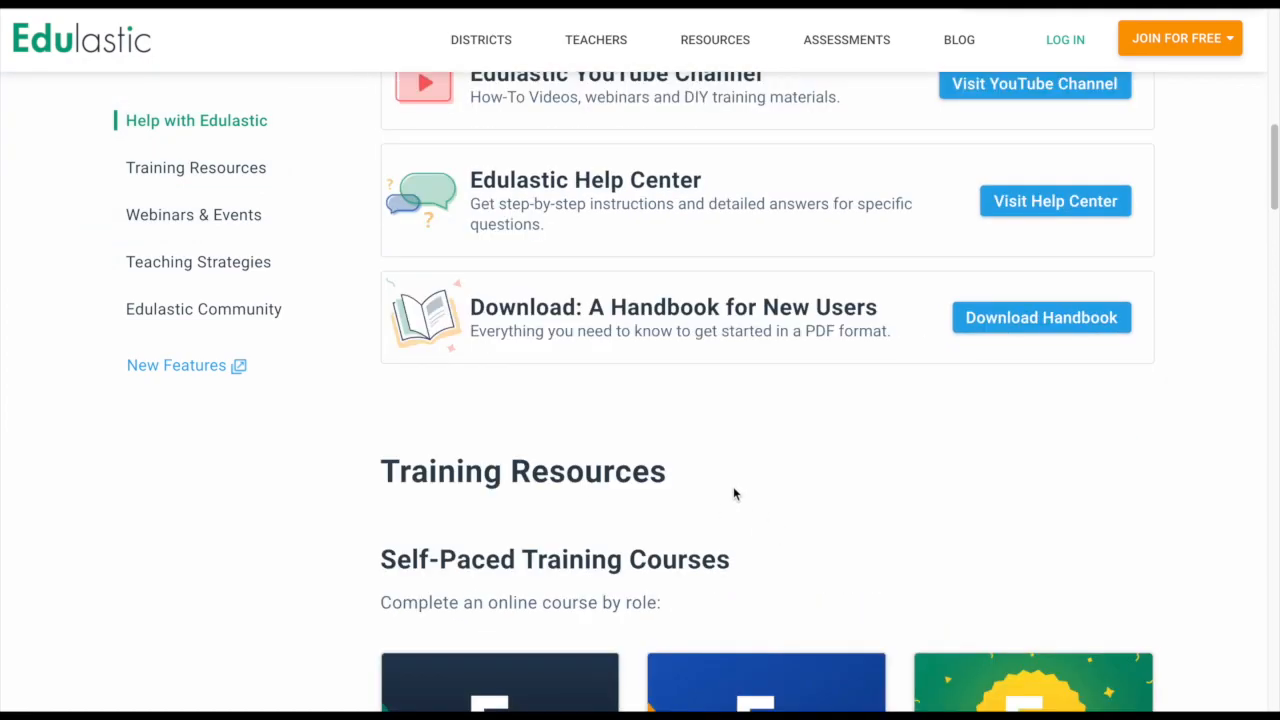
{"action": "scroll", "coordinate": [729, 491], "scroll_direction": "down", "scroll_amount": 2}
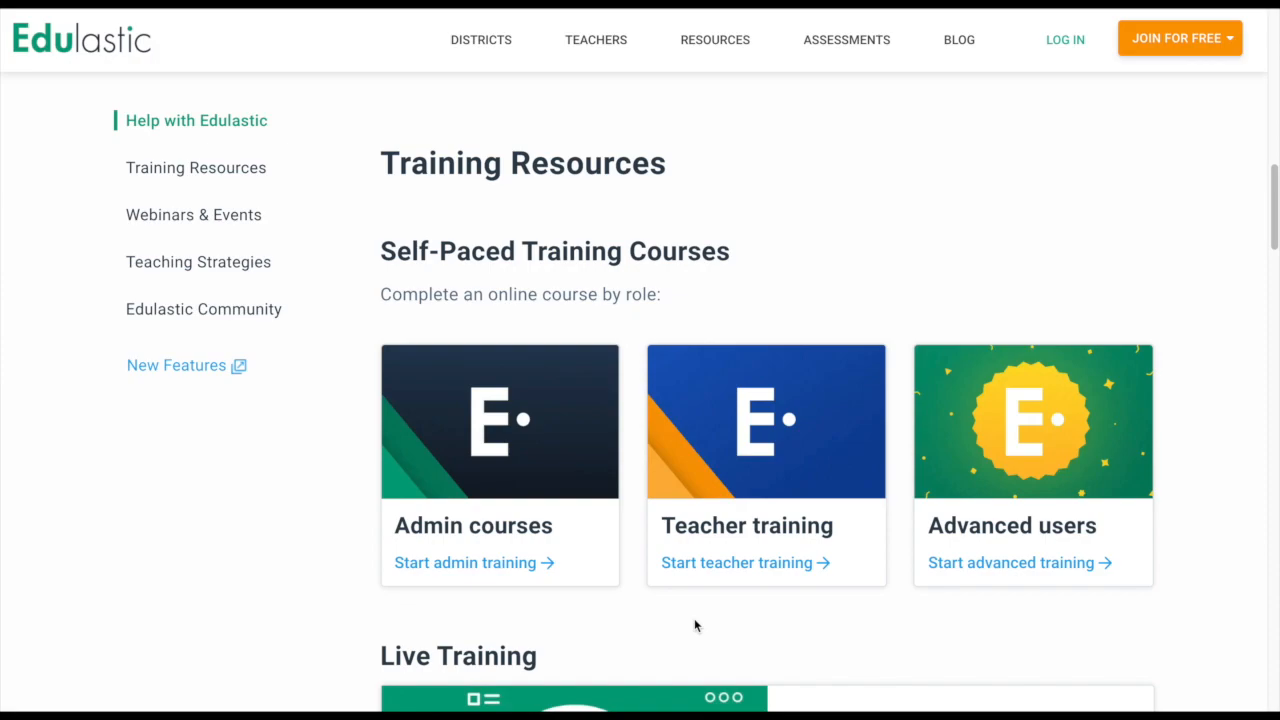
{"action": "scroll", "coordinate": [690, 610], "scroll_direction": "down", "scroll_amount": 4}
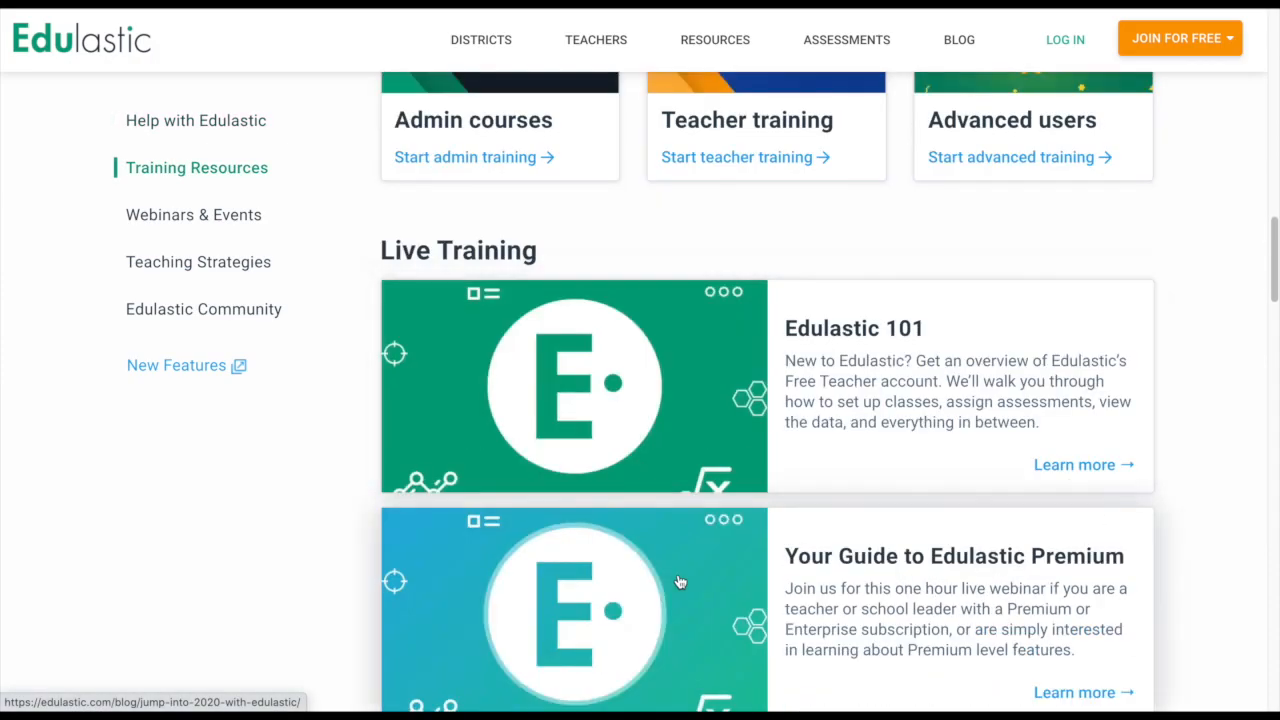
{"action": "scroll", "coordinate": [679, 582], "scroll_direction": "down", "scroll_amount": 1}
{"action": "scroll", "coordinate": [679, 582], "scroll_direction": "down", "scroll_amount": 2}
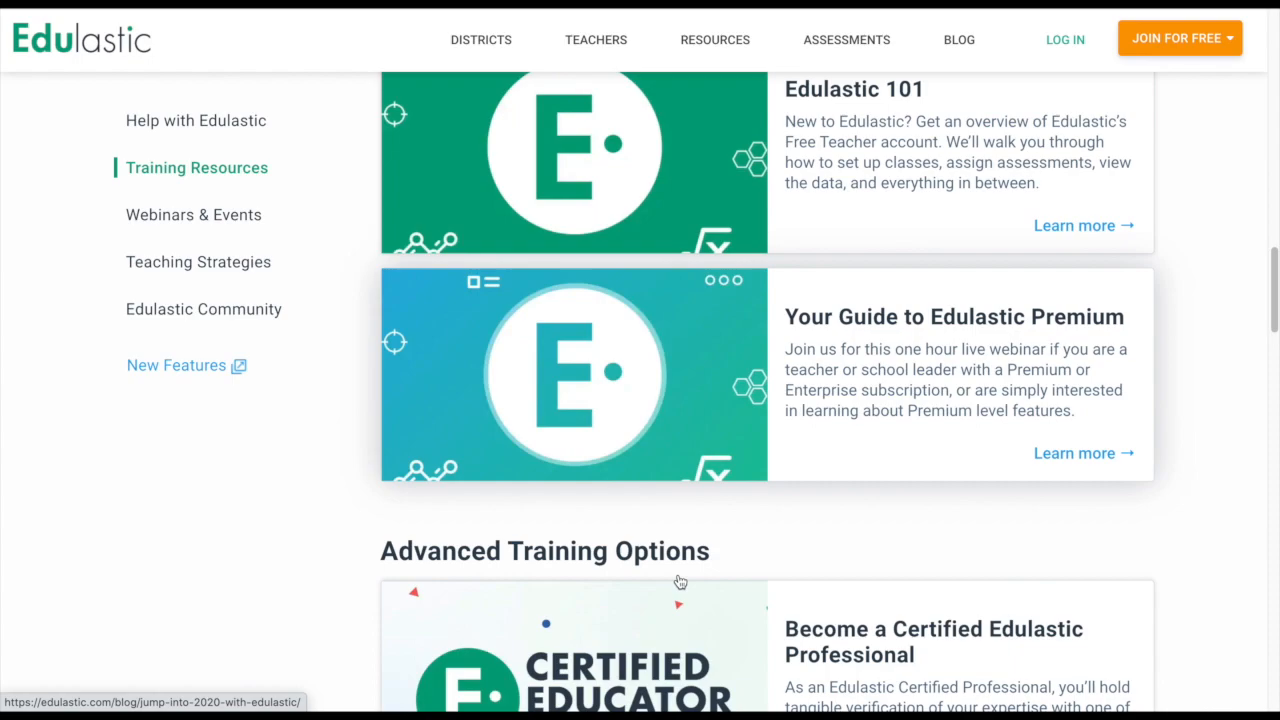
{"action": "scroll", "coordinate": [679, 582], "scroll_direction": "down", "scroll_amount": 3}
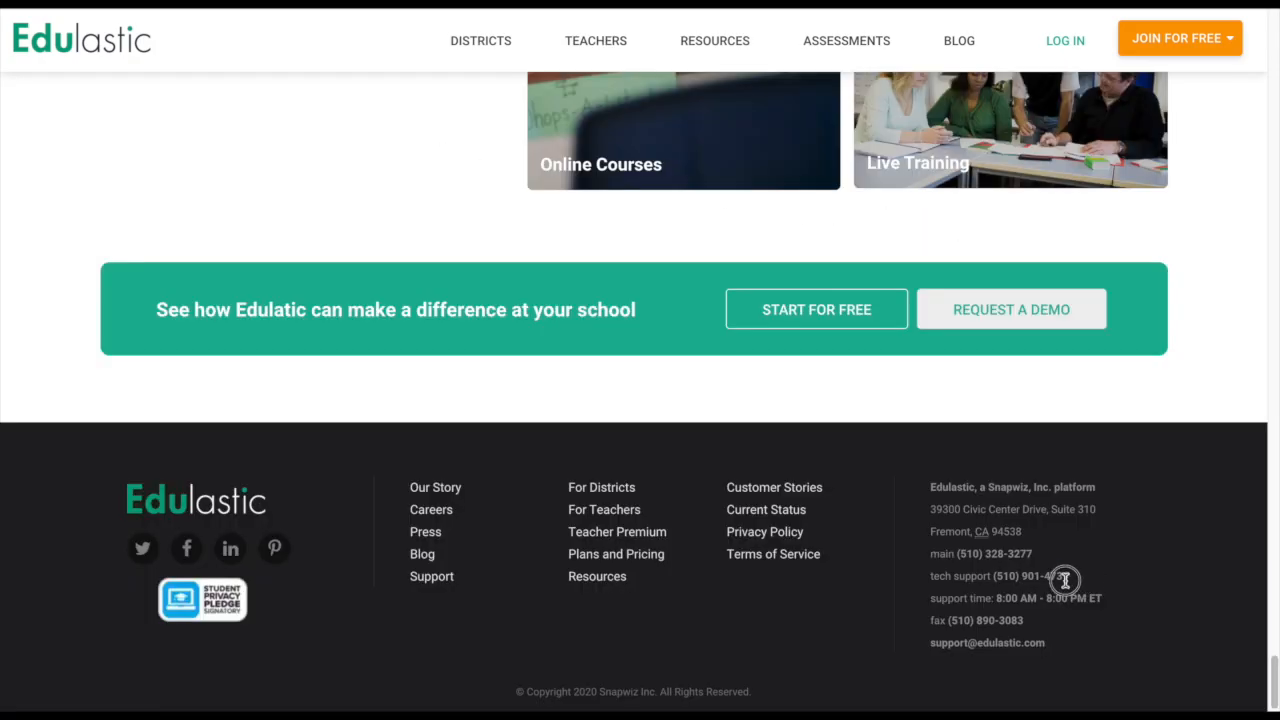
Highlight the tech support phone number on the page.
{"action": "left_click_drag", "start_coordinate": [1065, 580], "coordinate": [923, 577]}
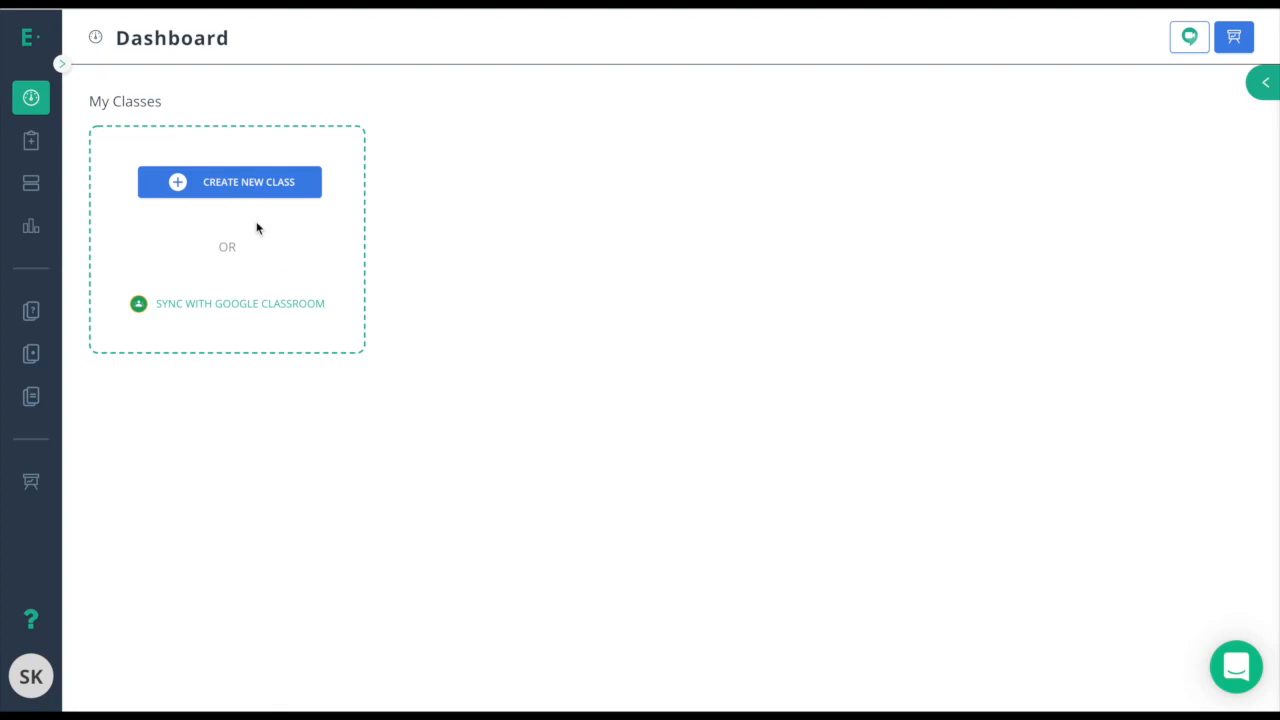
Sync with Google Classroom through the school account and import only Import Class1 with Math - Common Core standards.
{"action": "left_click", "coordinate": [297, 311]}
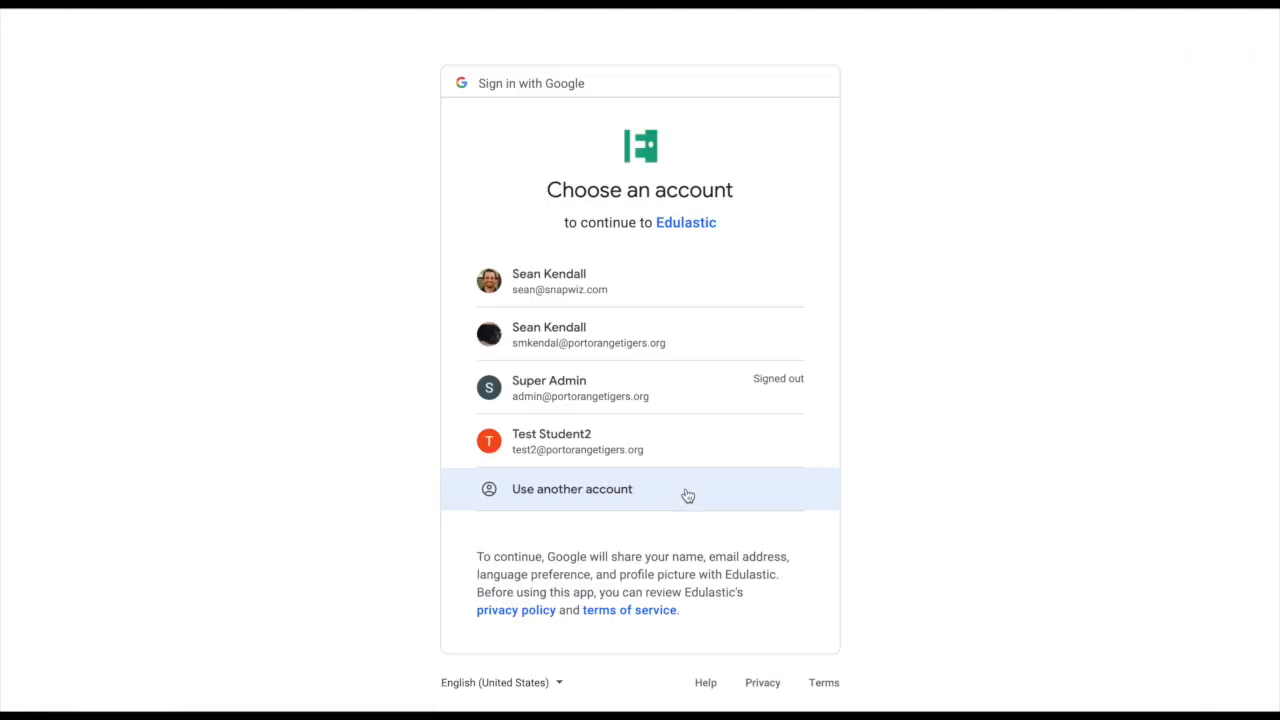
{"action": "left_click", "coordinate": [574, 344]}
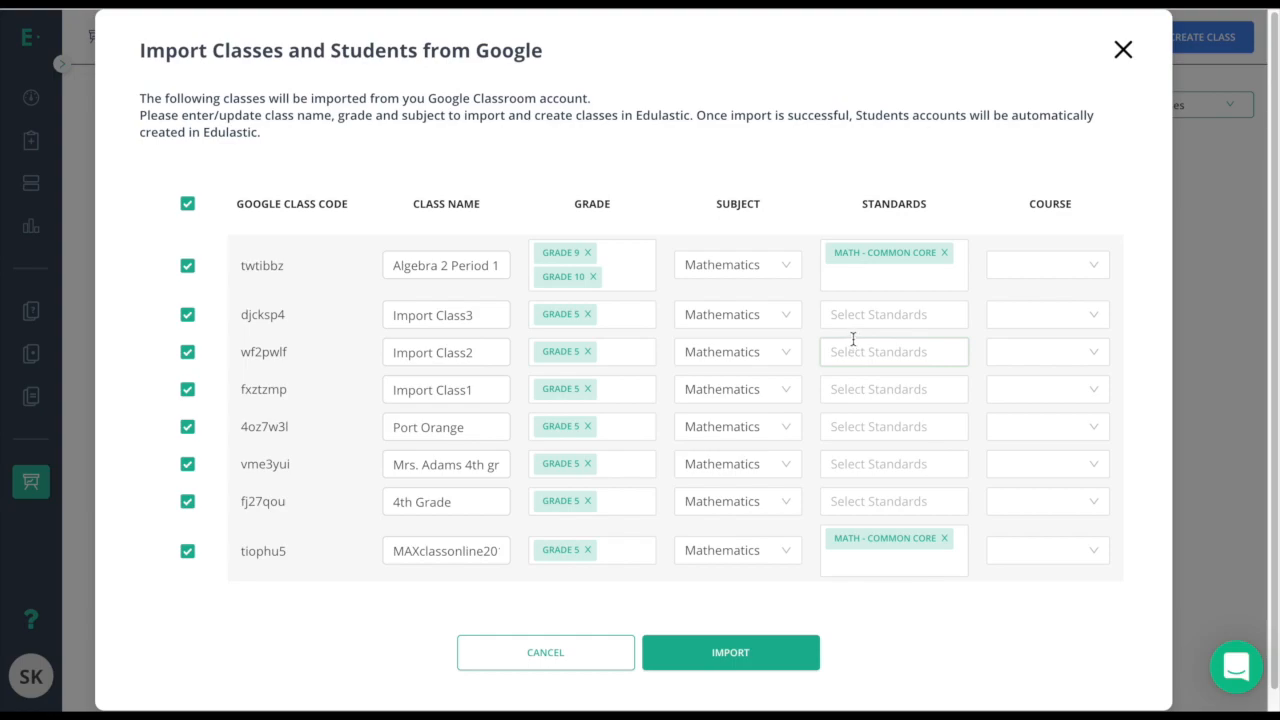
{"action": "left_click", "coordinate": [187, 204]}
{"action": "left_click", "coordinate": [187, 389]}
{"action": "left_click", "coordinate": [849, 389]}
{"action": "left_click", "coordinate": [890, 452]}
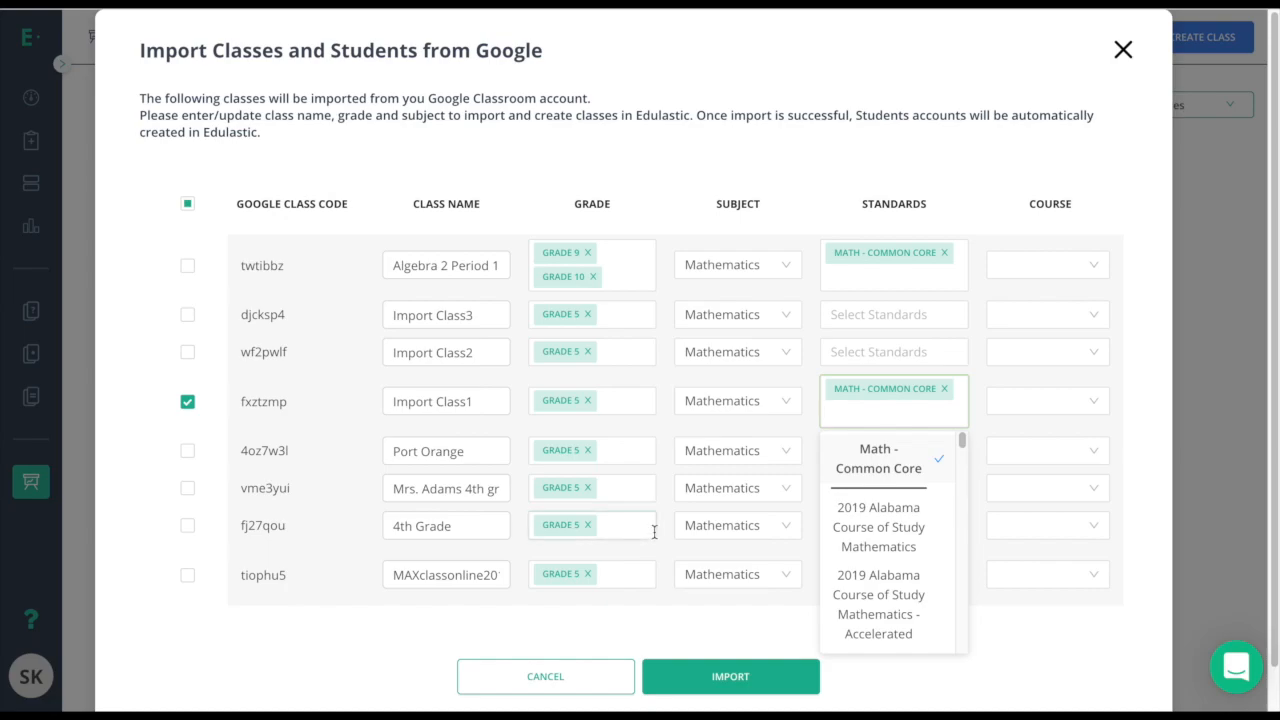
{"action": "left_click", "coordinate": [733, 678]}
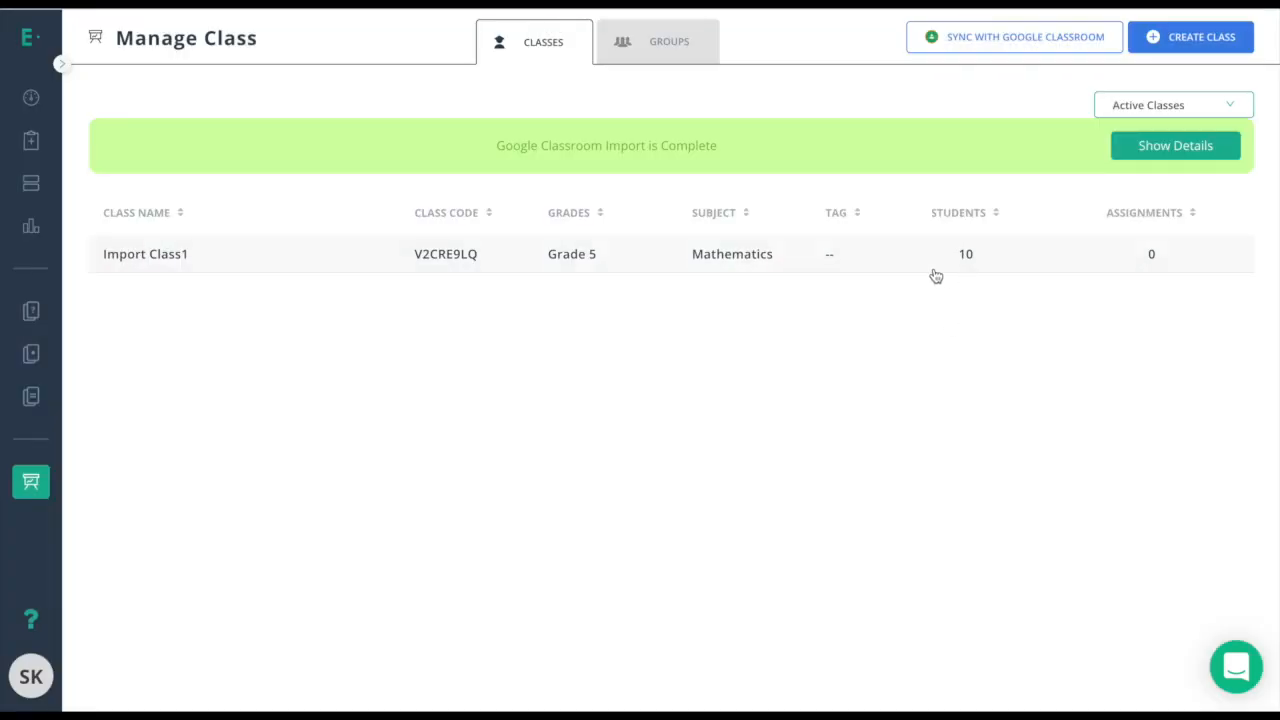
{"action": "left_click", "coordinate": [851, 196]}
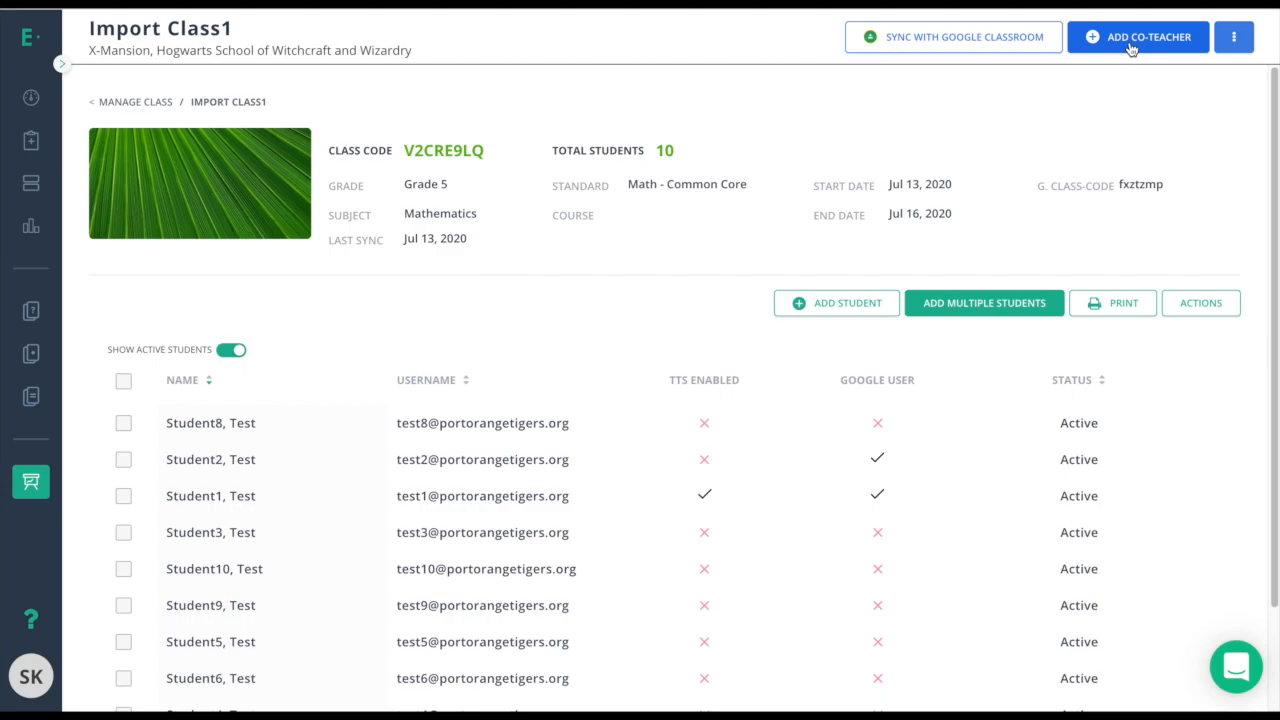
{"action": "left_click", "coordinate": [37, 489]}
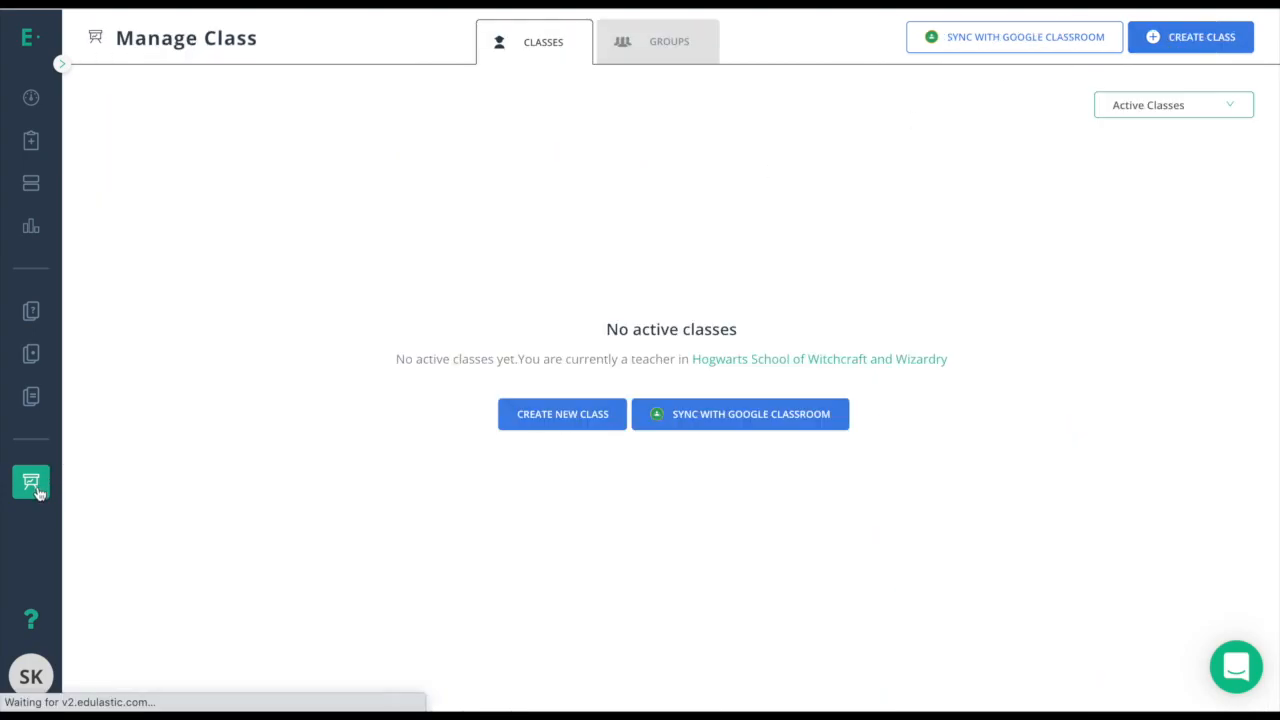
Start a new class and name it 'Algebra 3 Period 2'.
{"action": "left_click", "coordinate": [1172, 48]}
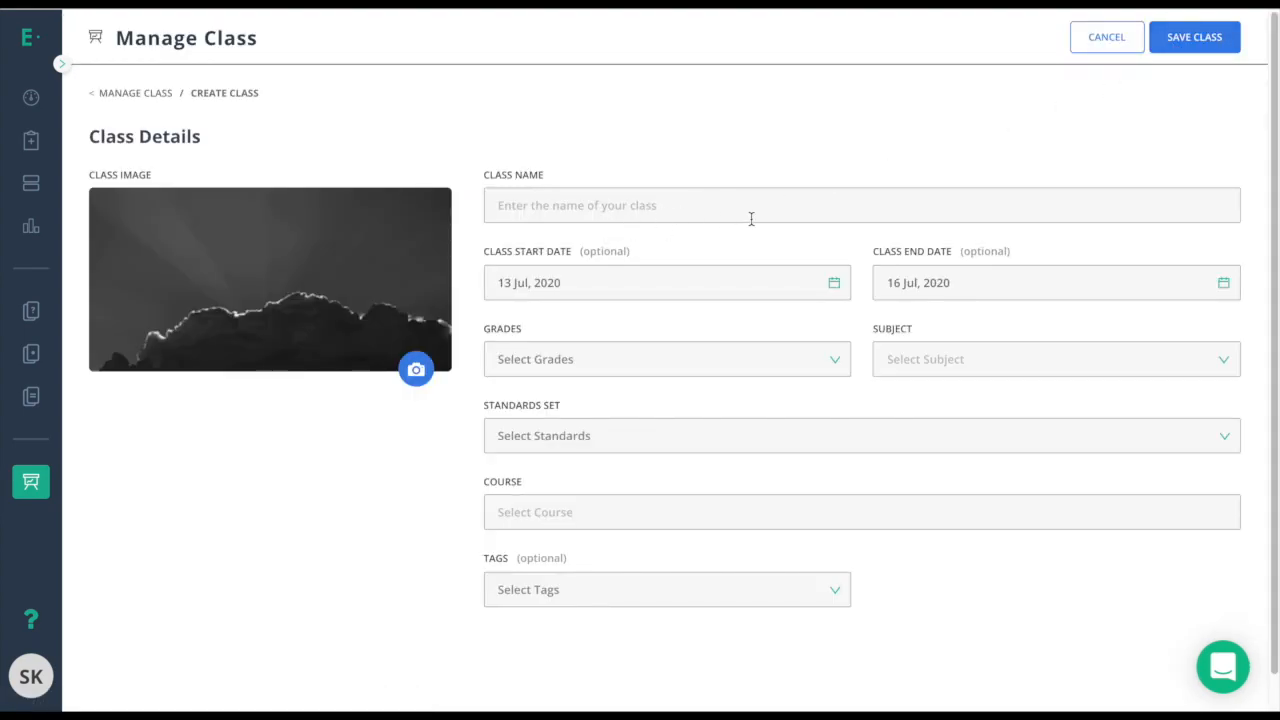
{"action": "left_click", "coordinate": [751, 212]}
{"action": "type", "text": "Algebra"}
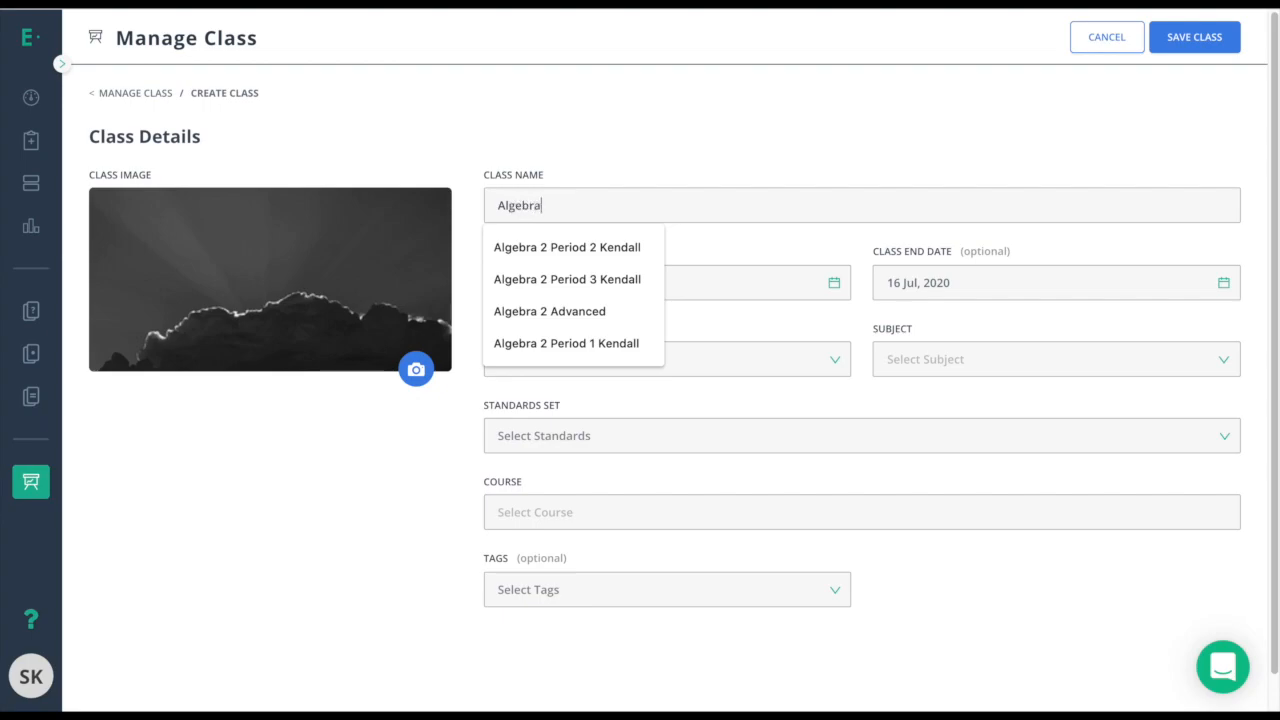
{"action": "type", "text": " 3 Period 2"}
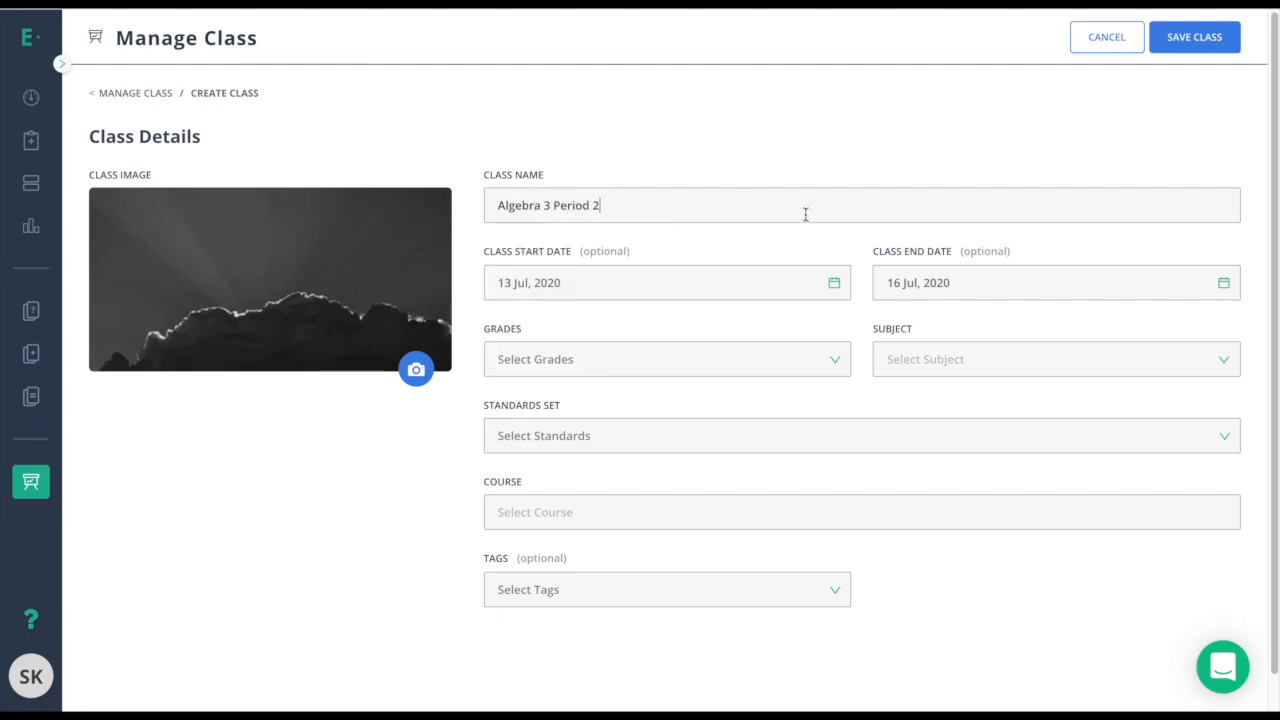
Set the class to Grade 9 Mathematics with Math - Common Core standards and save it.
{"action": "left_click", "coordinate": [698, 360]}
{"action": "scroll", "coordinate": [574, 543], "scroll_direction": "down", "scroll_amount": 2}
{"action": "left_click", "coordinate": [540, 487]}
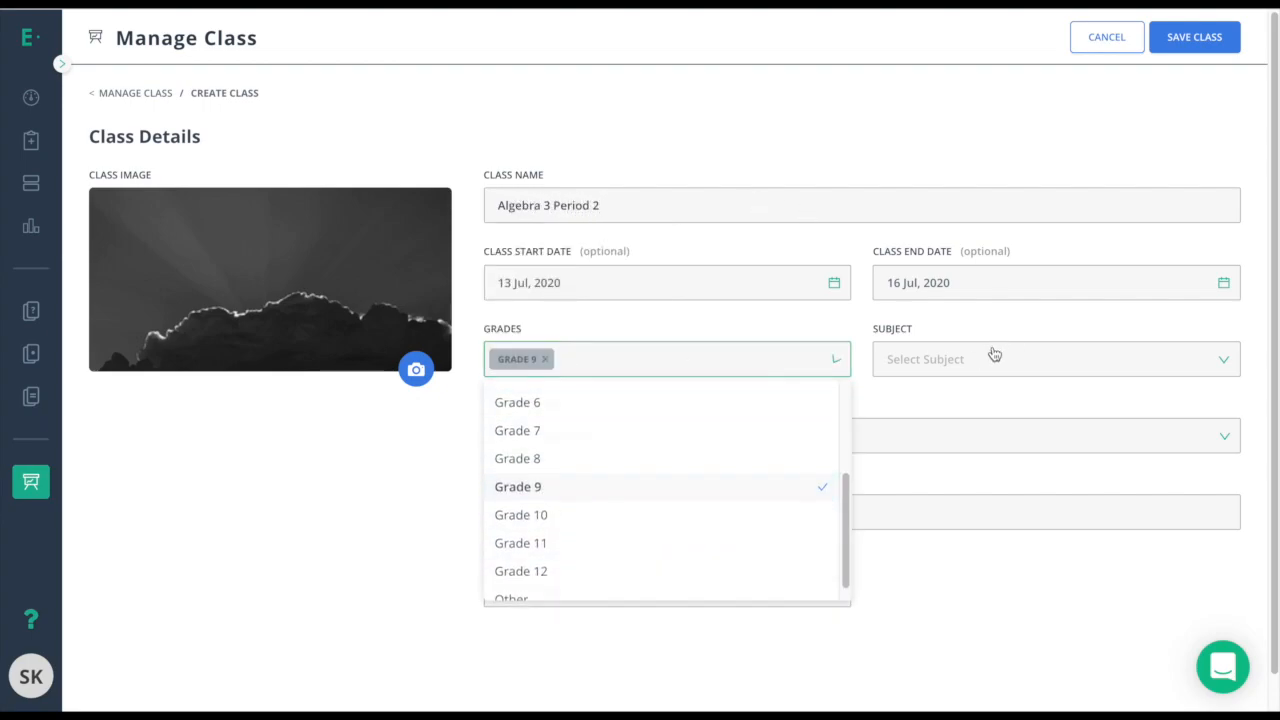
{"action": "left_click", "coordinate": [995, 356]}
{"action": "left_click", "coordinate": [920, 400]}
{"action": "left_click", "coordinate": [654, 434]}
{"action": "left_click", "coordinate": [612, 474]}
{"action": "left_click", "coordinate": [487, 440]}
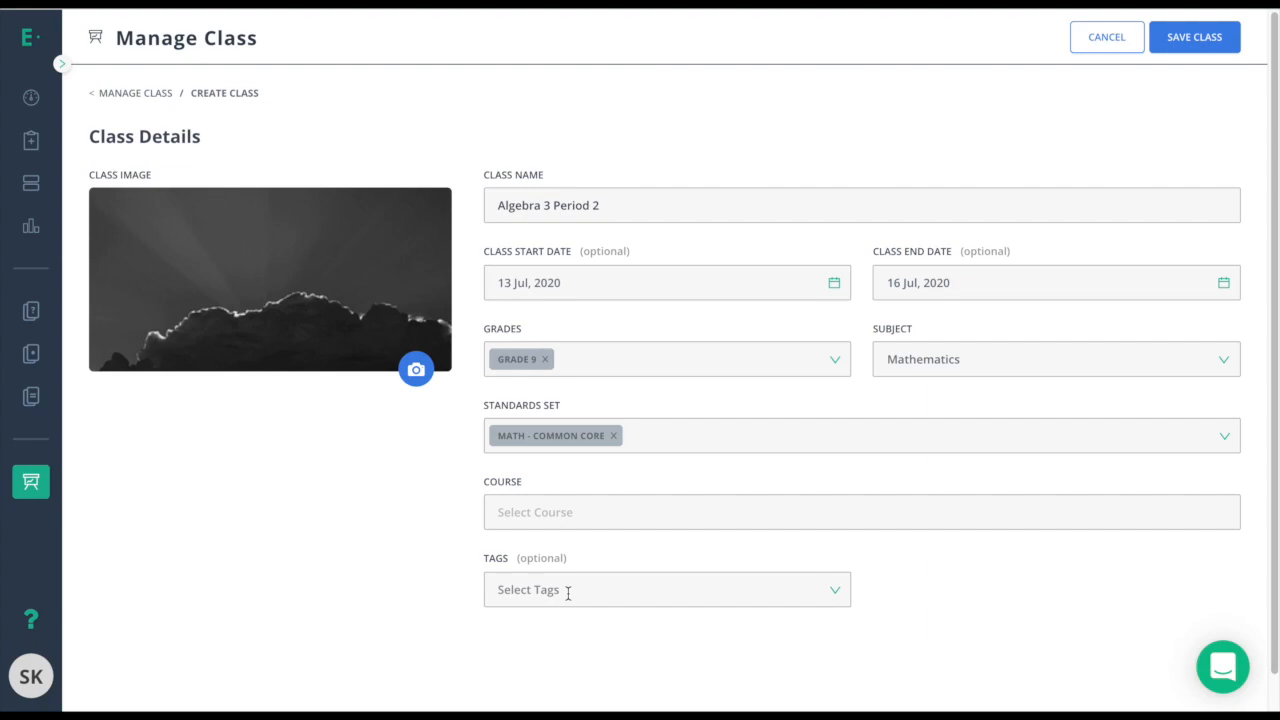
{"action": "left_click", "coordinate": [1188, 50]}
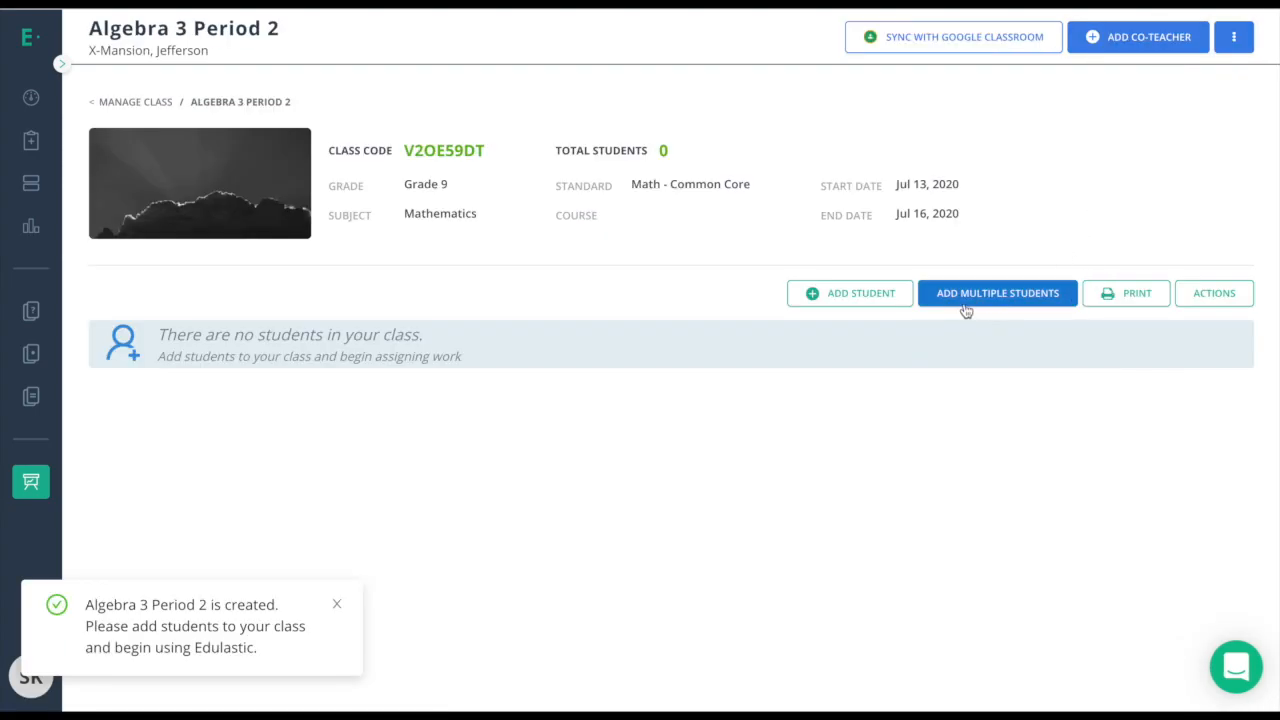
Open the add-students dialog and review the Add Multiple Students identification options.
{"action": "left_click", "coordinate": [1031, 303]}
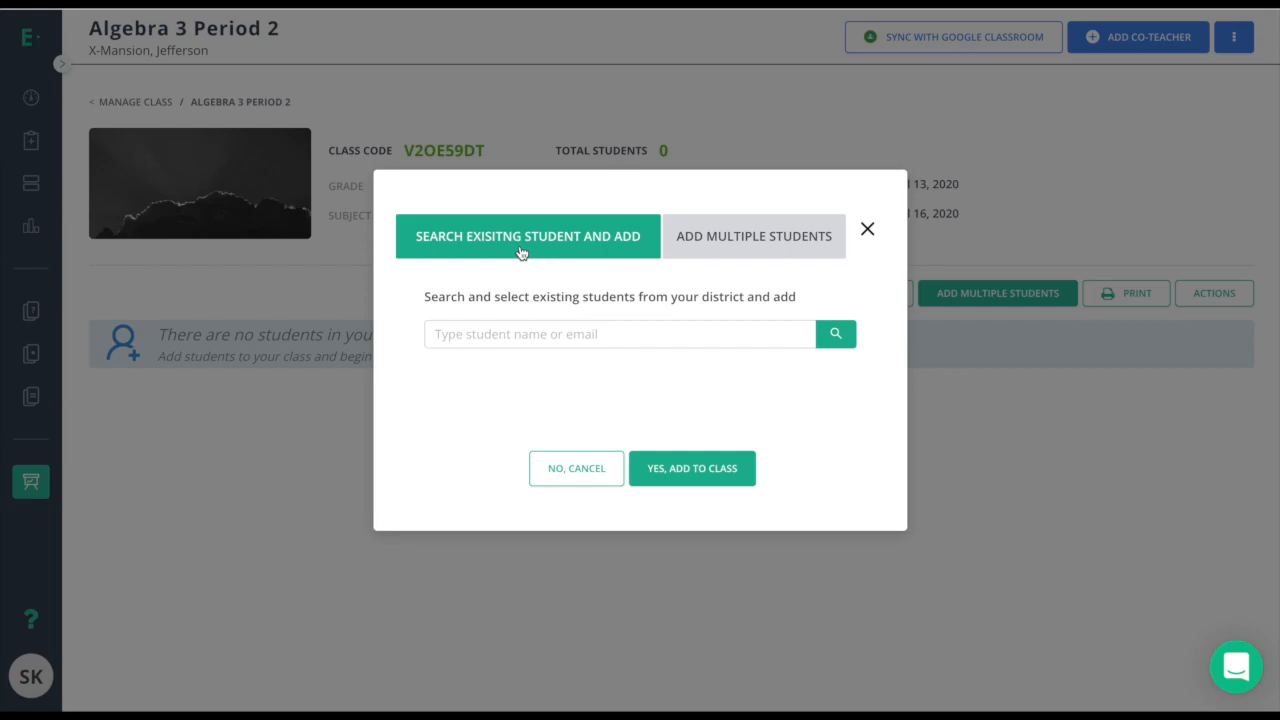
{"action": "left_click", "coordinate": [485, 333]}
{"action": "left_click", "coordinate": [768, 250]}
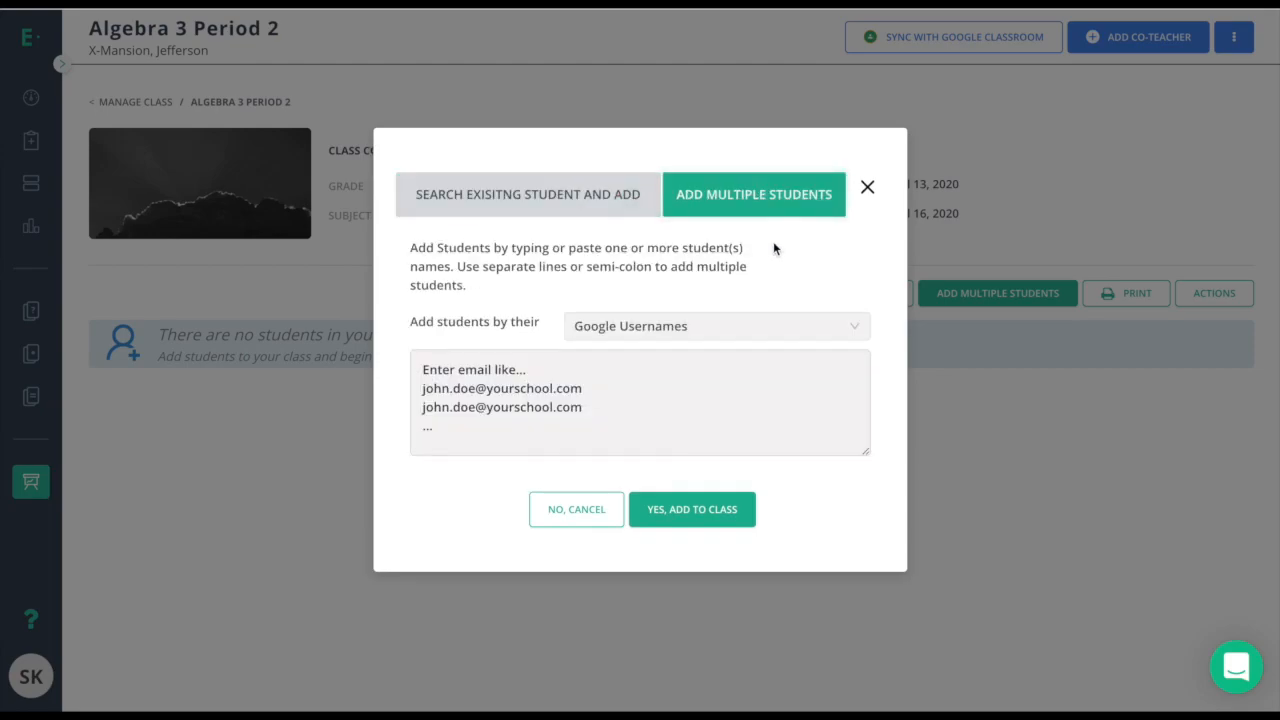
{"action": "left_click", "coordinate": [609, 336]}
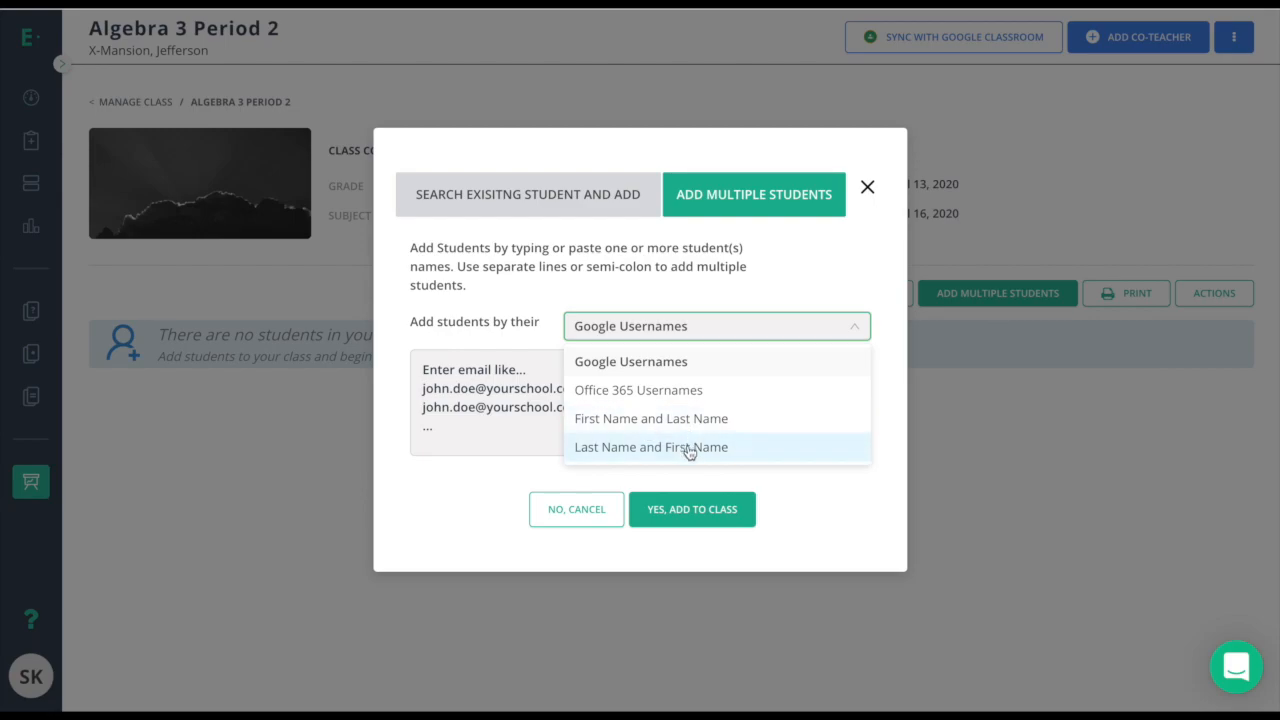
Close the add-students dialog without adding anyone and highlight the class code.
{"action": "left_click", "coordinate": [868, 190]}
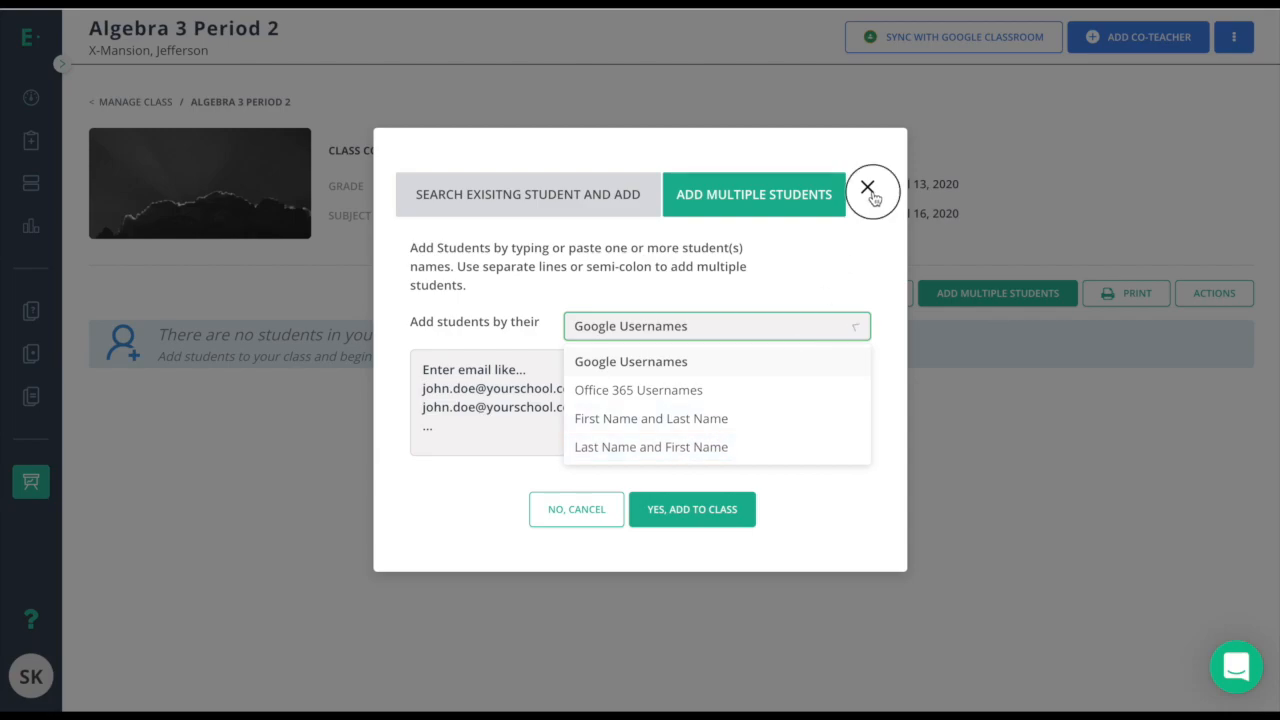
{"action": "left_click", "coordinate": [406, 151]}
{"action": "left_click_drag", "start_coordinate": [406, 151], "coordinate": [491, 146]}
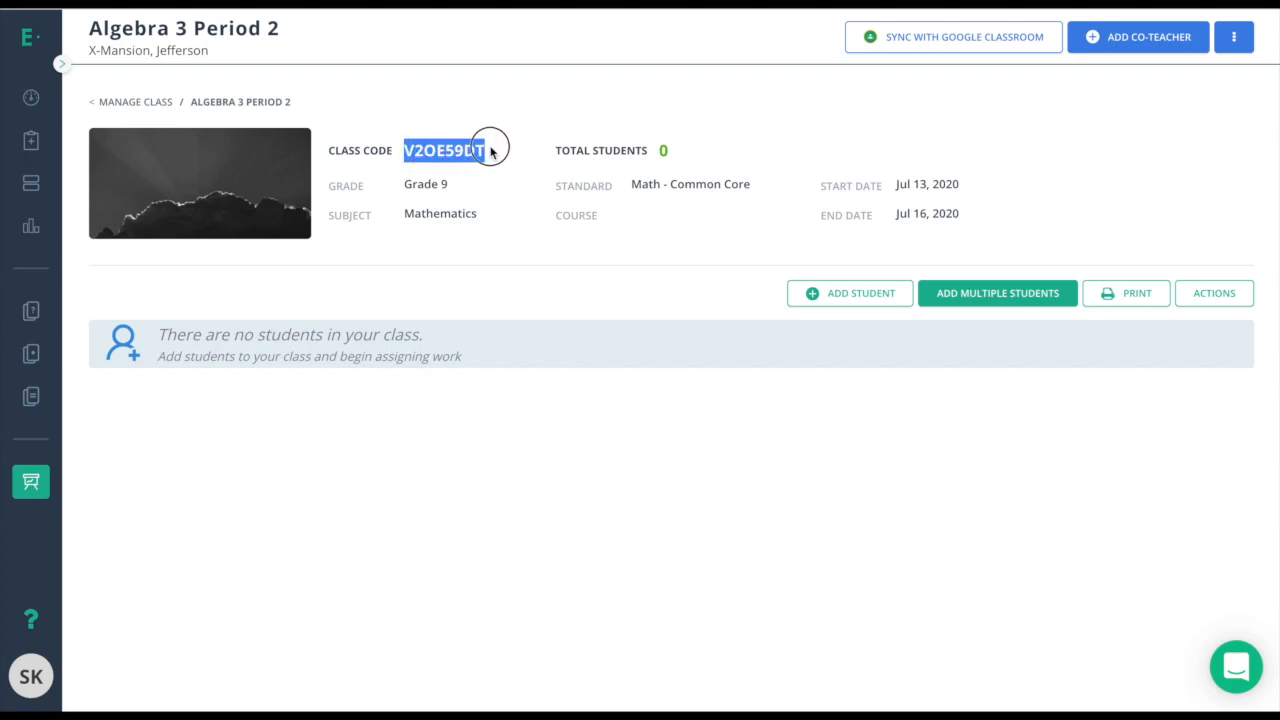
{"action": "left_click", "coordinate": [490, 300]}
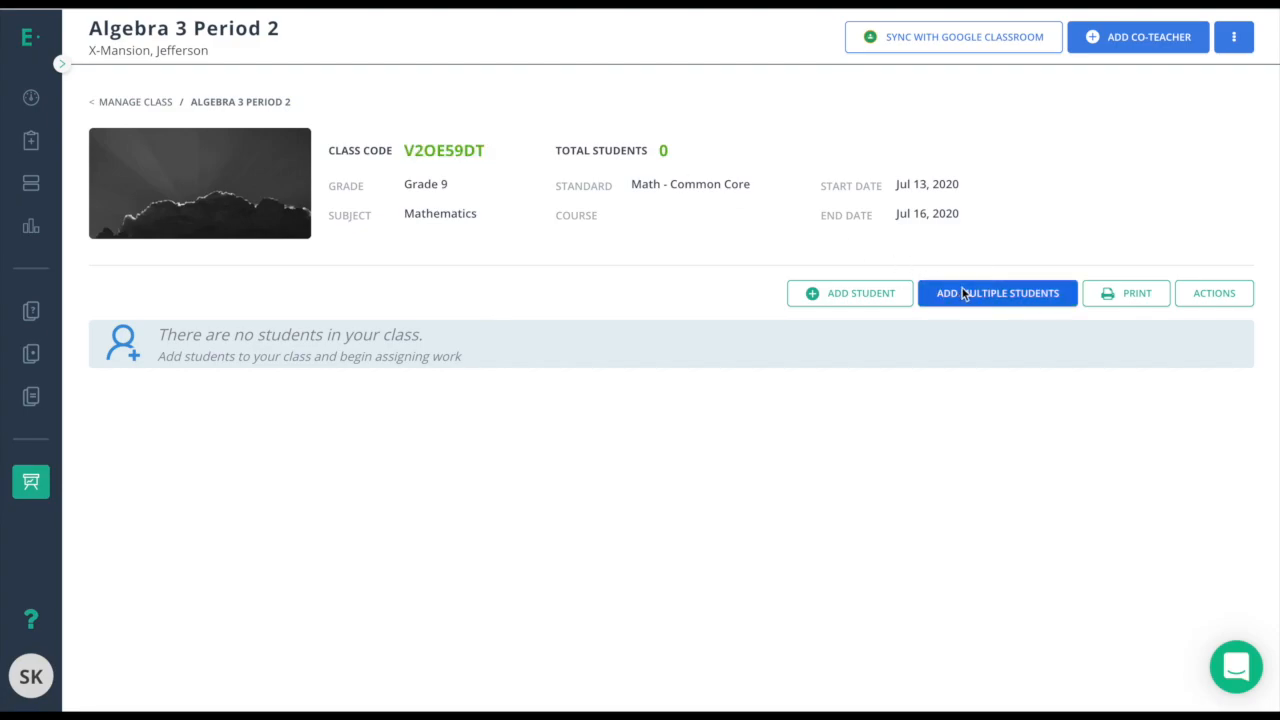
Open Add Multiple Students and choose to identify students by First Name and Last Name.
{"action": "left_click", "coordinate": [960, 292]}
{"action": "left_click", "coordinate": [707, 245]}
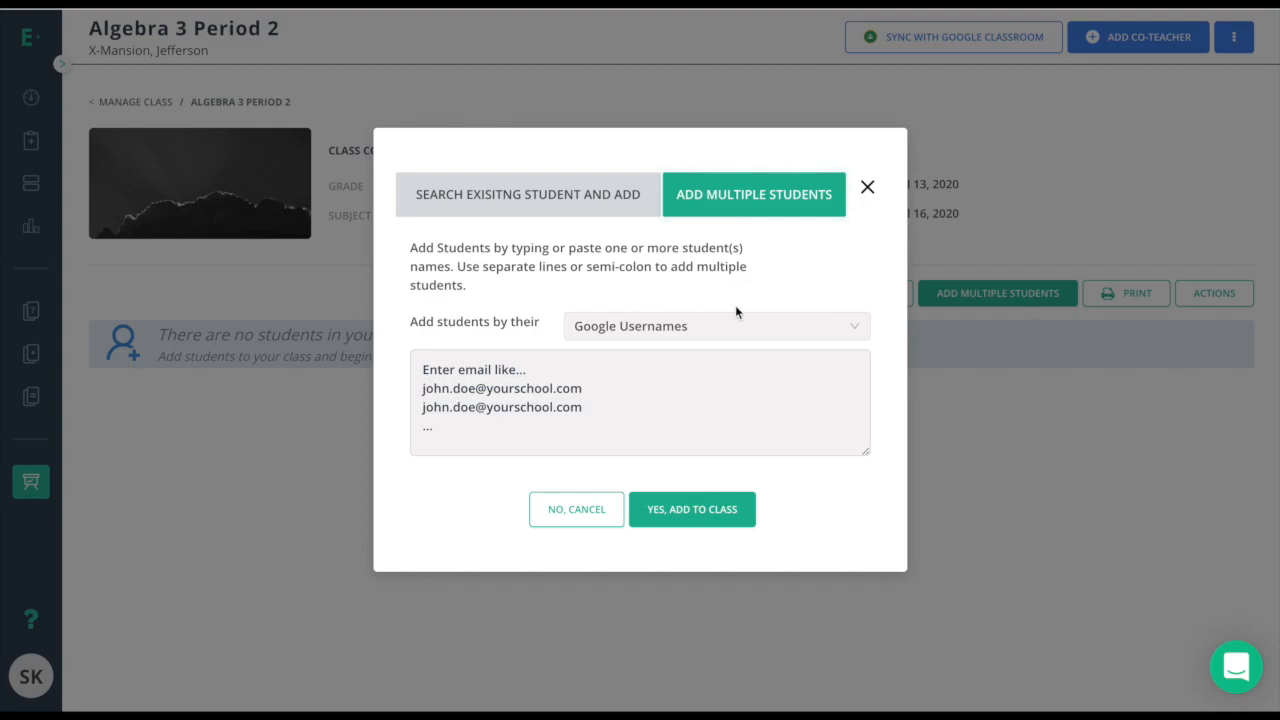
{"action": "left_click", "coordinate": [700, 325]}
{"action": "left_click", "coordinate": [690, 418]}
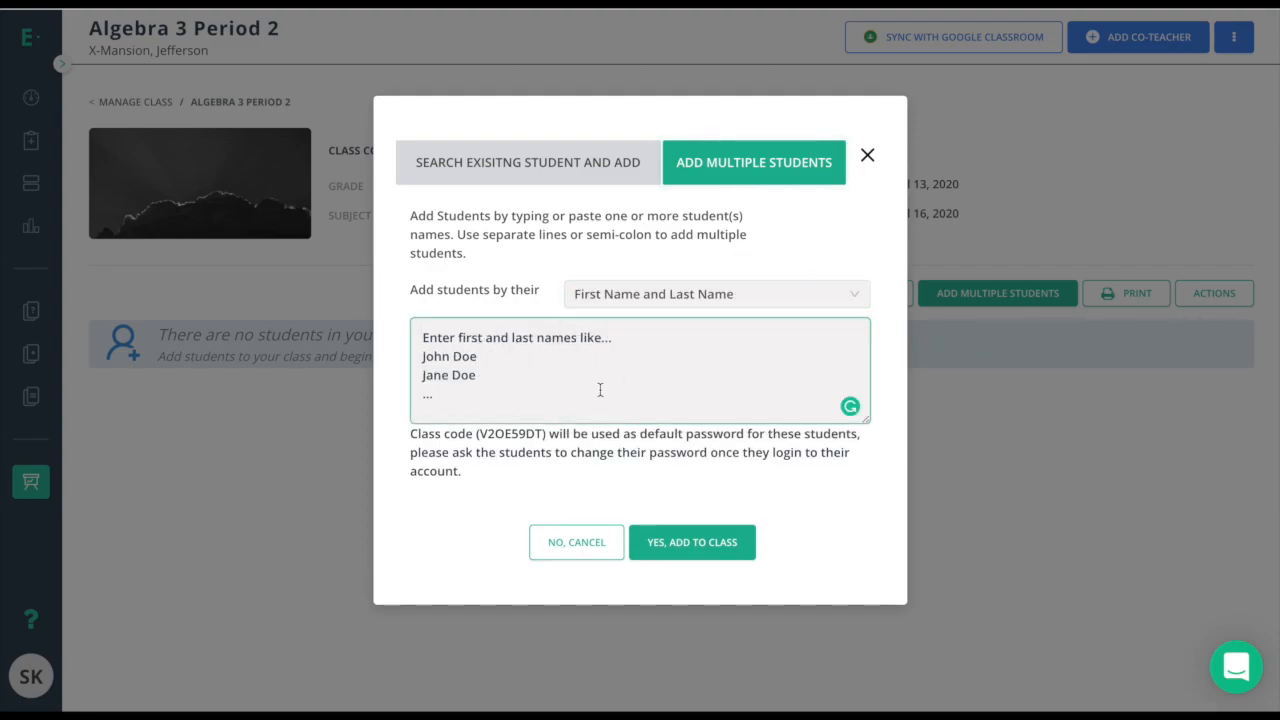
Enter six students' first and last names, one per line, and add them to the class.
{"action": "left_click", "coordinate": [600, 390]}
{"action": "key", "text": "Return"}
{"action": "key", "text": "Return"}
{"action": "key", "text": "Return"}
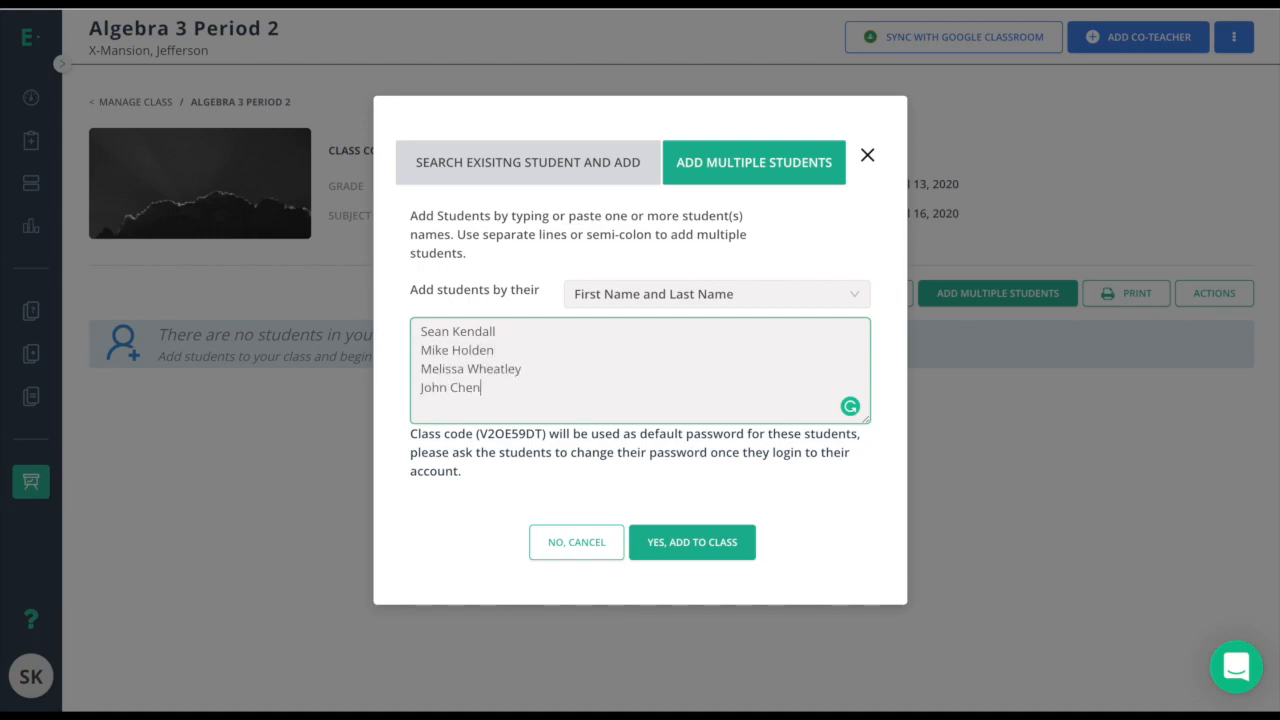
{"action": "key", "text": "Return"}
{"action": "key", "text": "Return"}
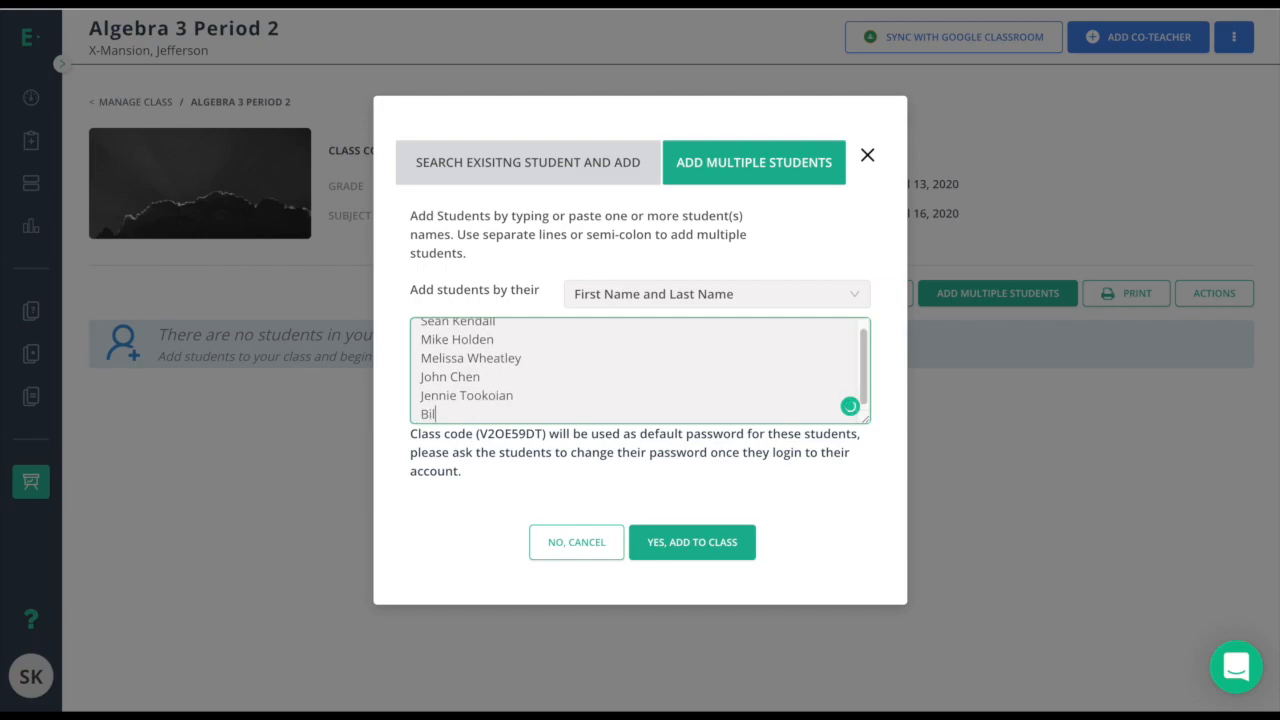
{"action": "left_click", "coordinate": [660, 537]}
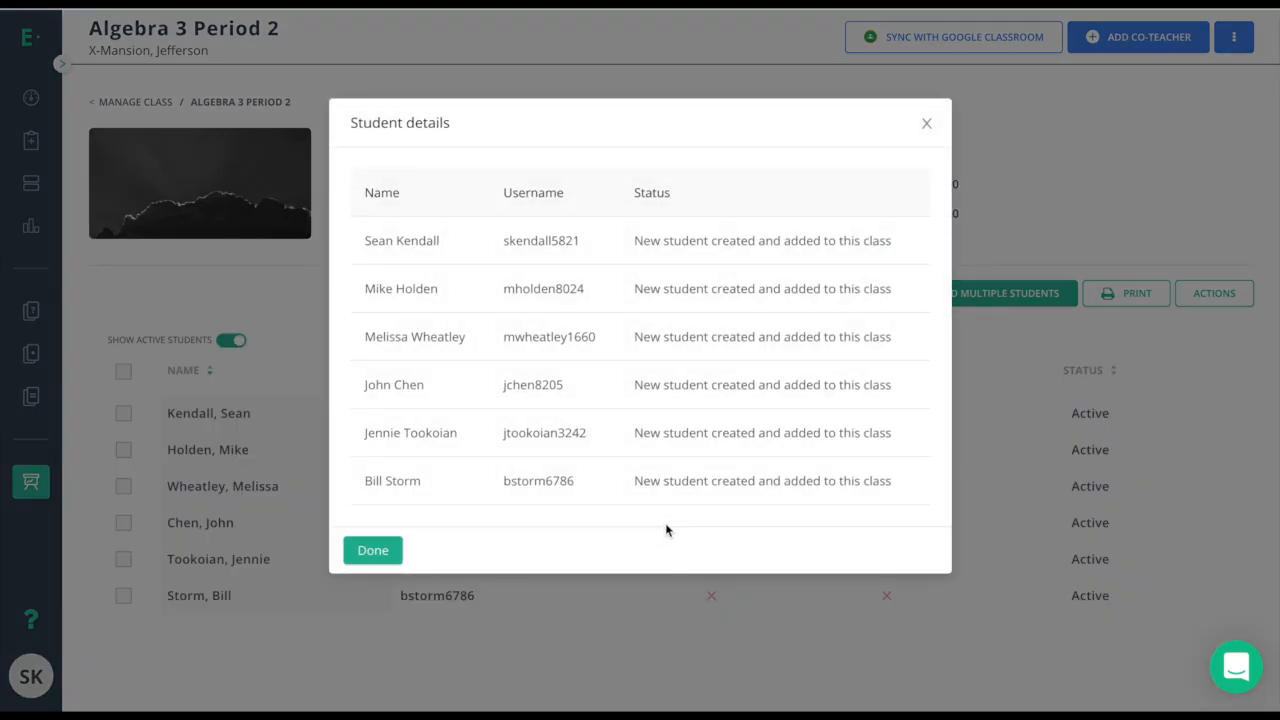
Close the student details summary, then open Edit Class and cancel it without changes.
{"action": "left_click", "coordinate": [384, 552]}
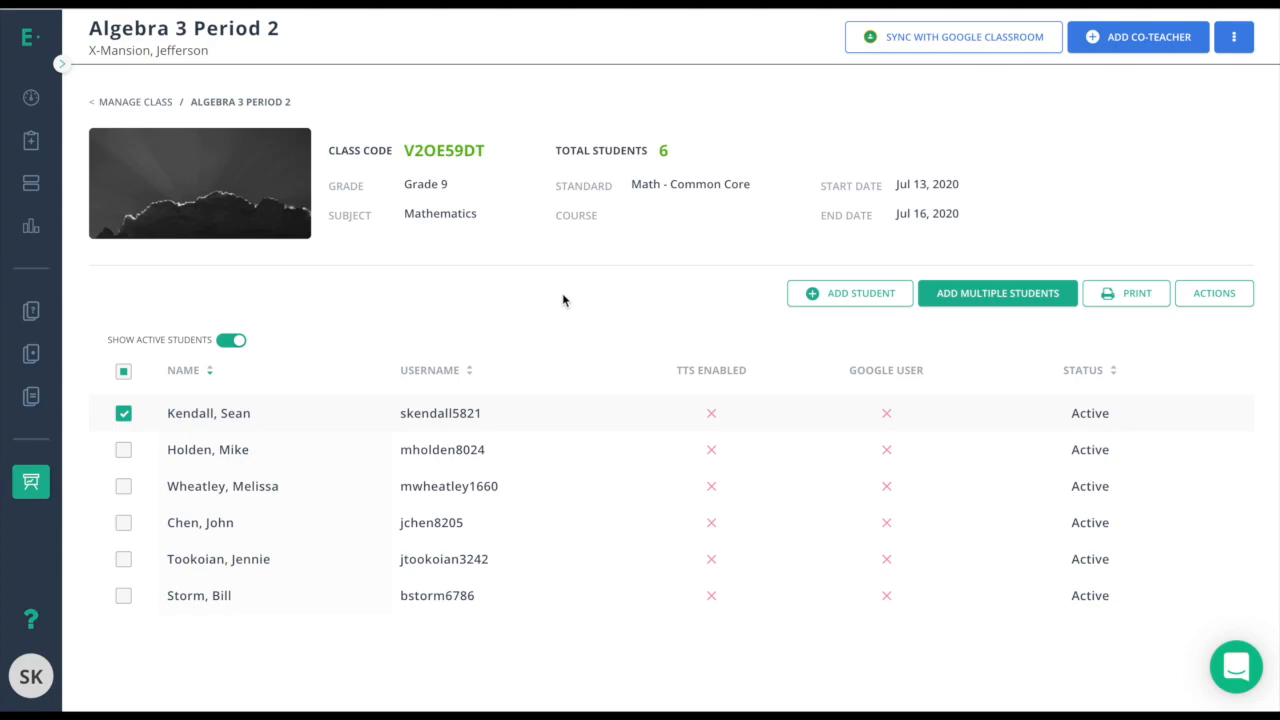
{"action": "left_click", "coordinate": [1234, 38]}
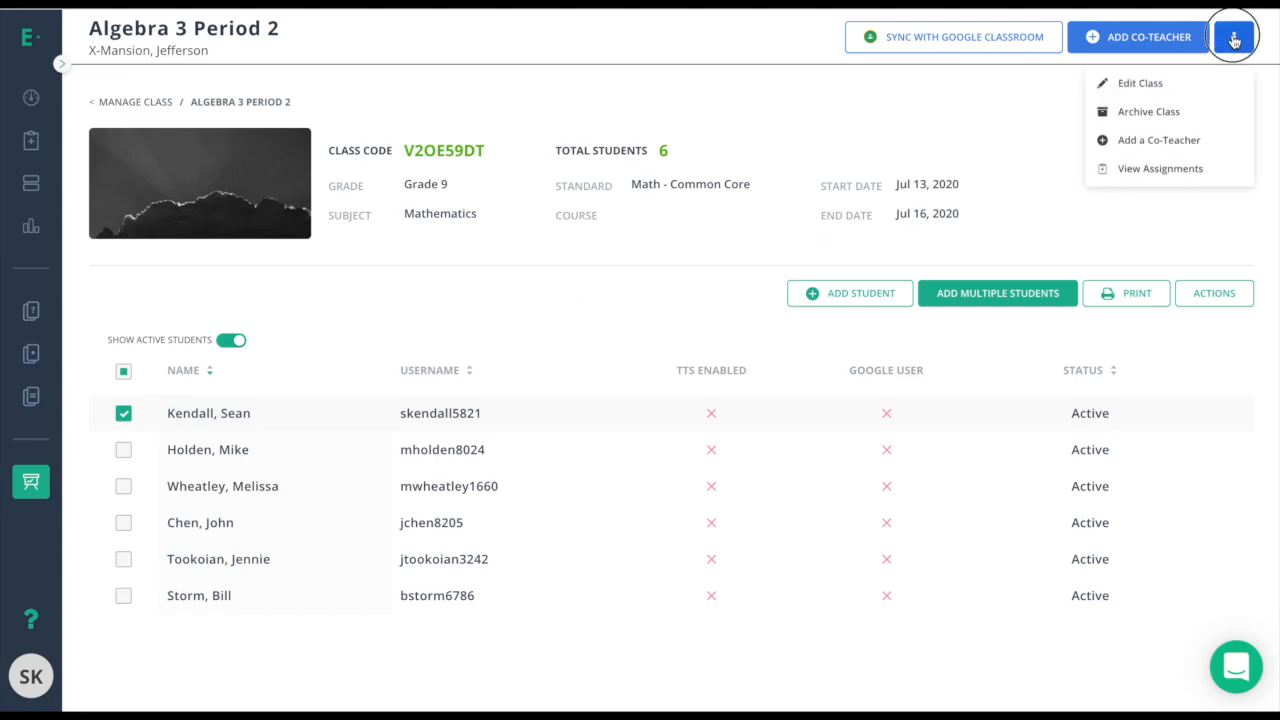
{"action": "left_click", "coordinate": [1140, 83]}
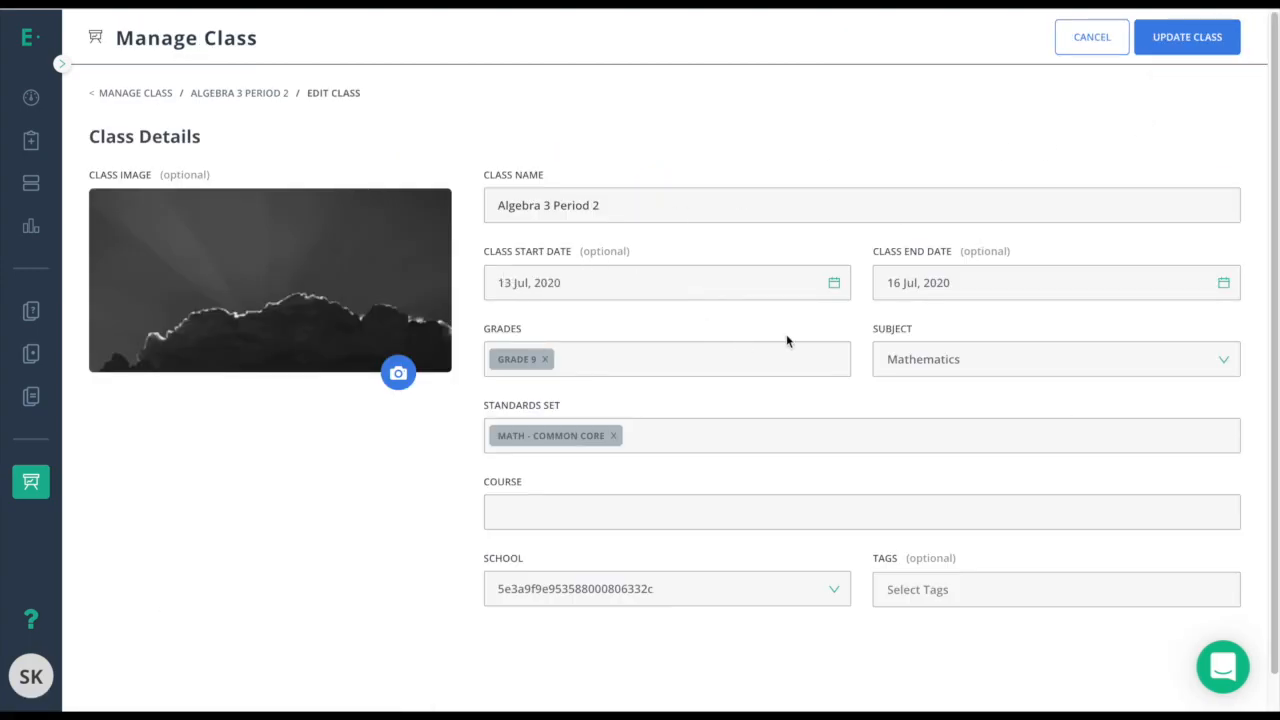
{"action": "left_click", "coordinate": [1090, 40]}
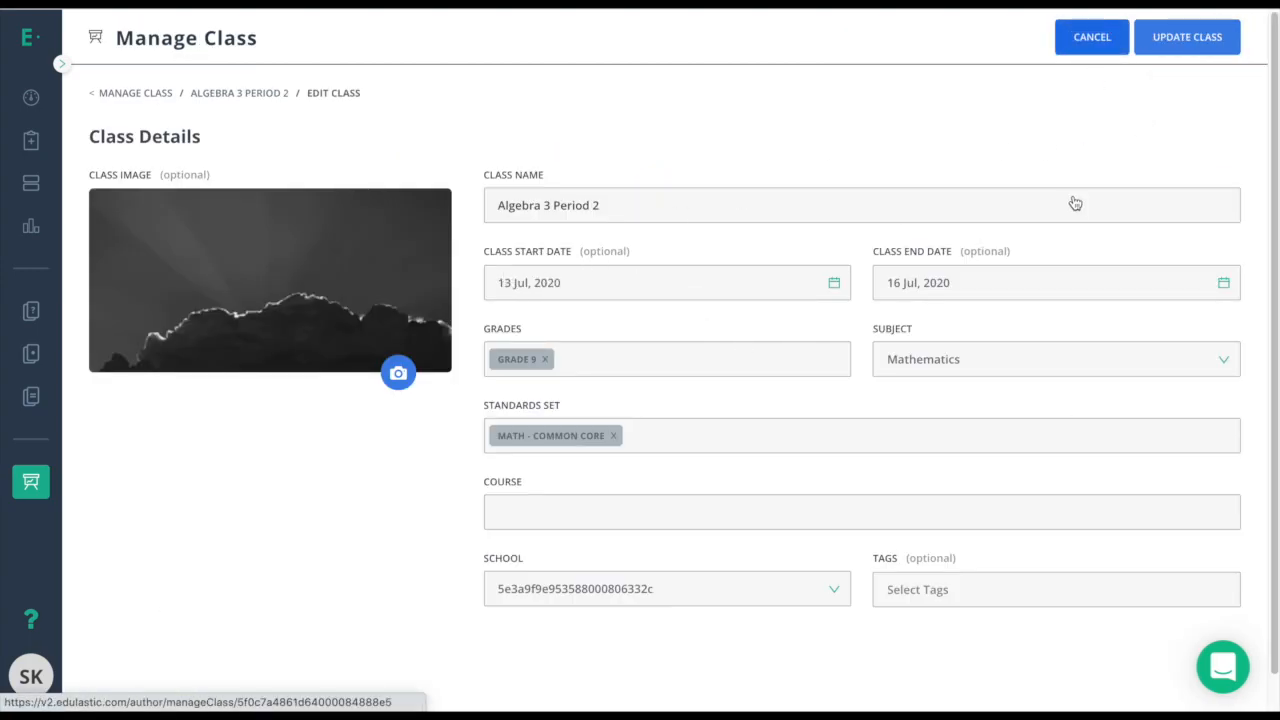
{"action": "left_click", "coordinate": [1230, 38]}
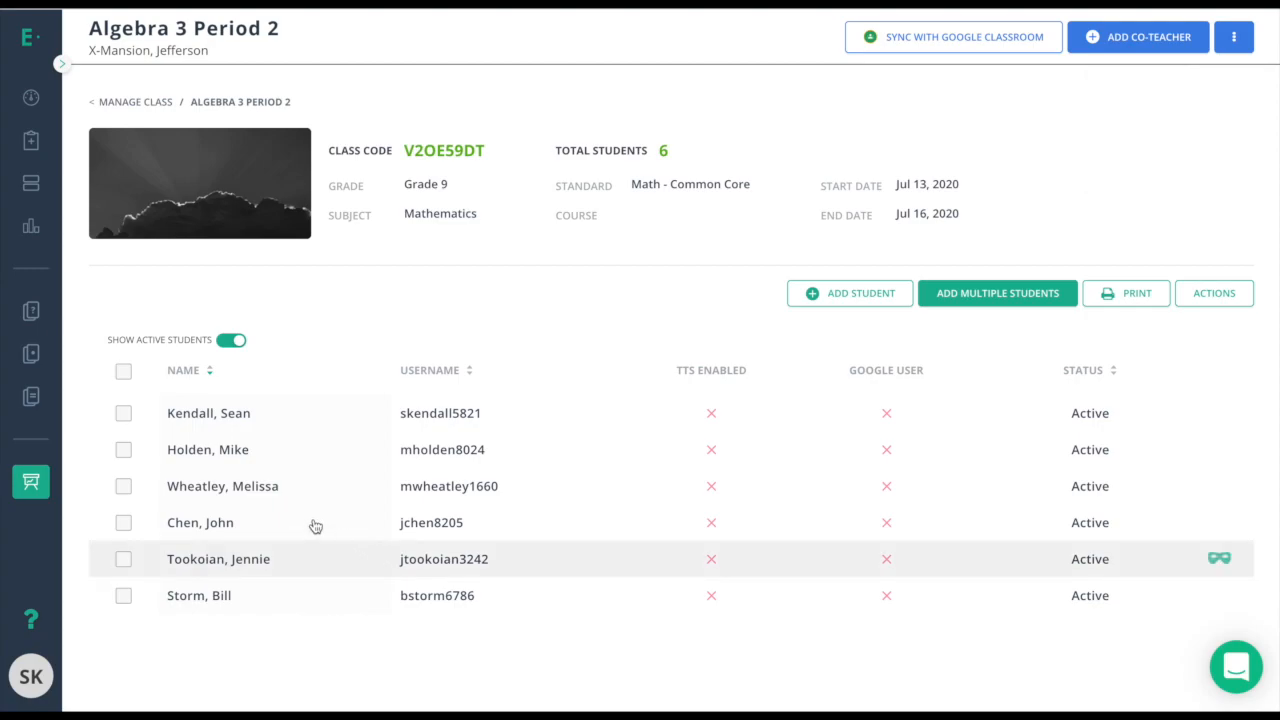
{"action": "left_click", "coordinate": [123, 414]}
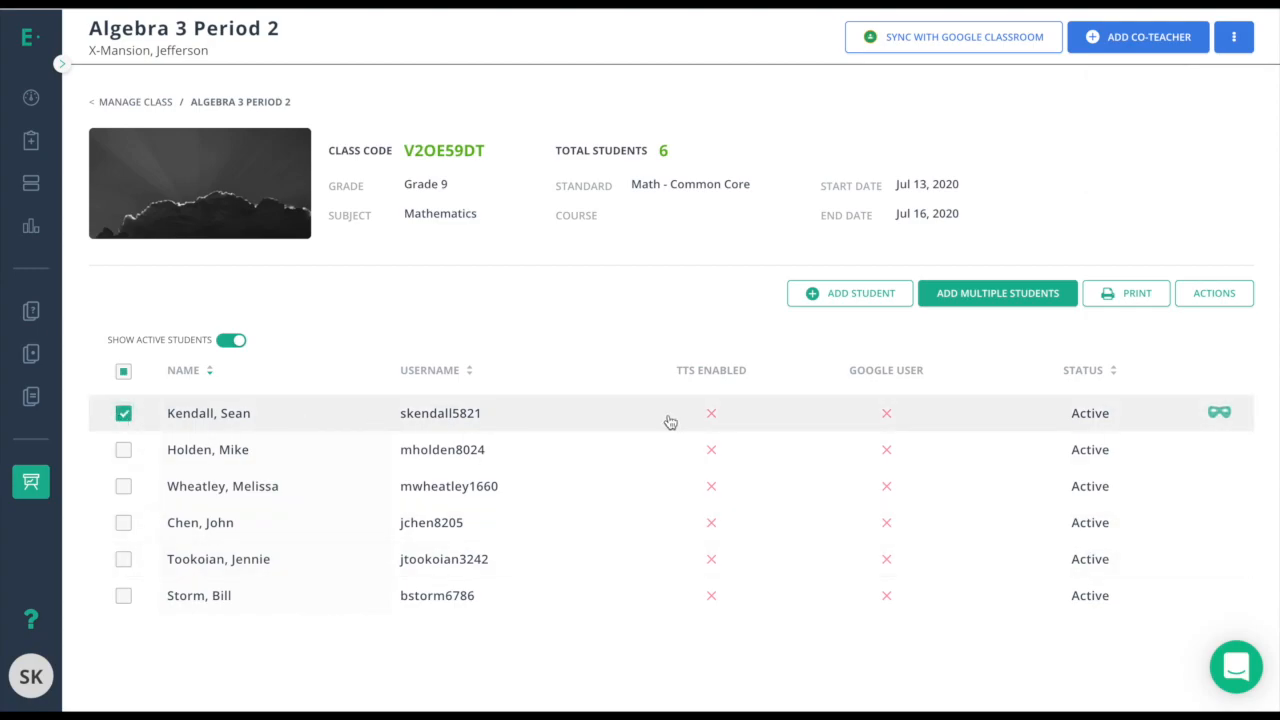
{"action": "left_click", "coordinate": [1206, 300]}
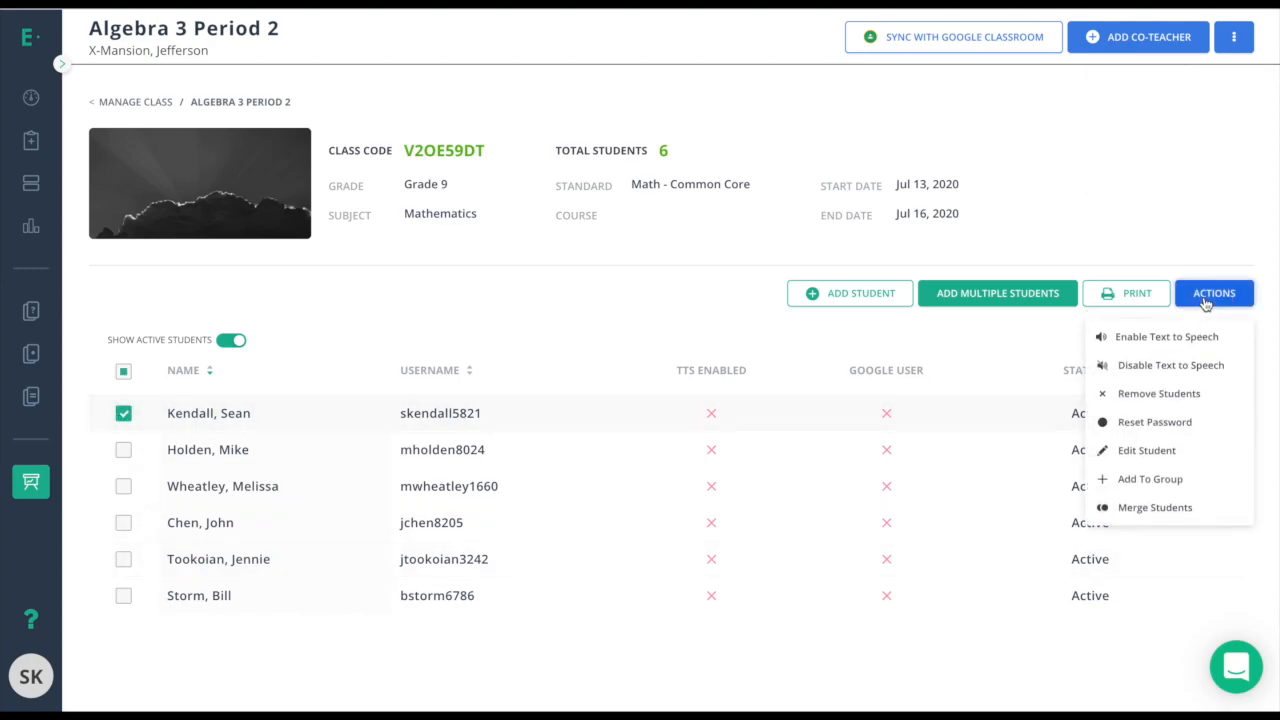
{"action": "left_click", "coordinate": [1148, 452]}
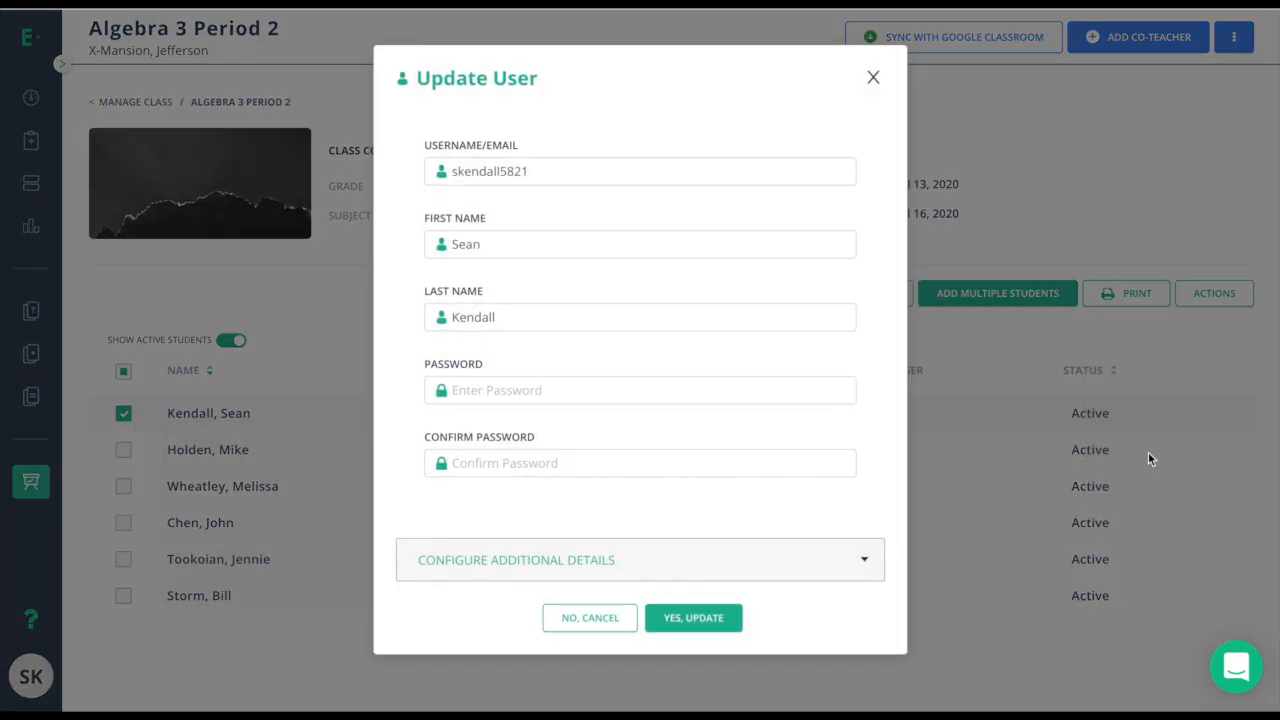
{"action": "left_click", "coordinate": [558, 562]}
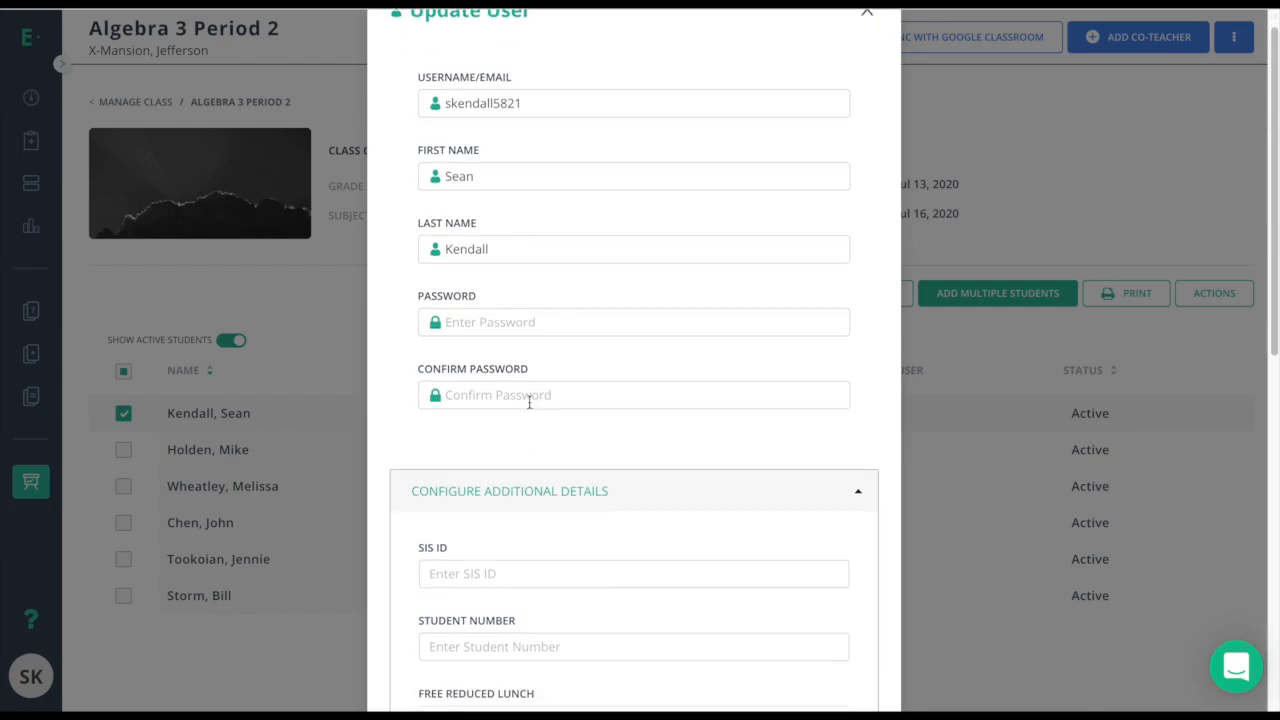
{"action": "scroll", "coordinate": [500, 460], "scroll_direction": "down", "scroll_amount": 1}
{"action": "scroll", "coordinate": [463, 523], "scroll_direction": "down", "scroll_amount": 1}
{"action": "left_click", "coordinate": [463, 520]}
{"action": "scroll", "coordinate": [533, 528], "scroll_direction": "down", "scroll_amount": 2}
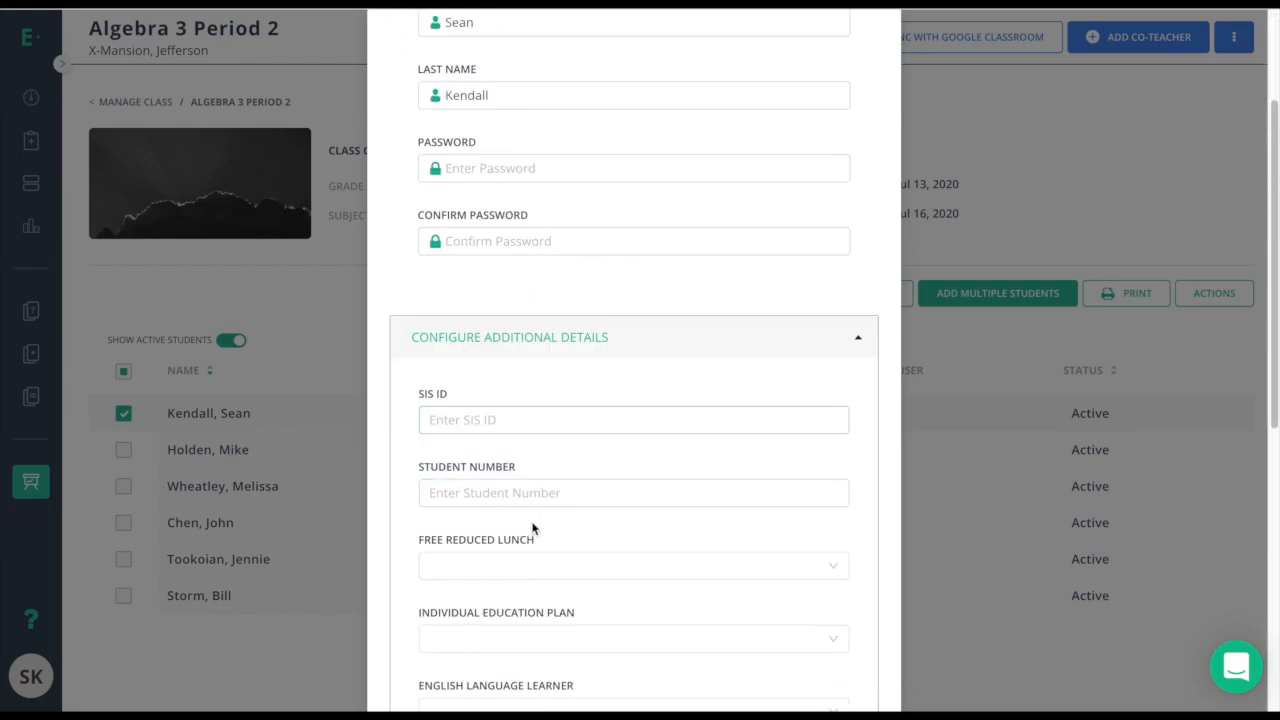
{"action": "scroll", "coordinate": [574, 566], "scroll_direction": "down", "scroll_amount": 1}
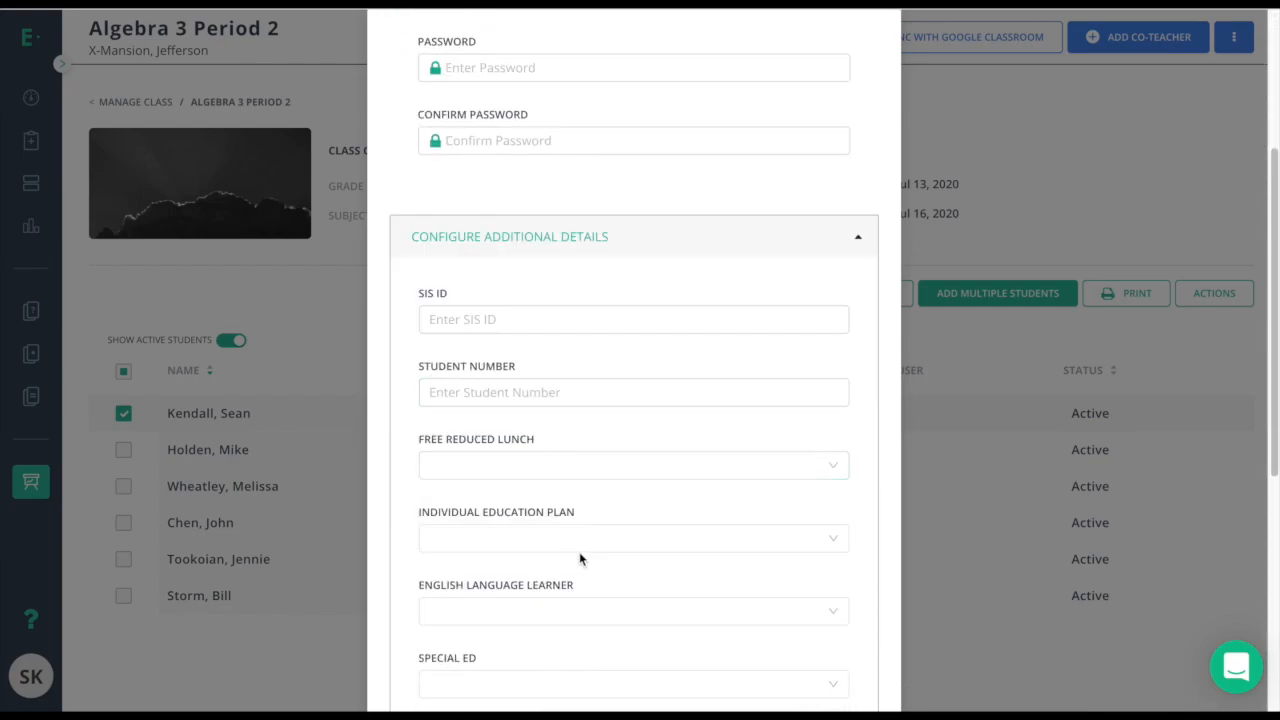
{"action": "scroll", "coordinate": [646, 541], "scroll_direction": "down", "scroll_amount": 1}
{"action": "scroll", "coordinate": [646, 543], "scroll_direction": "down", "scroll_amount": 3}
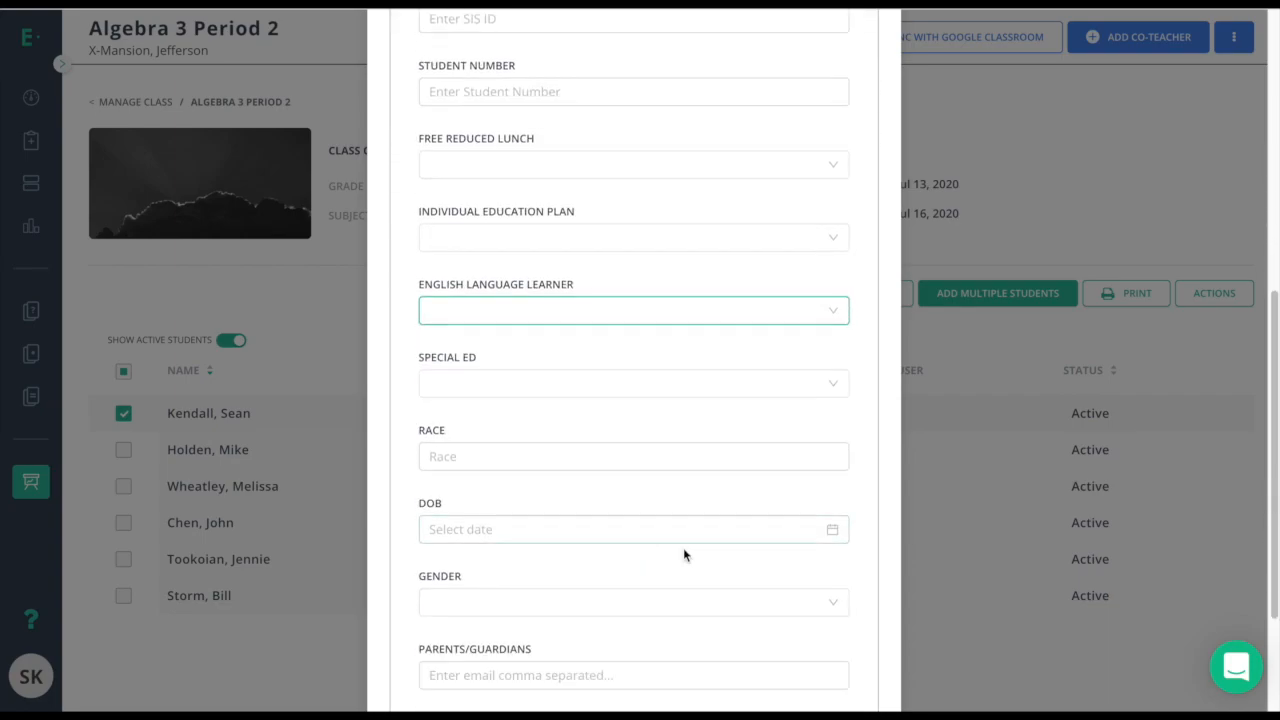
{"action": "key", "text": "Escape"}
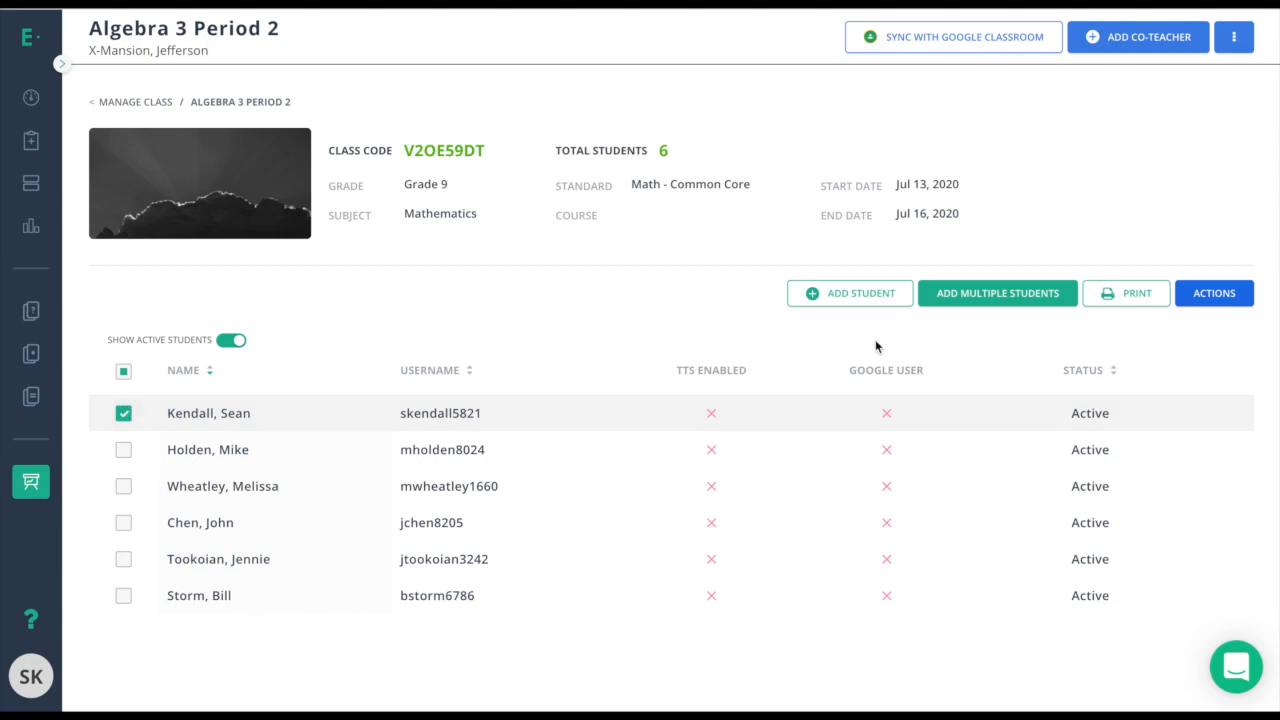
Add the marked student to a group via Actions, choosing Add New in the Student Group list.
{"action": "left_click", "coordinate": [1248, 300]}
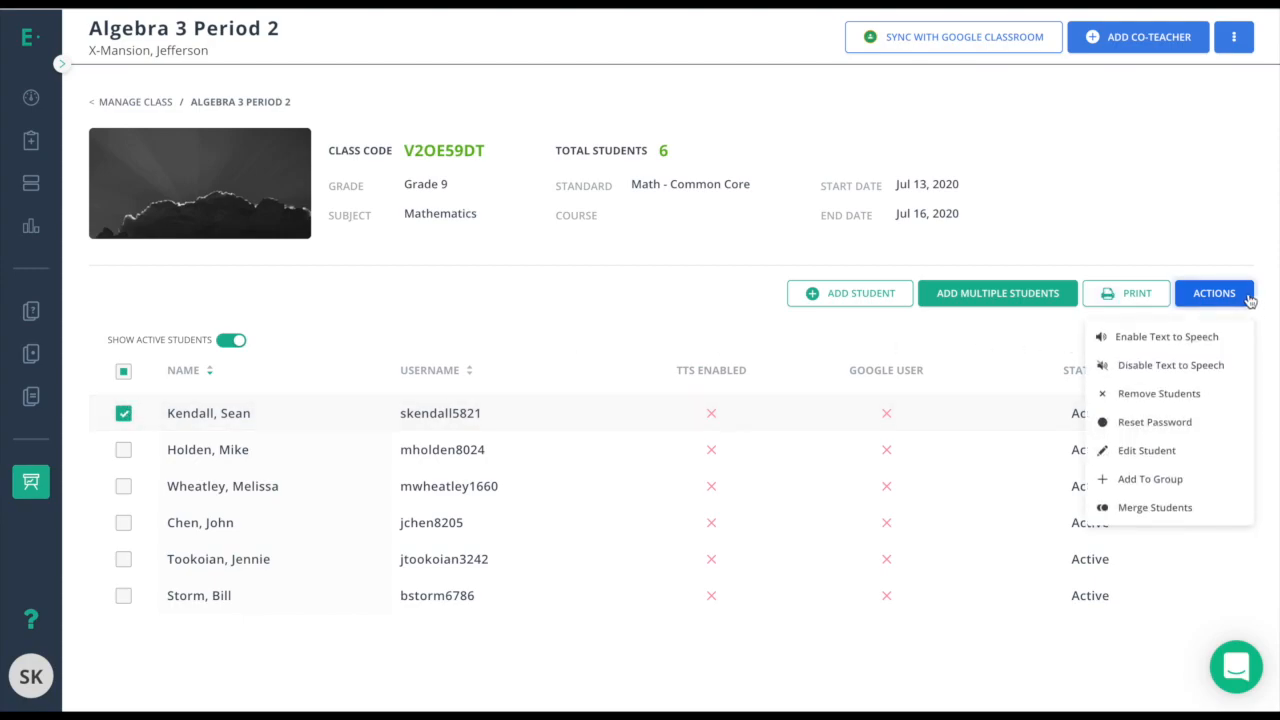
{"action": "left_click", "coordinate": [1170, 397]}
{"action": "left_click", "coordinate": [1154, 422]}
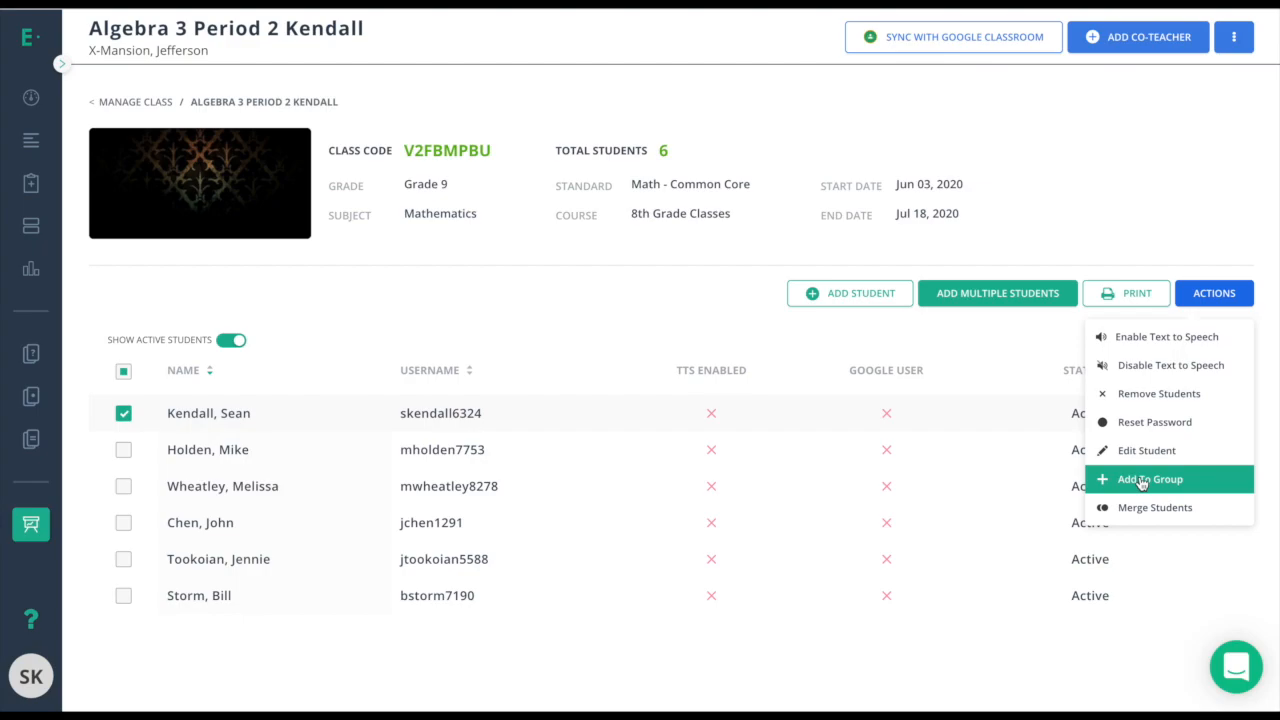
{"action": "left_click", "coordinate": [1140, 479]}
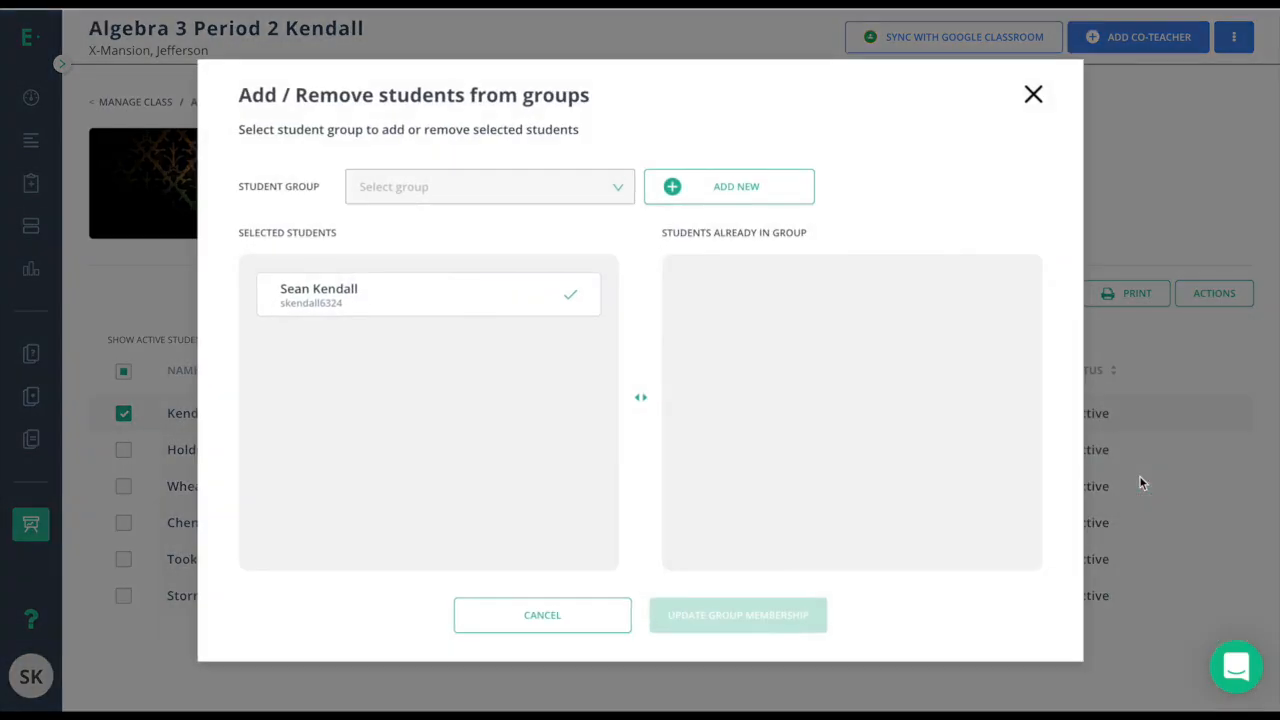
{"action": "left_click", "coordinate": [442, 190]}
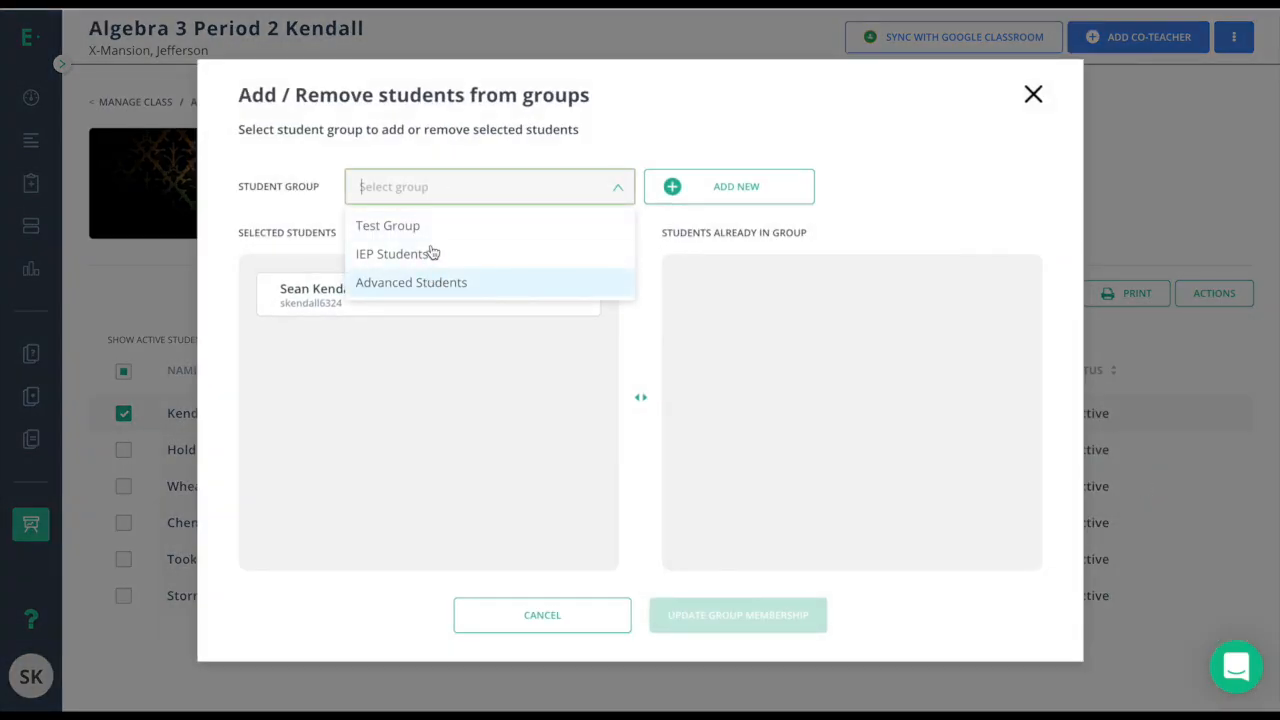
{"action": "left_click", "coordinate": [718, 193]}
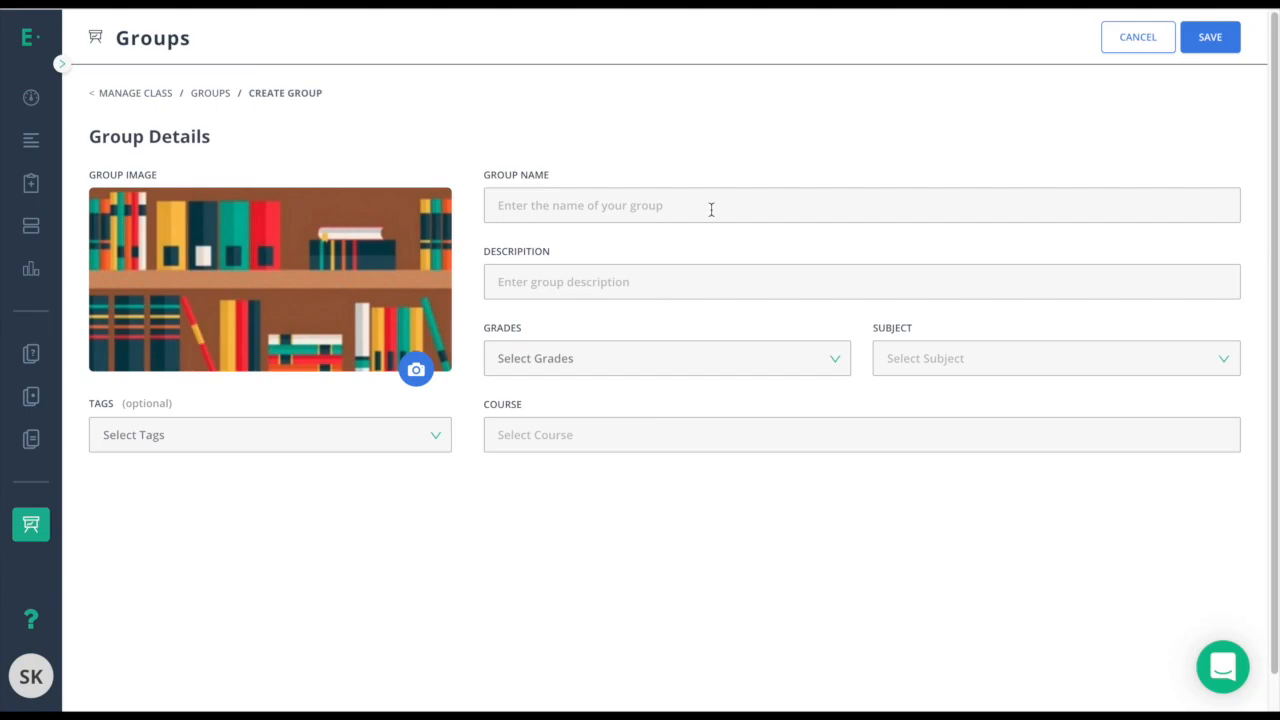
Name the group 'On-Level Group' with the description 'On-Level Performance'.
{"action": "left_click", "coordinate": [711, 209]}
{"action": "type", "text": "On-L"}
{"action": "left_click", "coordinate": [623, 250]}
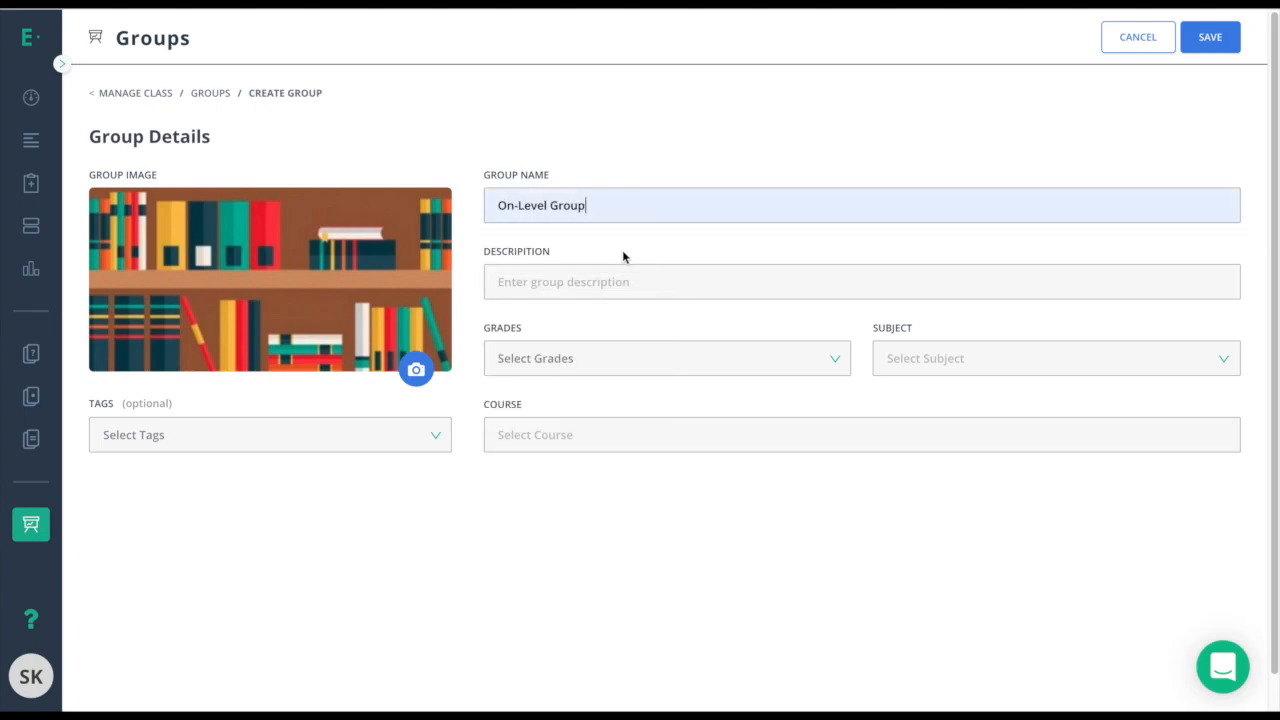
{"action": "left_click", "coordinate": [620, 281]}
{"action": "type", "text": "O"}
{"action": "left_click", "coordinate": [600, 323]}
Assign the group to Grade 9 Mathematics and save it.
{"action": "left_click", "coordinate": [575, 358]}
{"action": "scroll", "coordinate": [553, 594], "scroll_direction": "down", "scroll_amount": 2}
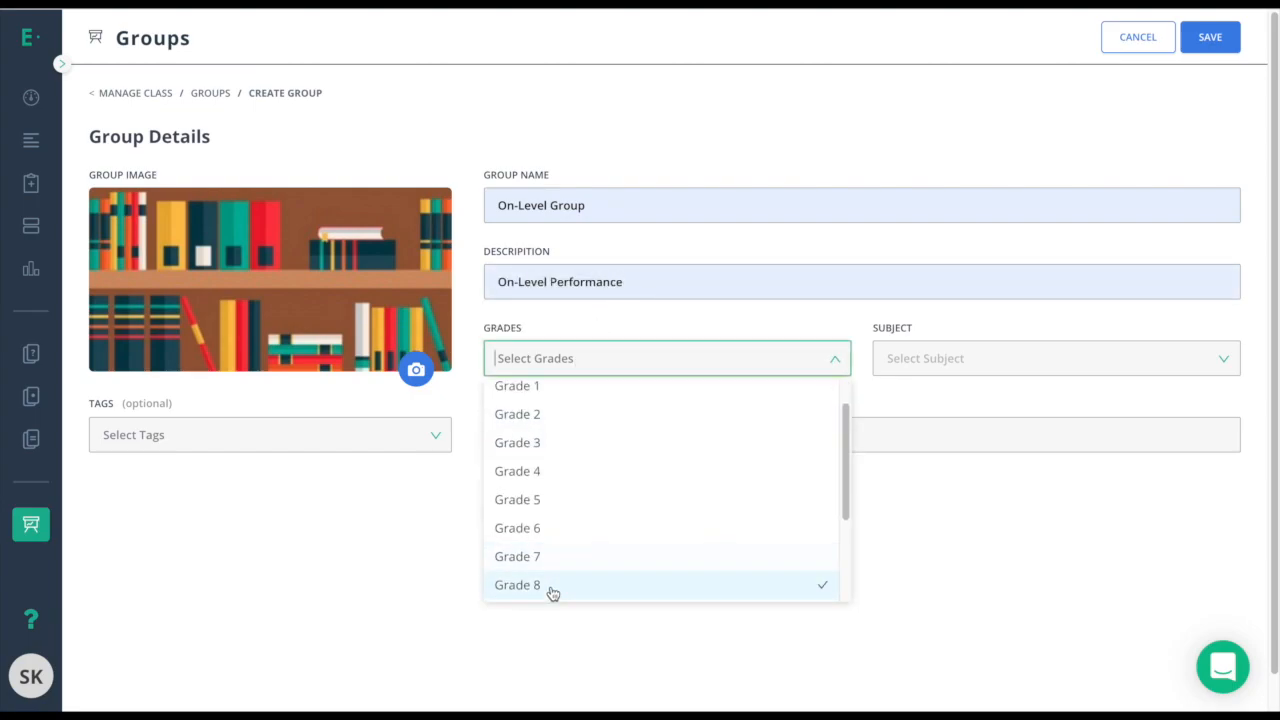
{"action": "scroll", "coordinate": [553, 594], "scroll_direction": "down", "scroll_amount": 2}
{"action": "left_click", "coordinate": [540, 503]}
{"action": "left_click", "coordinate": [931, 372]}
{"action": "left_click", "coordinate": [935, 394]}
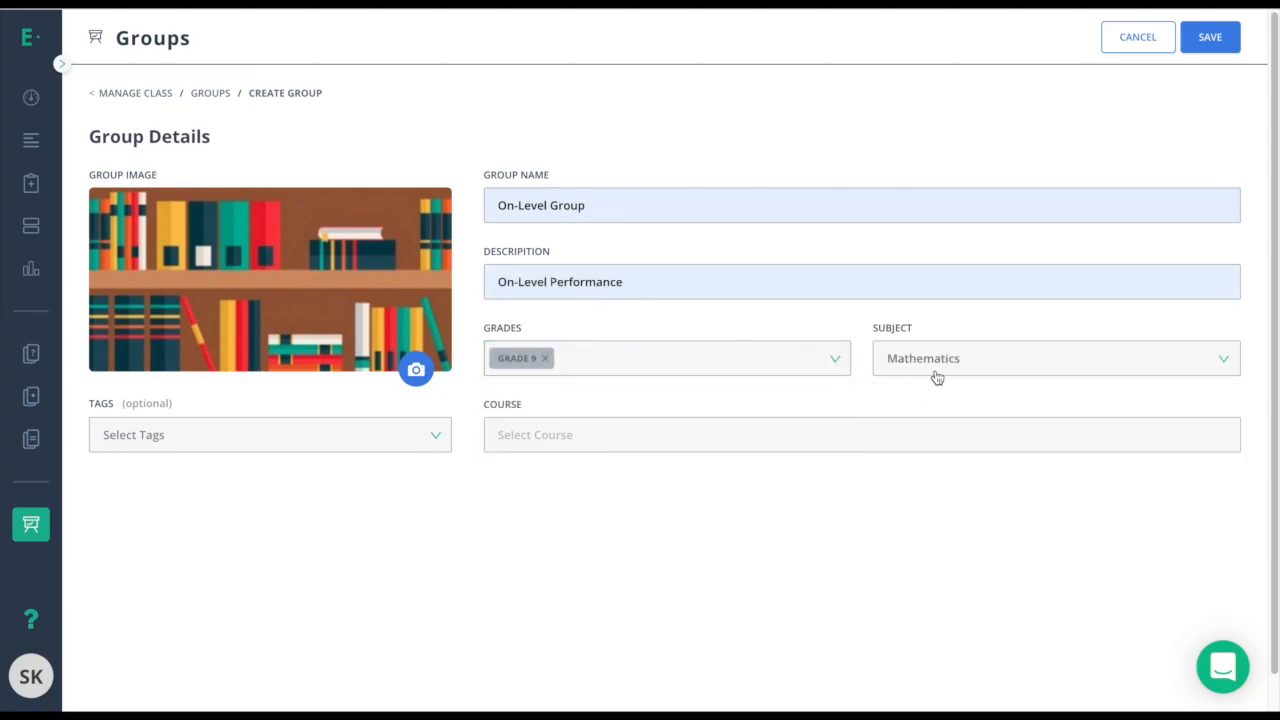
{"action": "left_click", "coordinate": [1210, 40]}
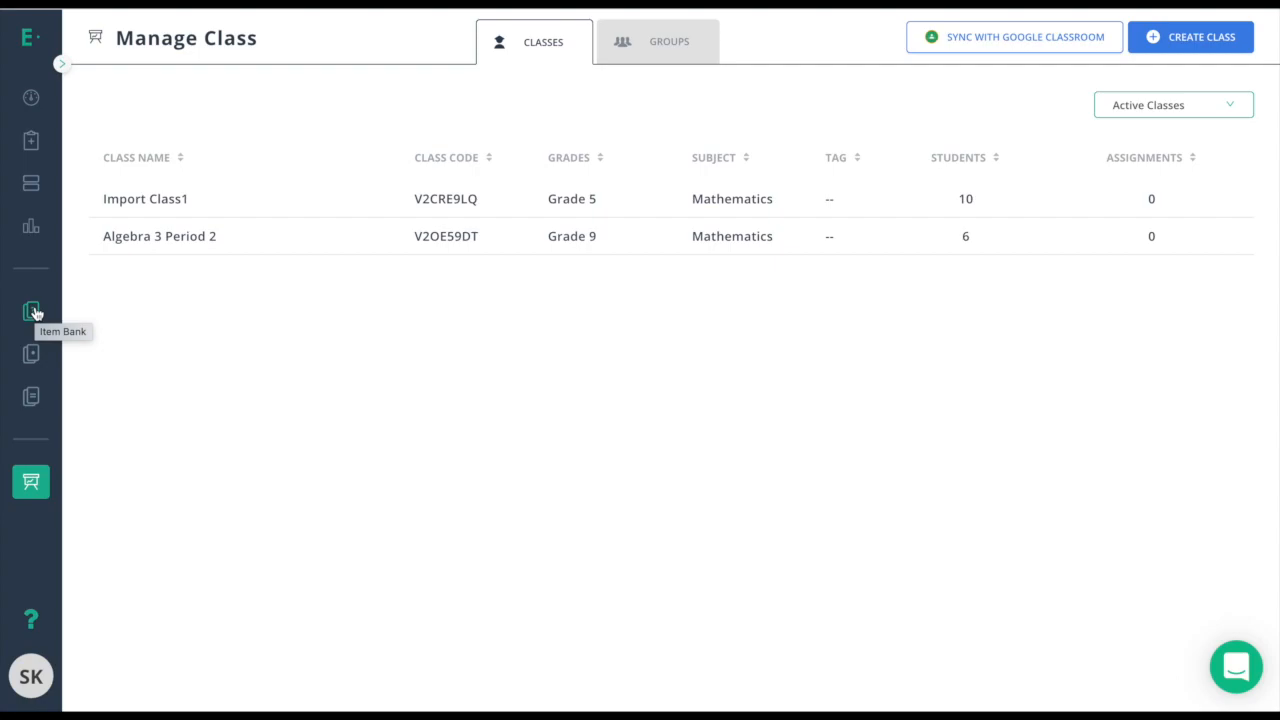
Open the item bank and filter it to Grade 5 Mathematics.
{"action": "left_click", "coordinate": [34, 313]}
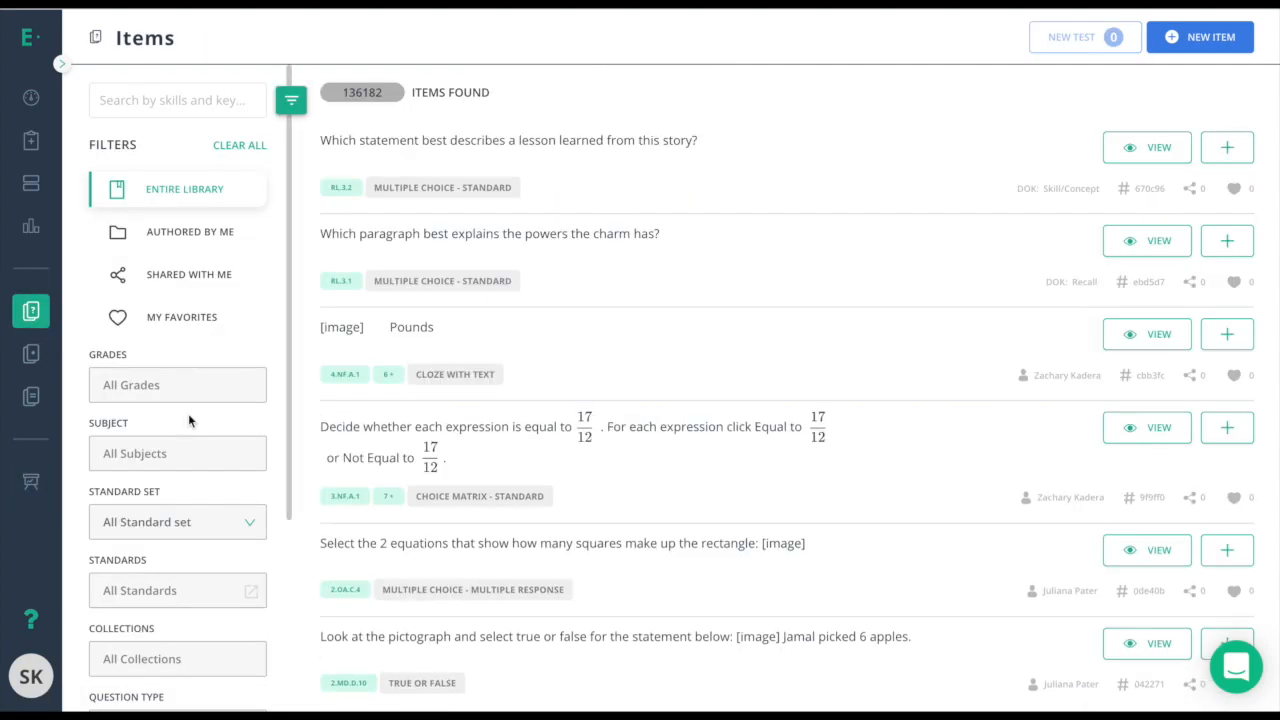
{"action": "left_click", "coordinate": [216, 375]}
{"action": "left_click", "coordinate": [145, 568]}
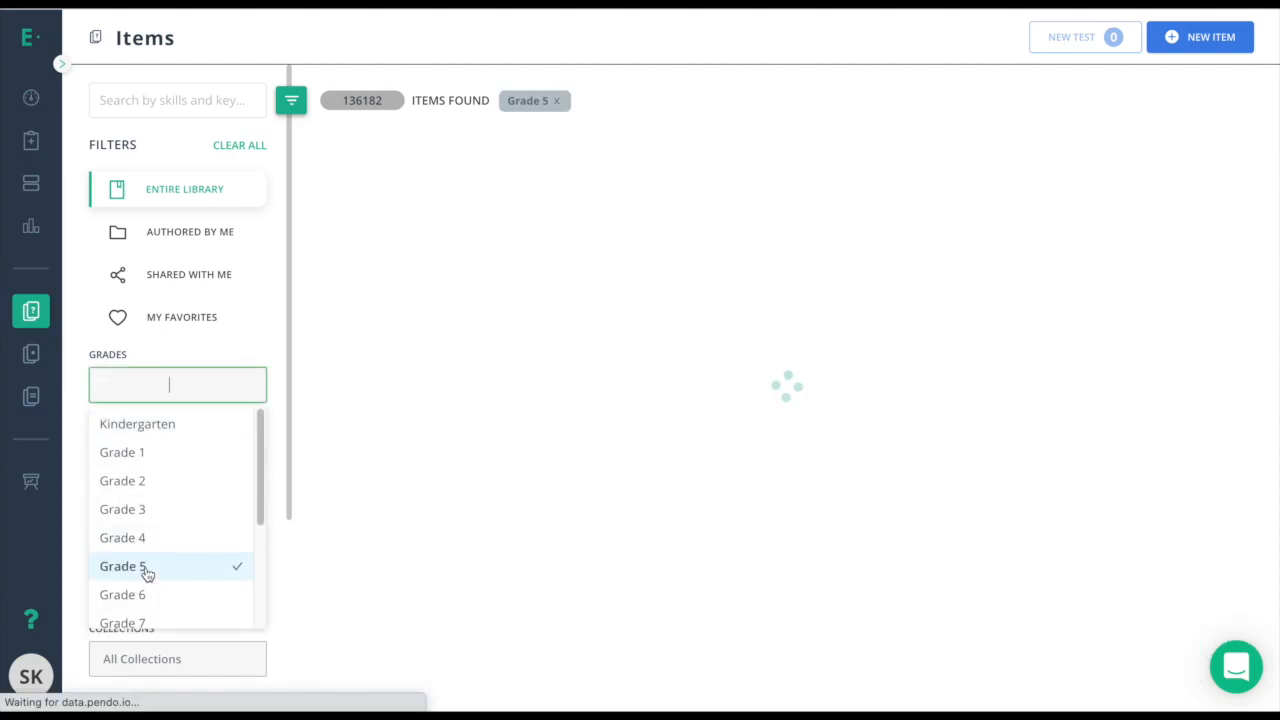
{"action": "left_click", "coordinate": [83, 437]}
{"action": "left_click", "coordinate": [166, 456]}
{"action": "left_click", "coordinate": [162, 492]}
{"action": "left_click", "coordinate": [172, 418]}
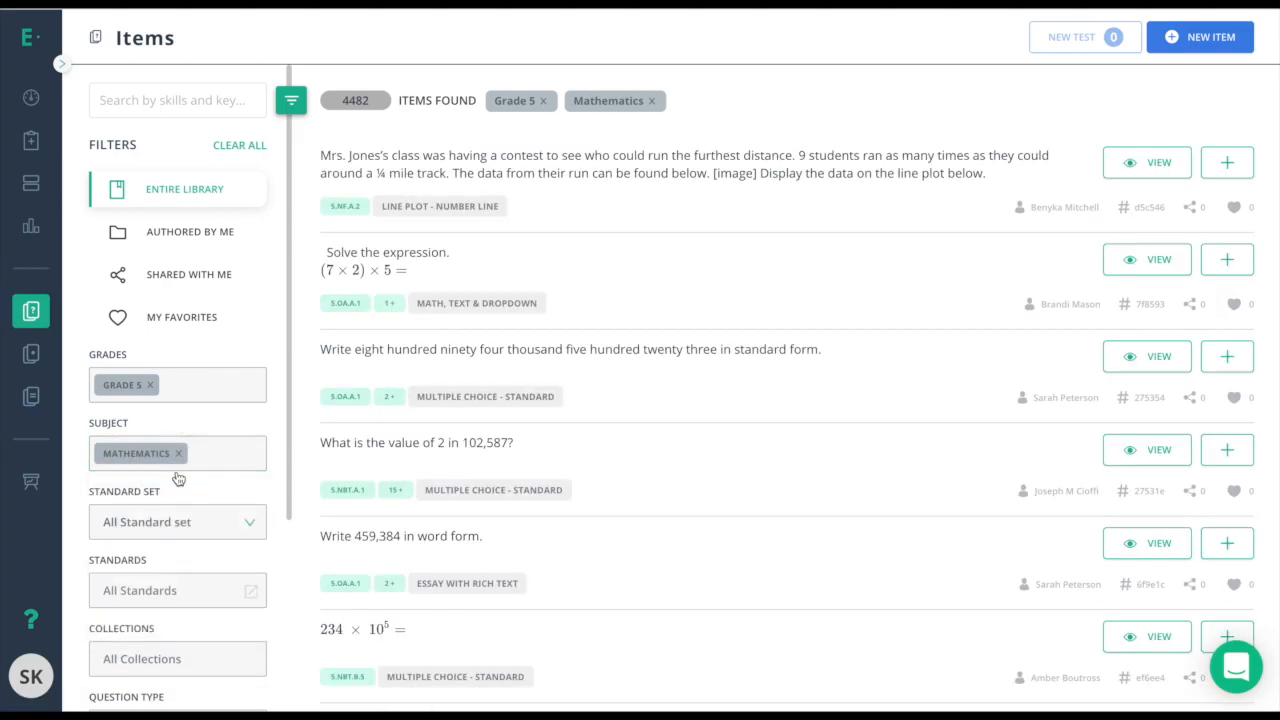
Choose Math - Common Core as the standard set filter.
{"action": "left_click", "coordinate": [155, 532]}
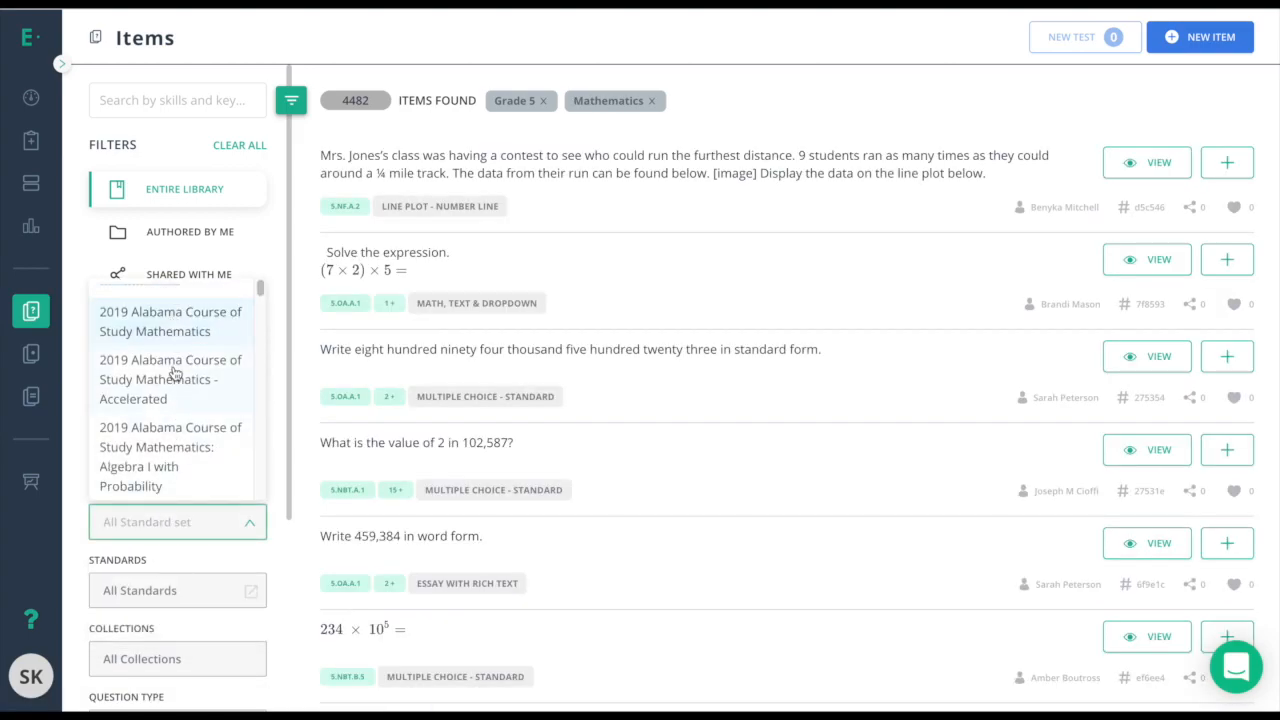
{"action": "scroll", "coordinate": [173, 373], "scroll_direction": "up", "scroll_amount": 2}
{"action": "left_click", "coordinate": [163, 323]}
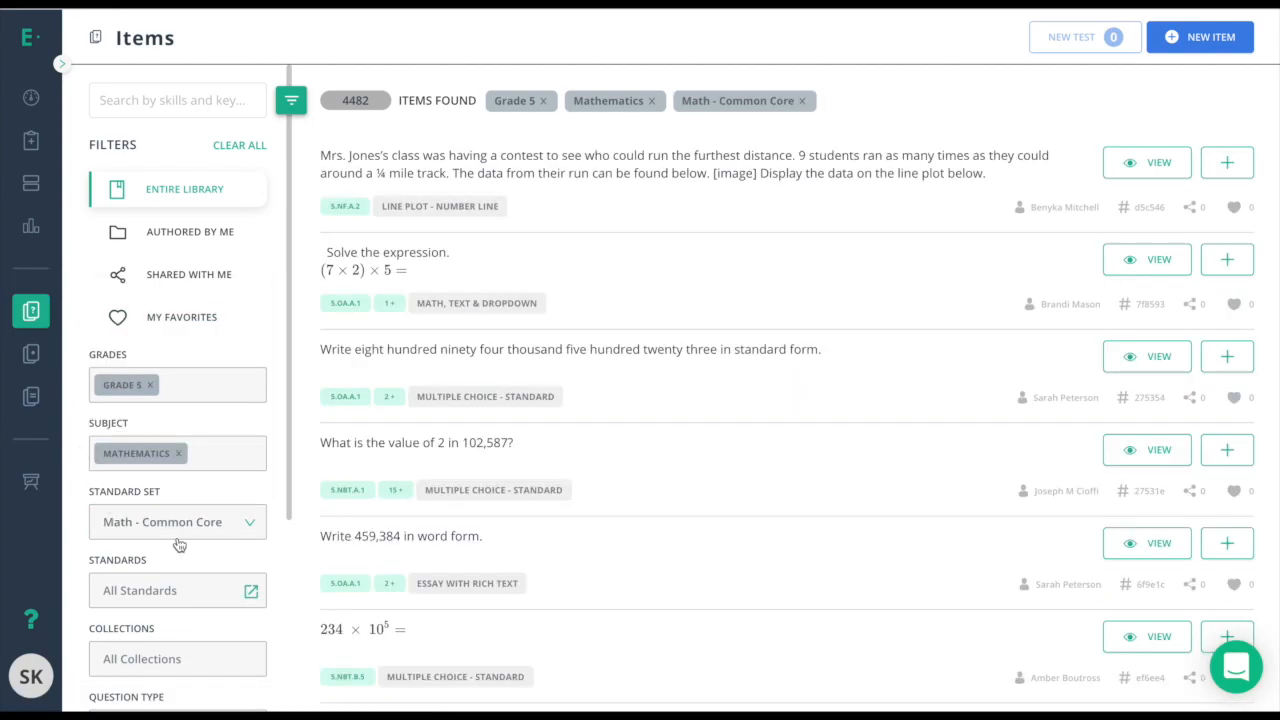
{"action": "scroll", "coordinate": [176, 543], "scroll_direction": "down", "scroll_amount": 1}
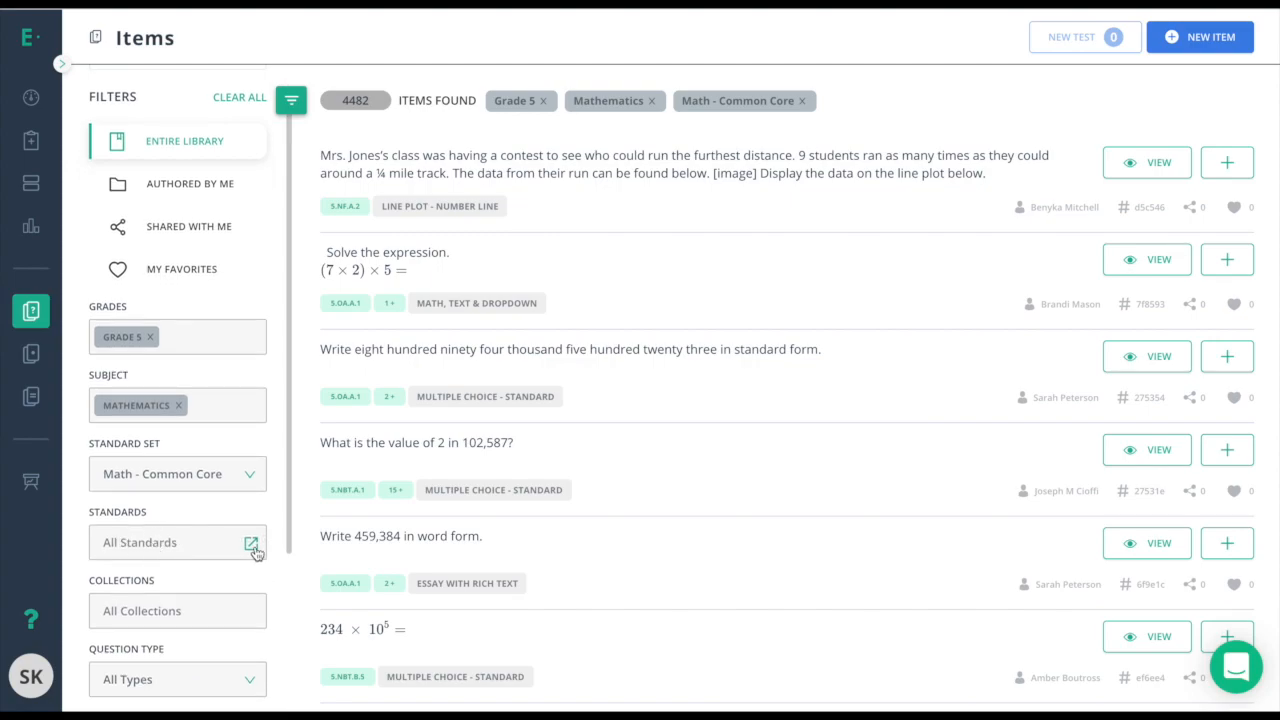
Filter the items to standard 5.G.A.1.
{"action": "left_click", "coordinate": [251, 545]}
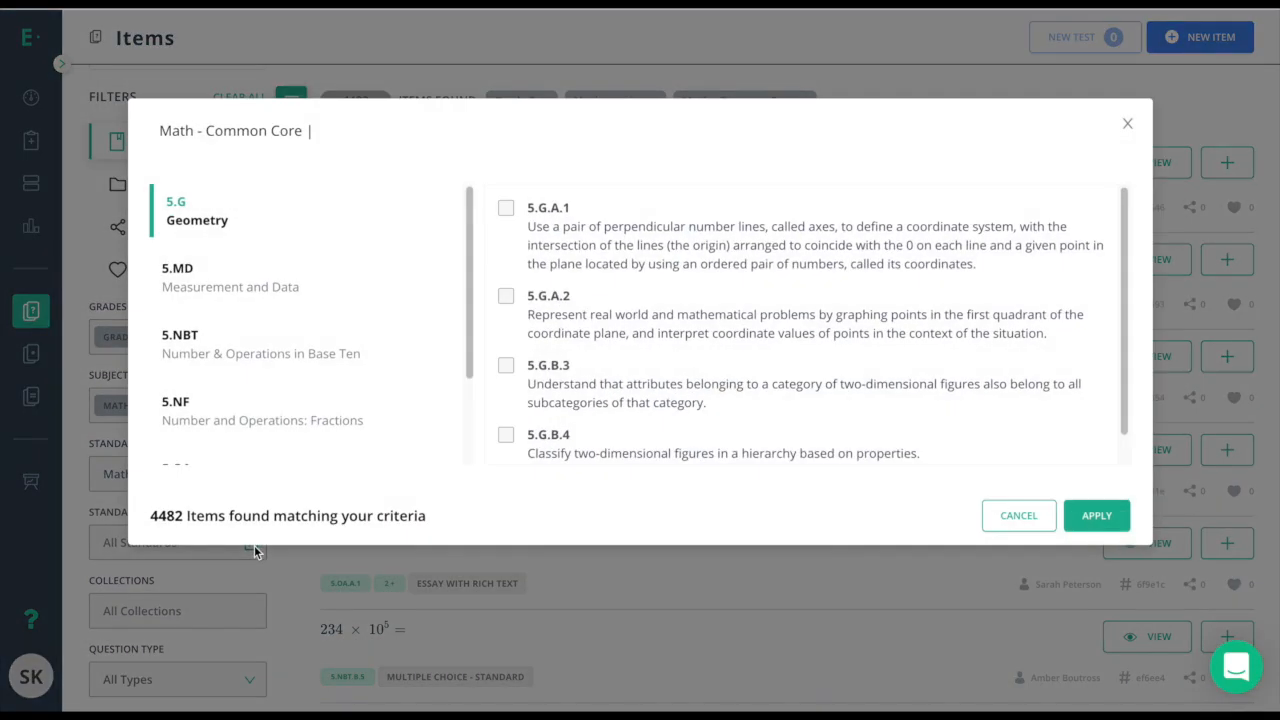
{"action": "left_click", "coordinate": [506, 213]}
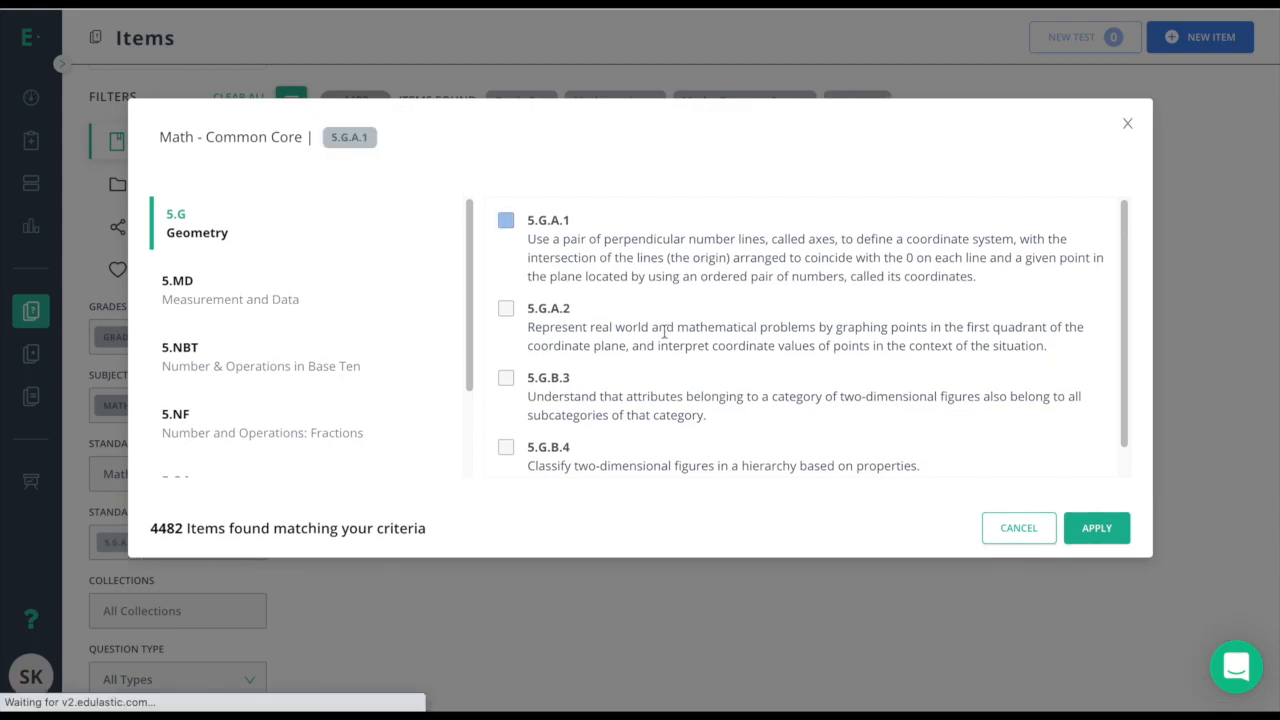
{"action": "left_click", "coordinate": [1087, 538]}
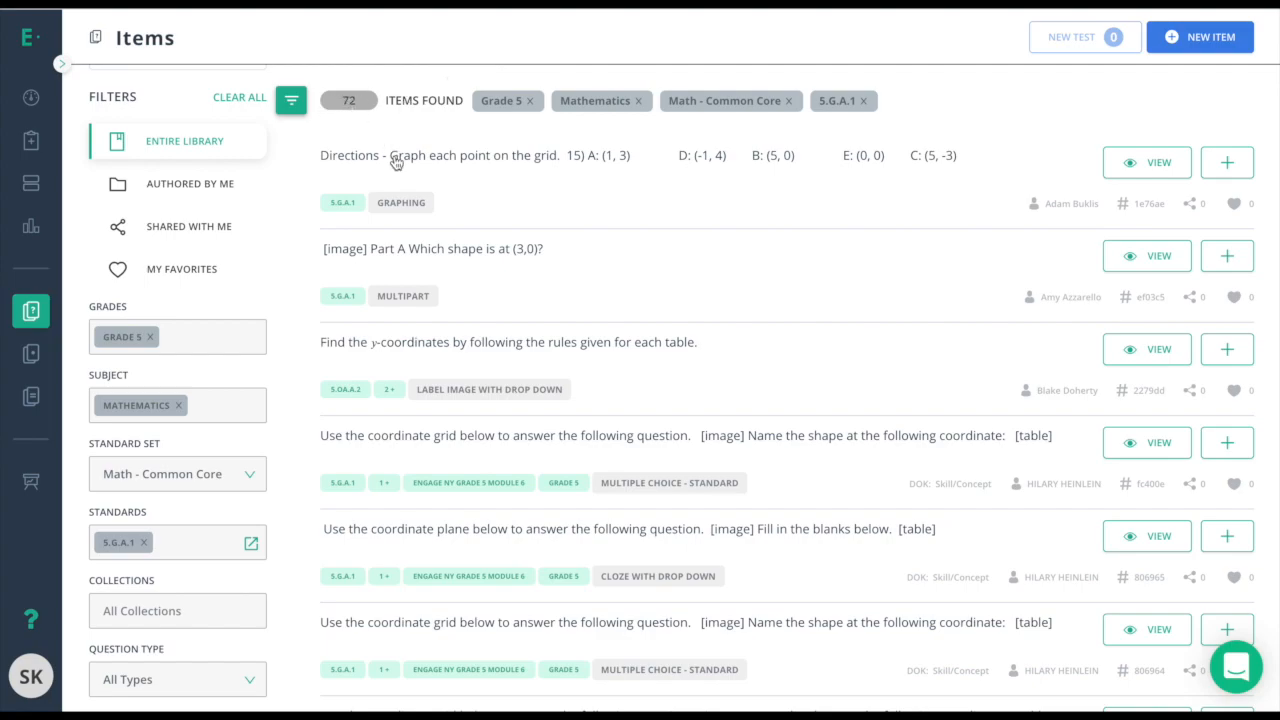
Limit the collection to Edulastic Certified, leaving 40 items.
{"action": "left_click", "coordinate": [143, 612]}
{"action": "left_click", "coordinate": [150, 410]}
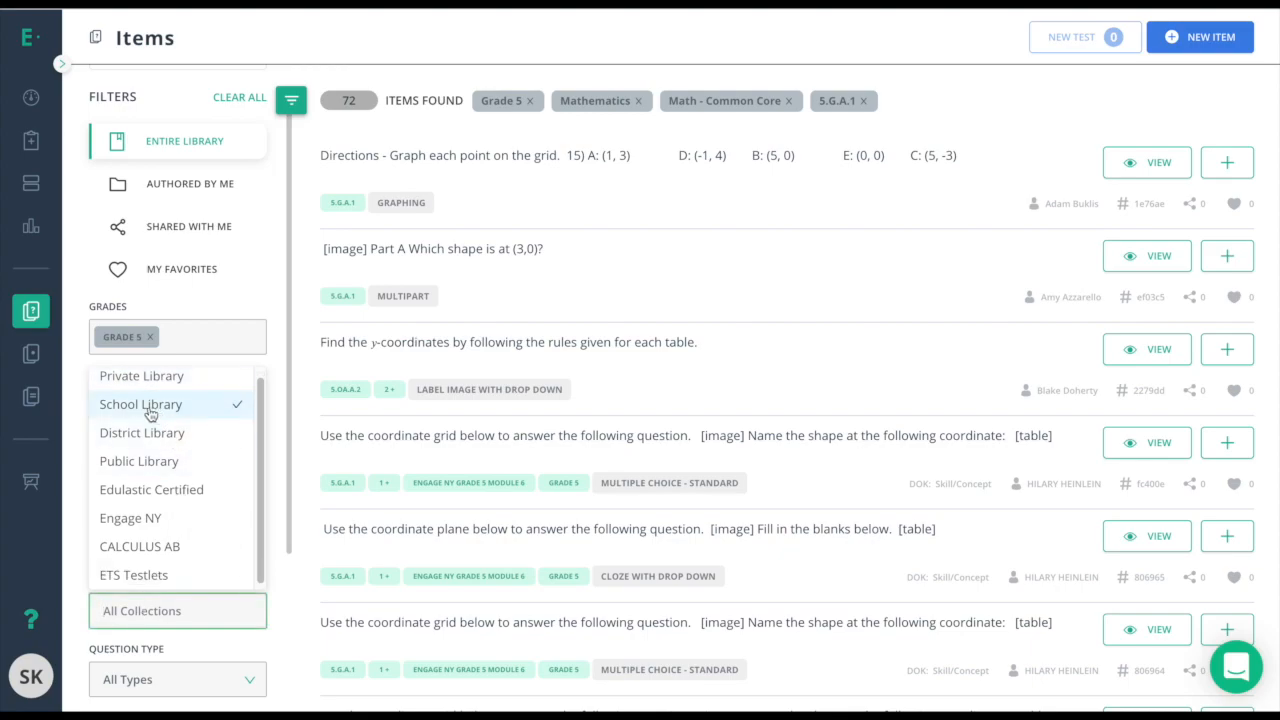
{"action": "left_click", "coordinate": [145, 436]}
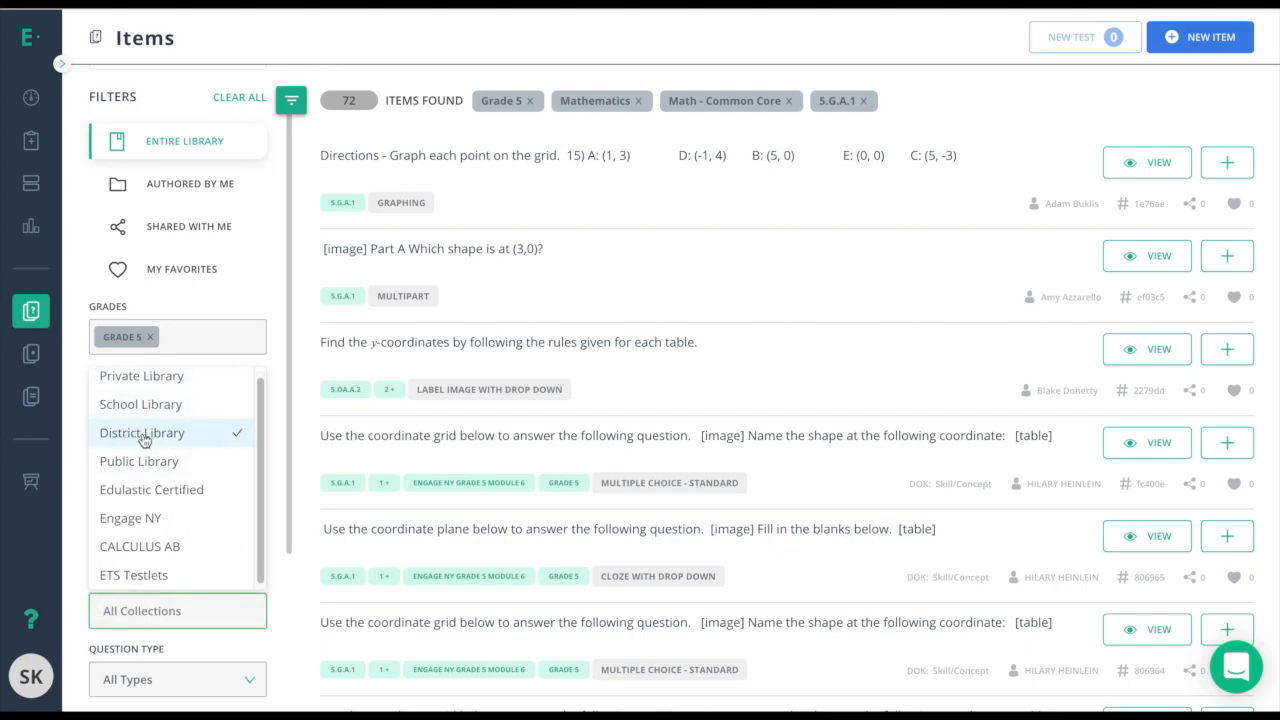
{"action": "left_click", "coordinate": [120, 490]}
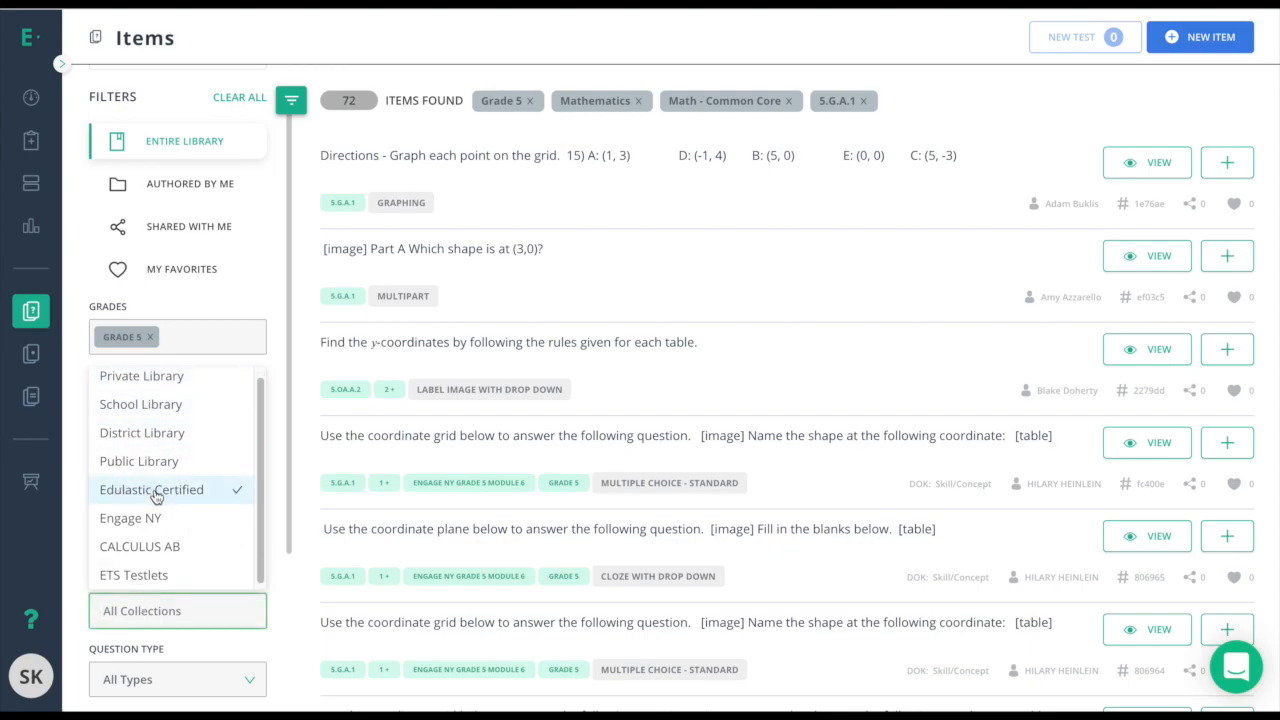
{"action": "left_click", "coordinate": [150, 412]}
{"action": "left_click", "coordinate": [147, 440]}
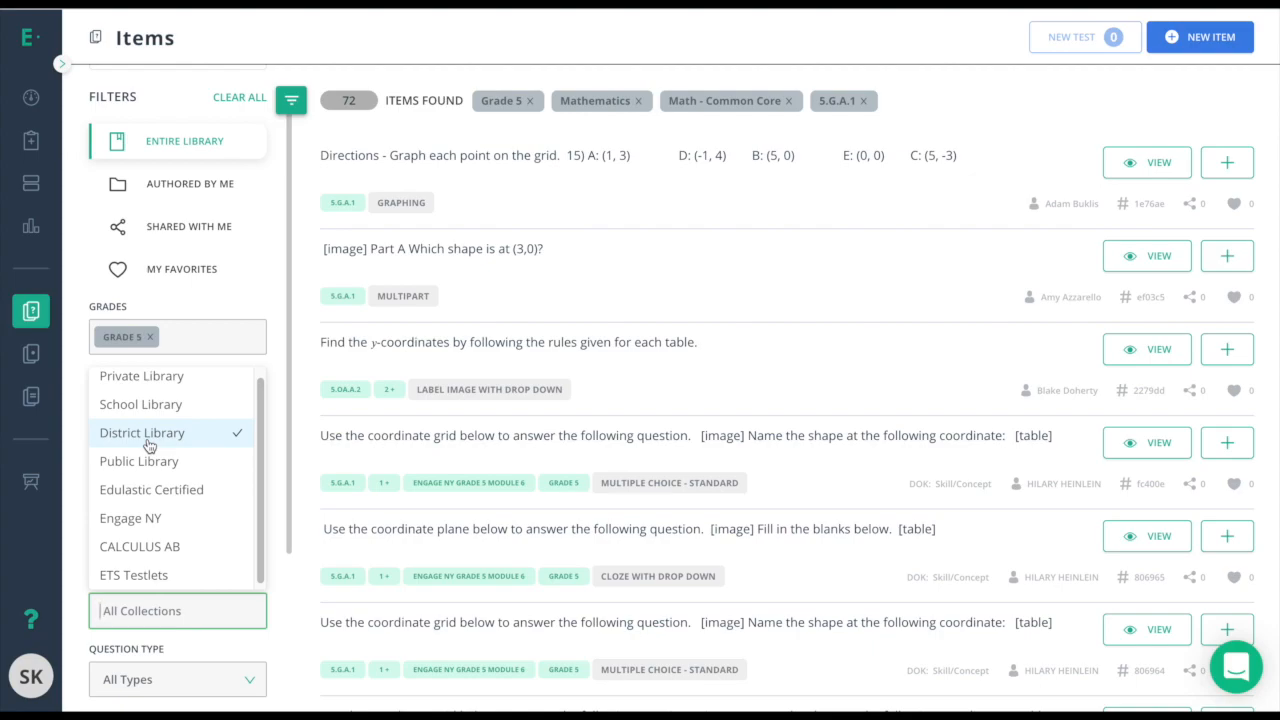
{"action": "left_click", "coordinate": [141, 416]}
{"action": "left_click", "coordinate": [141, 414]}
{"action": "left_click", "coordinate": [148, 491]}
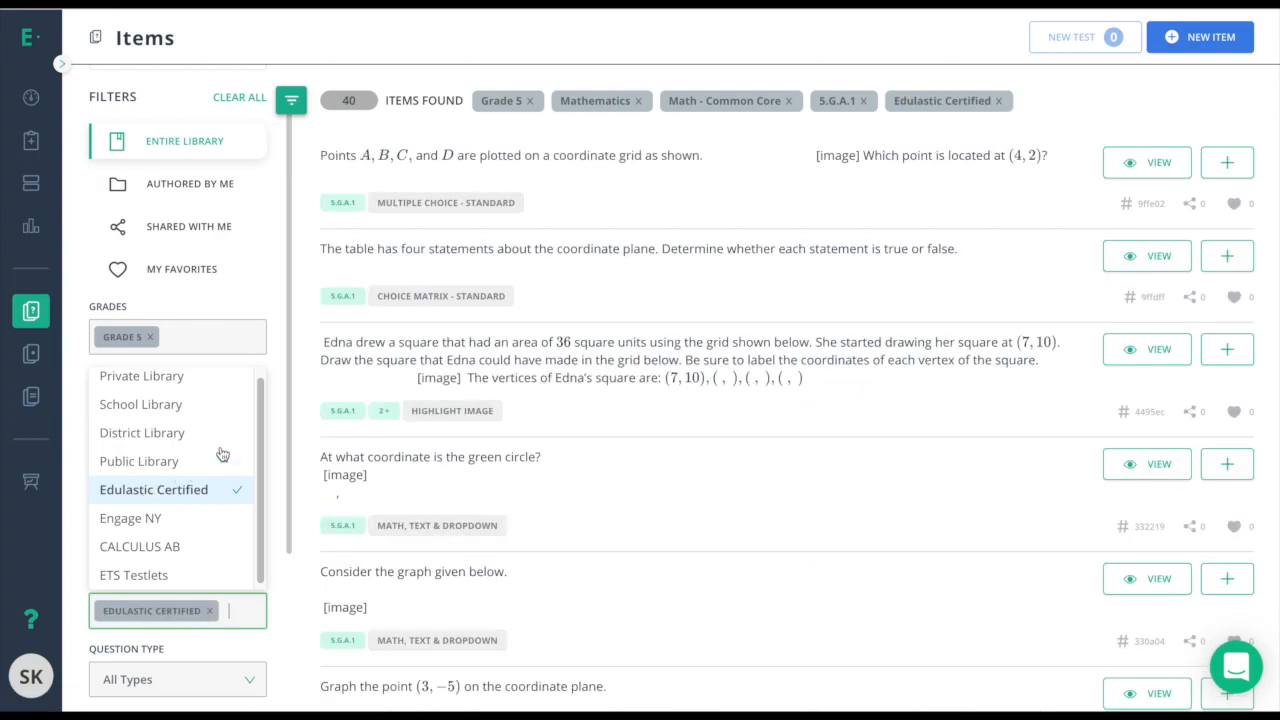
{"action": "left_click", "coordinate": [352, 99]}
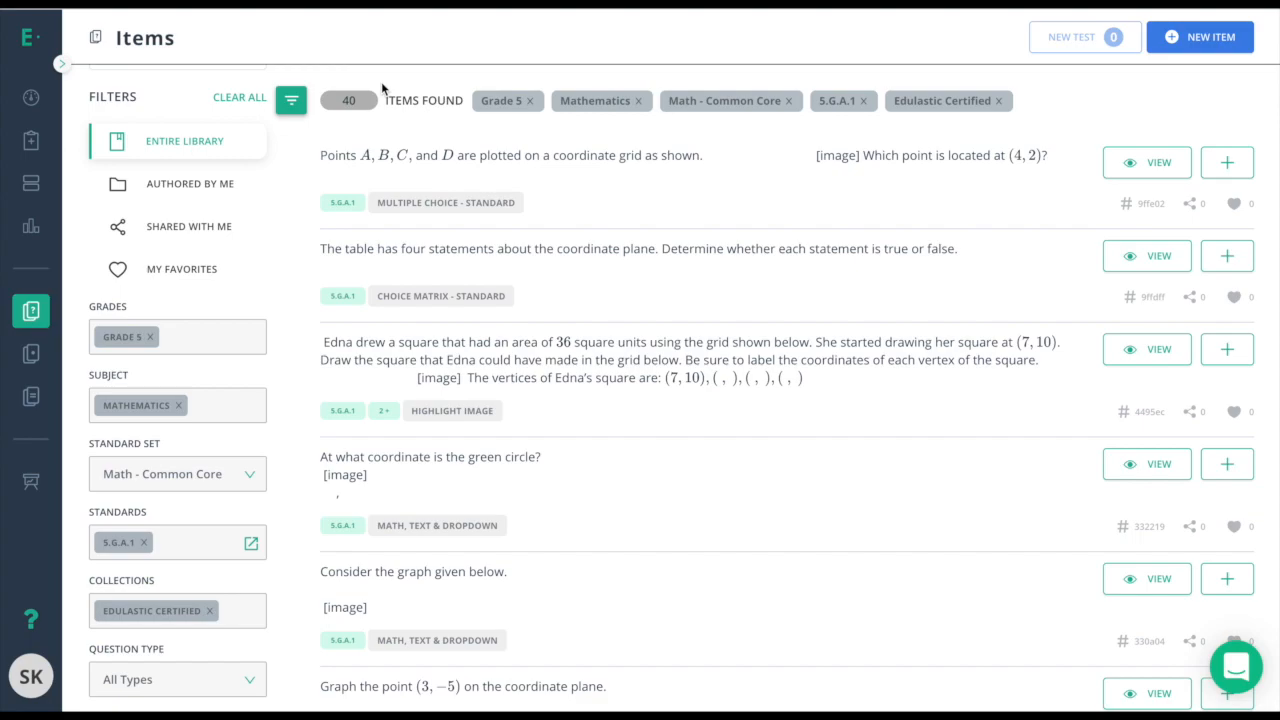
{"action": "scroll", "coordinate": [162, 482], "scroll_direction": "up", "scroll_amount": 1}
{"action": "scroll", "coordinate": [162, 482], "scroll_direction": "down", "scroll_amount": 5}
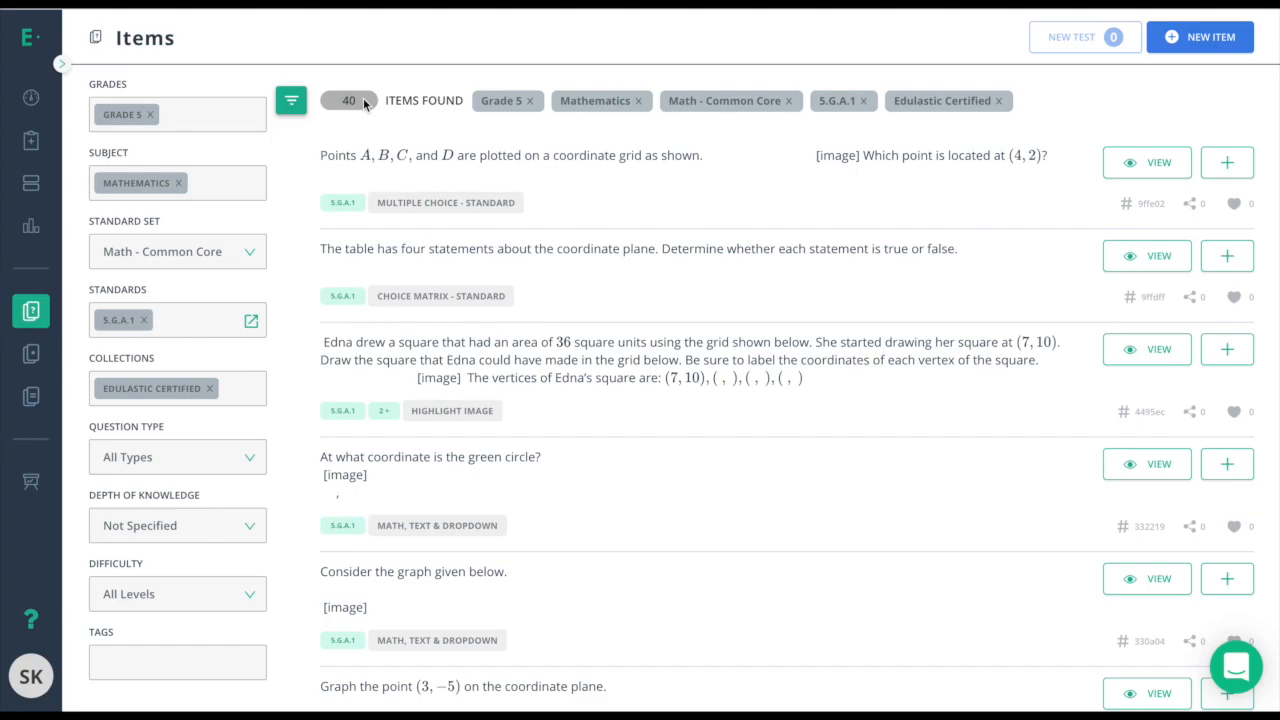
Preview the first coordinate-grid item, then add the next true/false coordinate-plane item to the test.
{"action": "left_click", "coordinate": [1131, 166]}
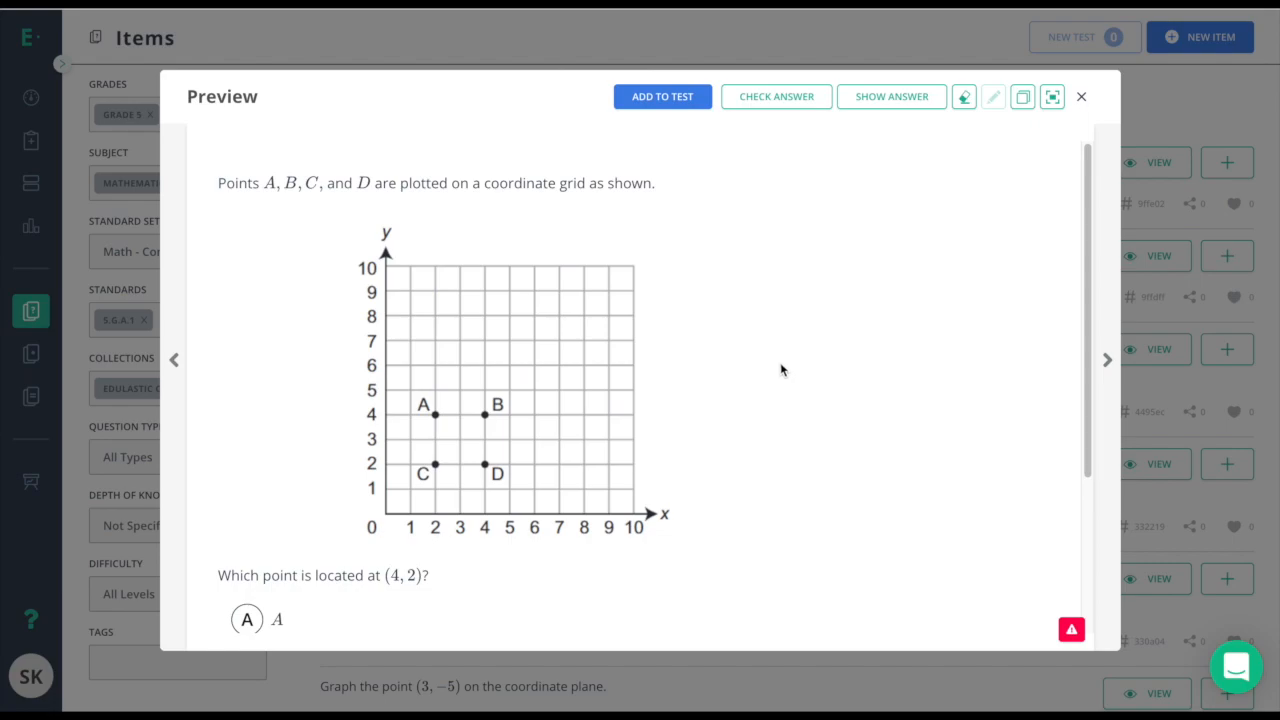
{"action": "scroll", "coordinate": [782, 370], "scroll_direction": "down", "scroll_amount": 3}
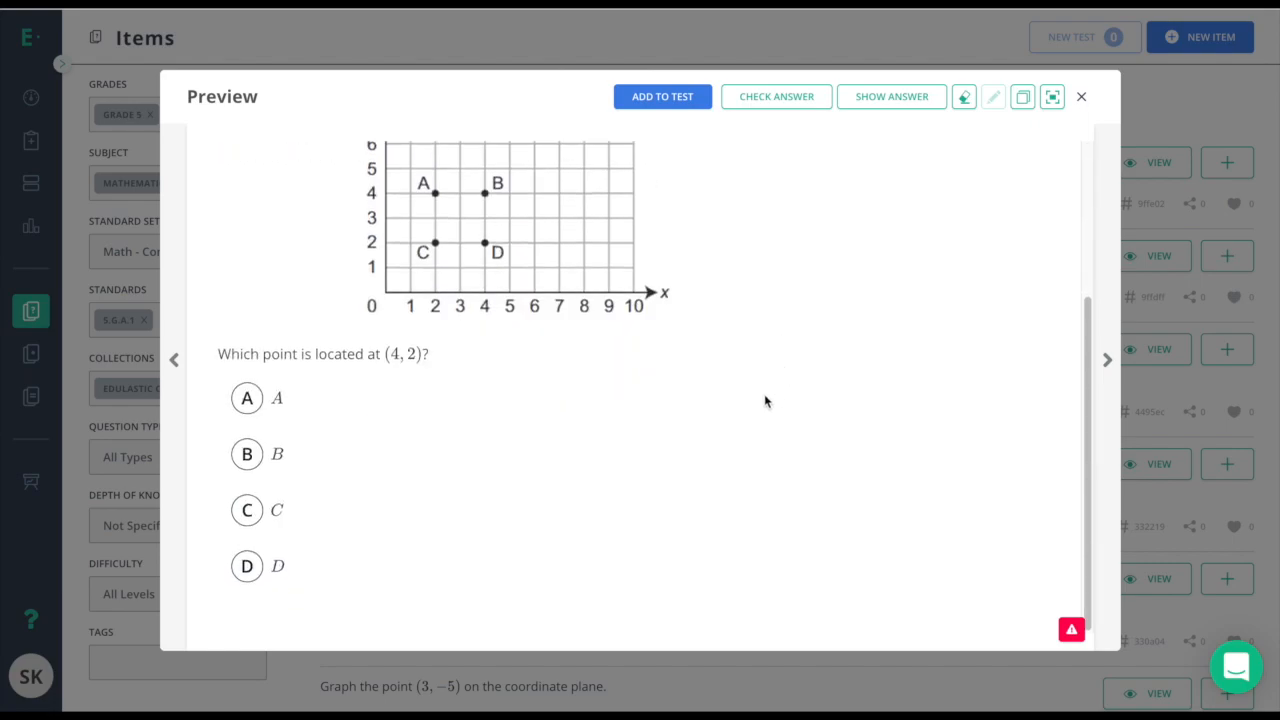
{"action": "scroll", "coordinate": [751, 406], "scroll_direction": "up", "scroll_amount": 3}
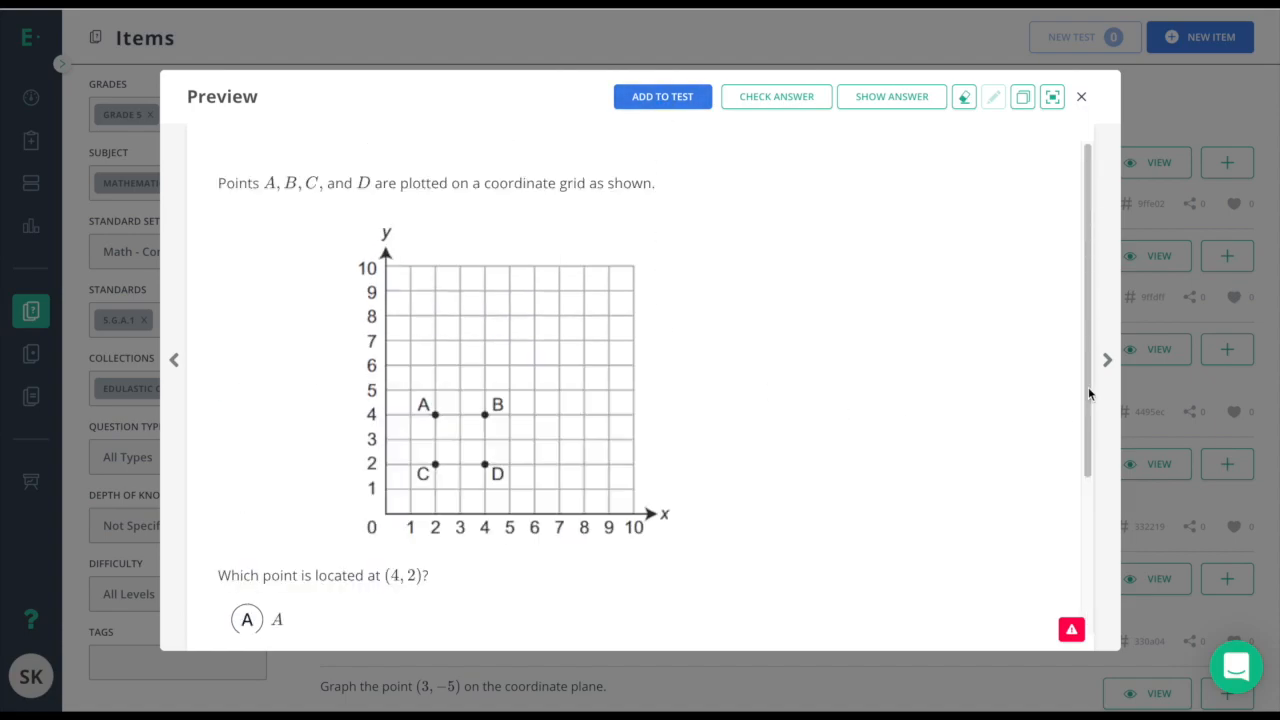
{"action": "left_click", "coordinate": [1107, 363]}
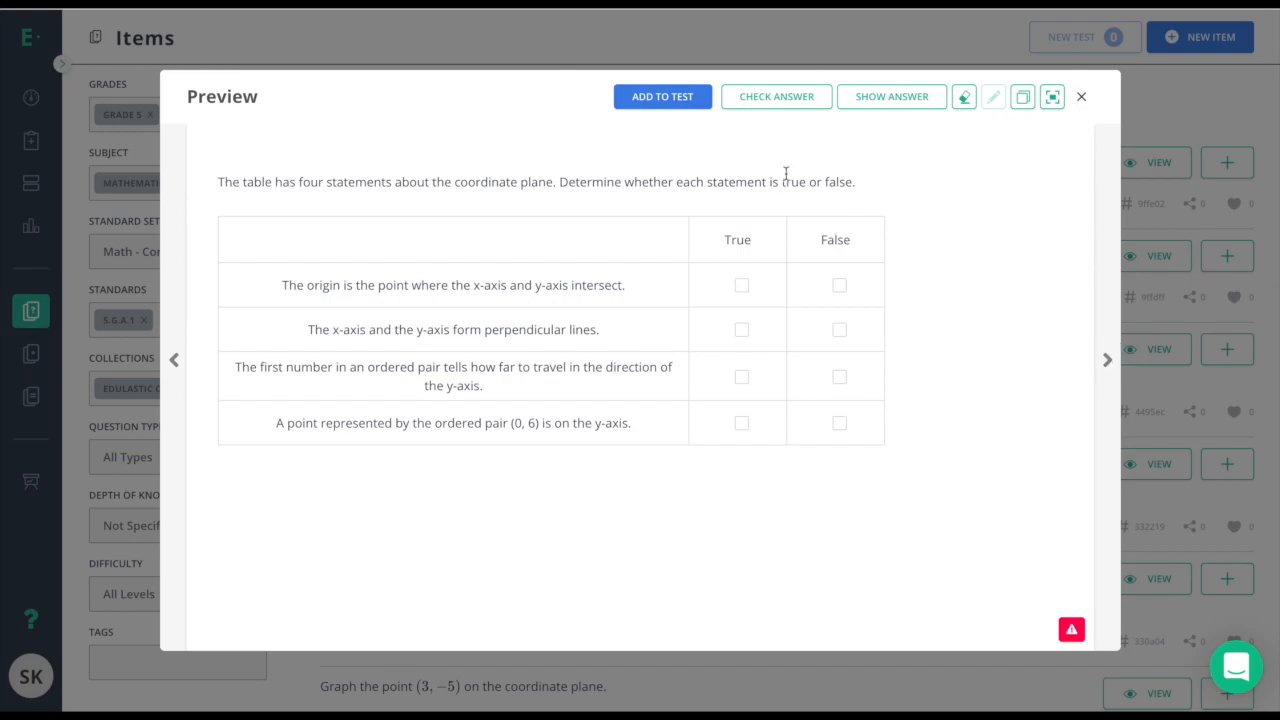
{"action": "left_click", "coordinate": [676, 105]}
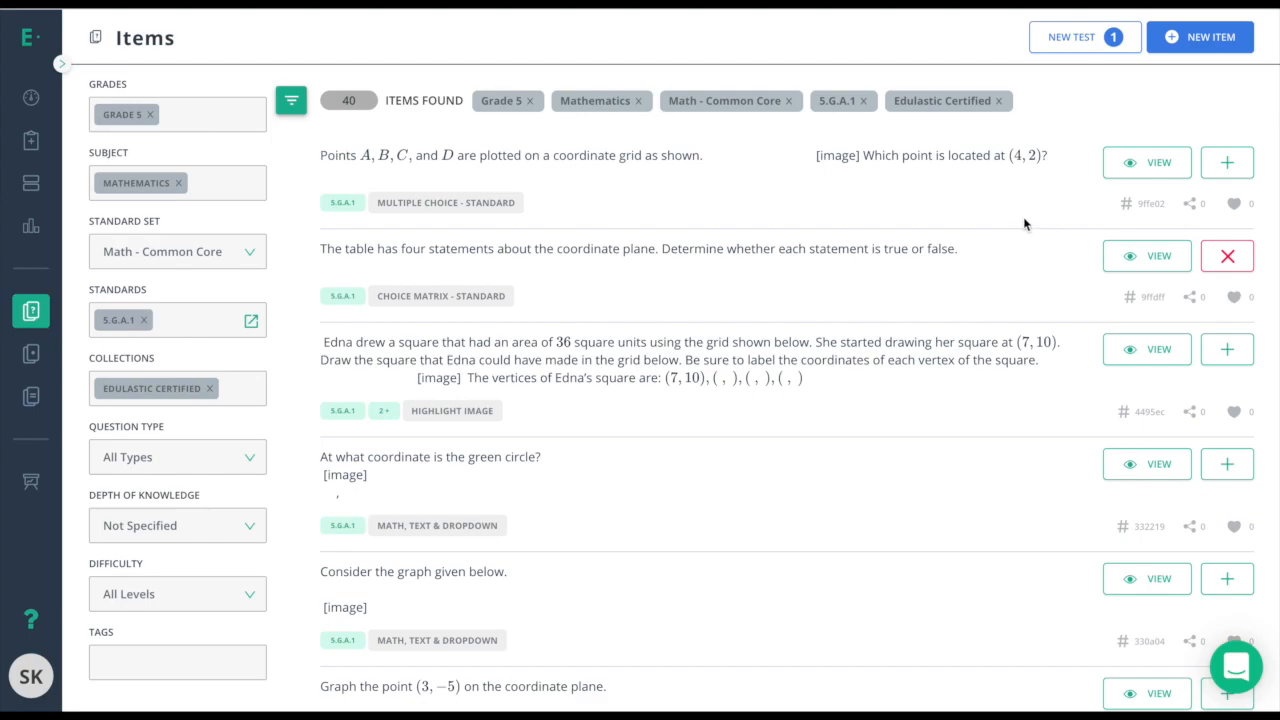
Add the Edna's square, points-on-a-grid and green-circle coordinate items to the test.
{"action": "left_click", "coordinate": [1227, 349]}
{"action": "left_click", "coordinate": [1226, 165]}
{"action": "left_click", "coordinate": [1227, 464]}
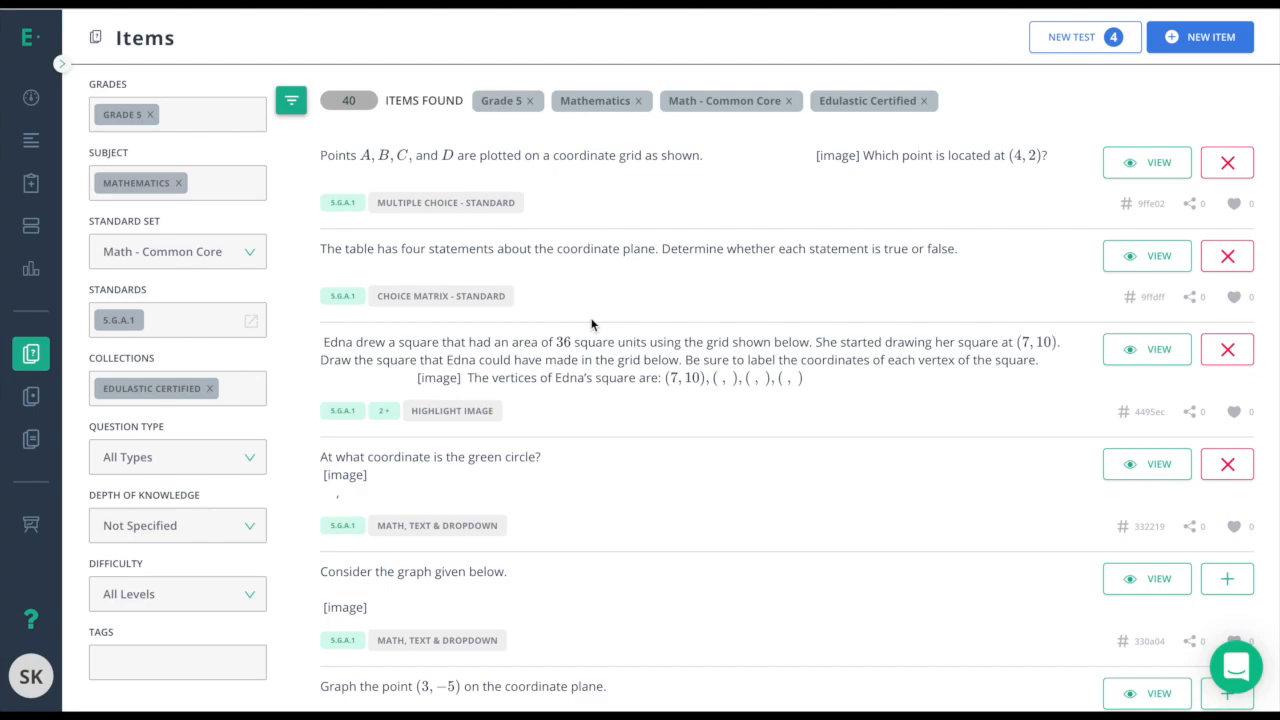
{"action": "scroll", "coordinate": [248, 438], "scroll_direction": "up", "scroll_amount": 3}
Clear the filters and refilter to Grade 5 ELA with the ELA - Common Core standard set.
{"action": "left_click", "coordinate": [246, 146]}
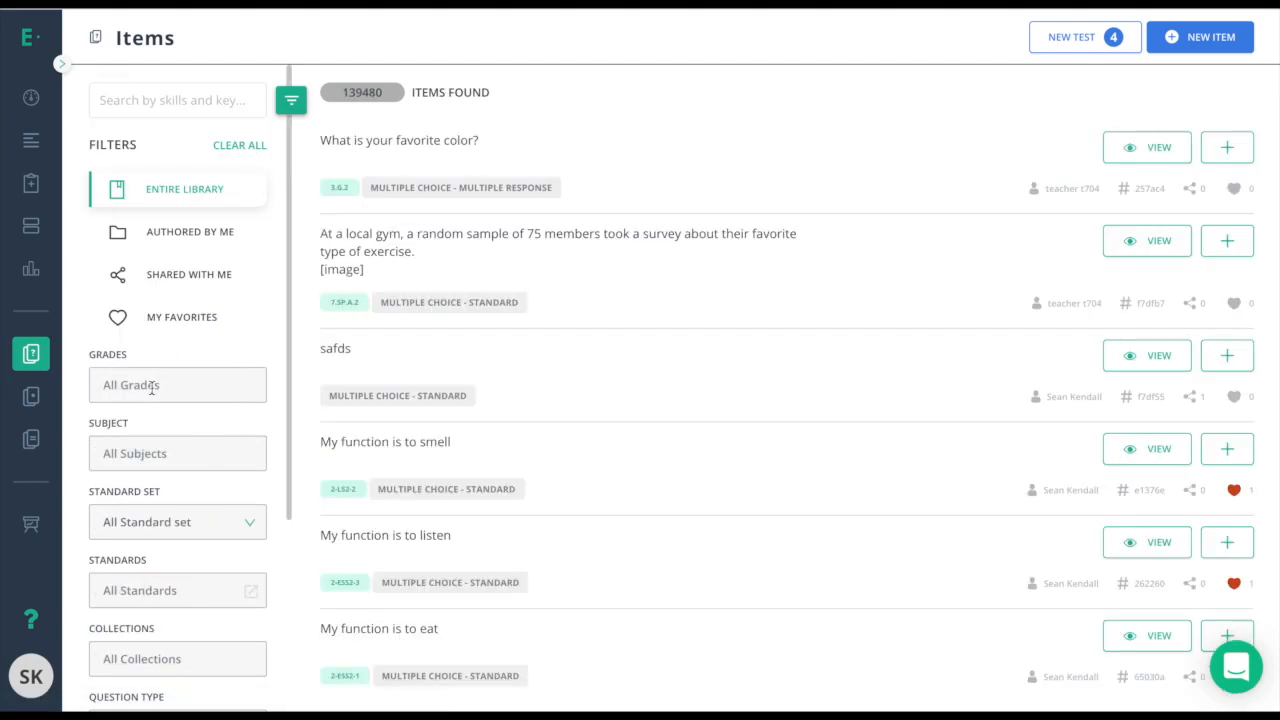
{"action": "left_click", "coordinate": [151, 386]}
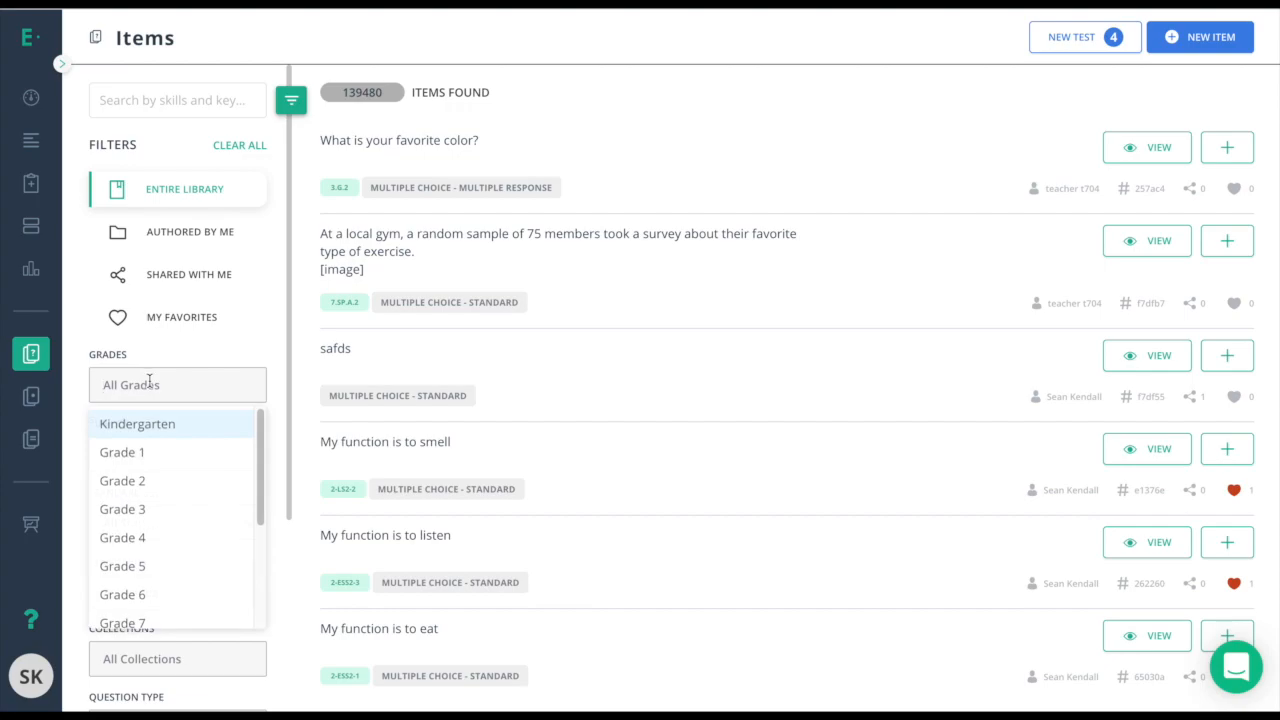
{"action": "left_click", "coordinate": [138, 566]}
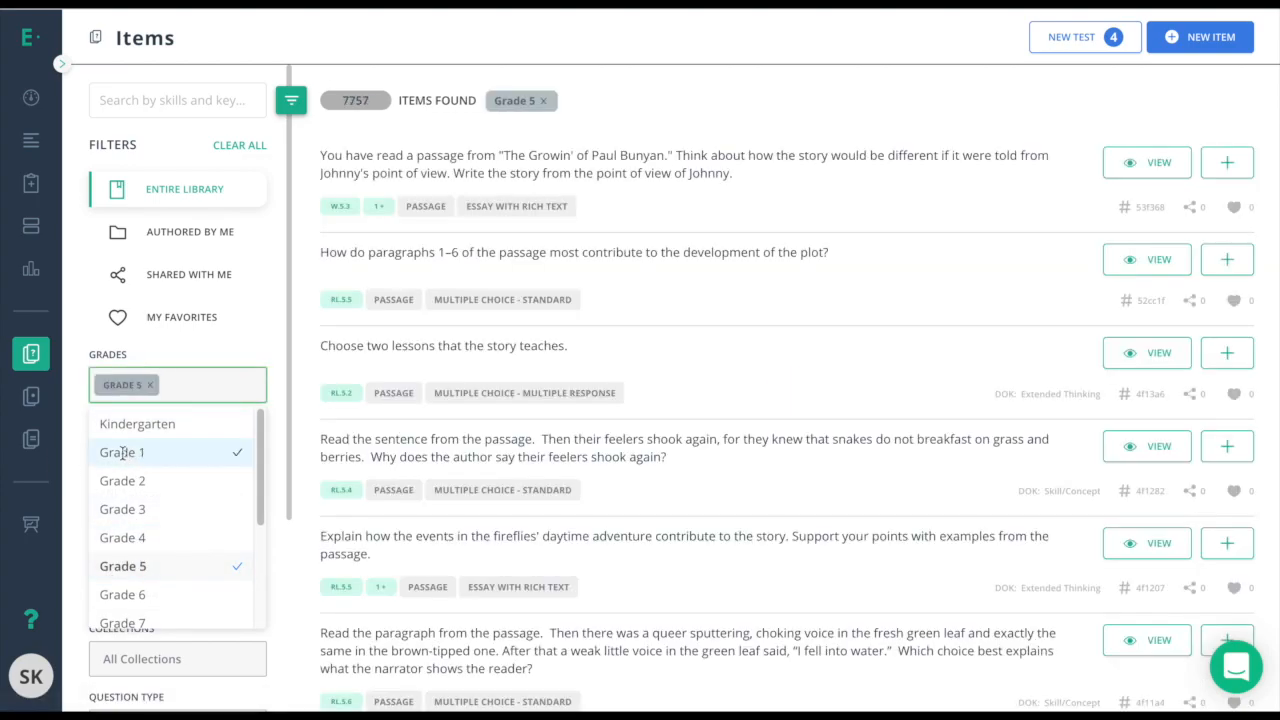
{"action": "left_click", "coordinate": [143, 452]}
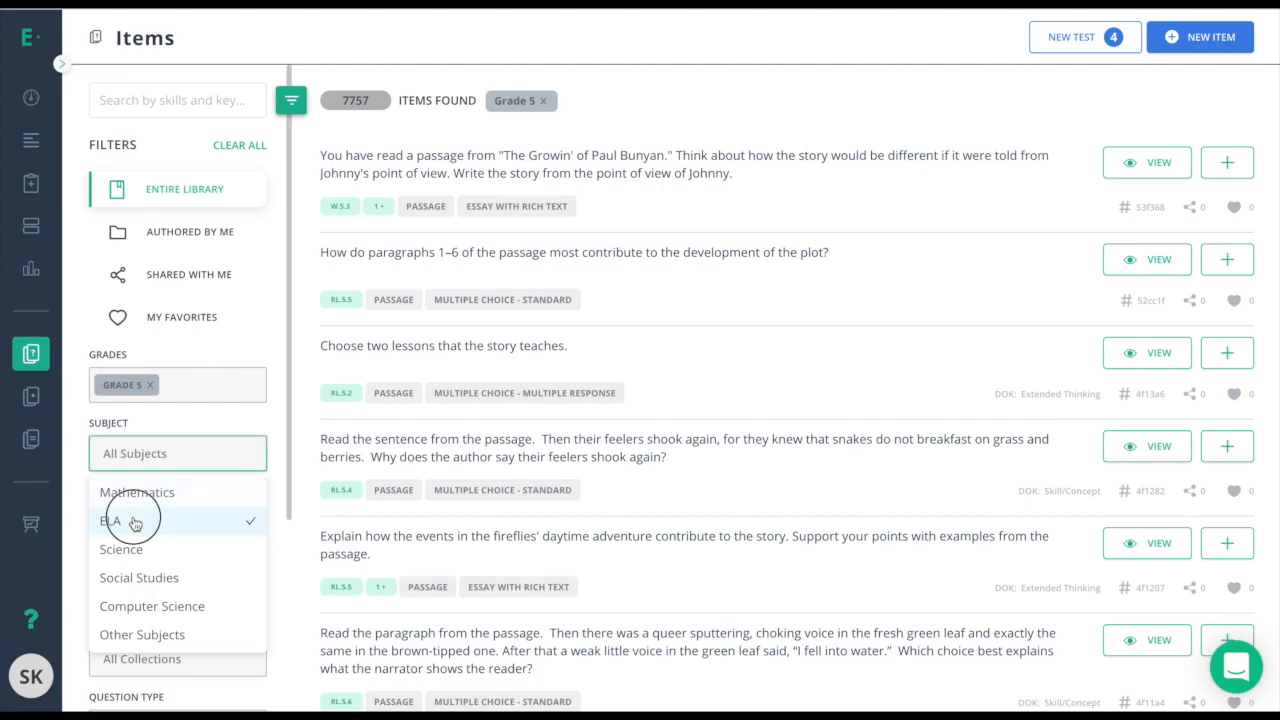
{"action": "left_click", "coordinate": [134, 524]}
{"action": "left_click", "coordinate": [88, 510]}
{"action": "left_click", "coordinate": [101, 518]}
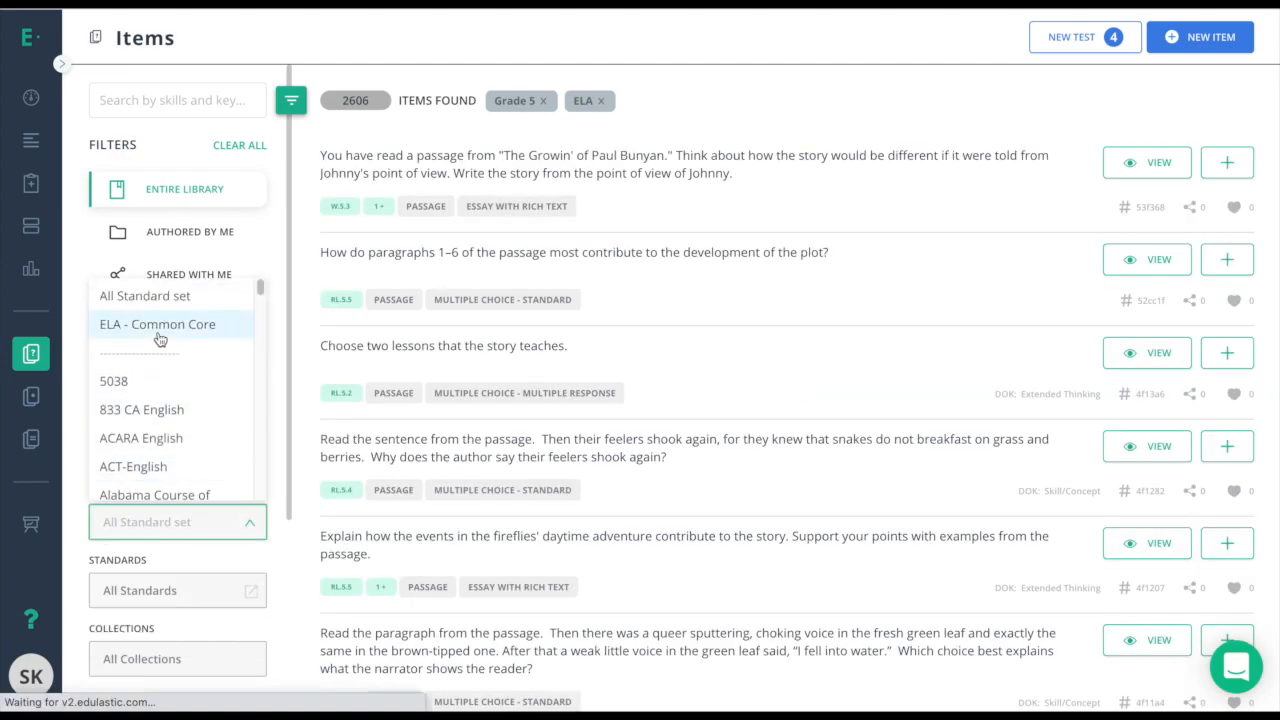
{"action": "left_click", "coordinate": [158, 333]}
{"action": "left_click", "coordinate": [78, 542]}
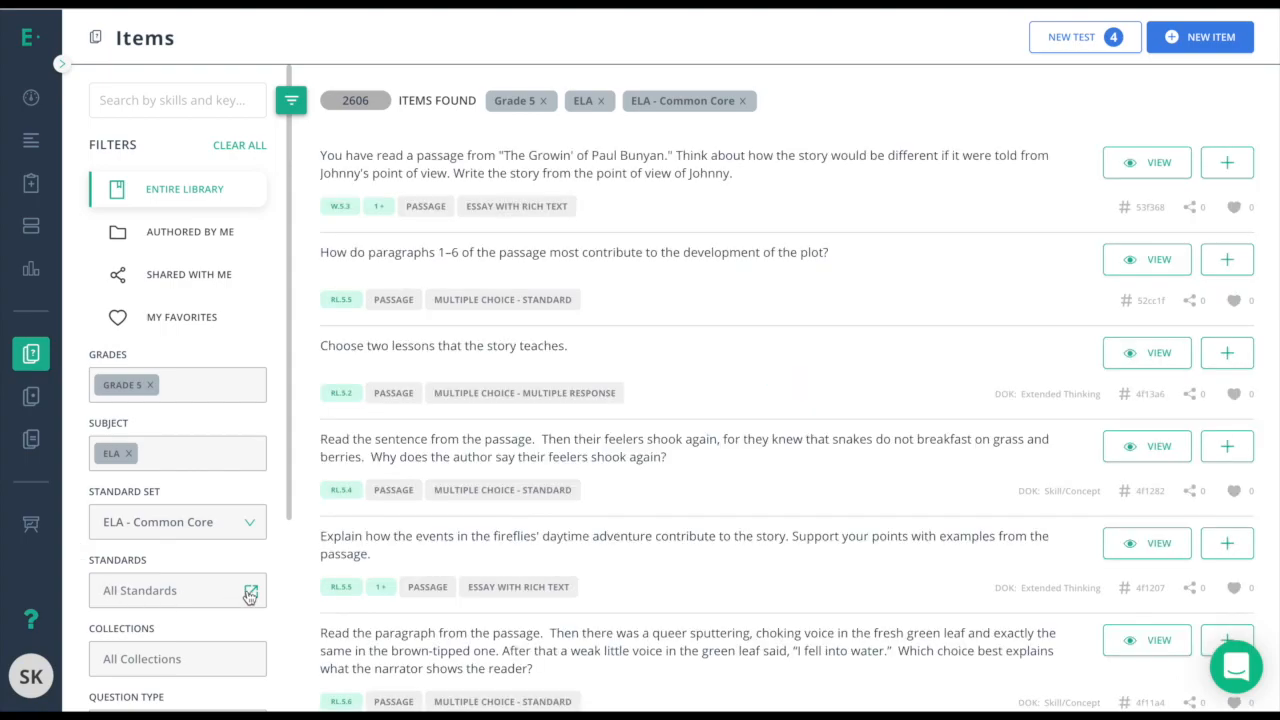
Filter the library to standard RI.5.1, leaving 152 items.
{"action": "left_click", "coordinate": [250, 592]}
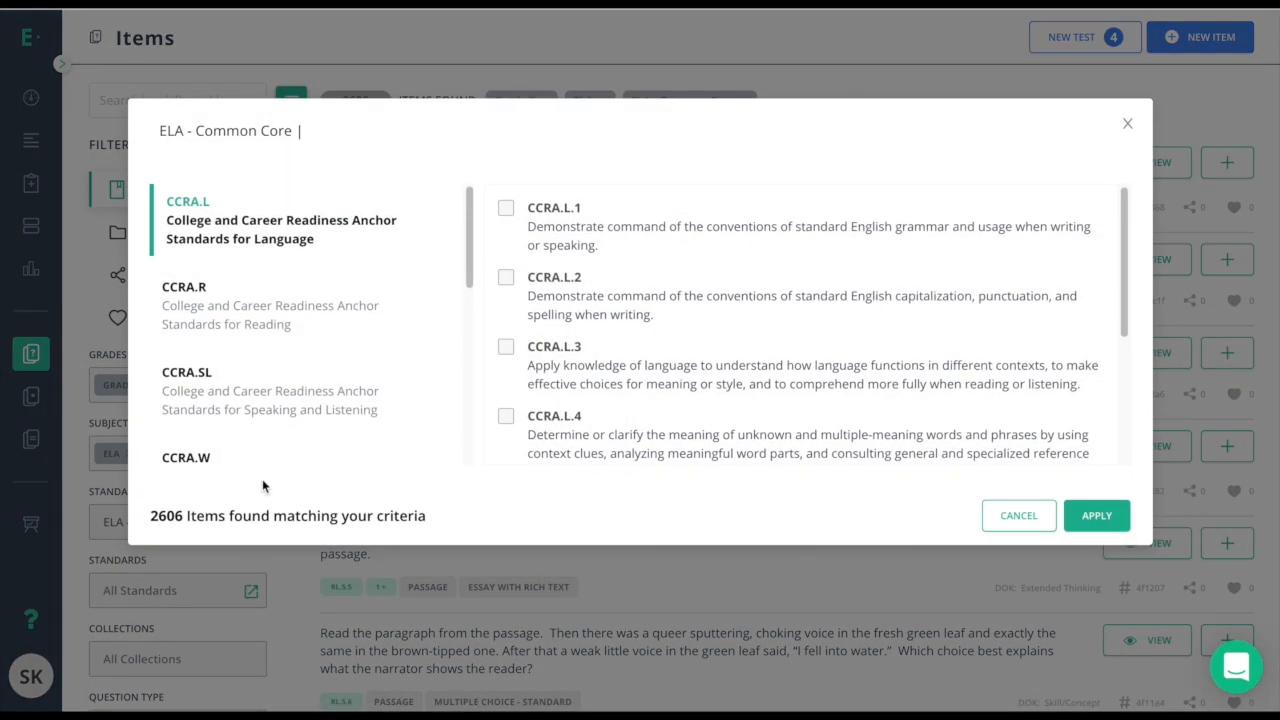
{"action": "scroll", "coordinate": [262, 479], "scroll_direction": "down", "scroll_amount": 10}
{"action": "left_click", "coordinate": [220, 231]}
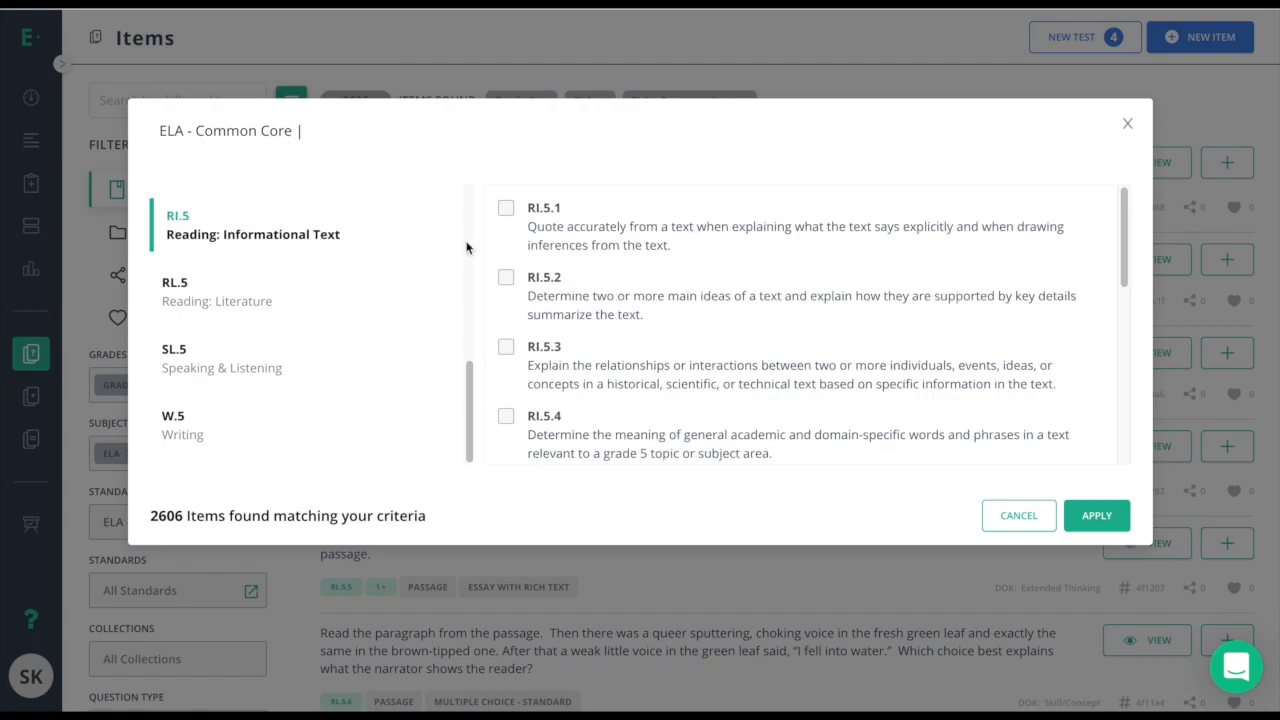
{"action": "left_click", "coordinate": [506, 208]}
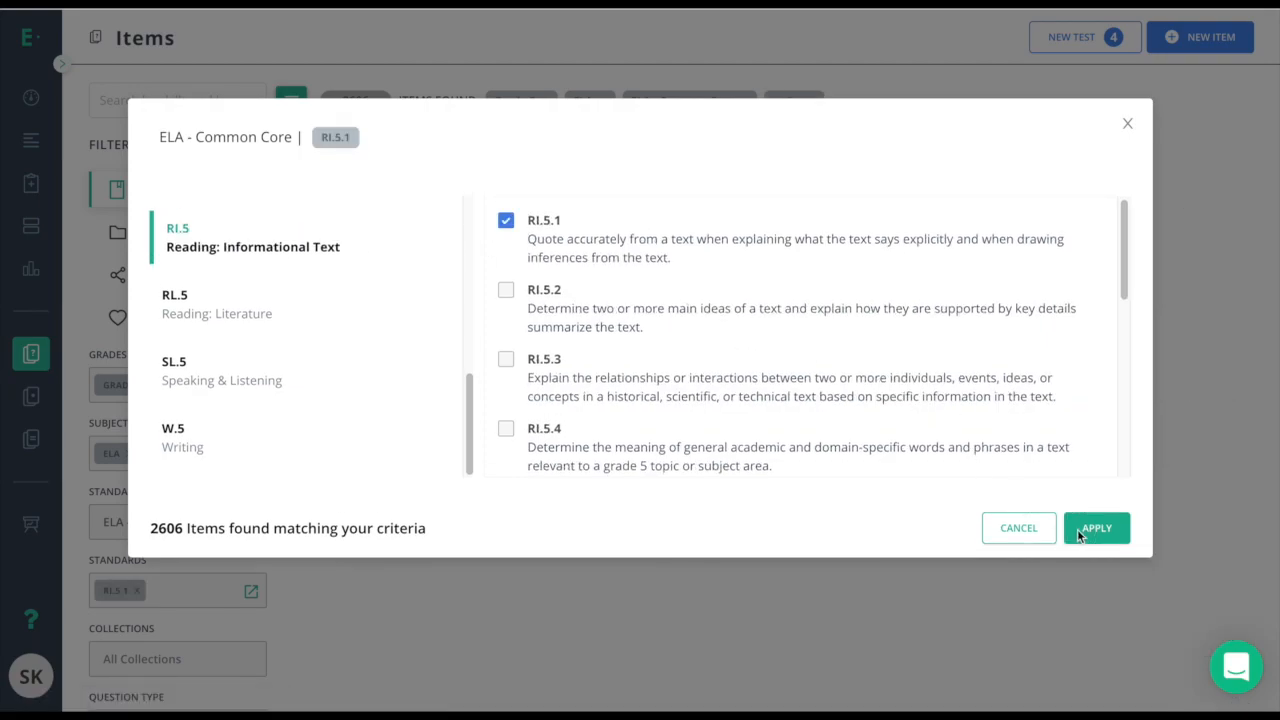
{"action": "left_click", "coordinate": [1096, 528]}
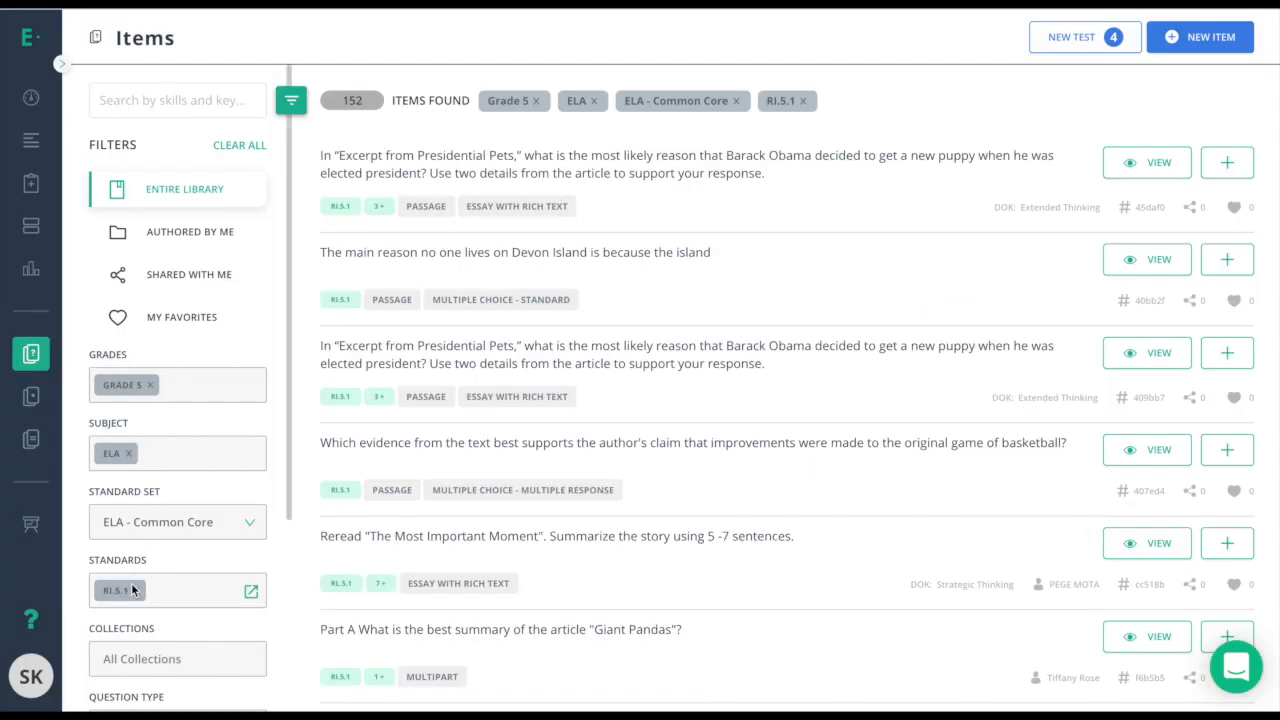
{"action": "scroll", "coordinate": [136, 566], "scroll_direction": "down", "scroll_amount": 2}
Limit results to Passage with Questions (73 items) and add the Presidential Pets passage item.
{"action": "scroll", "coordinate": [136, 566], "scroll_direction": "down", "scroll_amount": 2}
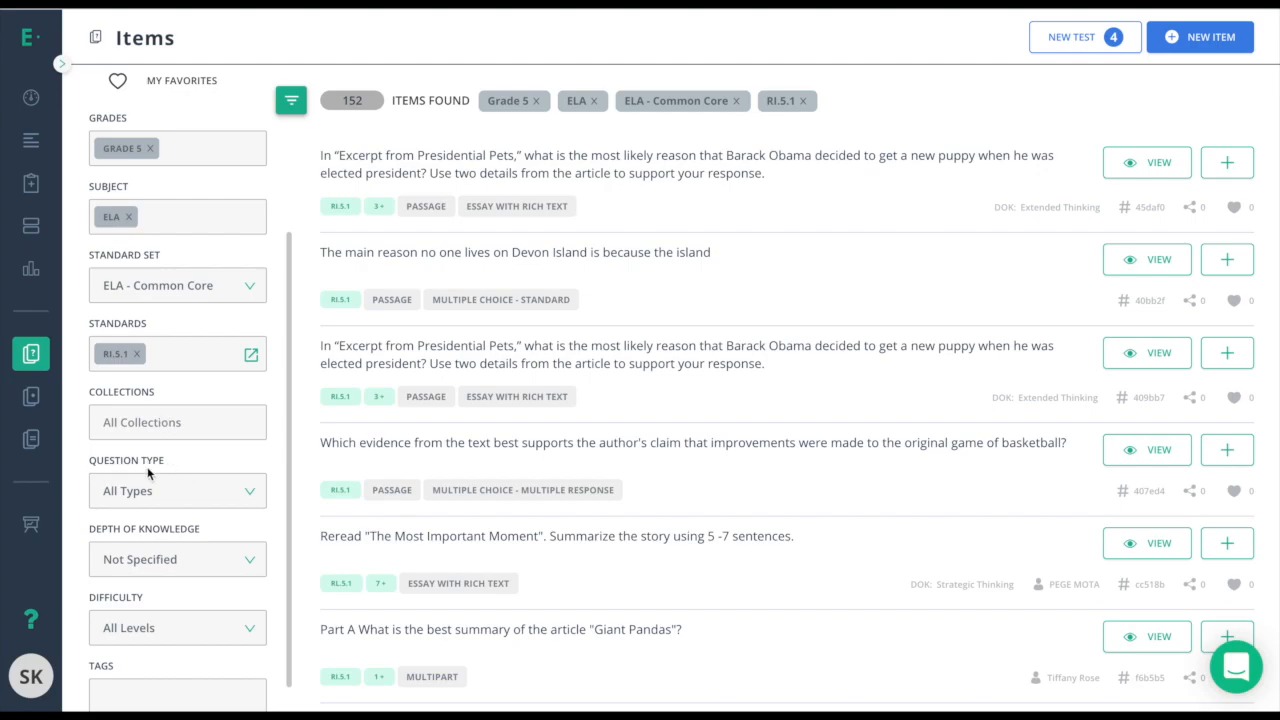
{"action": "left_click", "coordinate": [180, 498]}
{"action": "scroll", "coordinate": [165, 340], "scroll_direction": "down", "scroll_amount": 1}
{"action": "left_click", "coordinate": [165, 345]}
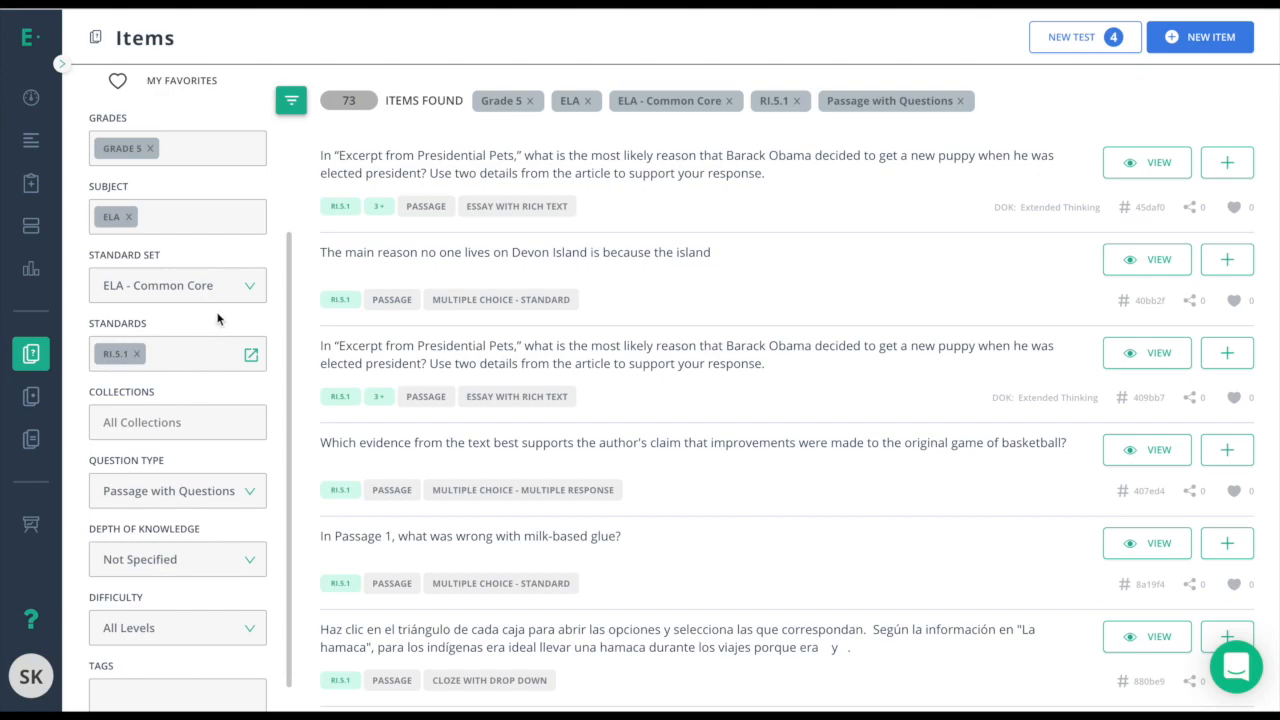
{"action": "left_click", "coordinate": [1224, 165]}
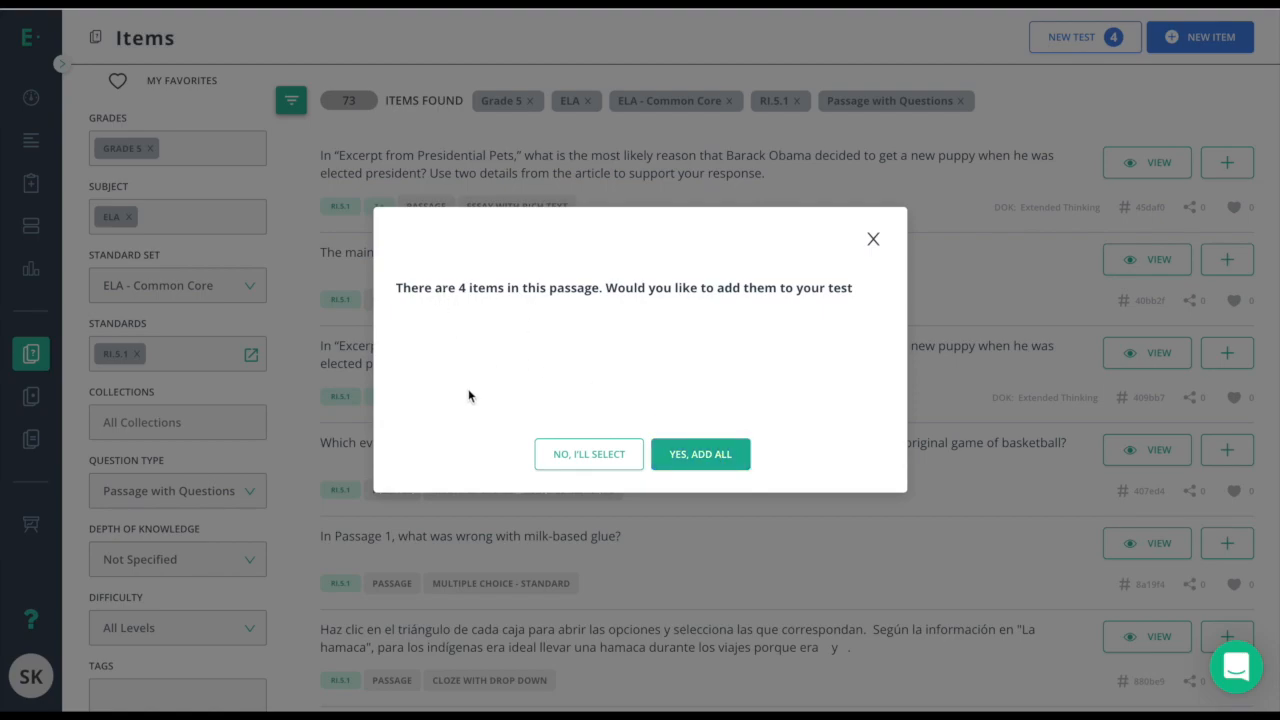
Select Presidential Pets questions individually, adding the first two and viewing all four, then close the preview.
{"action": "left_click", "coordinate": [576, 454]}
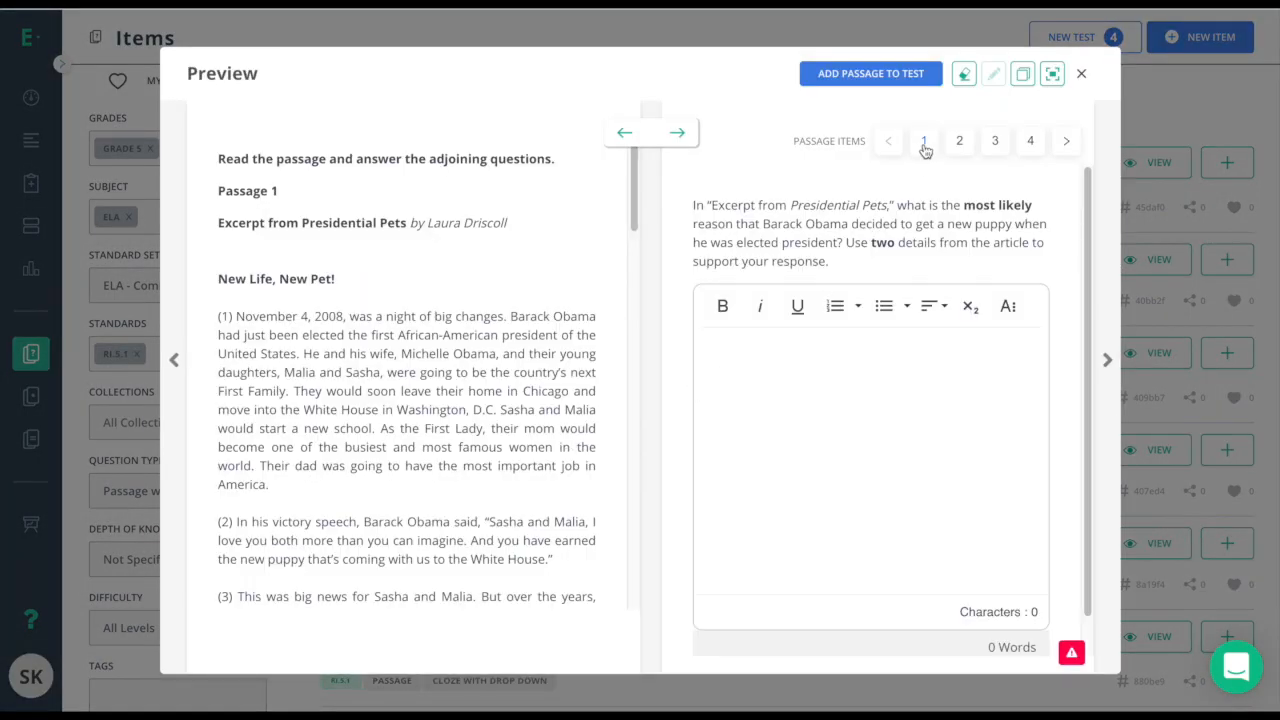
{"action": "left_click", "coordinate": [924, 144]}
{"action": "left_click", "coordinate": [870, 80]}
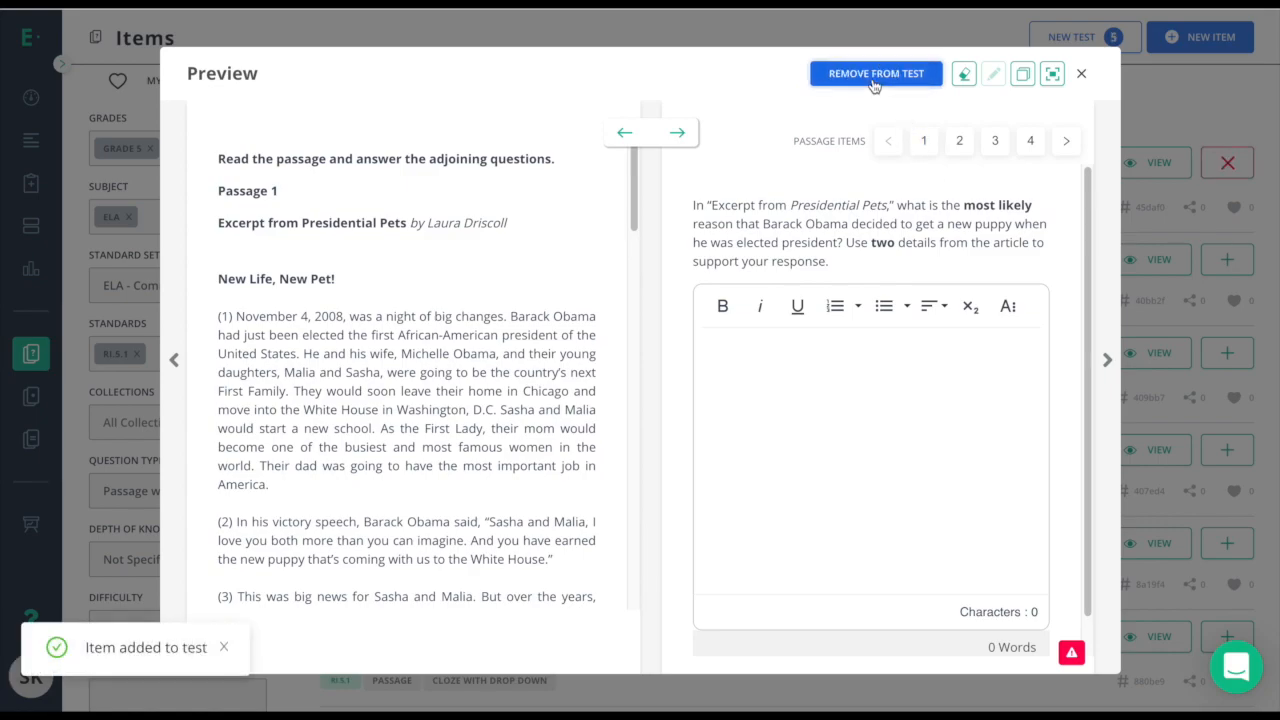
{"action": "left_click", "coordinate": [957, 143]}
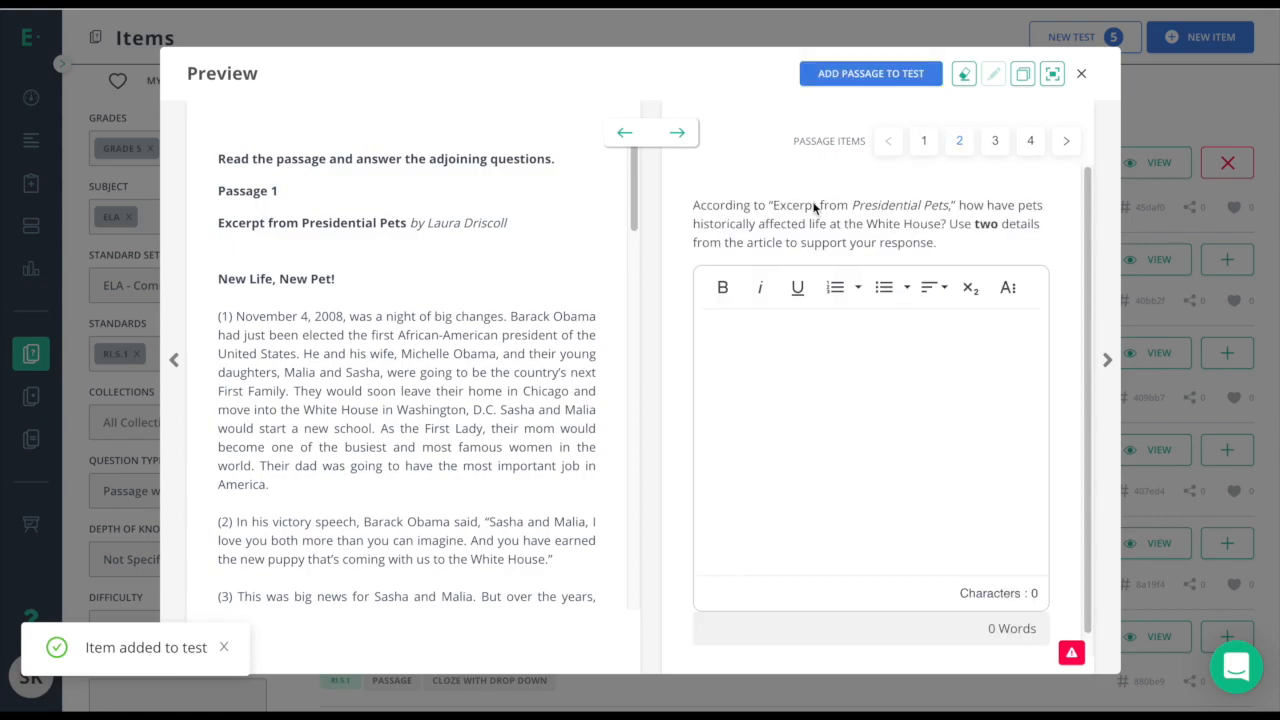
{"action": "left_click", "coordinate": [889, 80]}
{"action": "left_click", "coordinate": [993, 142]}
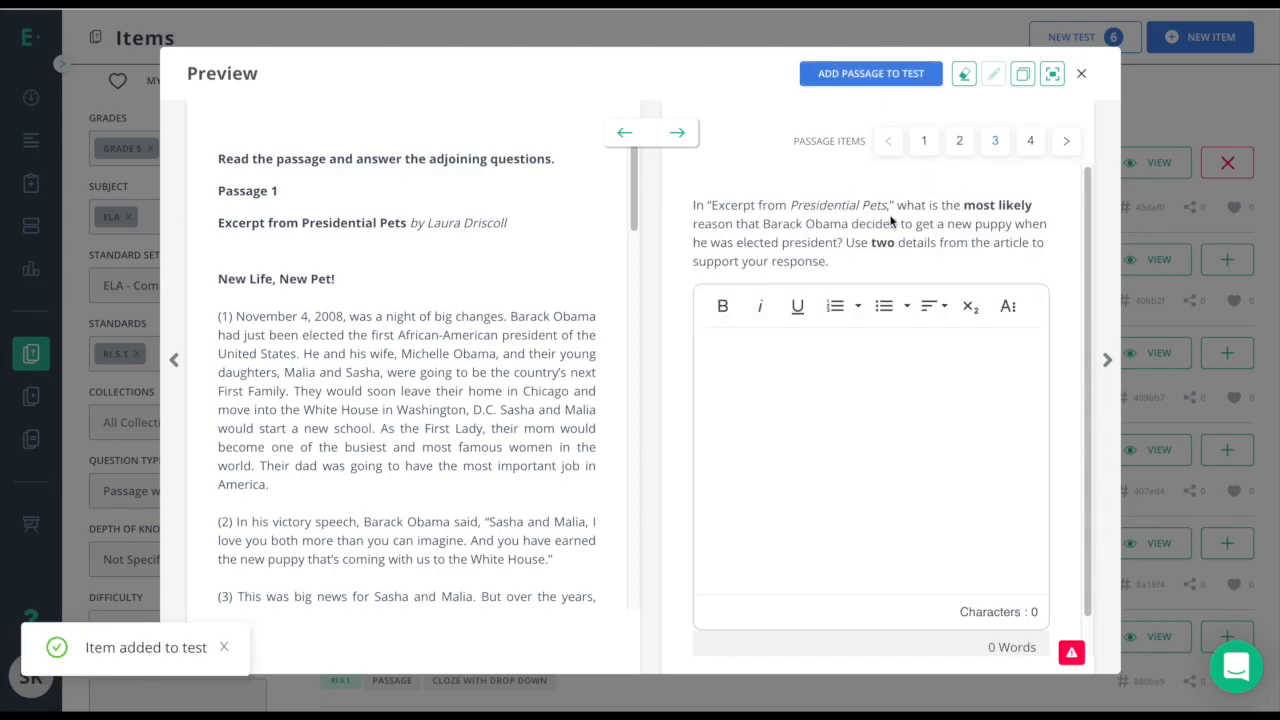
{"action": "left_click", "coordinate": [1028, 145]}
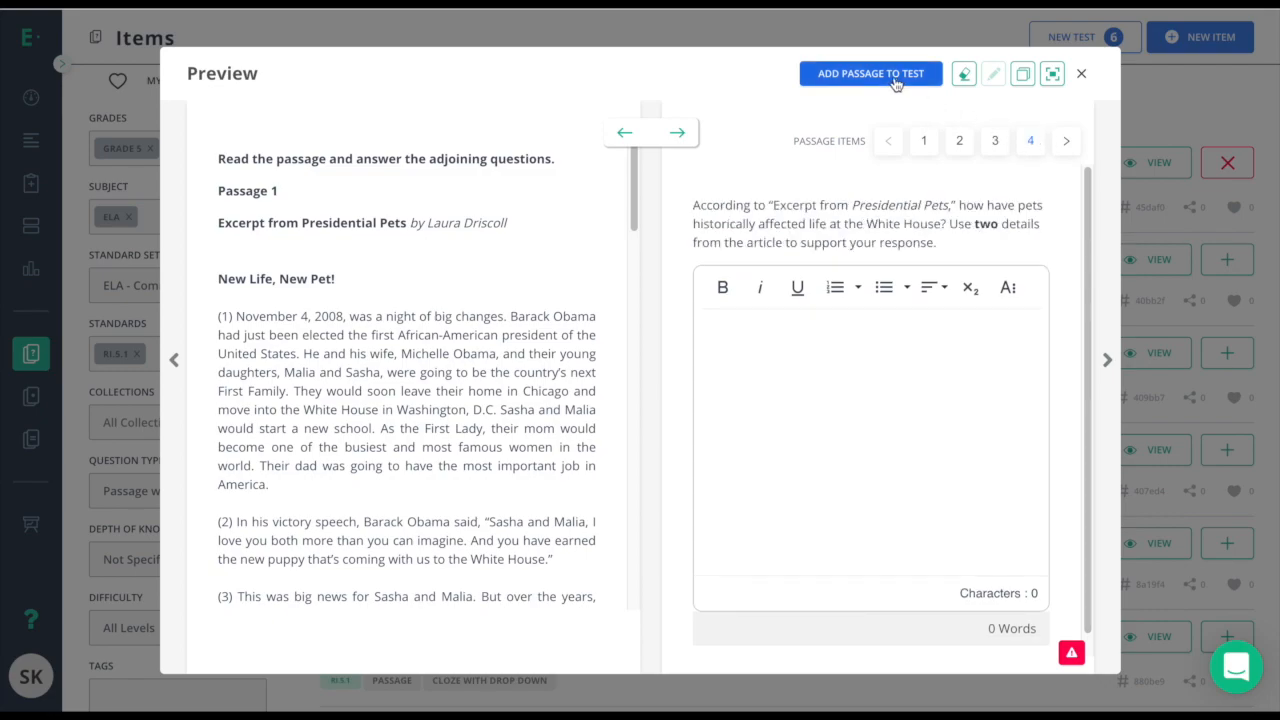
{"action": "left_click", "coordinate": [1081, 77]}
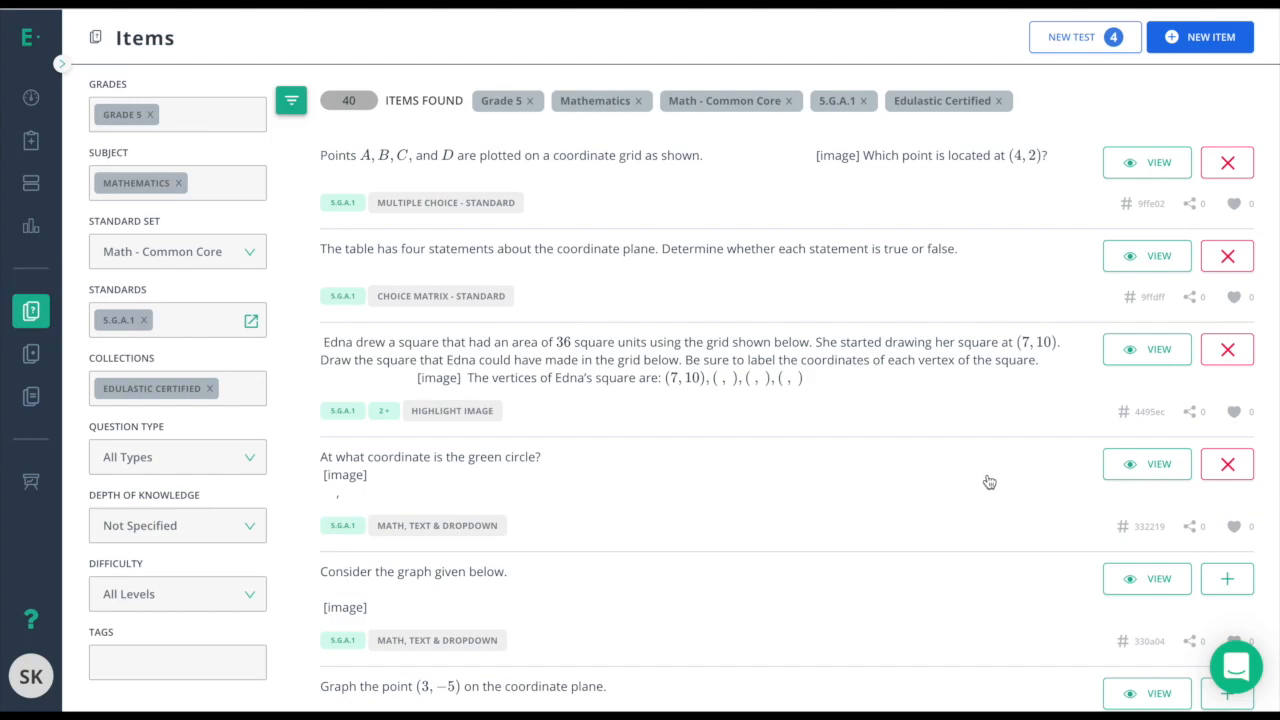
Browse the question-type categories and create a Multiple Choice - Standard item.
{"action": "left_click", "coordinate": [1197, 40]}
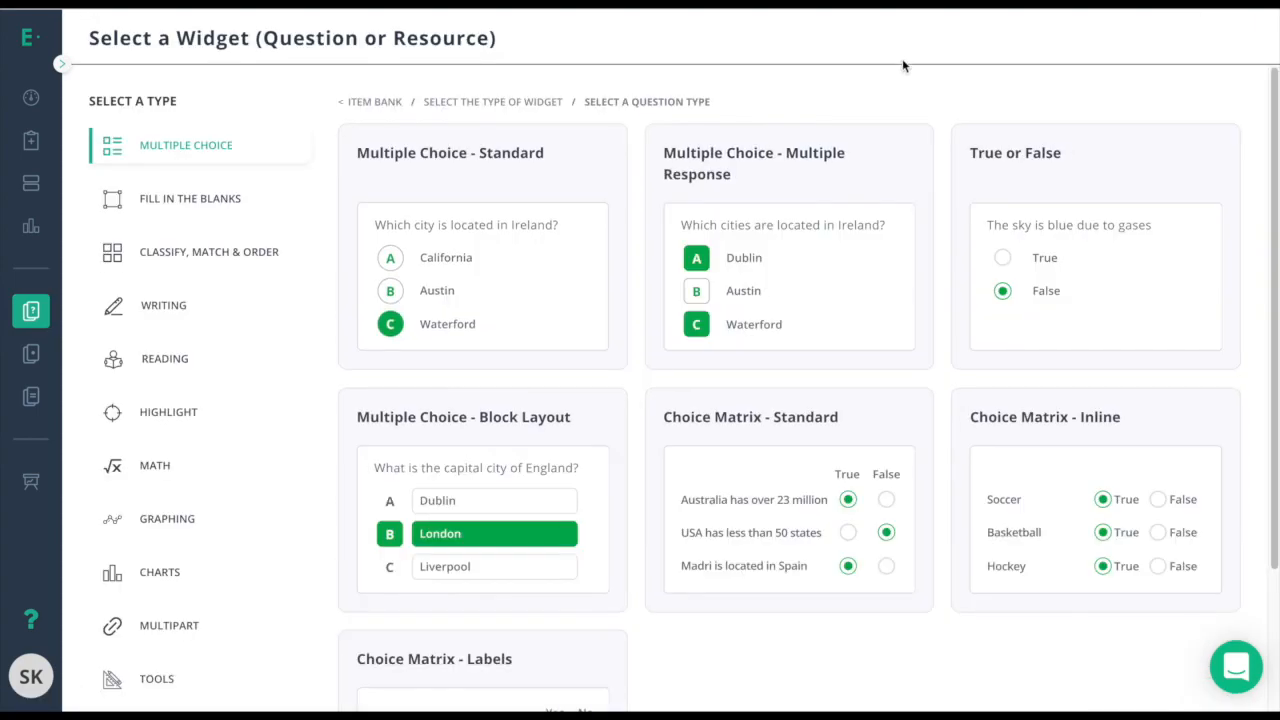
{"action": "left_click", "coordinate": [209, 206]}
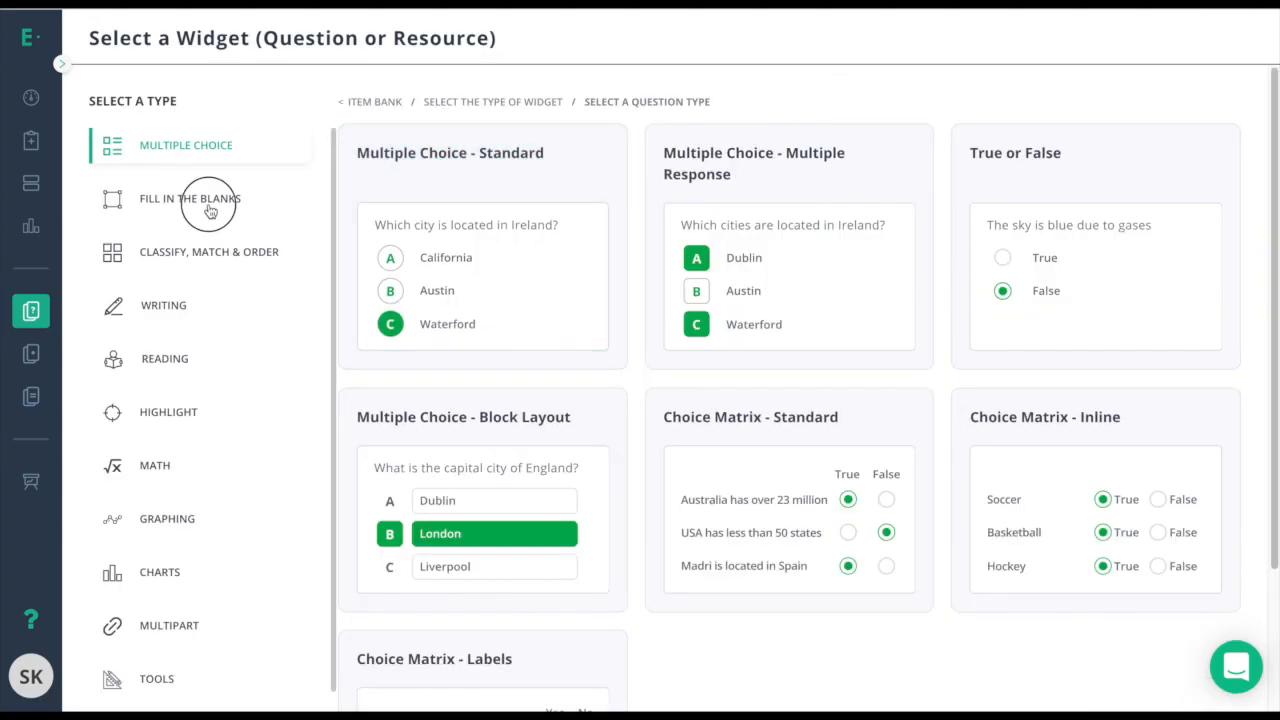
{"action": "left_click", "coordinate": [165, 262]}
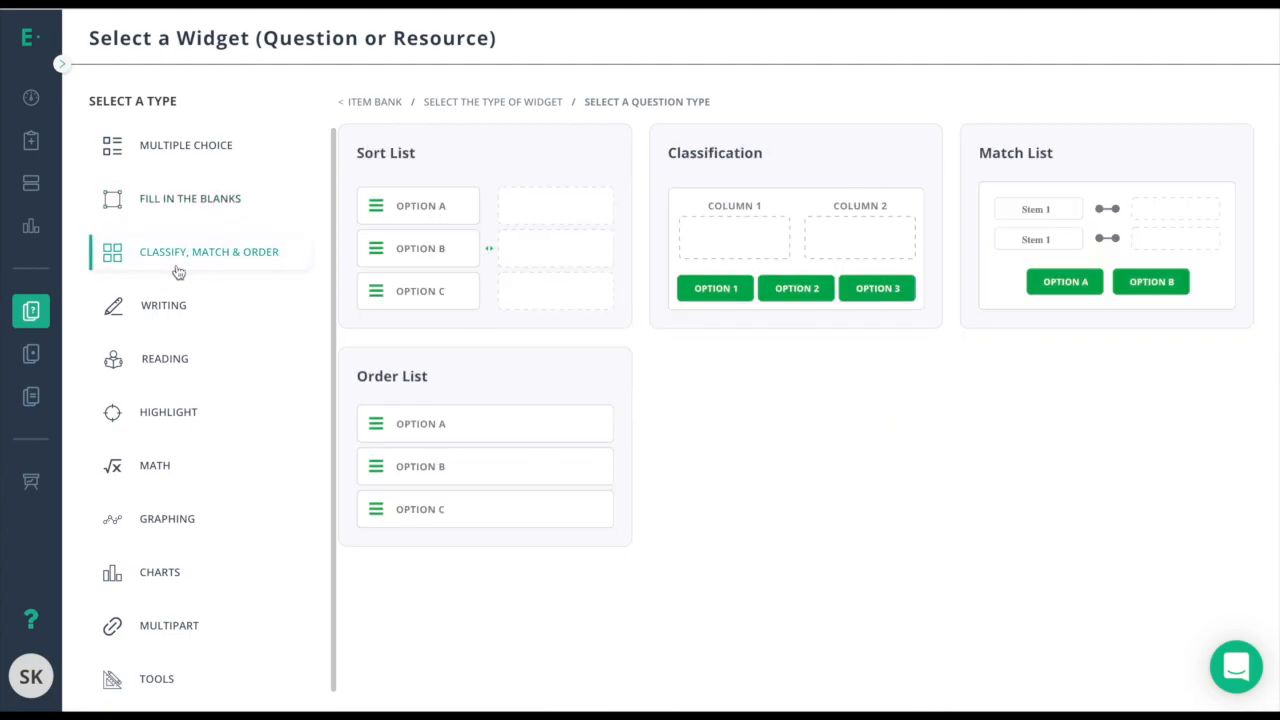
{"action": "left_click", "coordinate": [166, 310]}
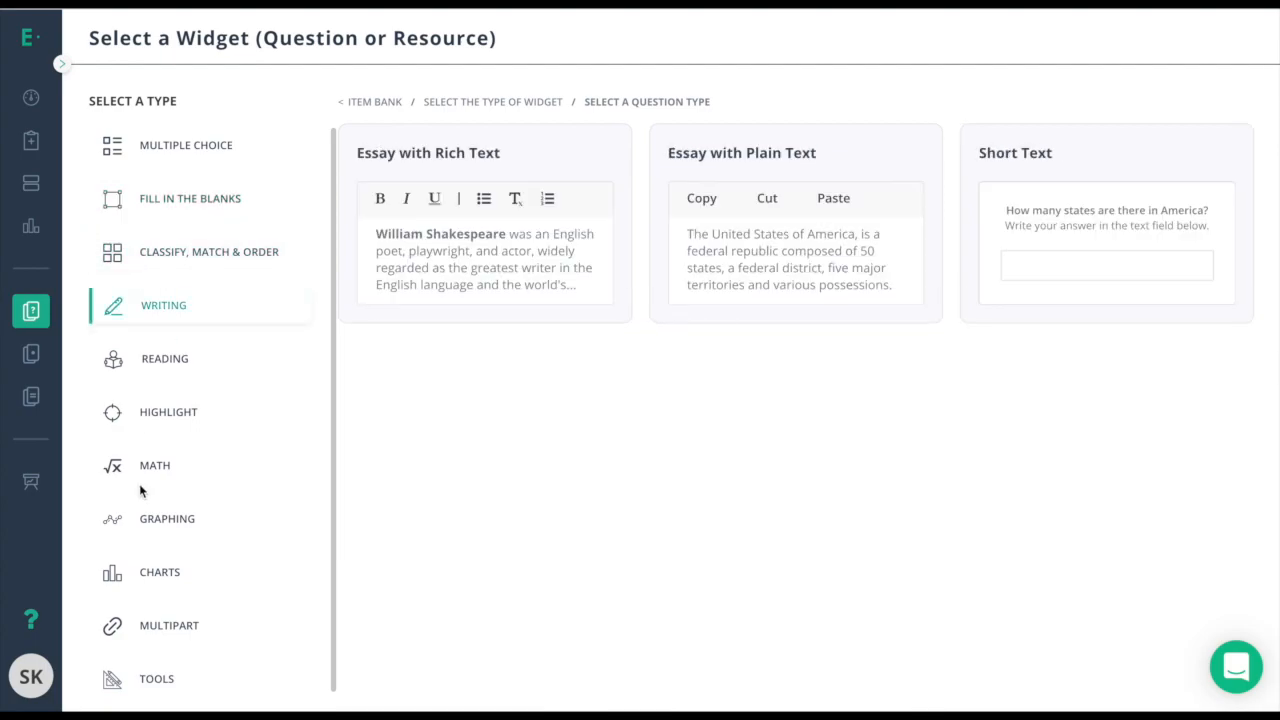
{"action": "left_click", "coordinate": [228, 150]}
{"action": "left_click", "coordinate": [428, 232]}
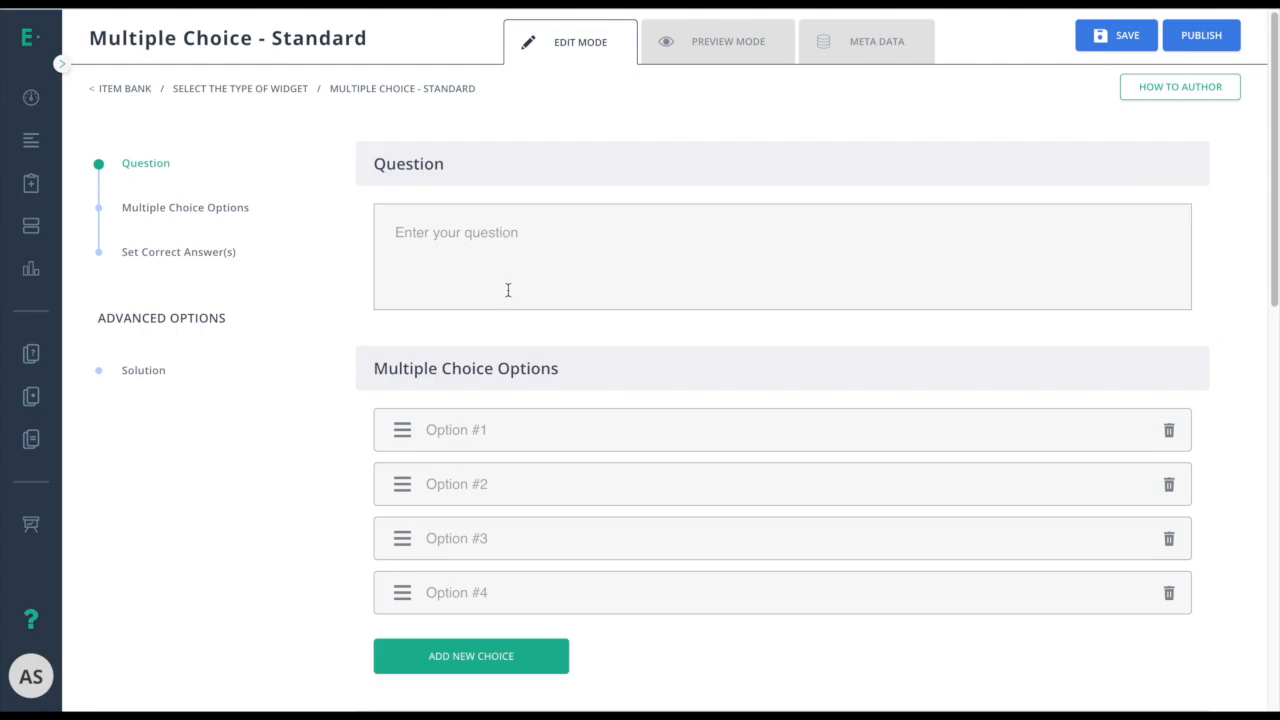
Scroll down to Set Correct Answer(s) and back, then switch to Preview Mode showing choices A–D.
{"action": "scroll", "coordinate": [506, 294], "scroll_direction": "down", "scroll_amount": 2}
{"action": "scroll", "coordinate": [485, 292], "scroll_direction": "down", "scroll_amount": 1}
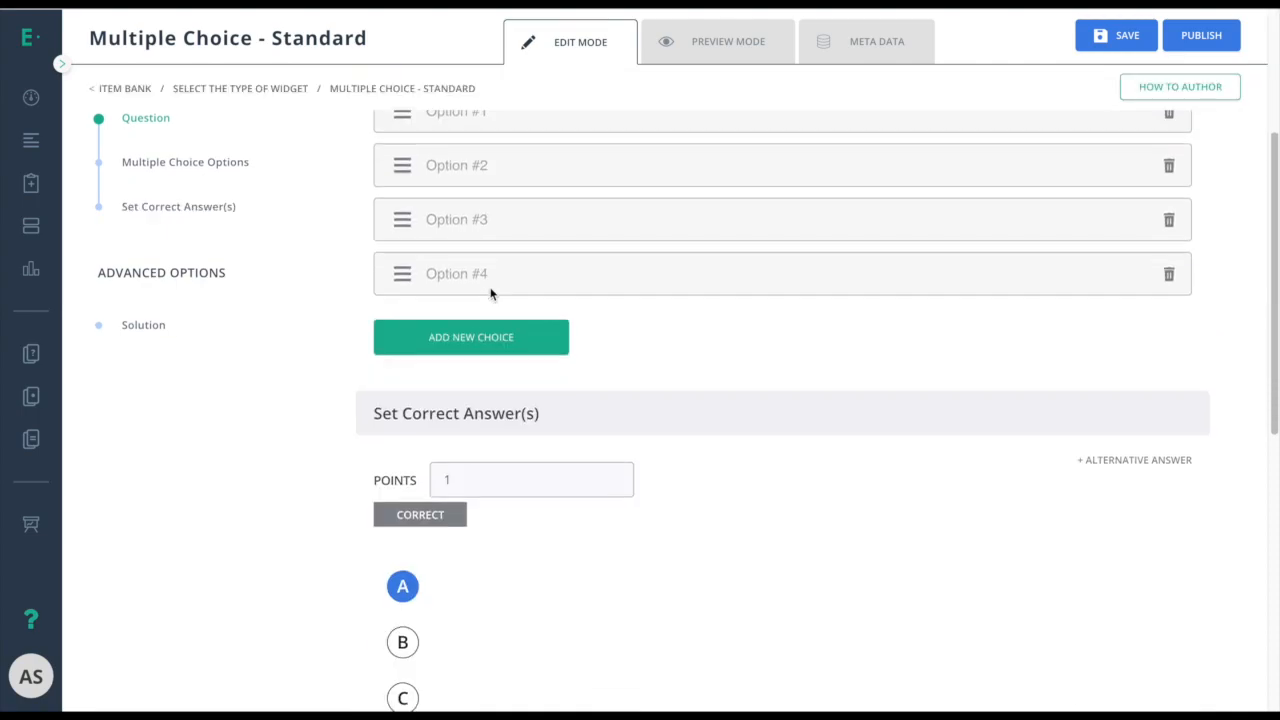
{"action": "scroll", "coordinate": [490, 293], "scroll_direction": "down", "scroll_amount": 1}
{"action": "scroll", "coordinate": [700, 225], "scroll_direction": "down", "scroll_amount": 2}
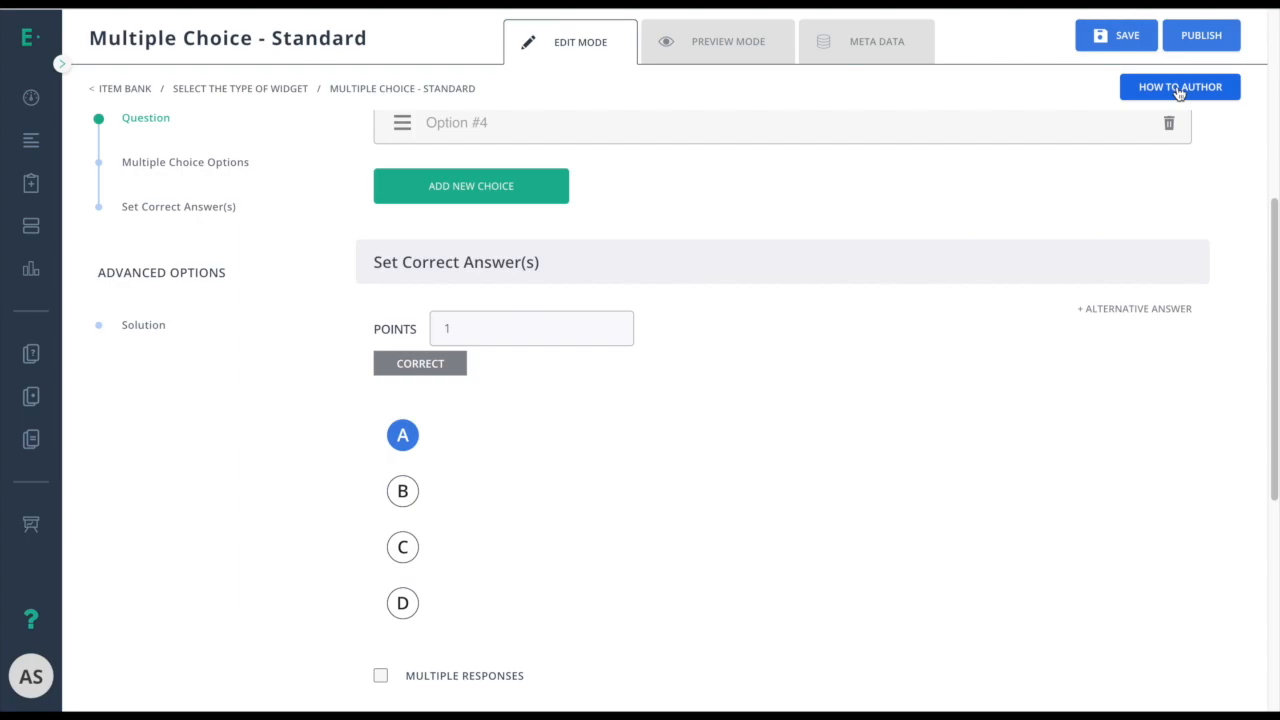
{"action": "scroll", "coordinate": [708, 208], "scroll_direction": "up", "scroll_amount": 5}
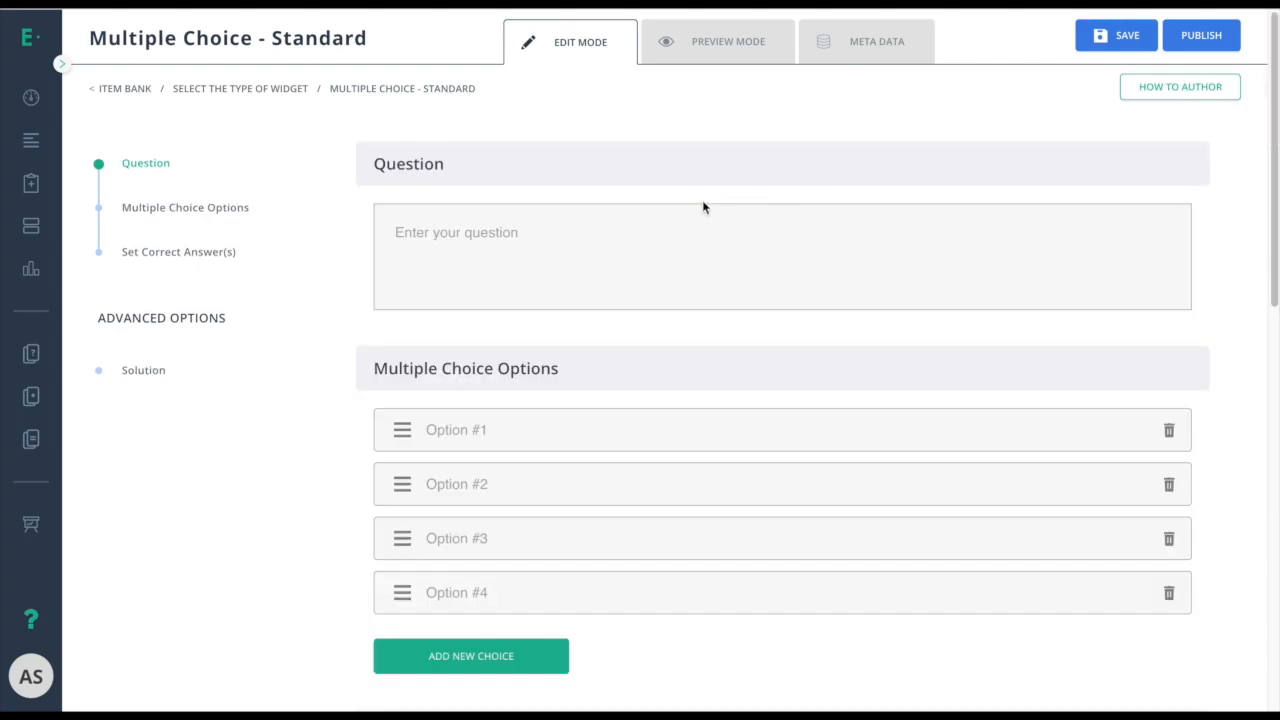
{"action": "left_click", "coordinate": [689, 45]}
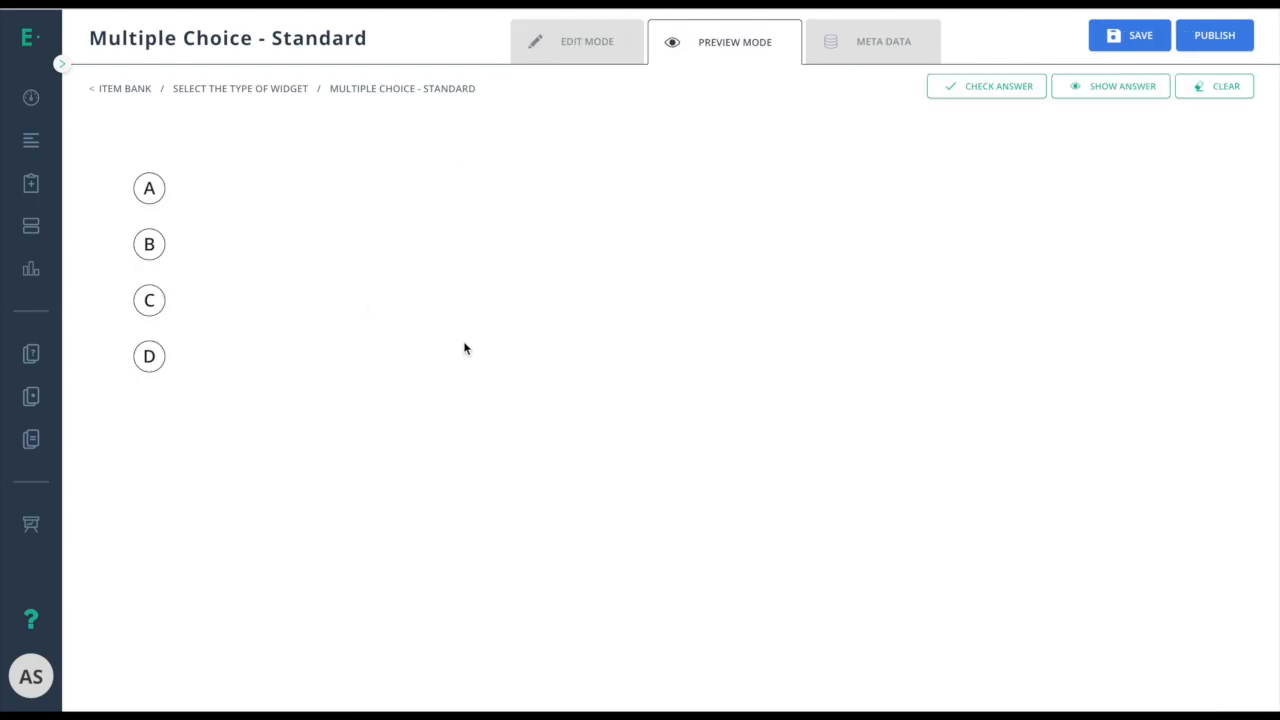
Switch the question's standard grade from Grade 1 to Grade 5 and apply standard 5.G.A.1.
{"action": "left_click", "coordinate": [865, 50]}
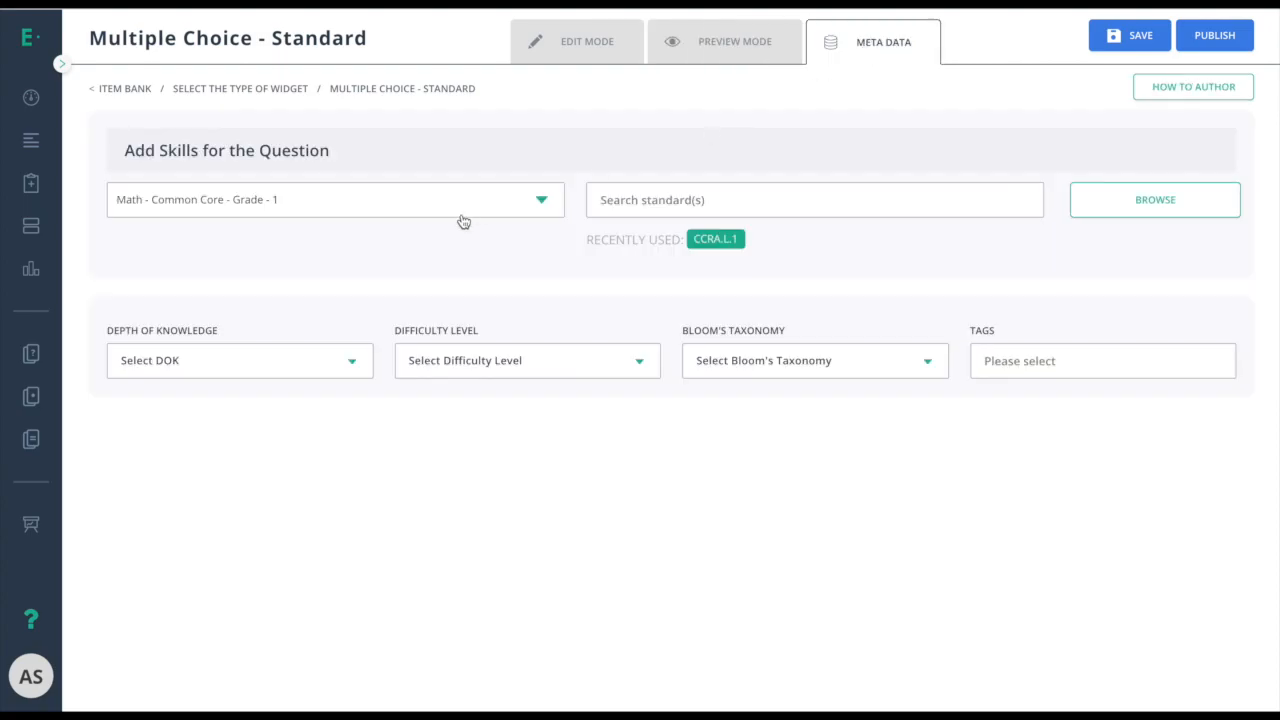
{"action": "left_click", "coordinate": [440, 216]}
{"action": "left_click", "coordinate": [185, 416]}
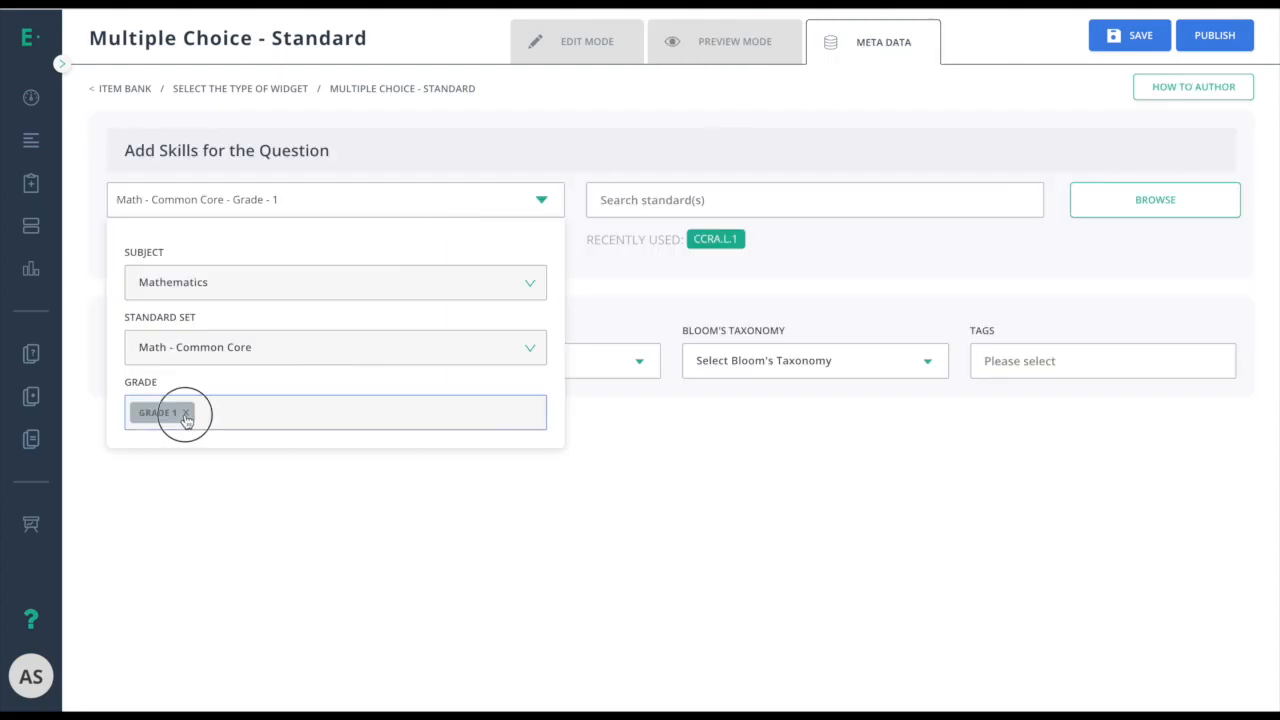
{"action": "left_click", "coordinate": [196, 414]}
{"action": "left_click", "coordinate": [183, 590]}
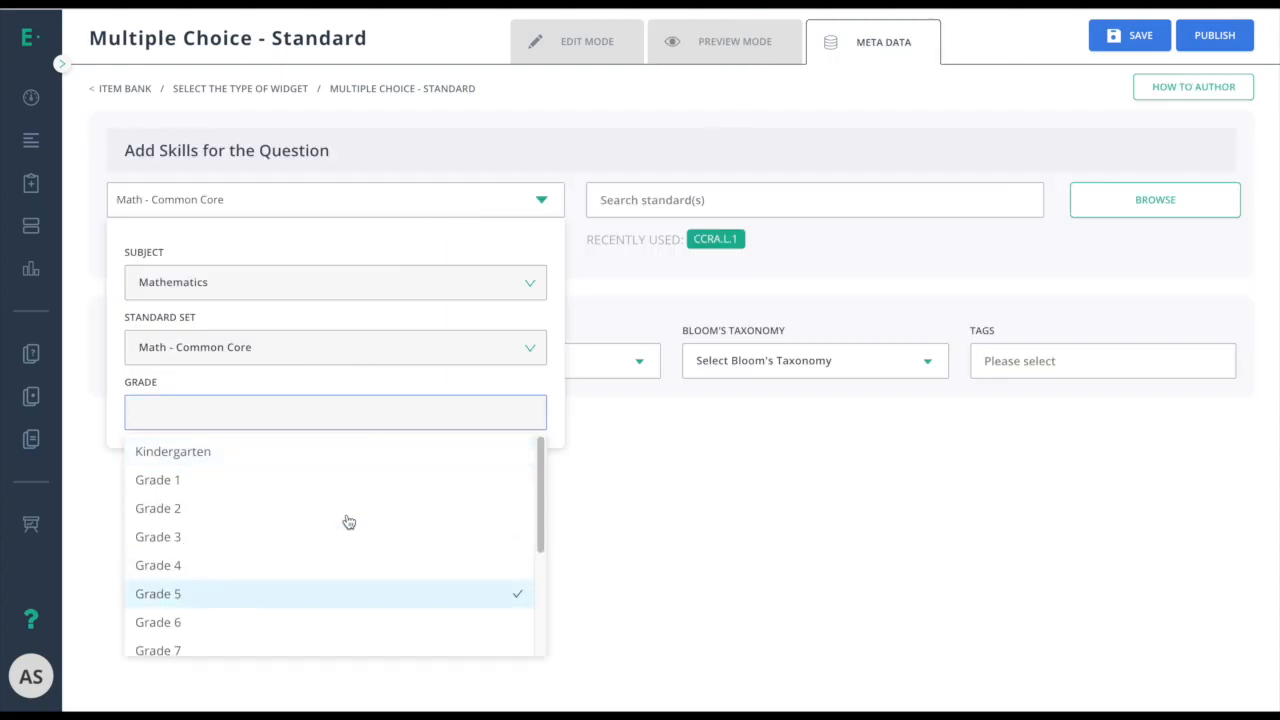
{"action": "left_click", "coordinate": [1170, 204]}
{"action": "left_click", "coordinate": [558, 226]}
{"action": "left_click", "coordinate": [683, 522]}
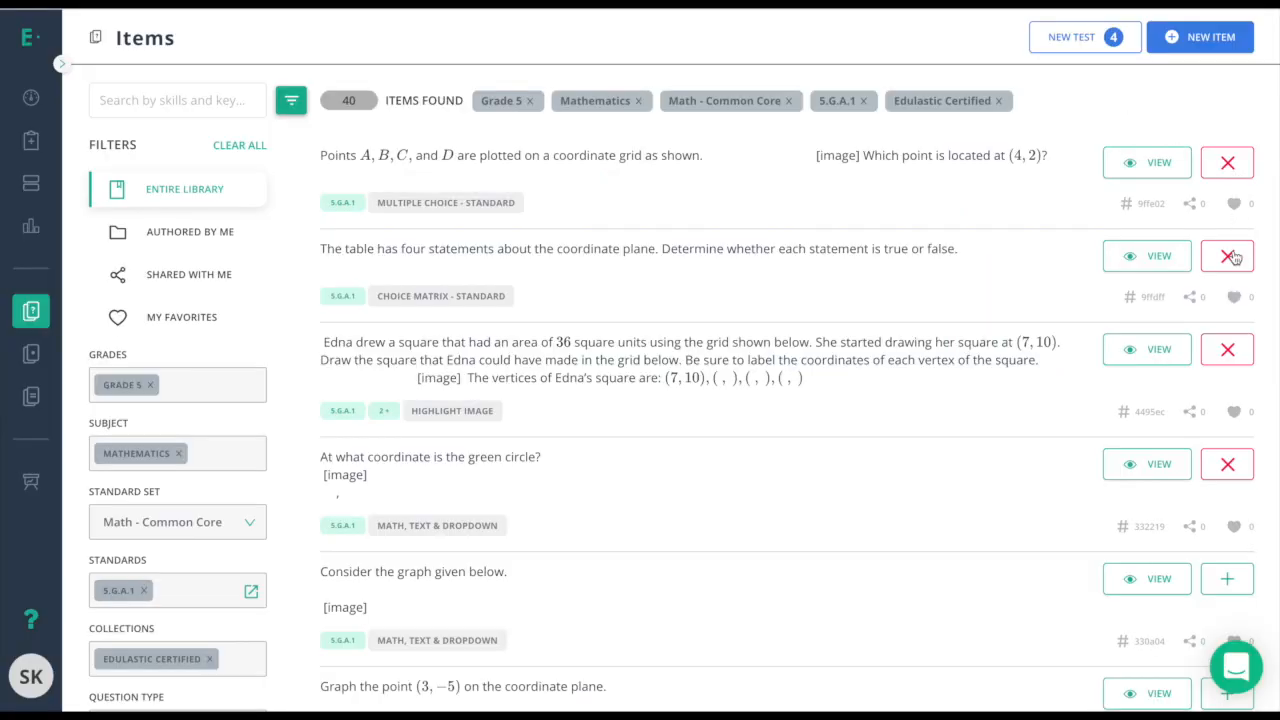
Start a new test draft from the selected items.
{"action": "left_click", "coordinate": [1071, 37]}
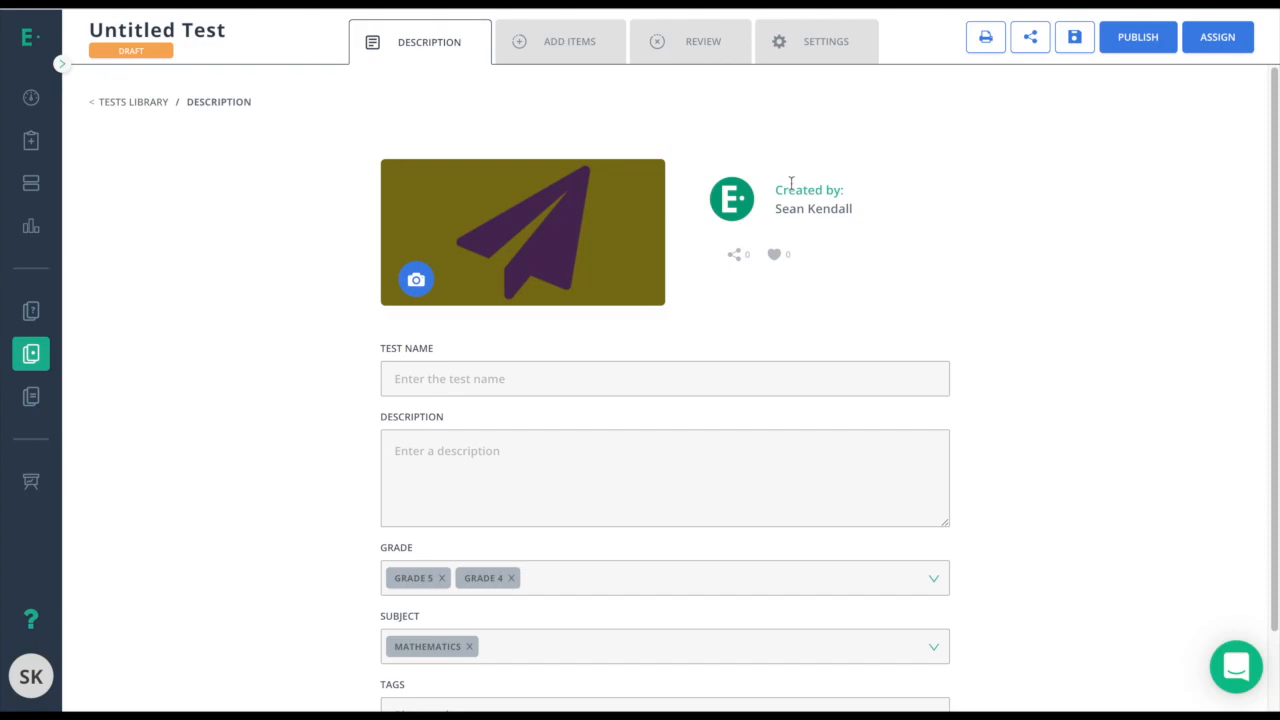
Name the test '5th Grade OA Assessment' and add the description 'This assessment covers all things in the 5th grade OA domain.'.
{"action": "scroll", "coordinate": [700, 175], "scroll_direction": "down", "scroll_amount": 1}
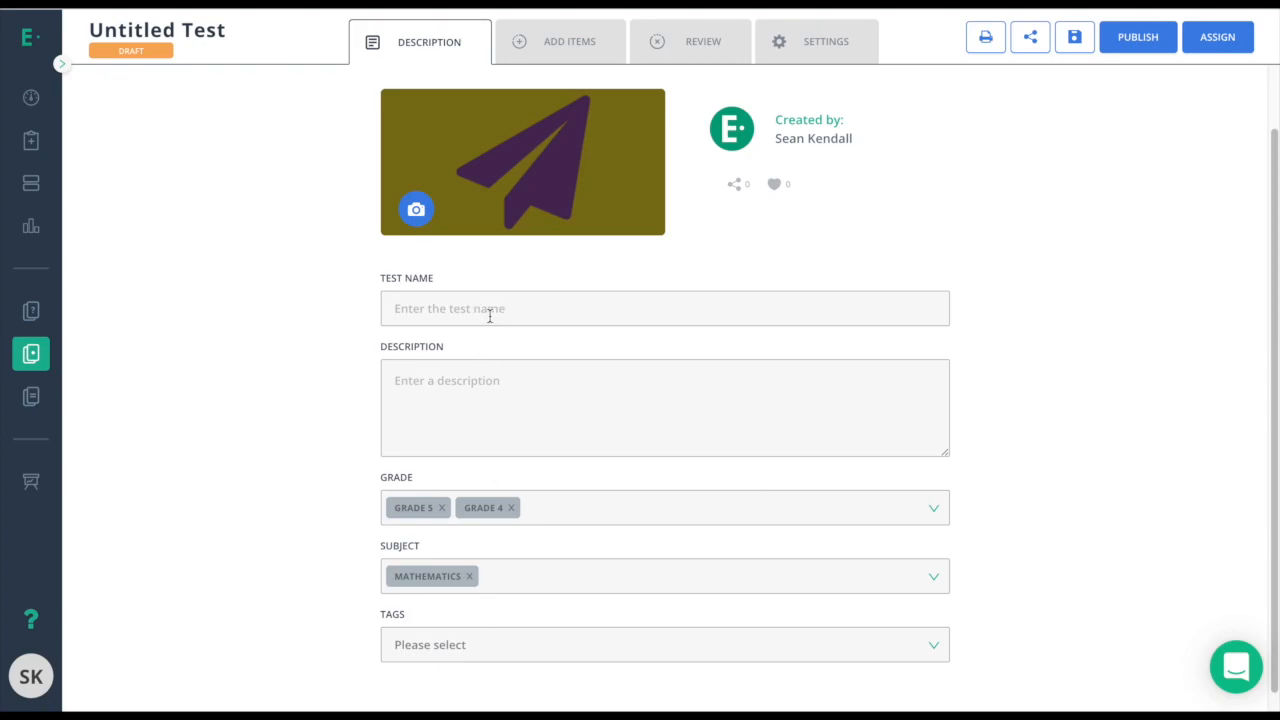
{"action": "type", "text": "5th G"}
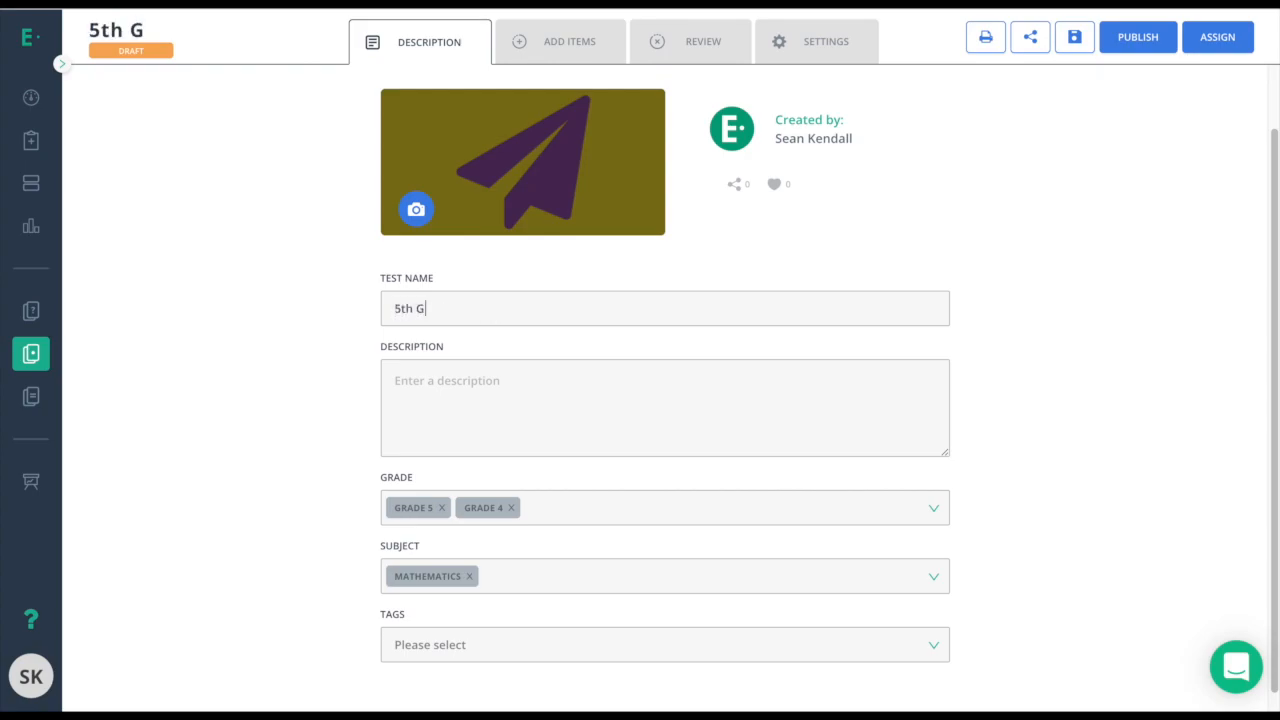
{"action": "type", "text": "rade OA As"}
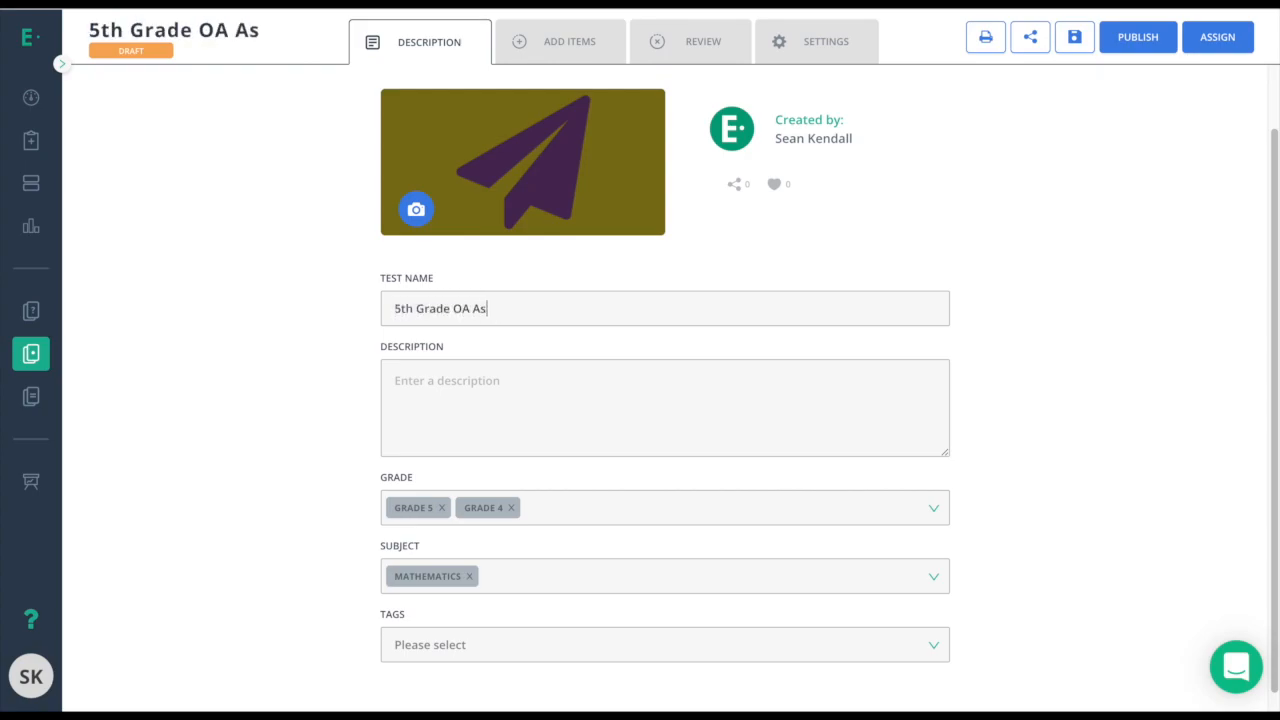
{"action": "type", "text": "sessment"}
{"action": "left_click", "coordinate": [517, 394]}
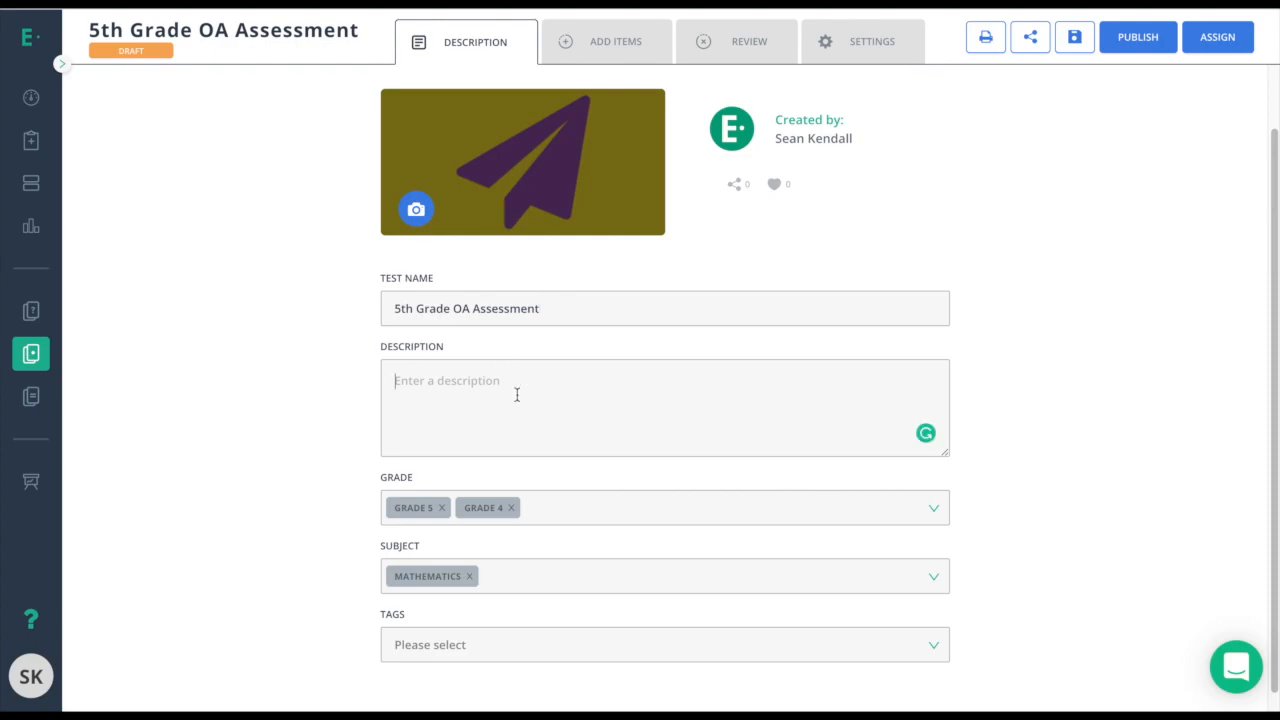
{"action": "type", "text": "This assessment covers"}
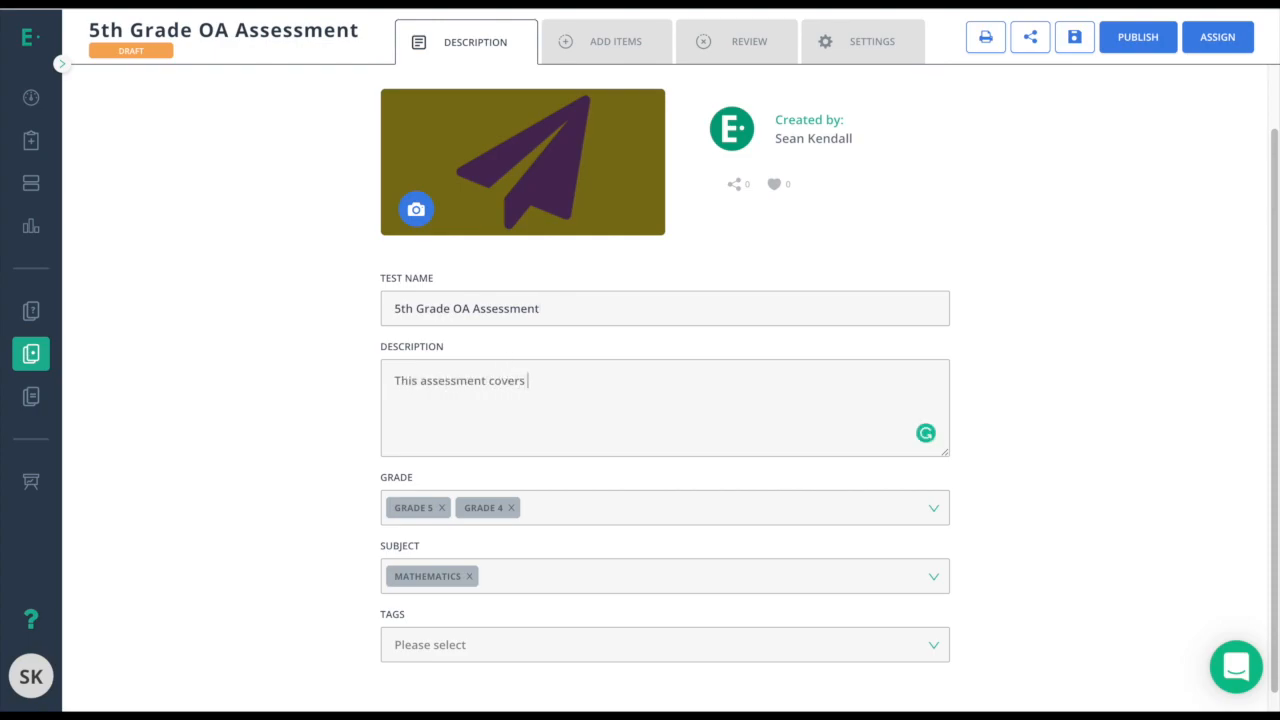
{"action": "type", "text": " all things in the 5th grade O"}
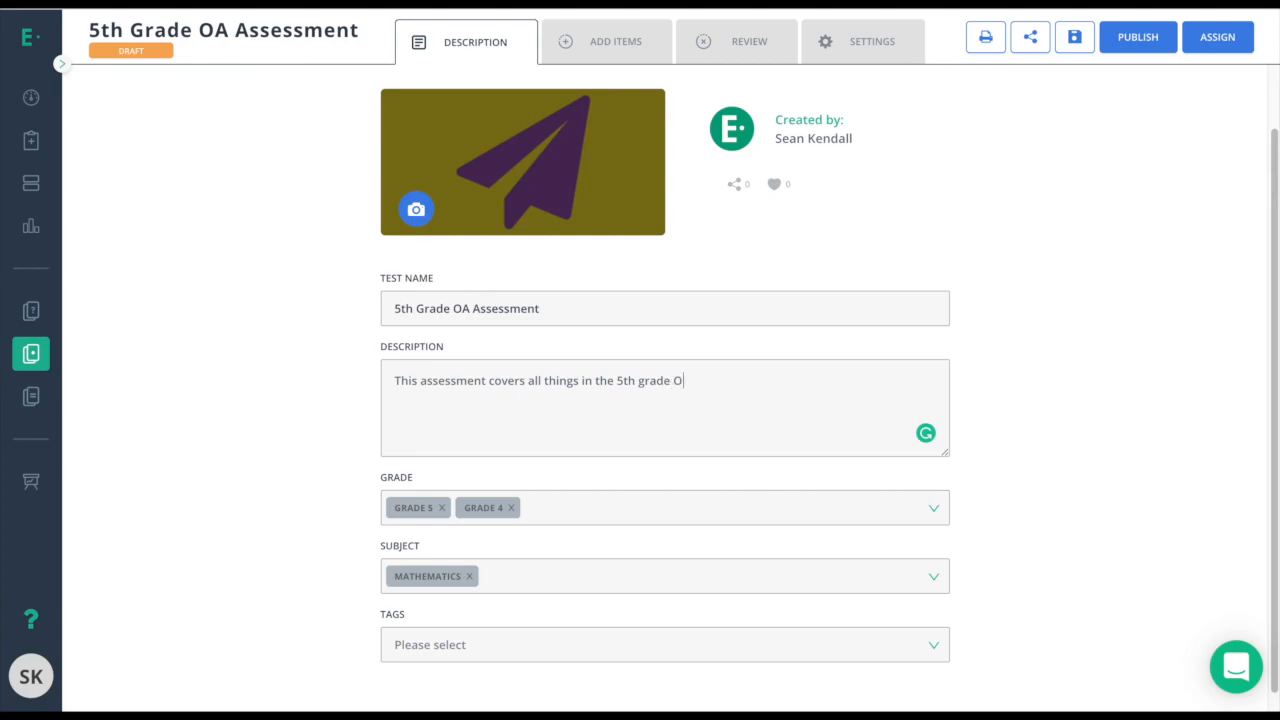
{"action": "type", "text": "A domain."}
Add the tag 5.OA to the test.
{"action": "left_click", "coordinate": [446, 642]}
{"action": "type", "text": "5."}
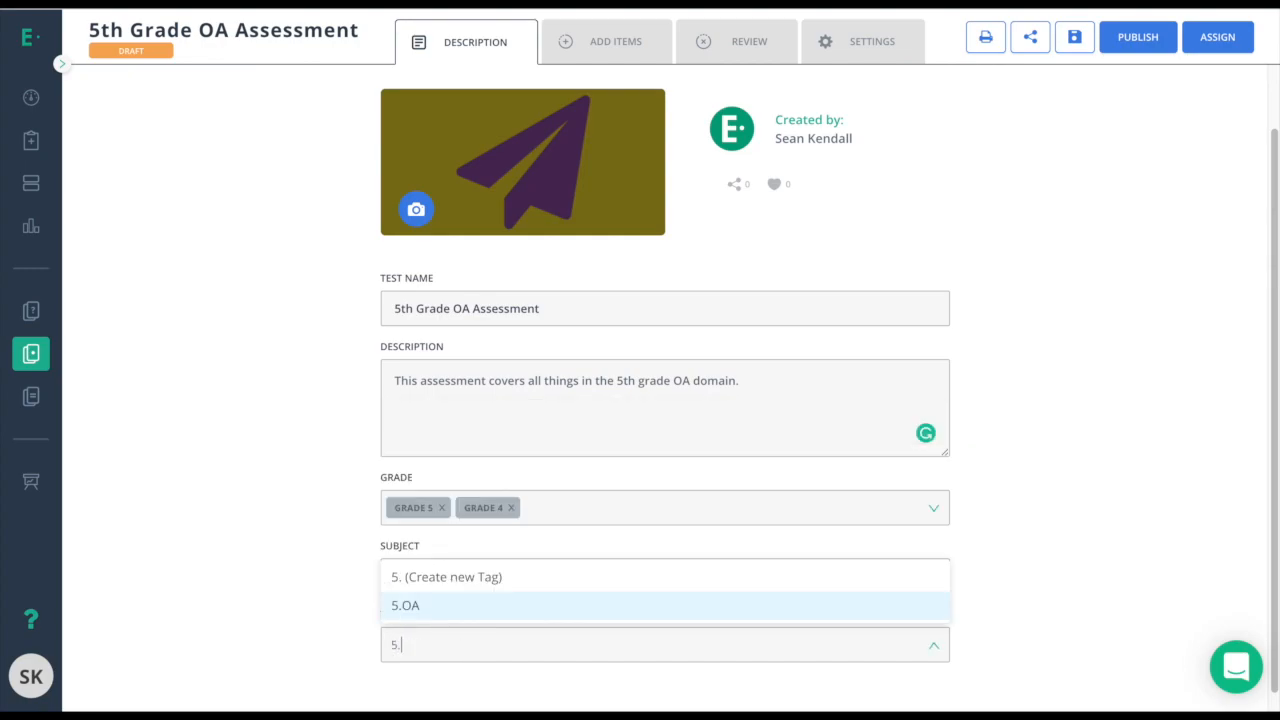
{"action": "left_click", "coordinate": [414, 606]}
{"action": "left_click", "coordinate": [271, 579]}
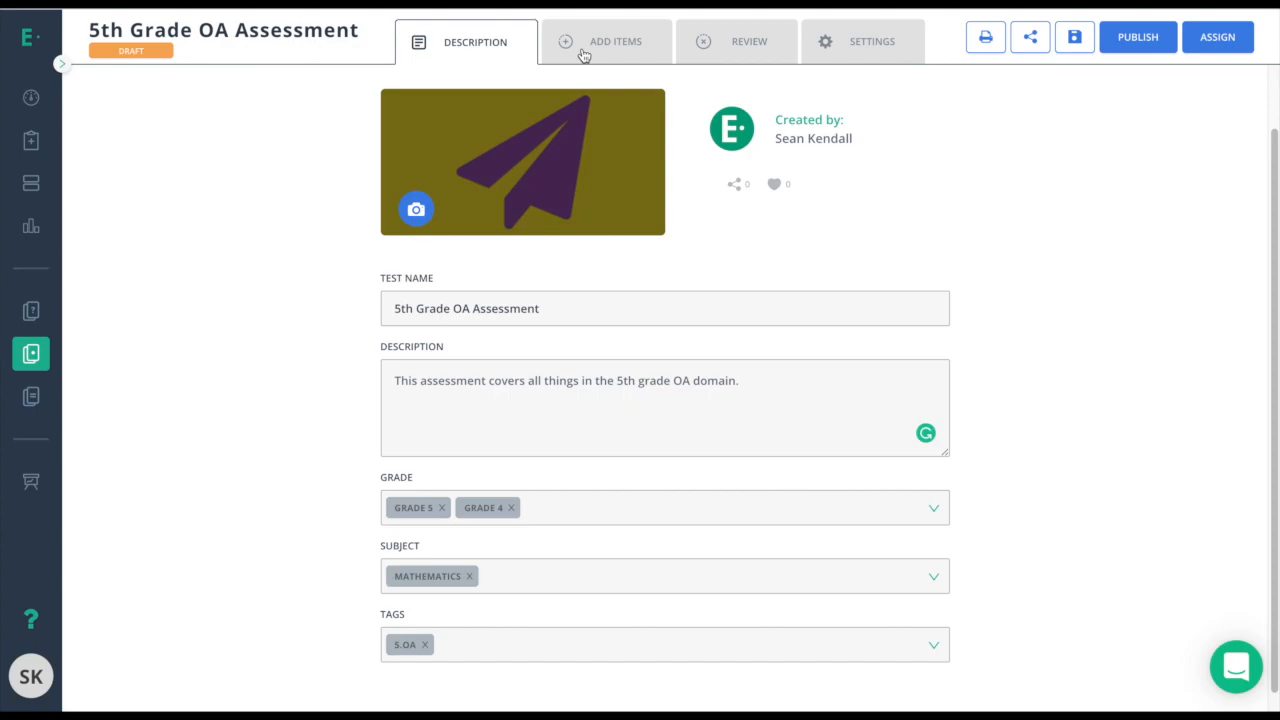
On the Review tab, preview the test as a student through question 3, then close the preview.
{"action": "left_click", "coordinate": [726, 54]}
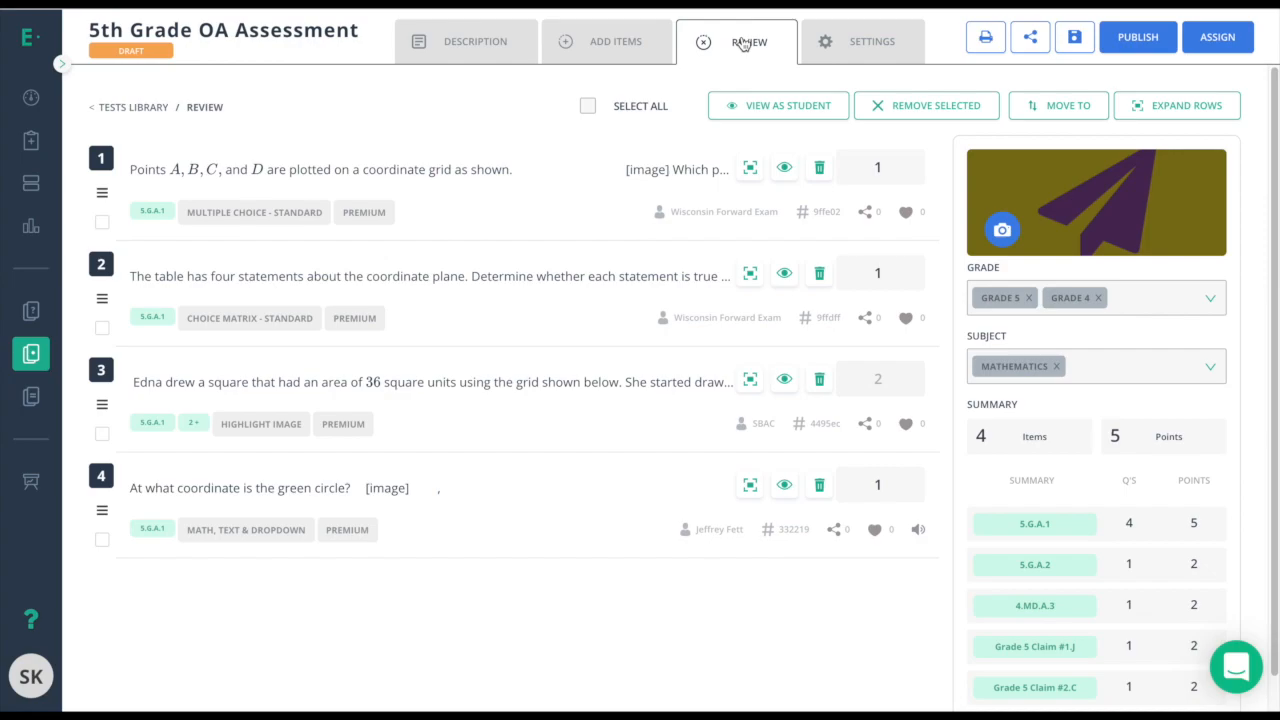
{"action": "left_click", "coordinate": [767, 108]}
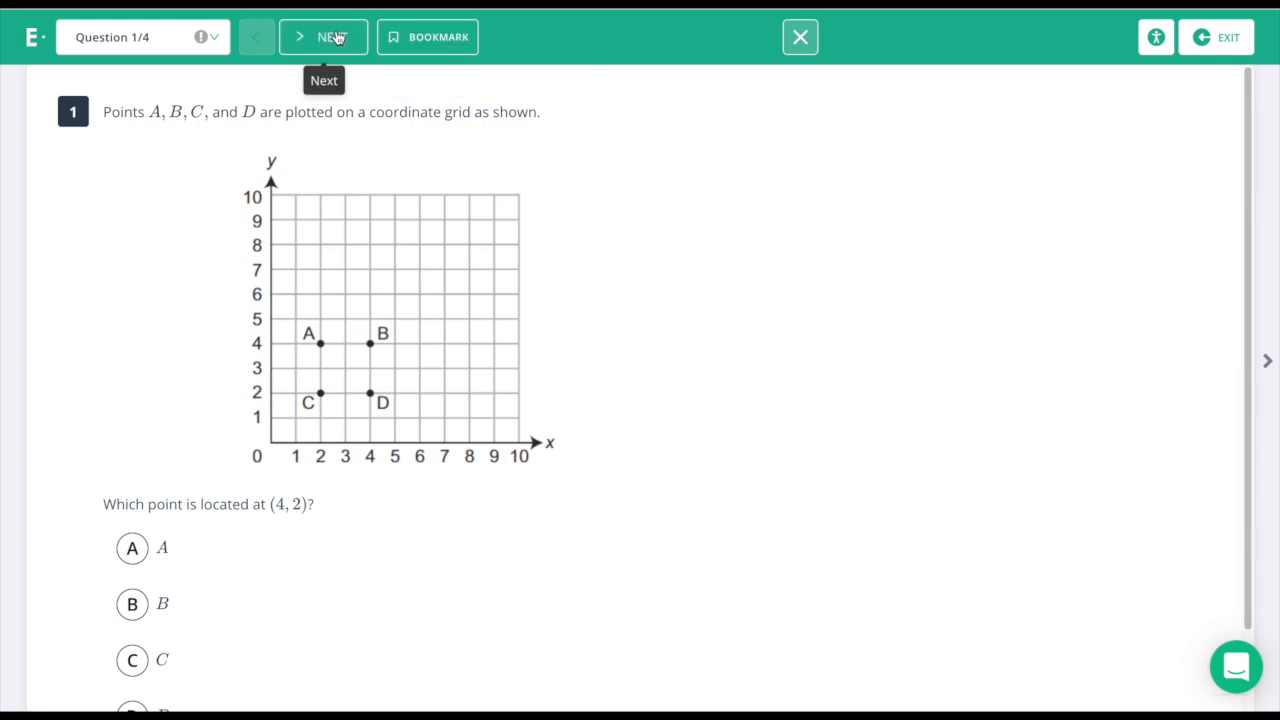
{"action": "left_click", "coordinate": [337, 38]}
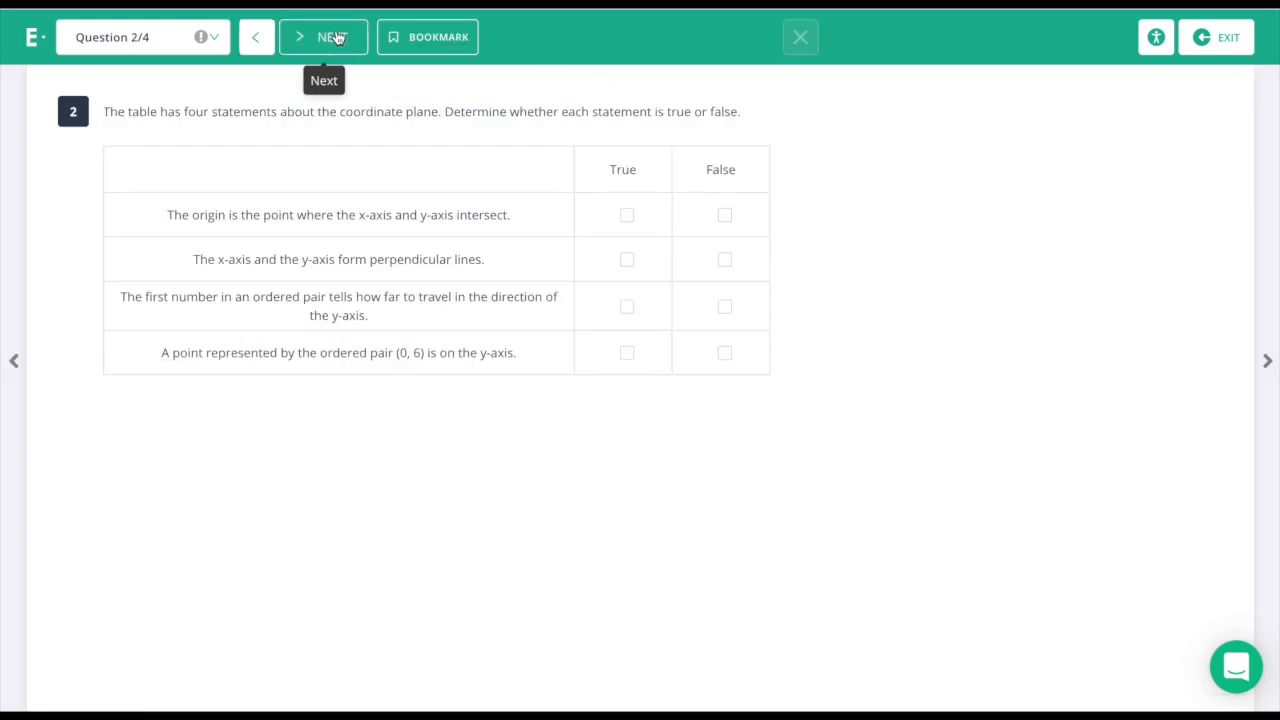
{"action": "left_click", "coordinate": [337, 38]}
{"action": "left_click", "coordinate": [1220, 37]}
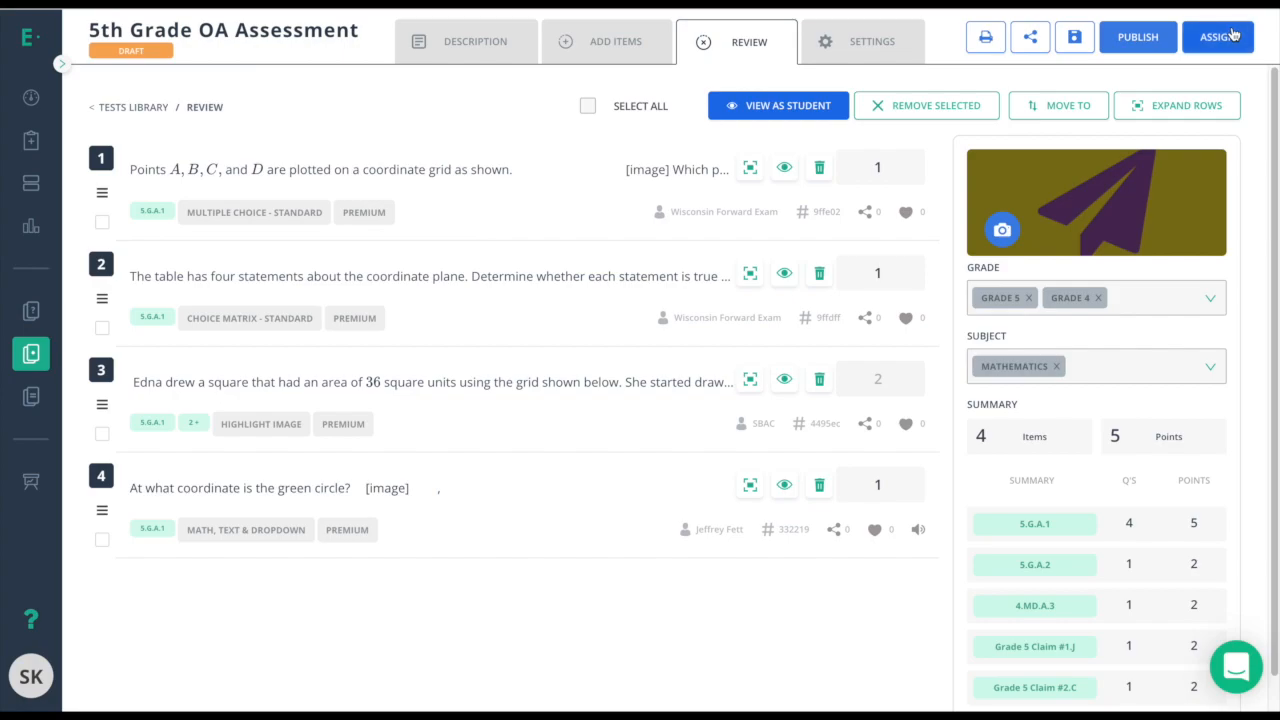
Move the Points A, B, C, D item below the true/false table item, then expand items to show answers.
{"action": "left_click", "coordinate": [740, 48]}
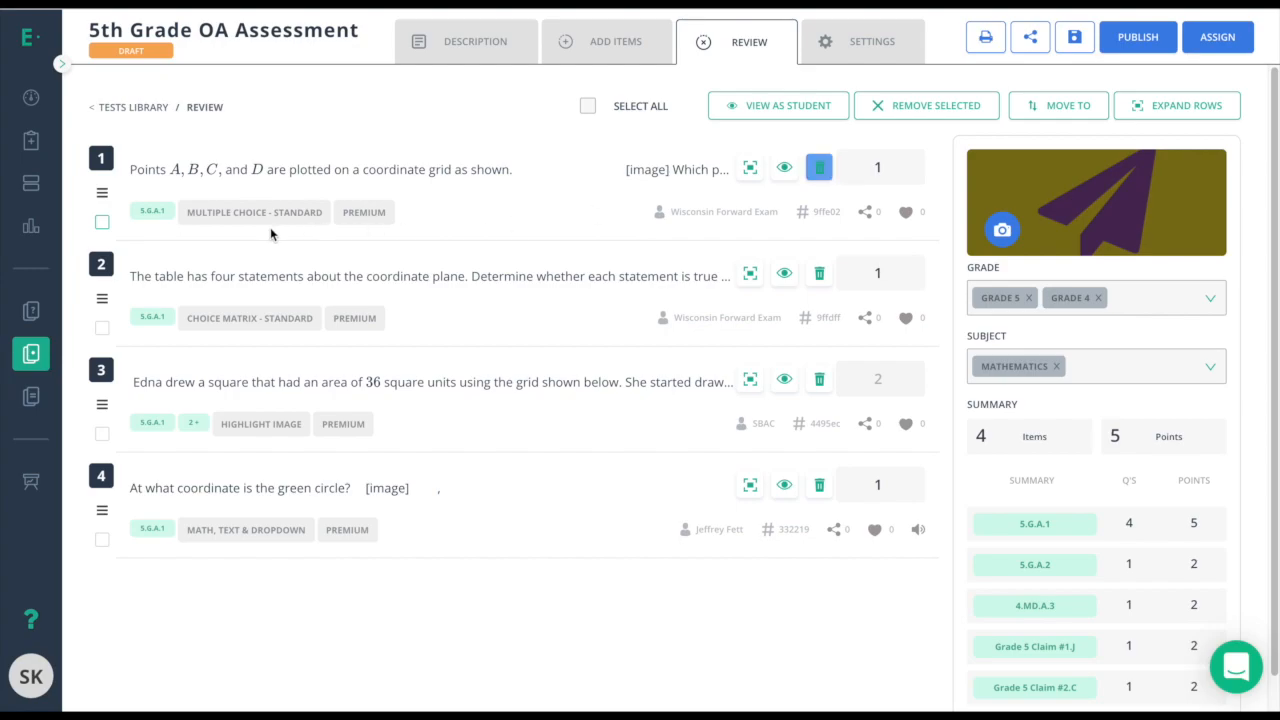
{"action": "left_click", "coordinate": [102, 223]}
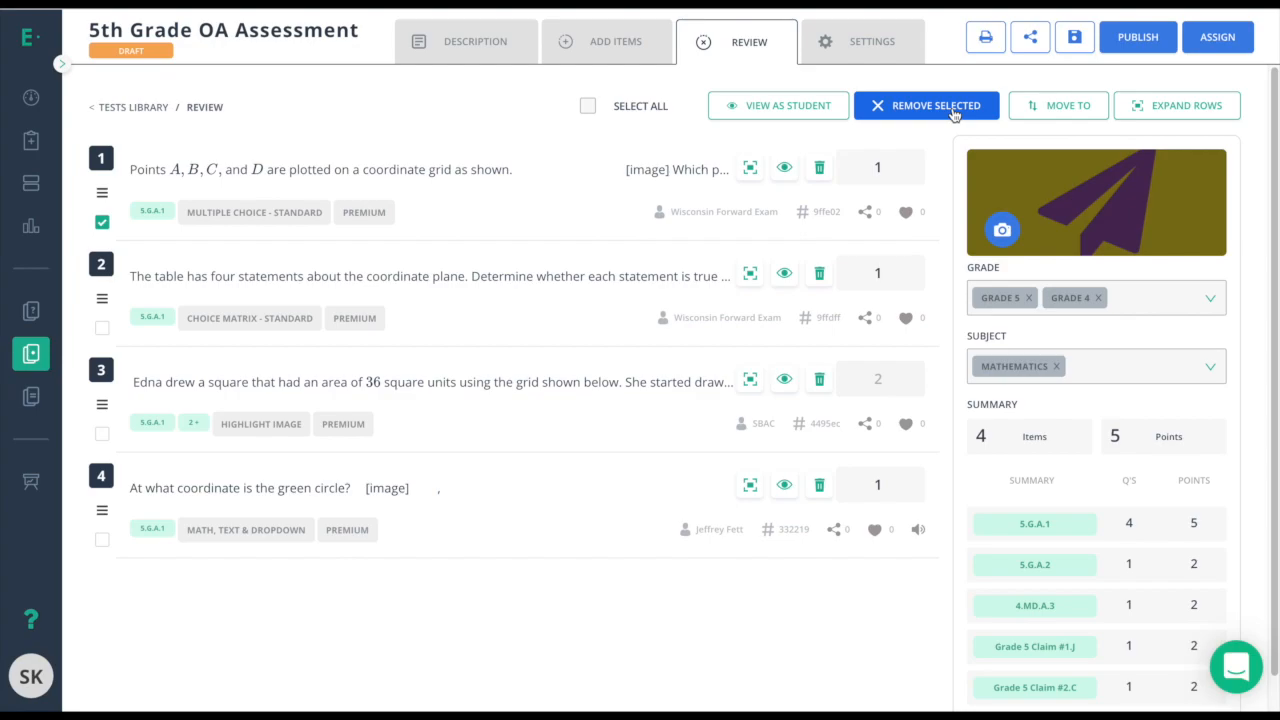
{"action": "left_click", "coordinate": [102, 223]}
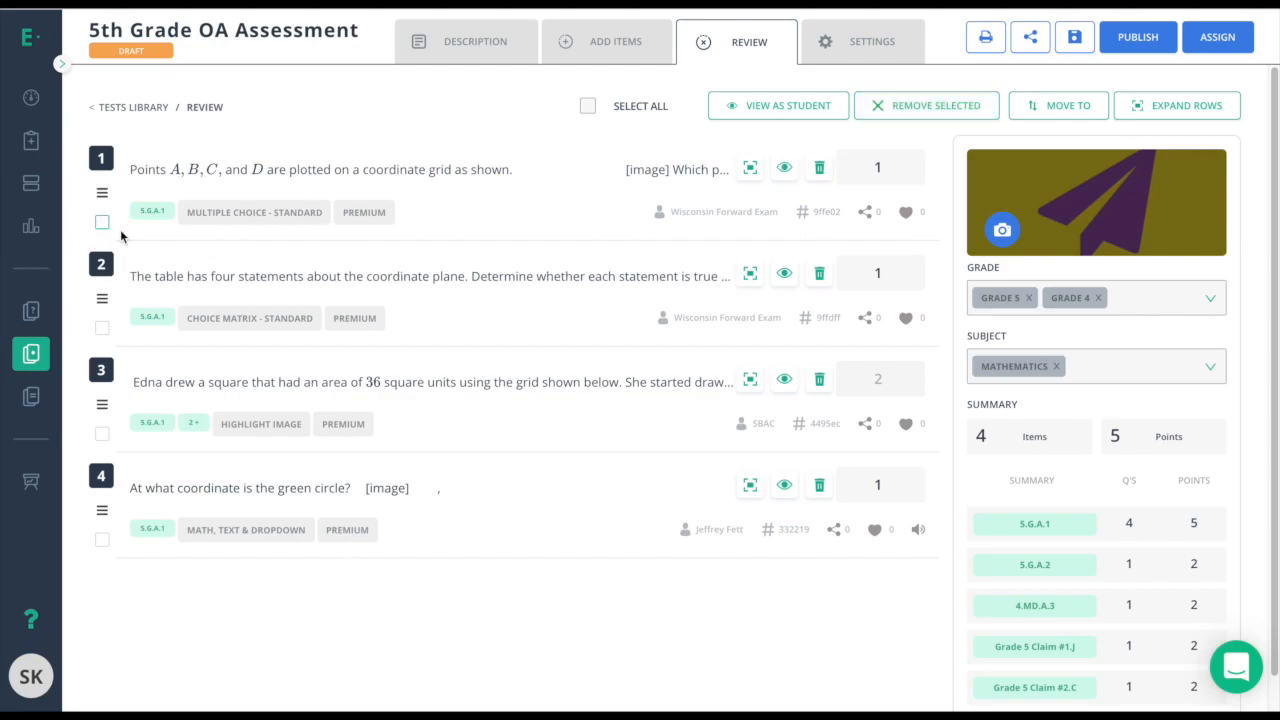
{"action": "left_click_drag", "start_coordinate": [102, 192], "coordinate": [102, 300]}
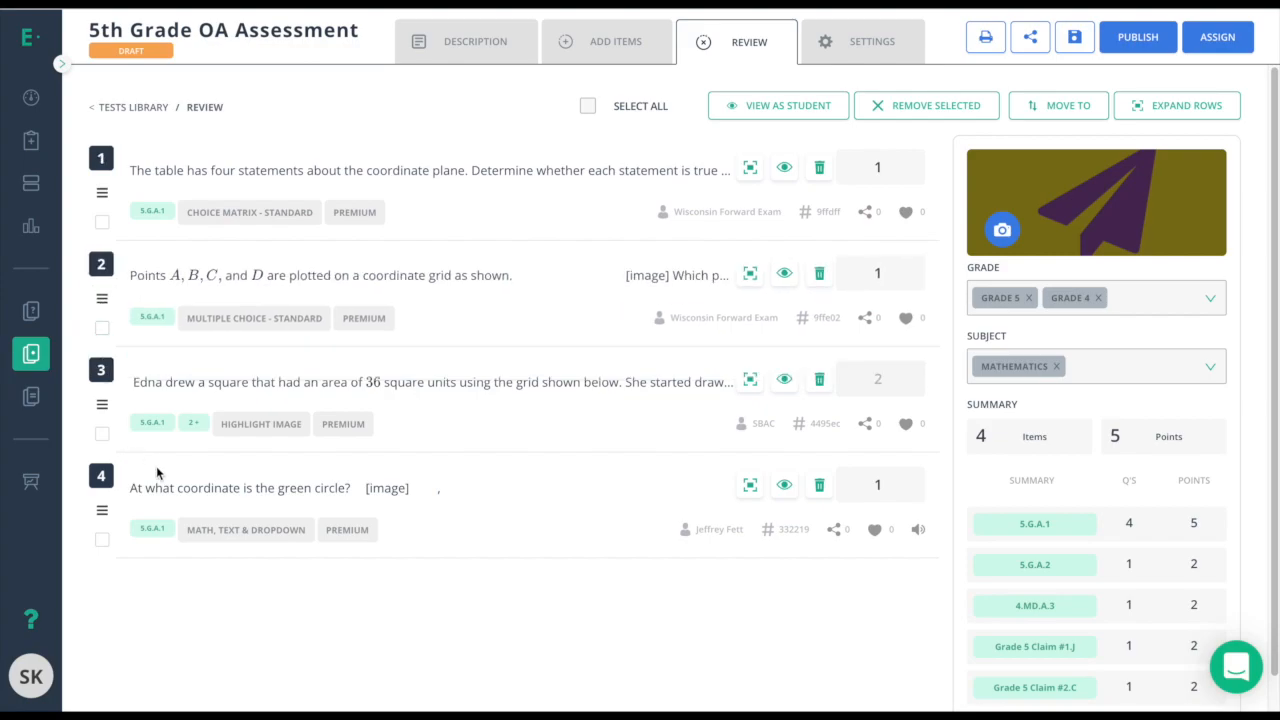
{"action": "left_click", "coordinate": [102, 222]}
{"action": "left_click", "coordinate": [1158, 104]}
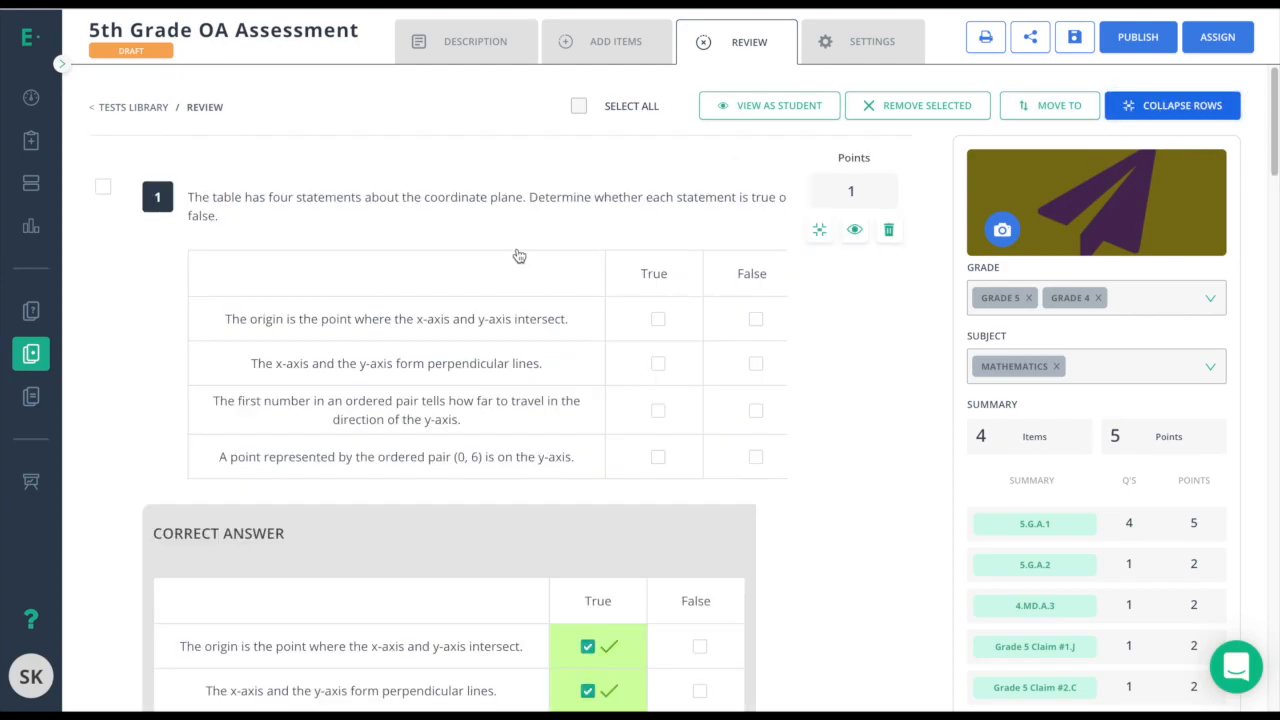
{"action": "scroll", "coordinate": [483, 263], "scroll_direction": "down", "scroll_amount": 2}
{"action": "scroll", "coordinate": [540, 328], "scroll_direction": "down", "scroll_amount": 5}
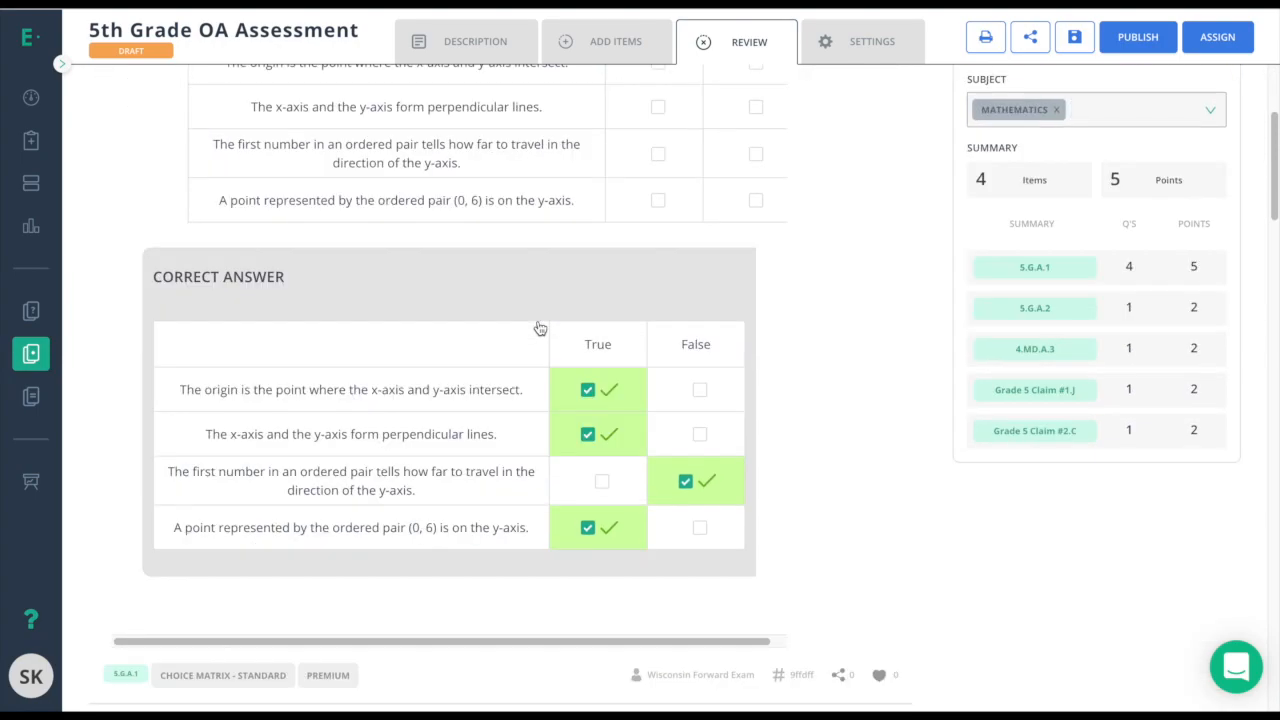
{"action": "scroll", "coordinate": [540, 328], "scroll_direction": "down", "scroll_amount": 6}
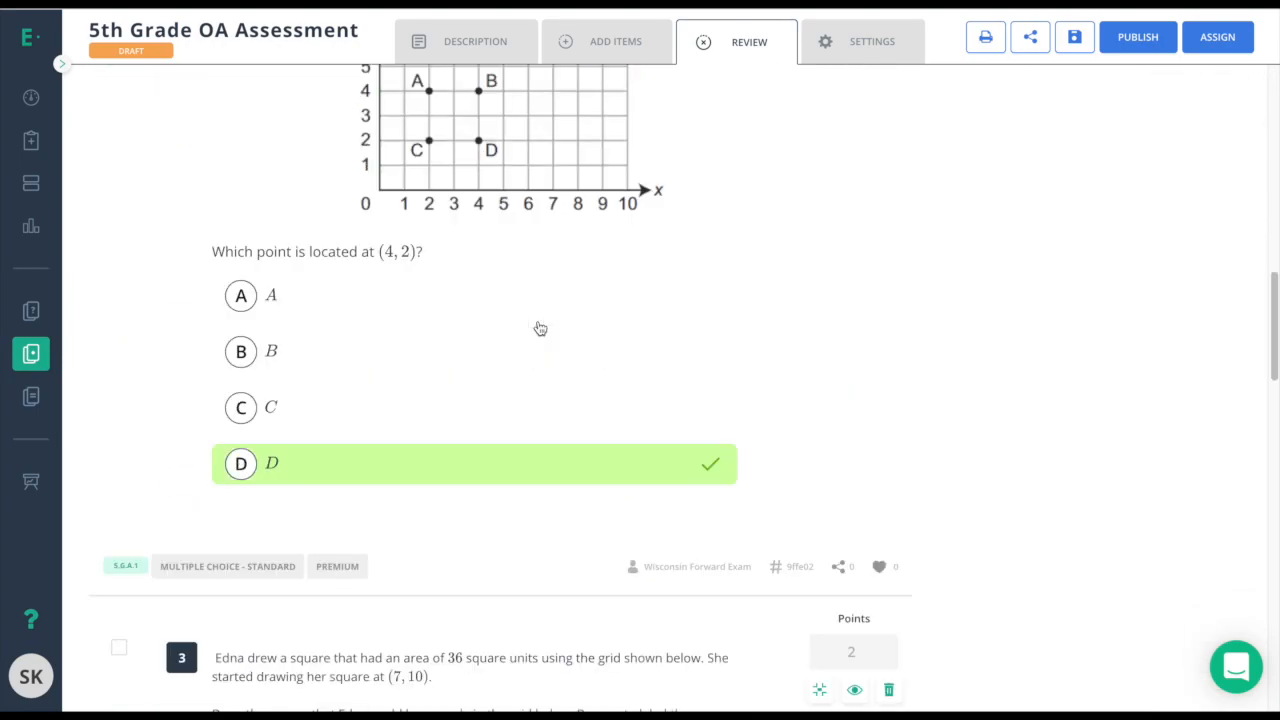
{"action": "scroll", "coordinate": [540, 328], "scroll_direction": "down", "scroll_amount": 8}
{"action": "left_click", "coordinate": [733, 57]}
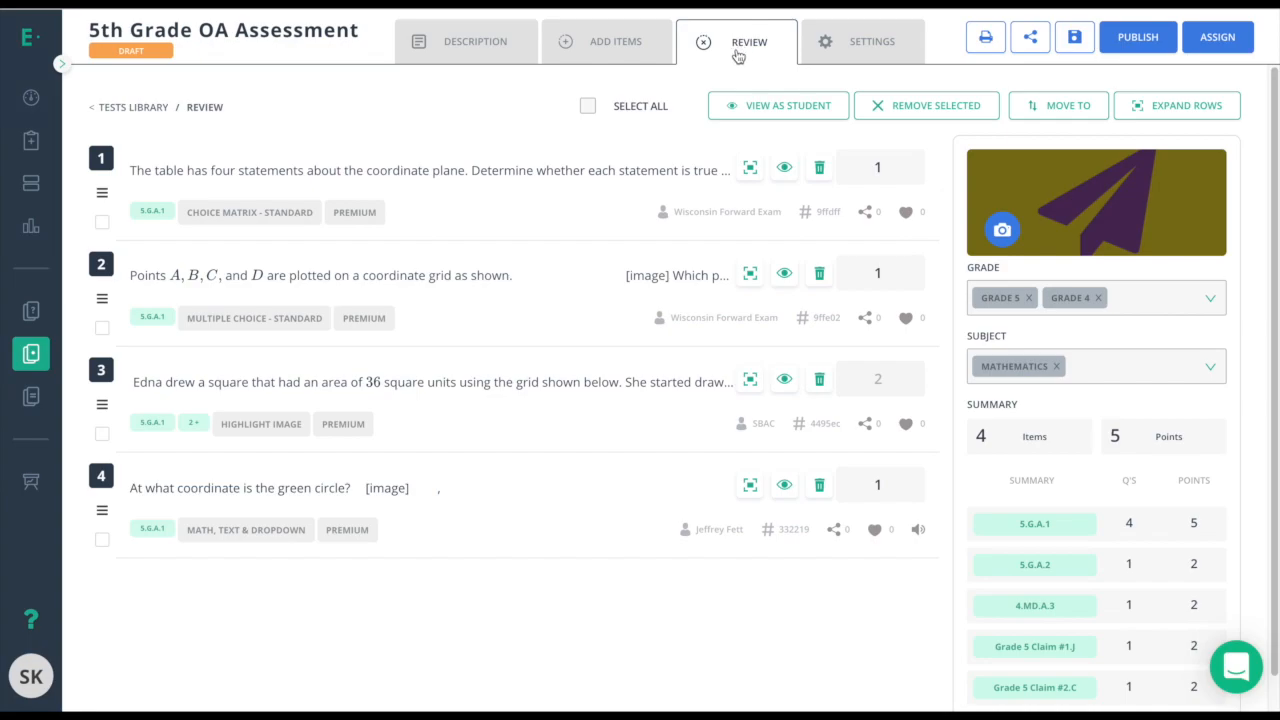
In Settings, keep Test Type as Class Assessment, set Maximum Attempts to 2, and enable Test Instructions.
{"action": "left_click", "coordinate": [845, 46]}
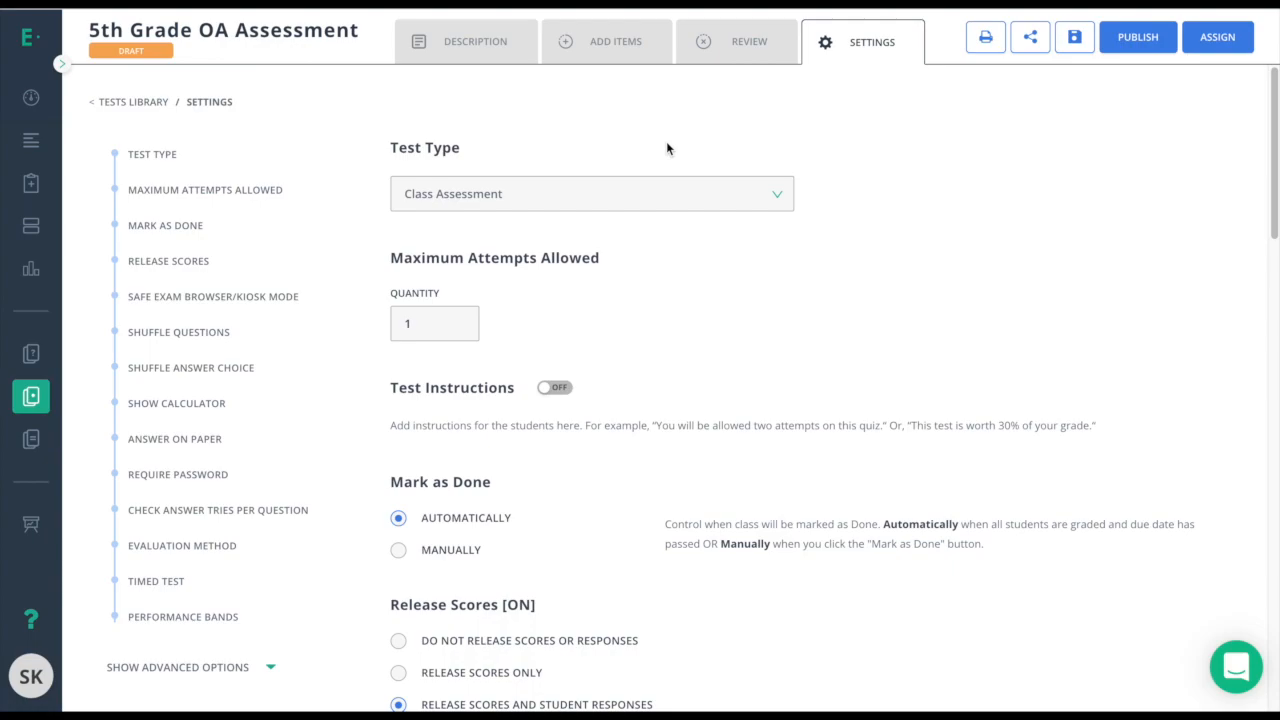
{"action": "left_click", "coordinate": [498, 197]}
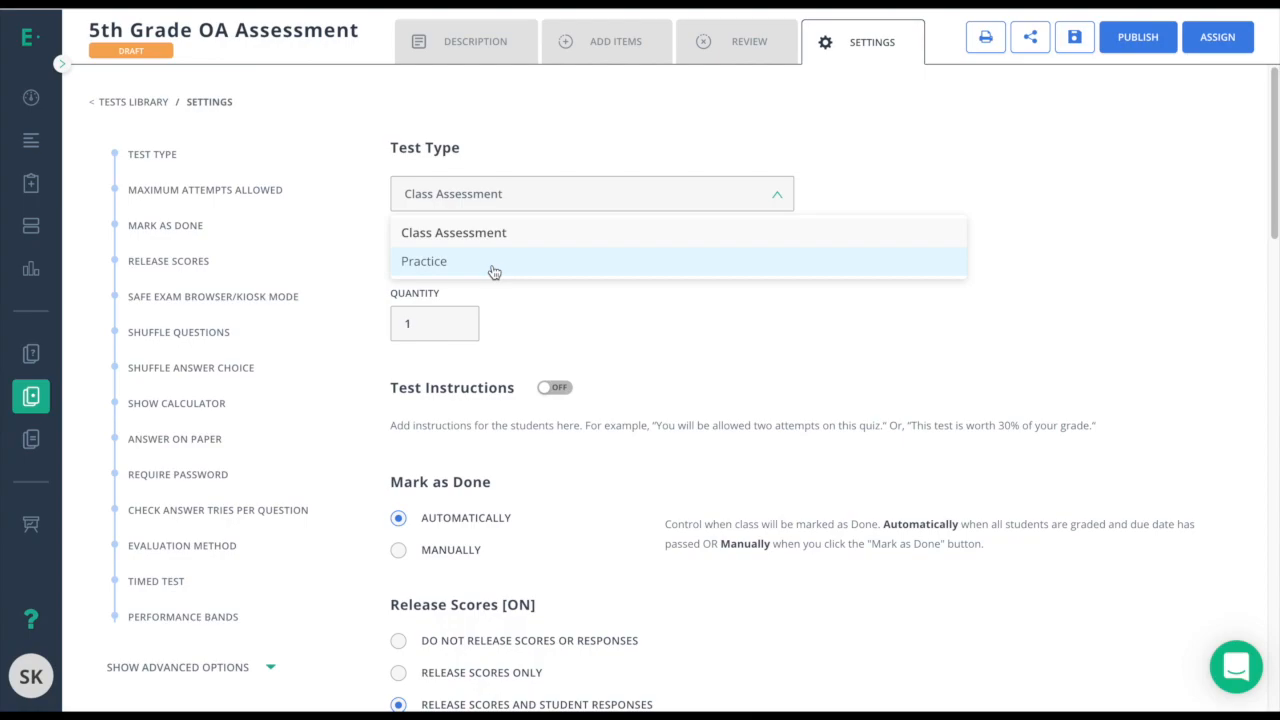
{"action": "key", "text": "Escape"}
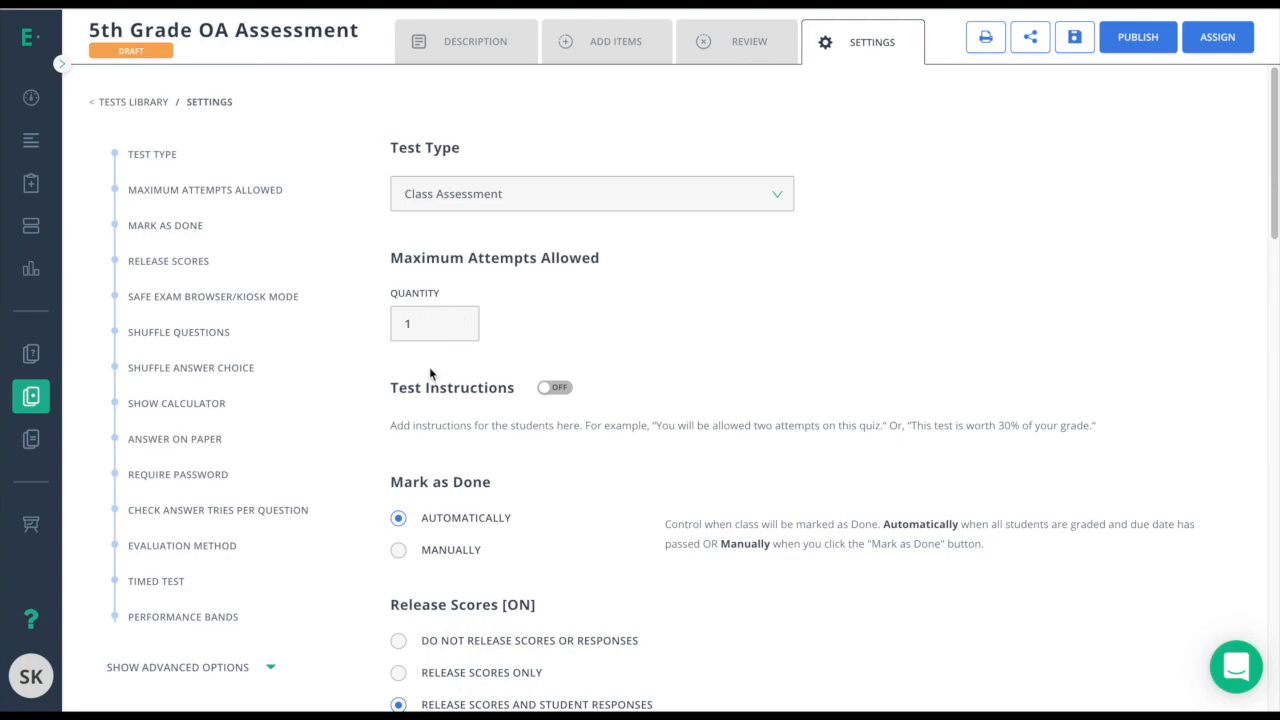
{"action": "left_click", "coordinate": [503, 200]}
{"action": "left_click", "coordinate": [556, 313]}
{"action": "left_click", "coordinate": [460, 320]}
{"action": "left_click", "coordinate": [555, 387]}
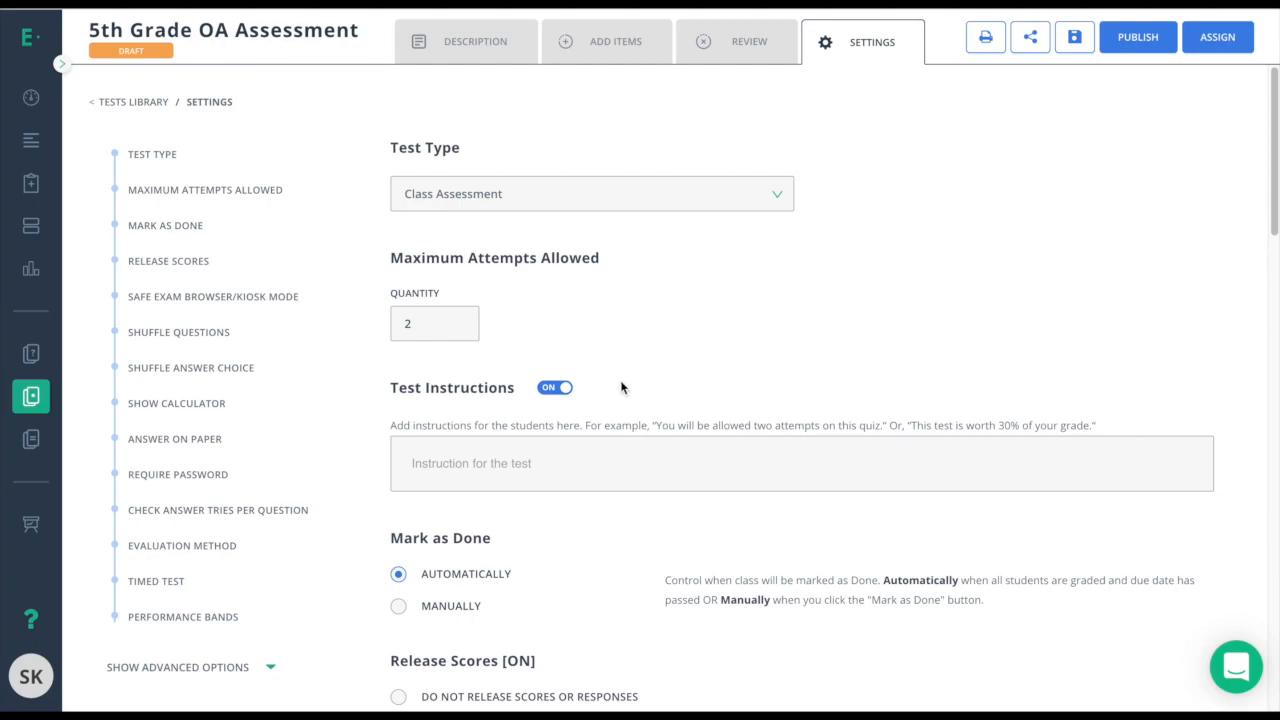
{"action": "scroll", "coordinate": [462, 404], "scroll_direction": "down", "scroll_amount": 4}
{"action": "scroll", "coordinate": [457, 389], "scroll_direction": "down", "scroll_amount": 1}
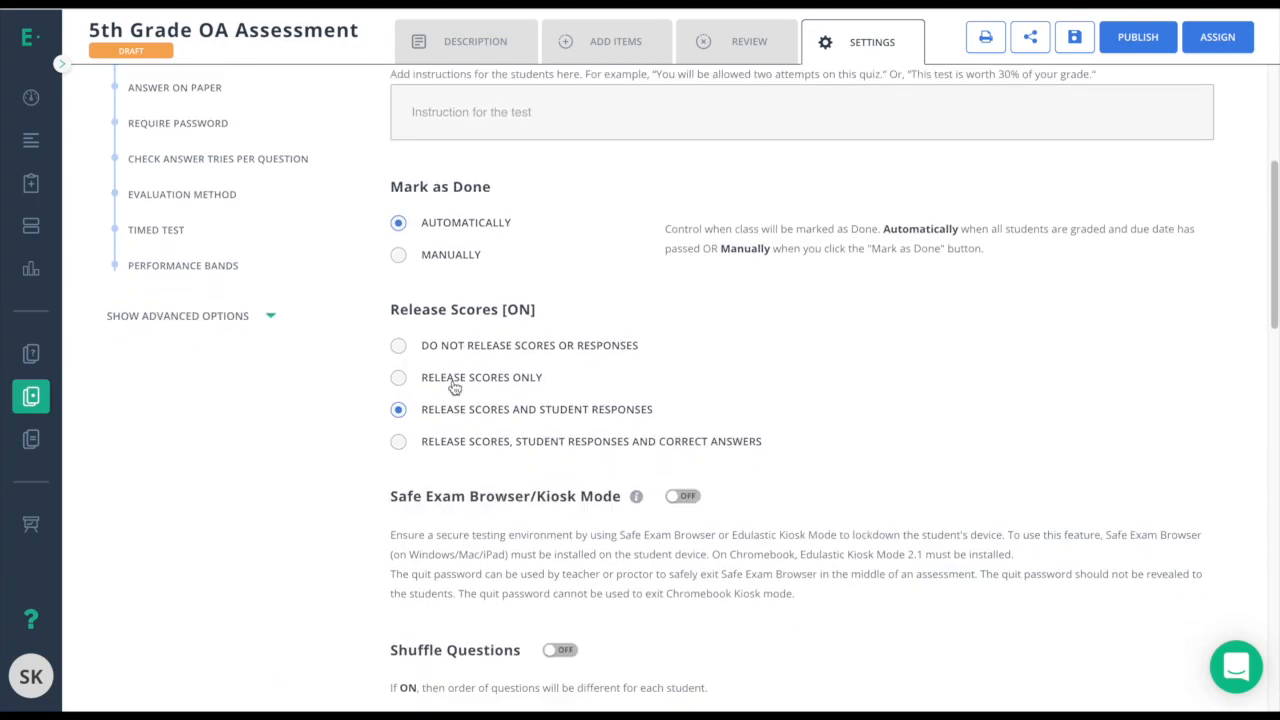
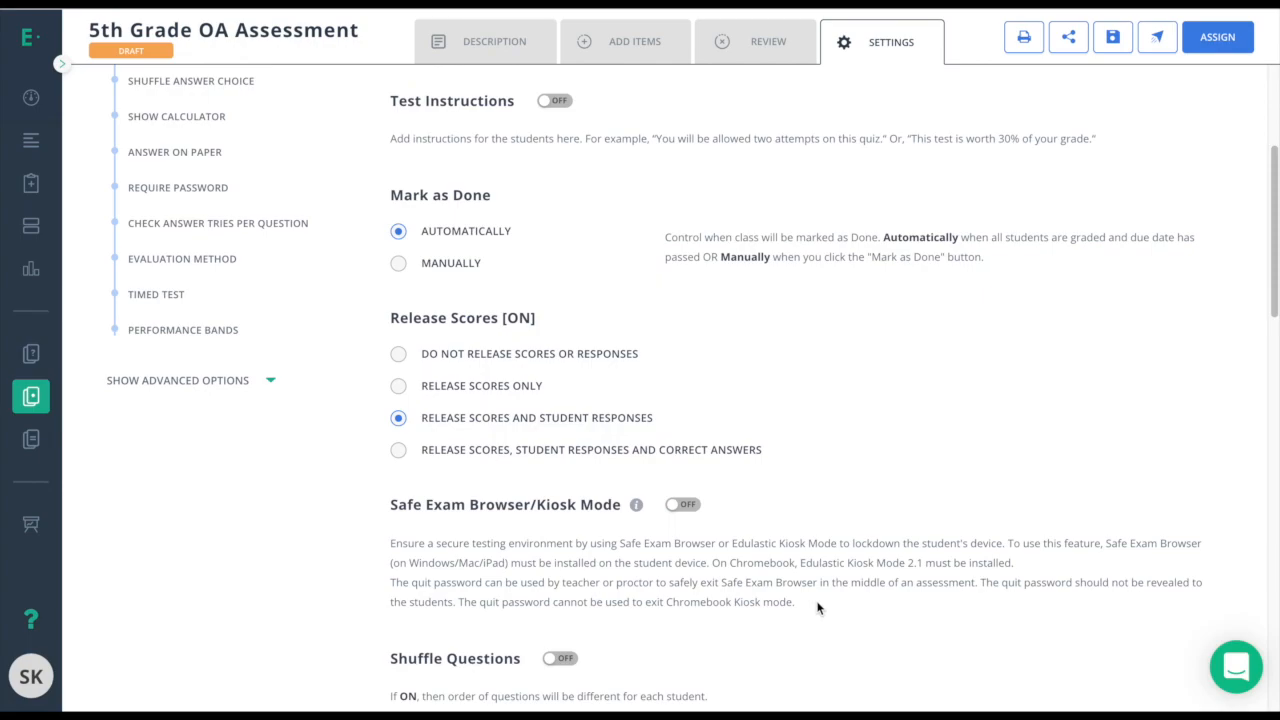
Set Require Password to Dynamic Password, keeping the 15-minute expiry.
{"action": "scroll", "coordinate": [500, 556], "scroll_direction": "down", "scroll_amount": 3}
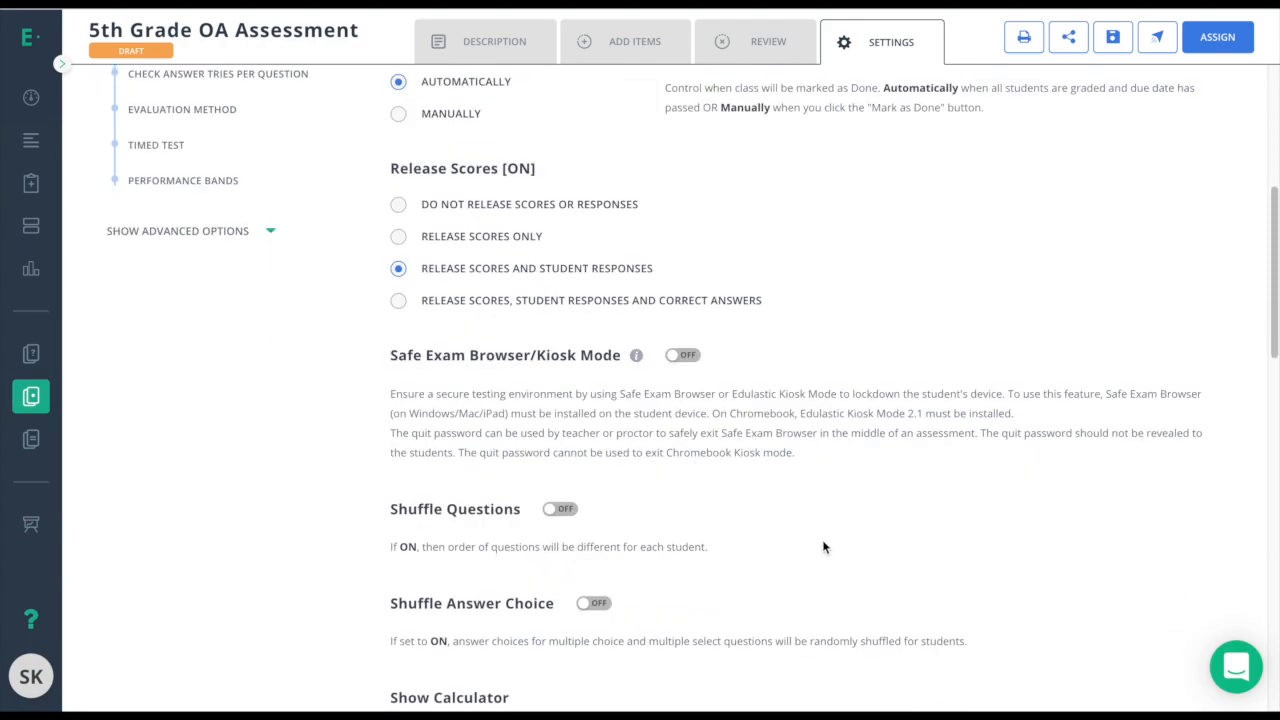
{"action": "scroll", "coordinate": [825, 547], "scroll_direction": "down", "scroll_amount": 1}
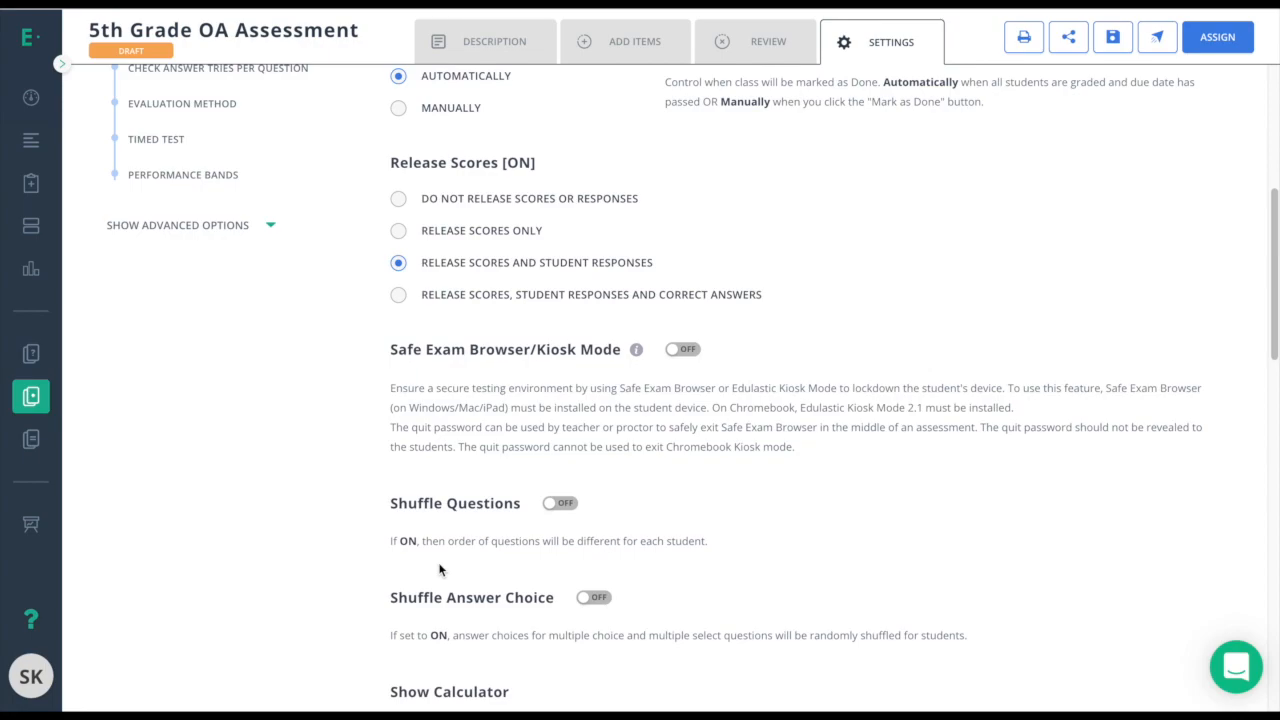
{"action": "scroll", "coordinate": [440, 570], "scroll_direction": "down", "scroll_amount": 2}
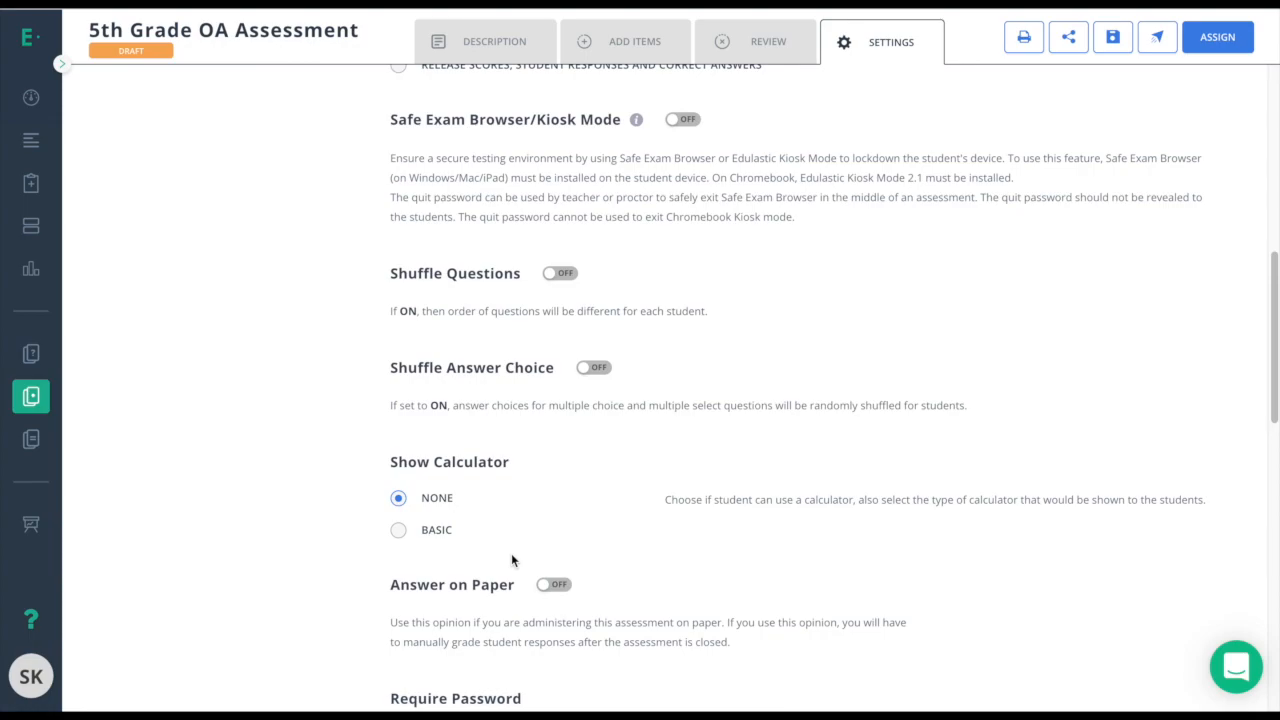
{"action": "scroll", "coordinate": [511, 560], "scroll_direction": "down", "scroll_amount": 1}
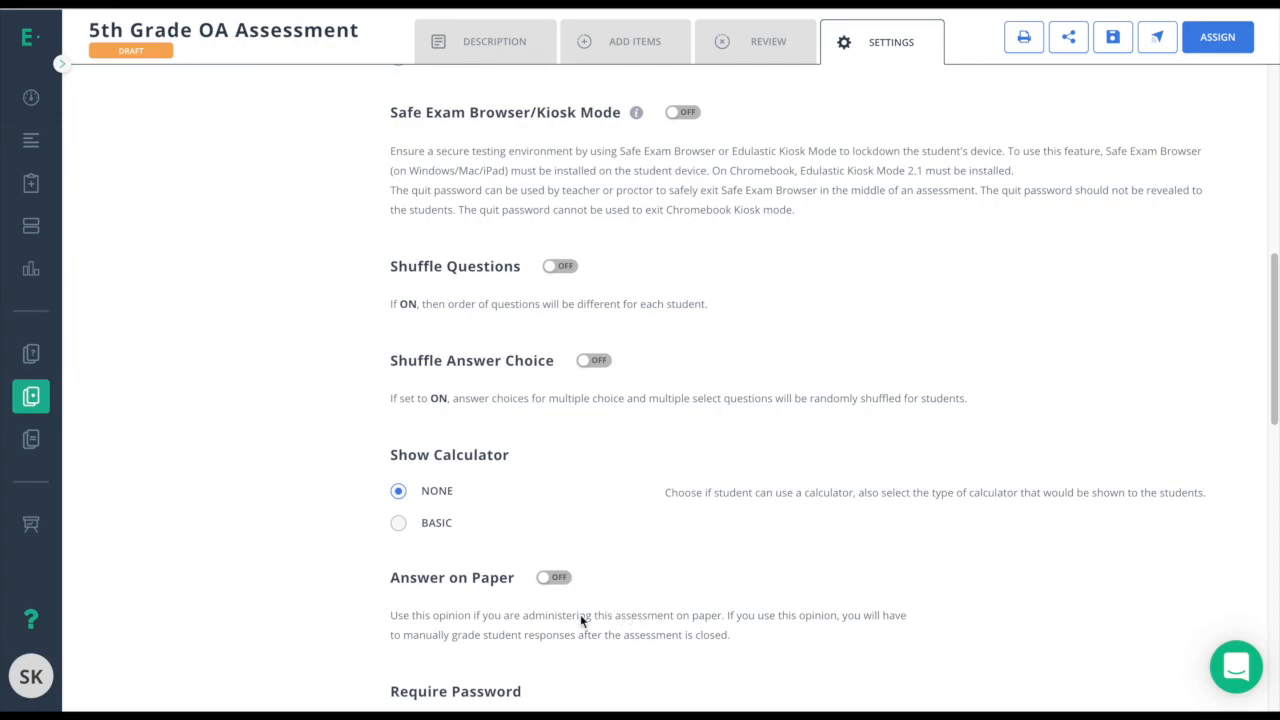
{"action": "scroll", "coordinate": [440, 556], "scroll_direction": "down", "scroll_amount": 2}
{"action": "scroll", "coordinate": [440, 556], "scroll_direction": "down", "scroll_amount": 1}
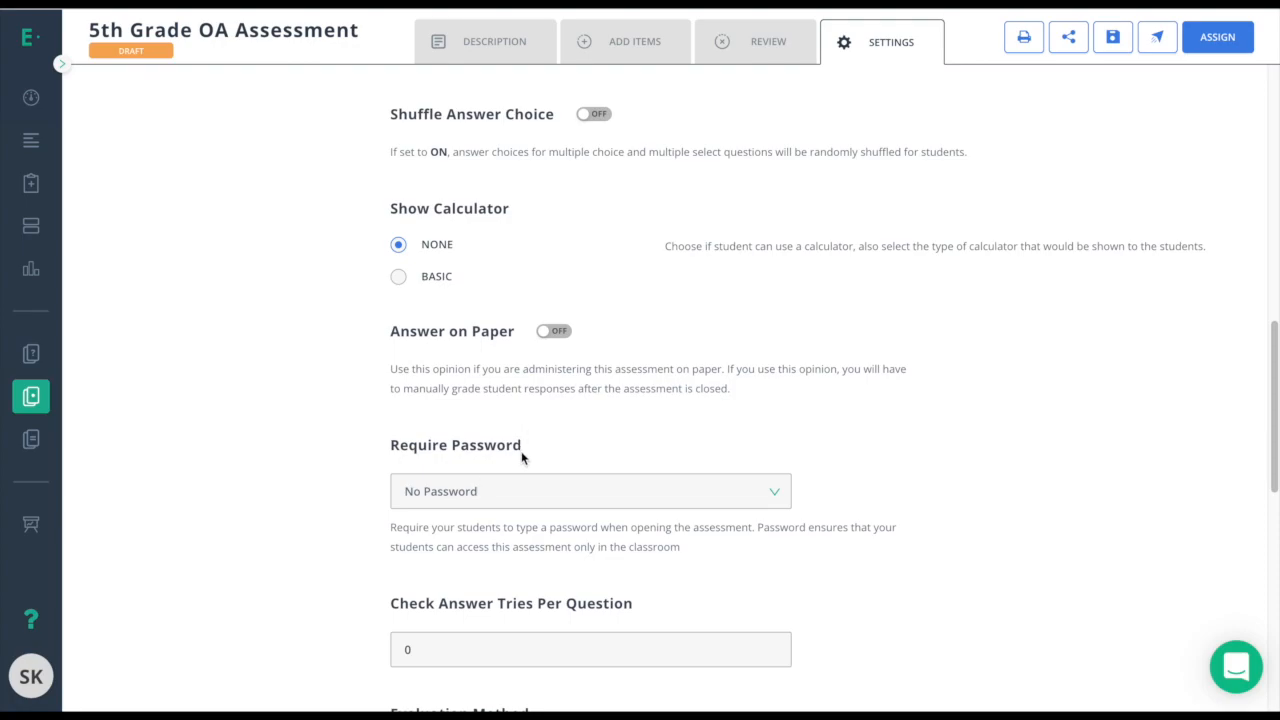
{"action": "left_click", "coordinate": [509, 487]}
{"action": "left_click", "coordinate": [484, 560]}
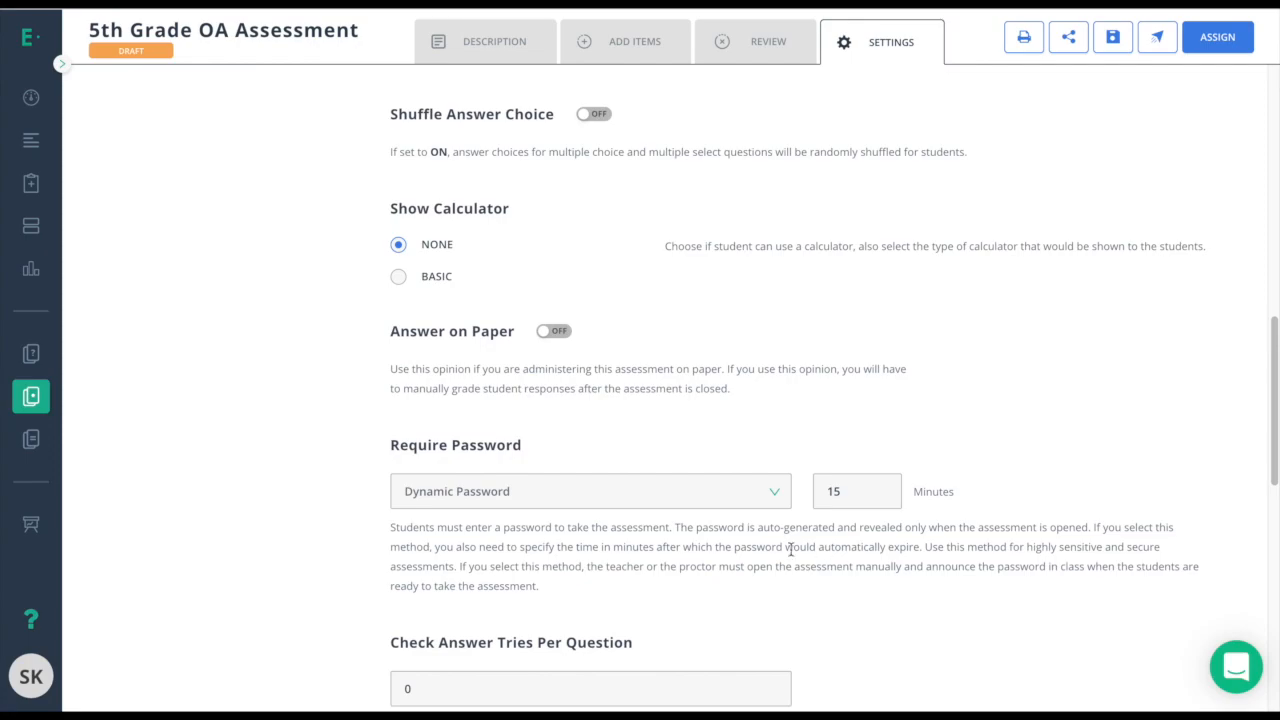
{"action": "left_click", "coordinate": [692, 490]}
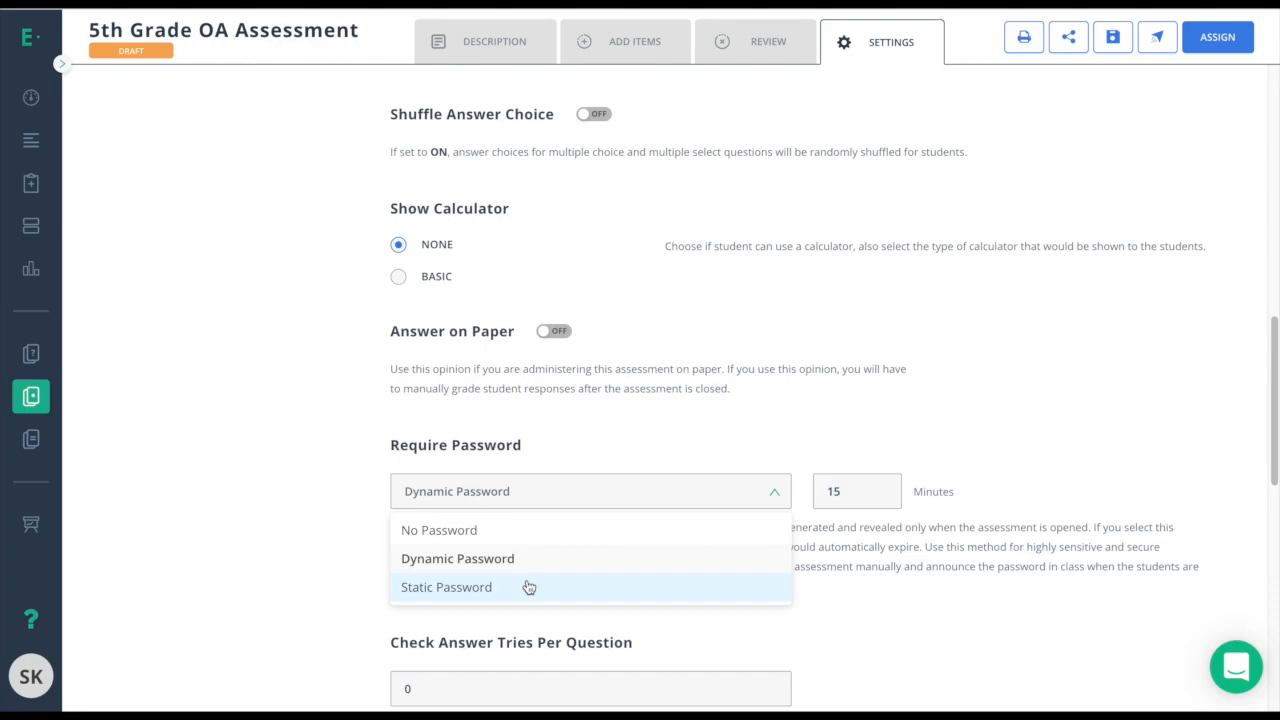
{"action": "scroll", "coordinate": [529, 588], "scroll_direction": "down", "scroll_amount": 4}
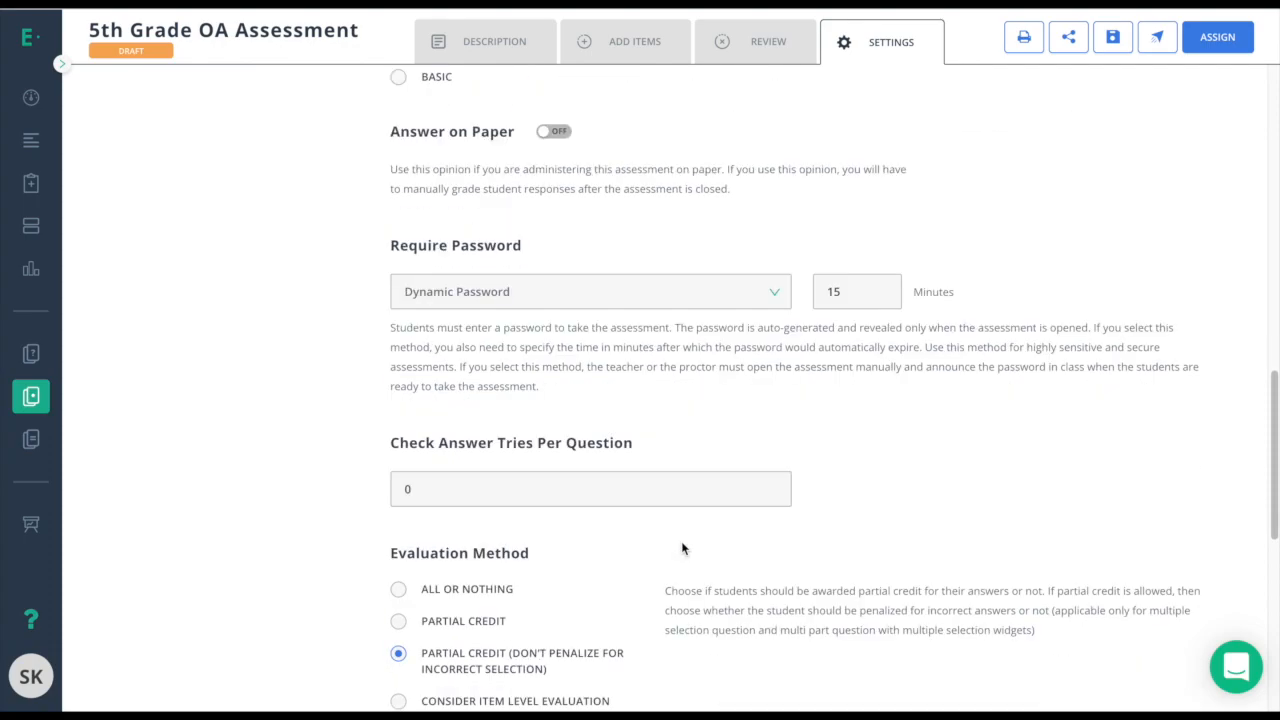
{"action": "scroll", "coordinate": [682, 548], "scroll_direction": "down", "scroll_amount": 2}
{"action": "scroll", "coordinate": [681, 548], "scroll_direction": "down", "scroll_amount": 1}
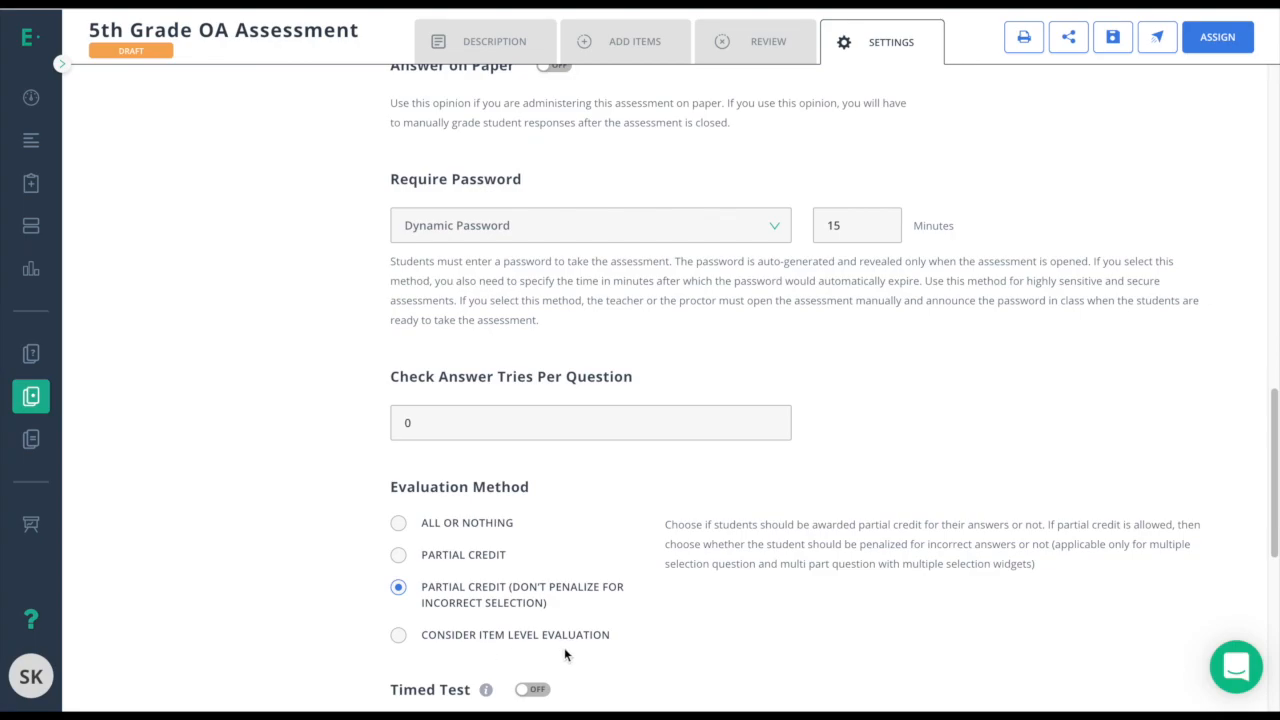
Turn on Timed Test and raise the time limit to 10 minutes.
{"action": "scroll", "coordinate": [567, 654], "scroll_direction": "down", "scroll_amount": 1}
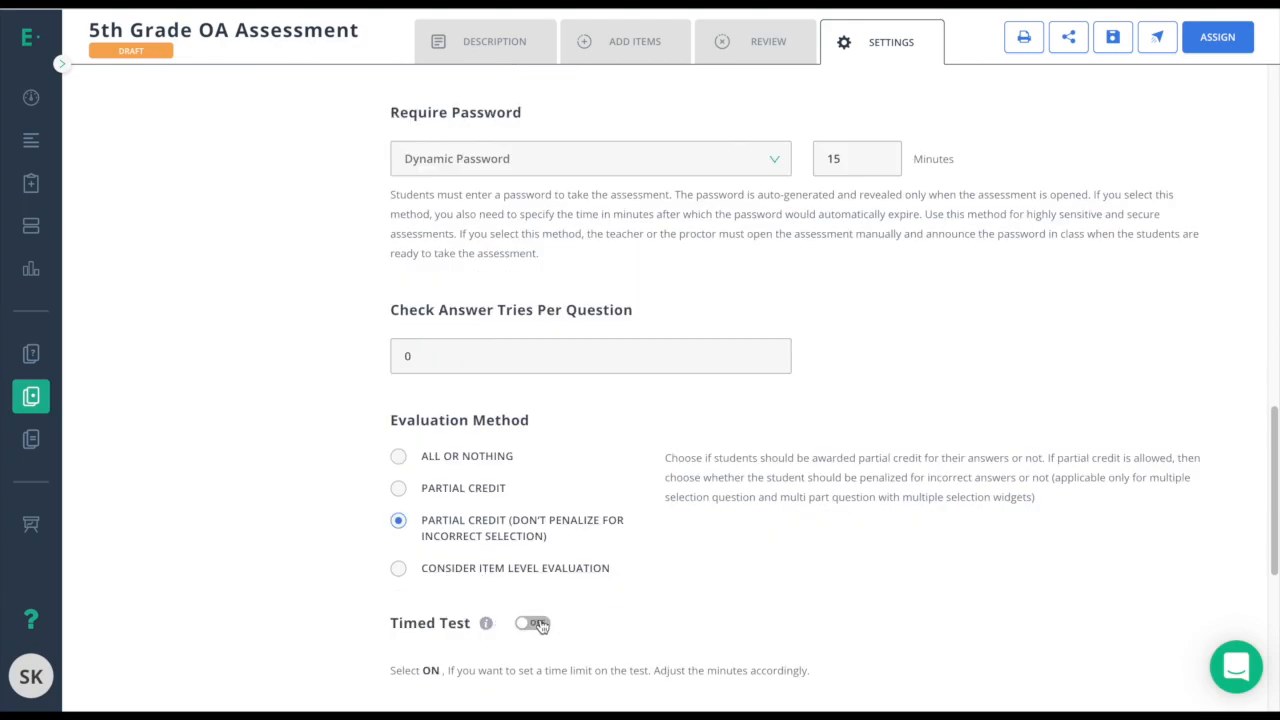
{"action": "left_click", "coordinate": [537, 622]}
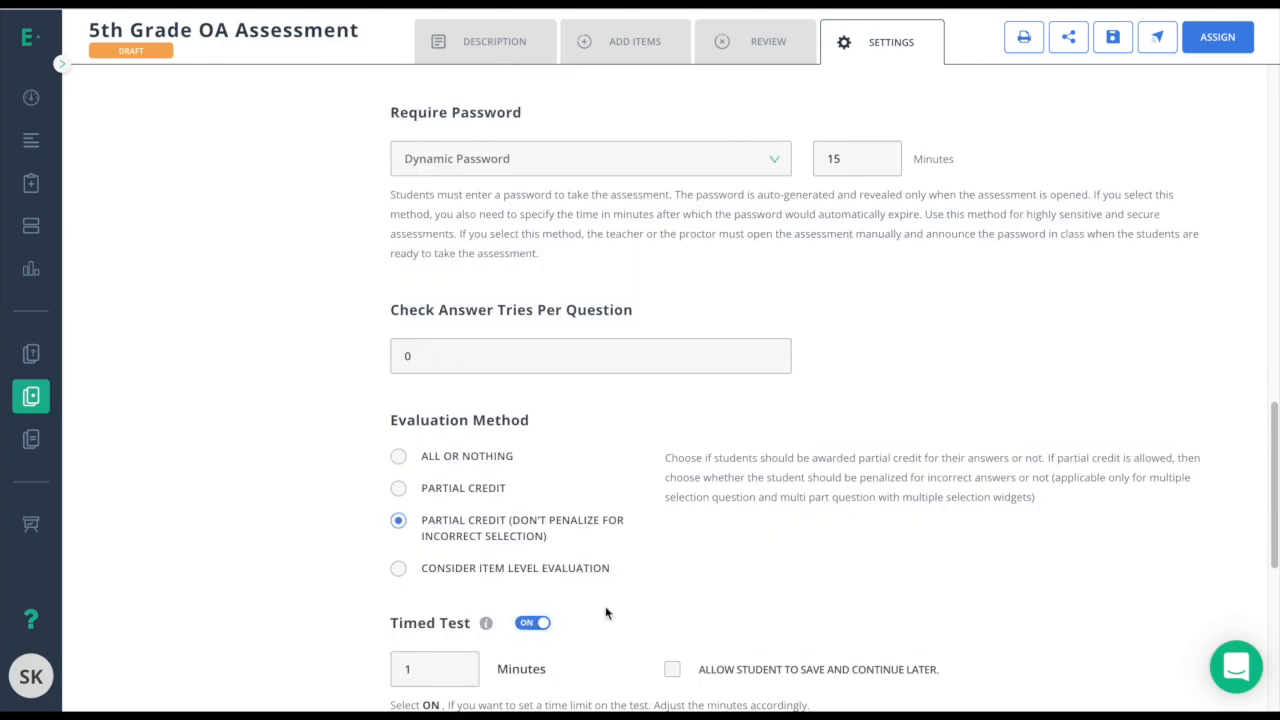
{"action": "scroll", "coordinate": [605, 613], "scroll_direction": "down", "scroll_amount": 2}
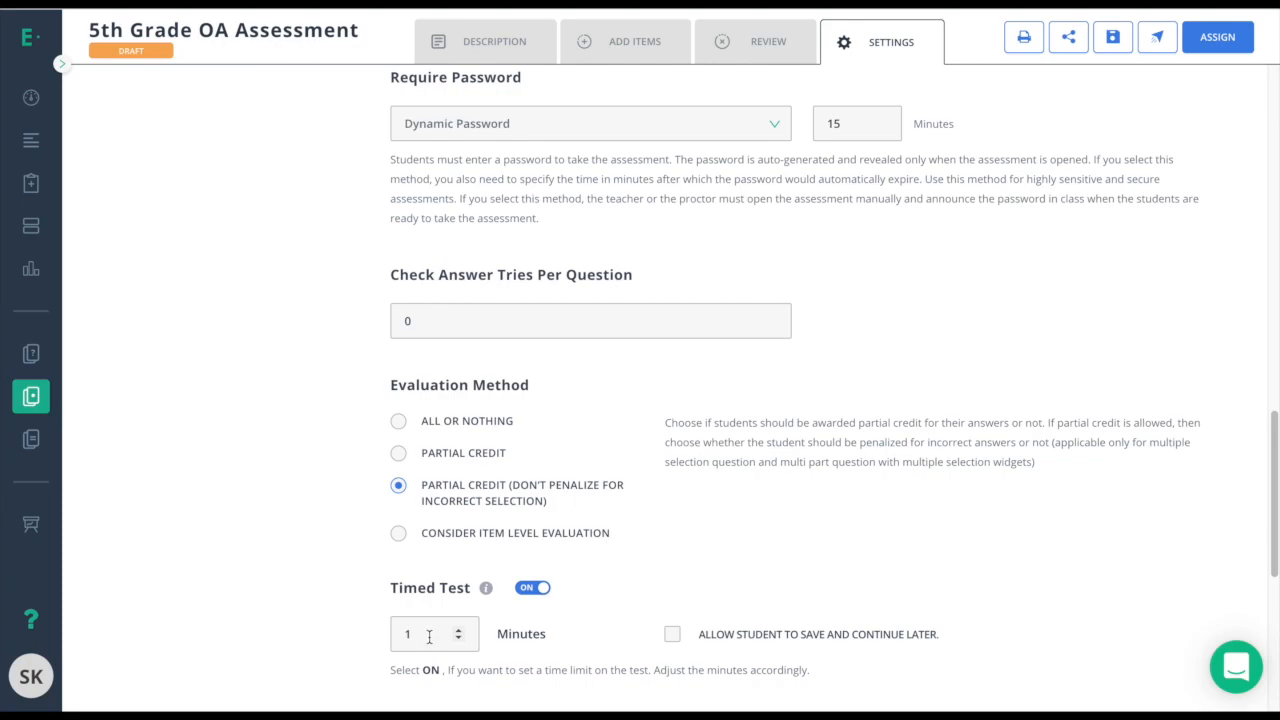
{"action": "left_click", "coordinate": [460, 630]}
{"action": "left_click", "coordinate": [460, 630]}
{"action": "left_click", "coordinate": [460, 630]}
{"action": "left_click", "coordinate": [460, 630]}
{"action": "left_click", "coordinate": [460, 630]}
{"action": "left_click", "coordinate": [460, 630]}
{"action": "left_click", "coordinate": [460, 630]}
{"action": "left_click", "coordinate": [460, 630]}
{"action": "left_click", "coordinate": [460, 630]}
{"action": "left_click", "coordinate": [627, 643]}
Show the advanced options, then bring Student Player Skin and Accessibility settings into view.
{"action": "scroll", "coordinate": [289, 534], "scroll_direction": "up", "scroll_amount": 10}
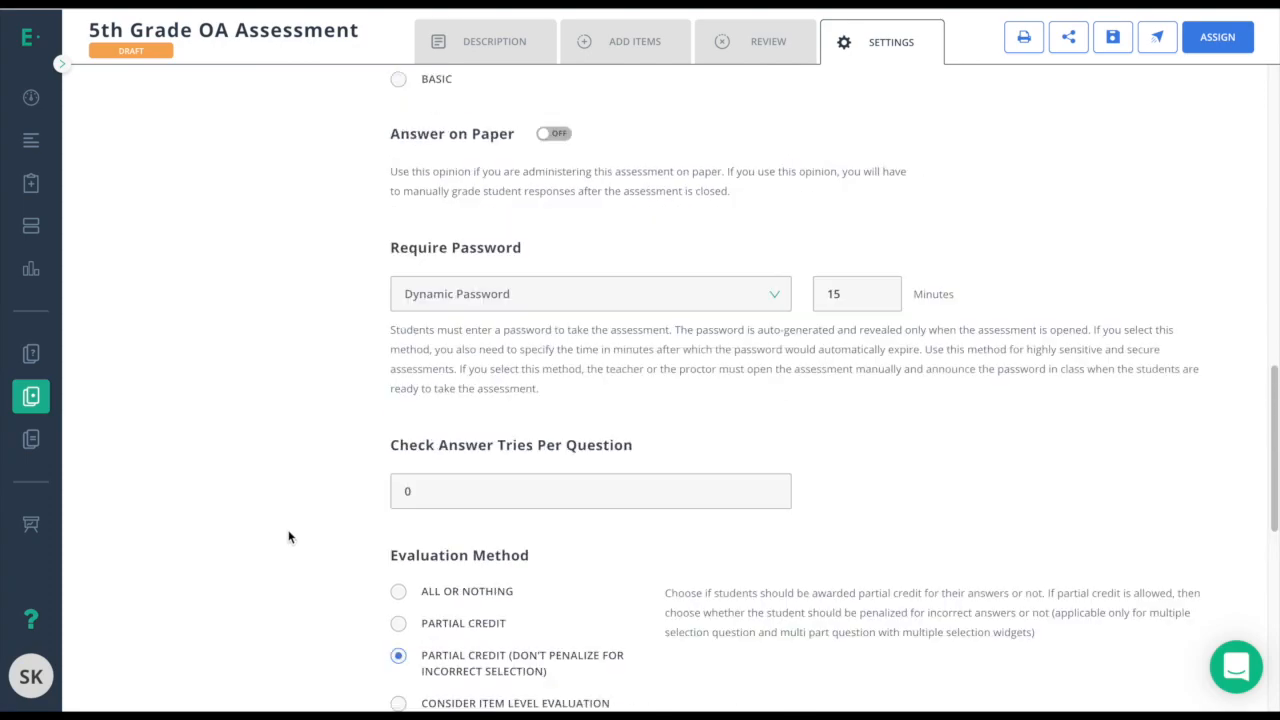
{"action": "left_click", "coordinate": [185, 306]}
{"action": "scroll", "coordinate": [337, 436], "scroll_direction": "down", "scroll_amount": 15}
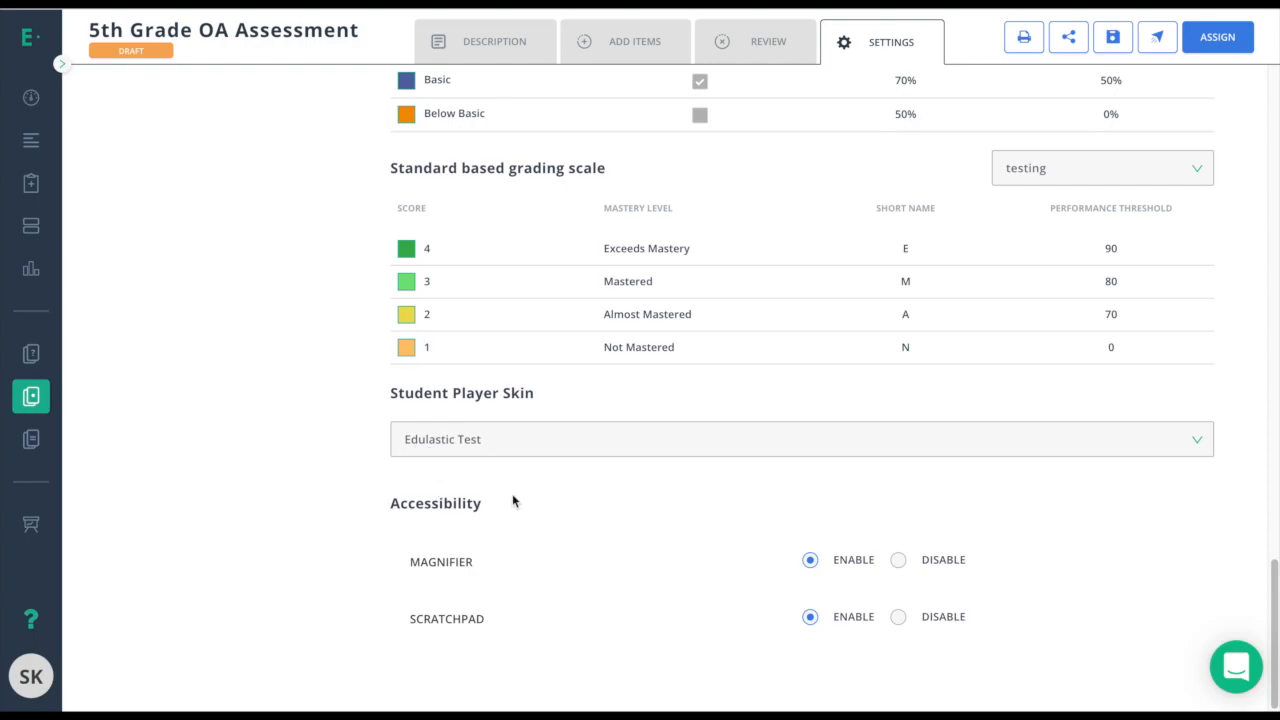
Switch the Student Player Skin to TestNav and look over the Scratchpad accessibility setting.
{"action": "left_click", "coordinate": [507, 452]}
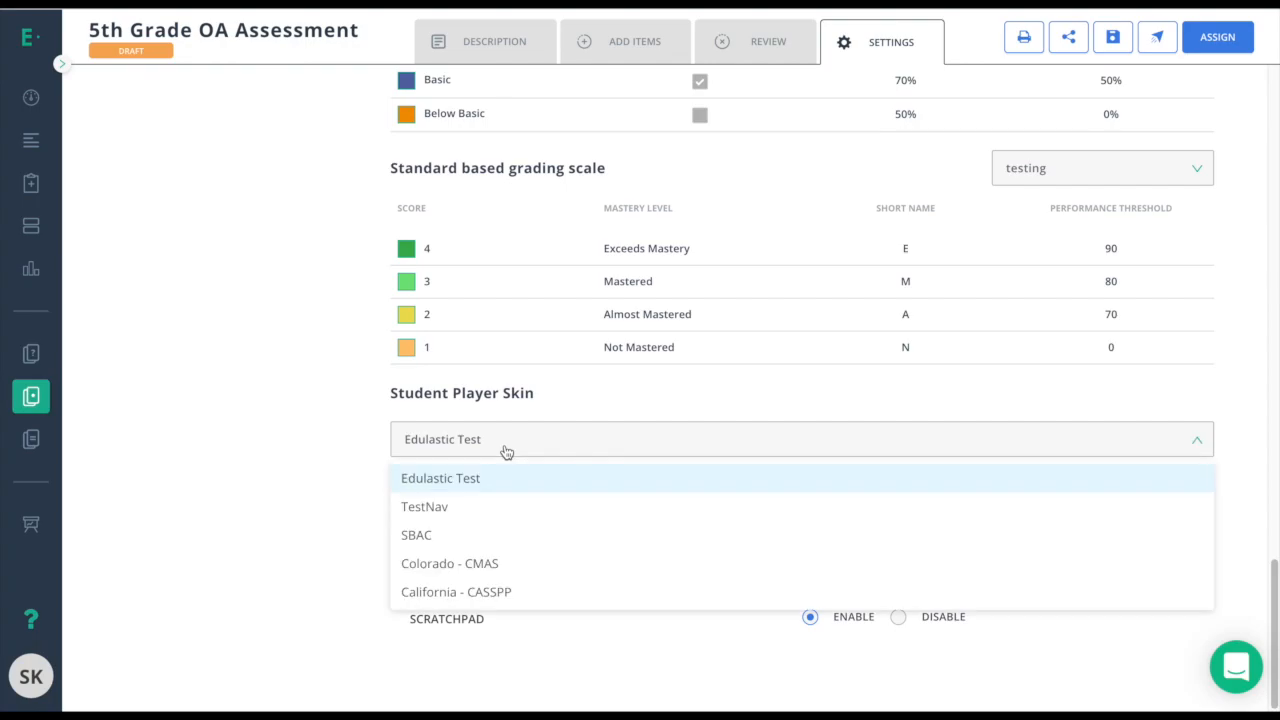
{"action": "left_click", "coordinate": [451, 512]}
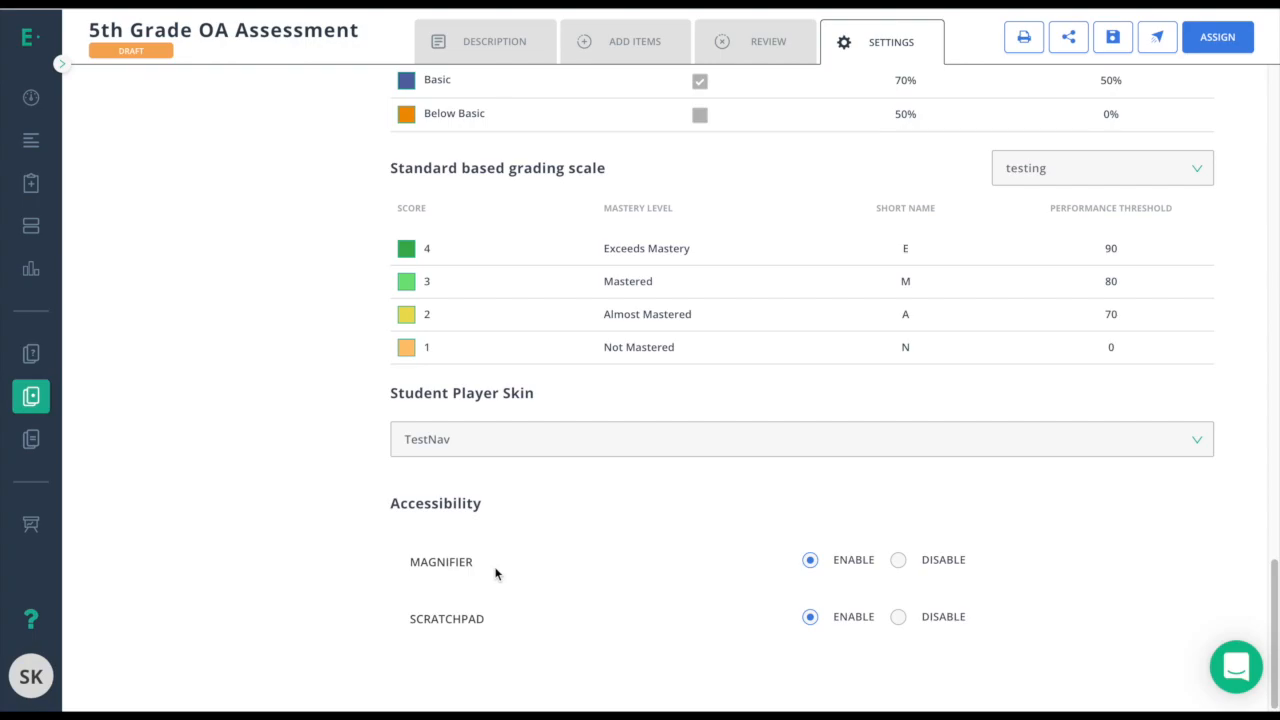
{"action": "left_click_drag", "start_coordinate": [410, 618], "coordinate": [493, 621]}
{"action": "left_click", "coordinate": [506, 636]}
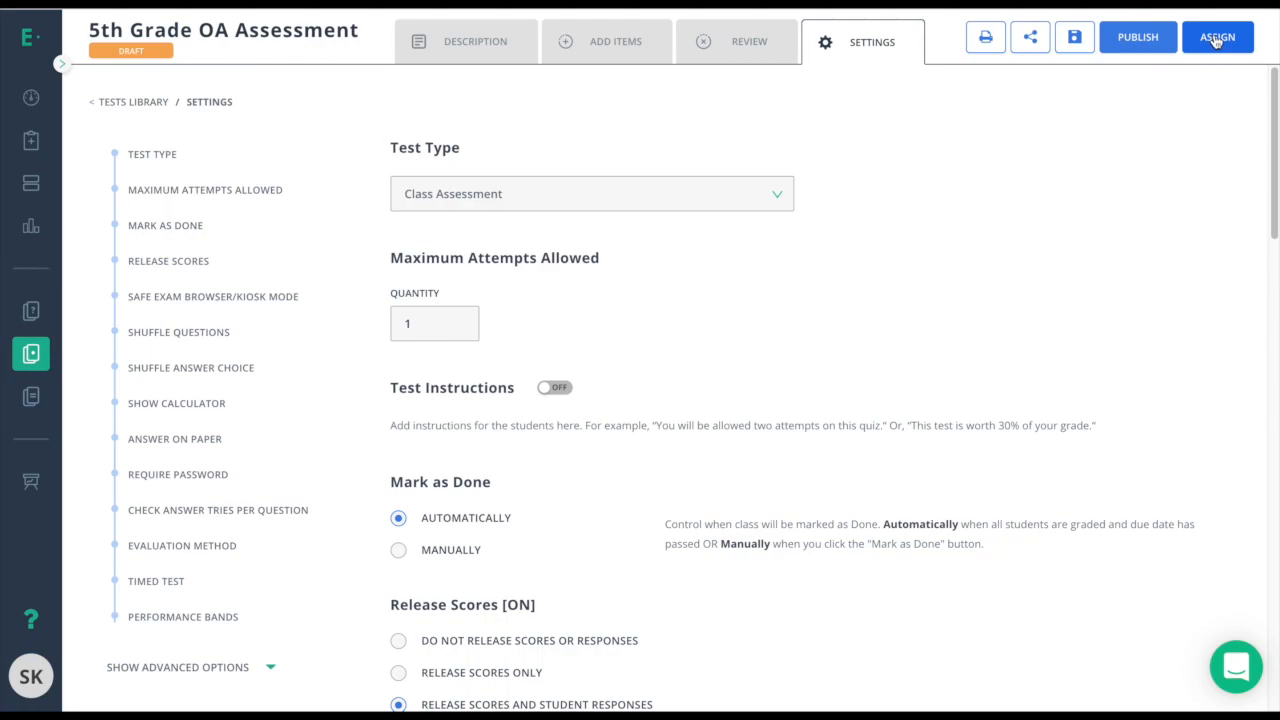
Publish the test and bring up the Share with others options for the Private Library.
{"action": "left_click", "coordinate": [1138, 40]}
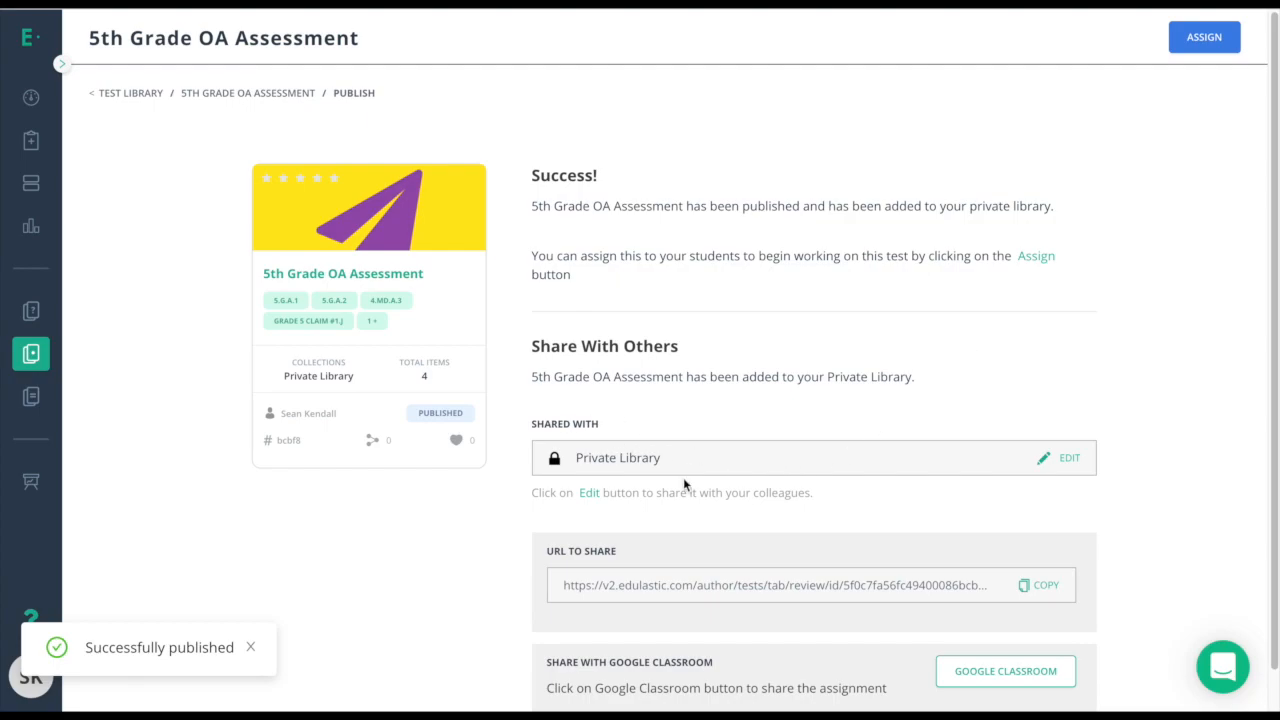
{"action": "left_click", "coordinate": [1070, 457]}
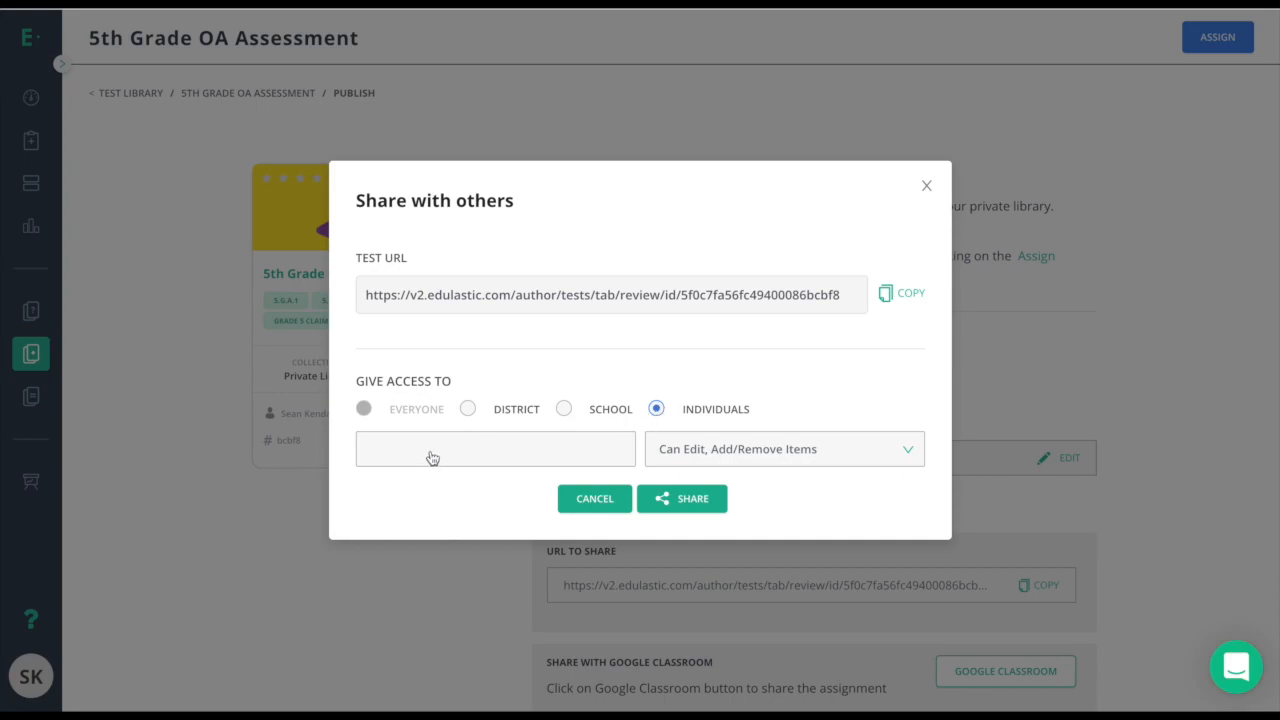
Review the permission levels, keep Can Edit, Add/Remove Items, and leave without sharing.
{"action": "left_click", "coordinate": [679, 452]}
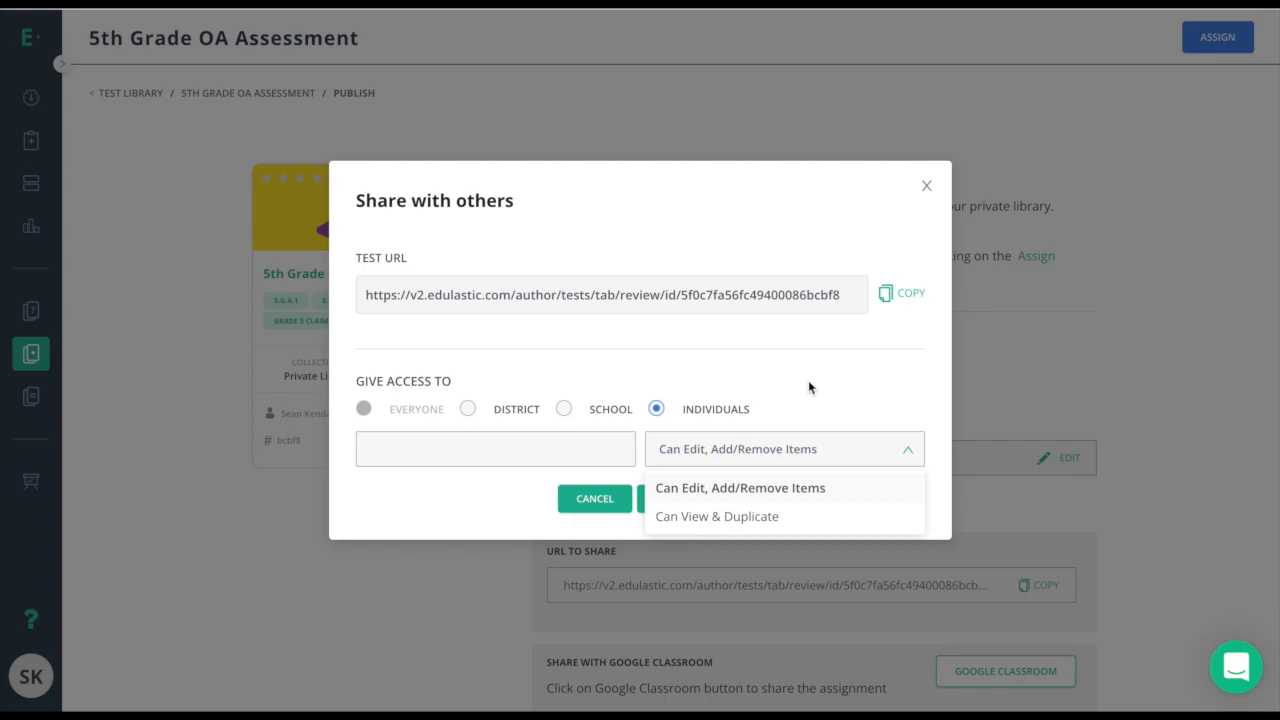
{"action": "left_click", "coordinate": [800, 383]}
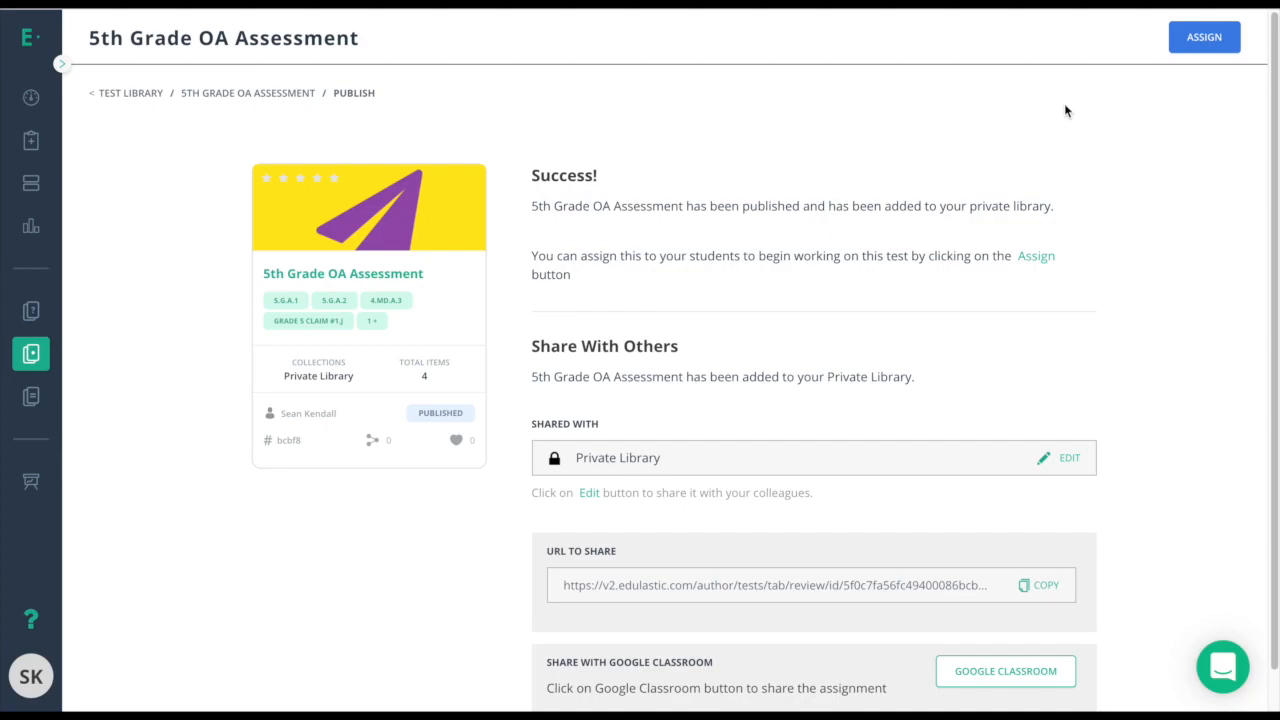
{"action": "left_click", "coordinate": [31, 365]}
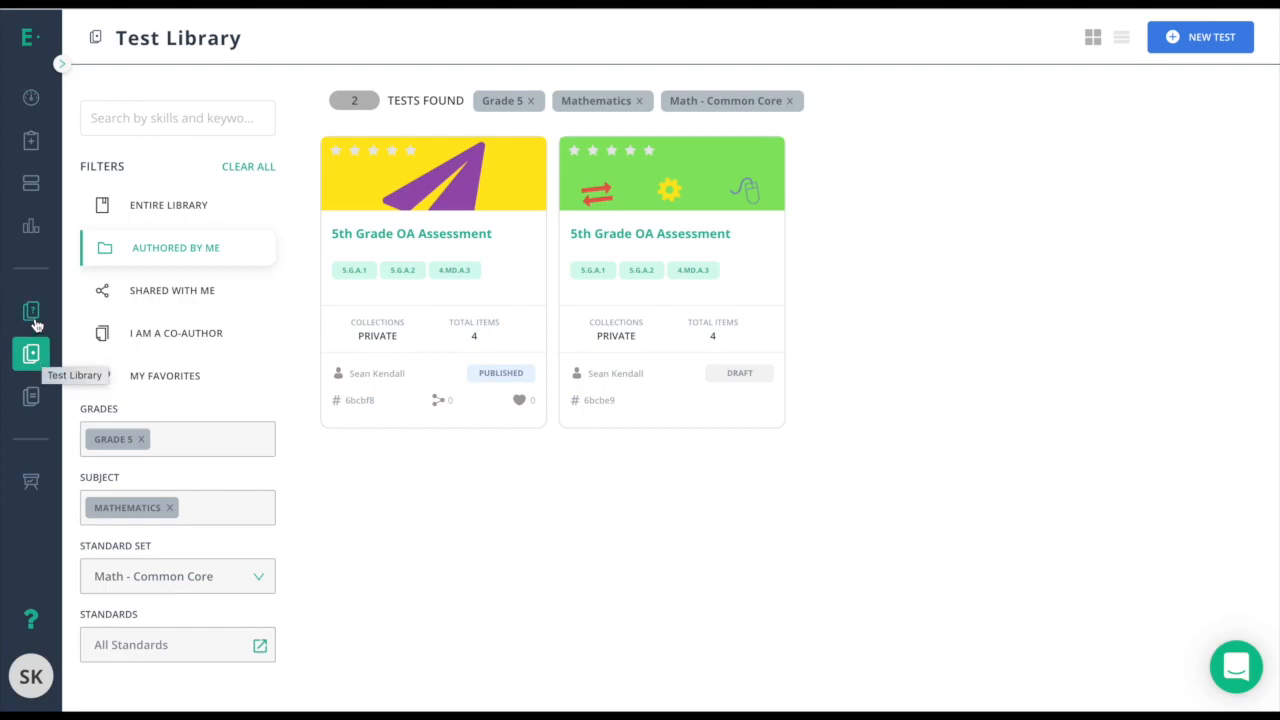
Show the entire Test Library of 4639 tests and bring up the collections filter.
{"action": "left_click", "coordinate": [170, 204]}
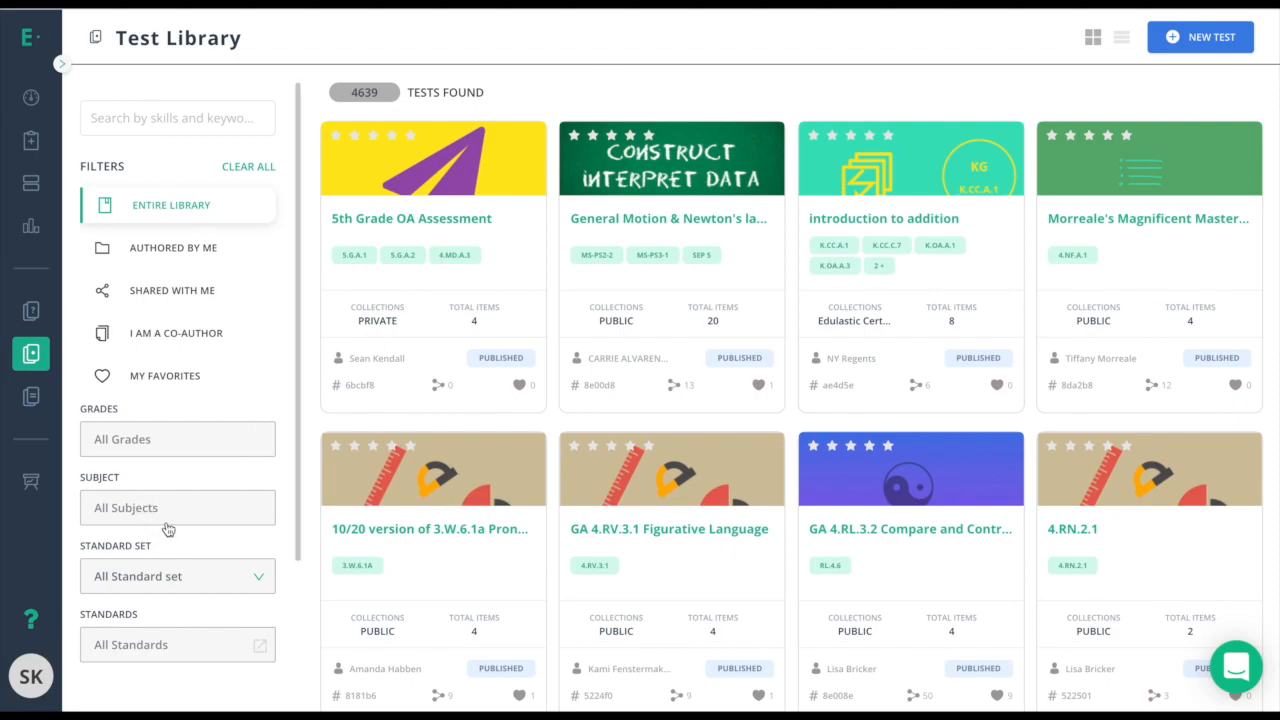
{"action": "scroll", "coordinate": [205, 450], "scroll_direction": "down", "scroll_amount": 3}
{"action": "left_click", "coordinate": [151, 569]}
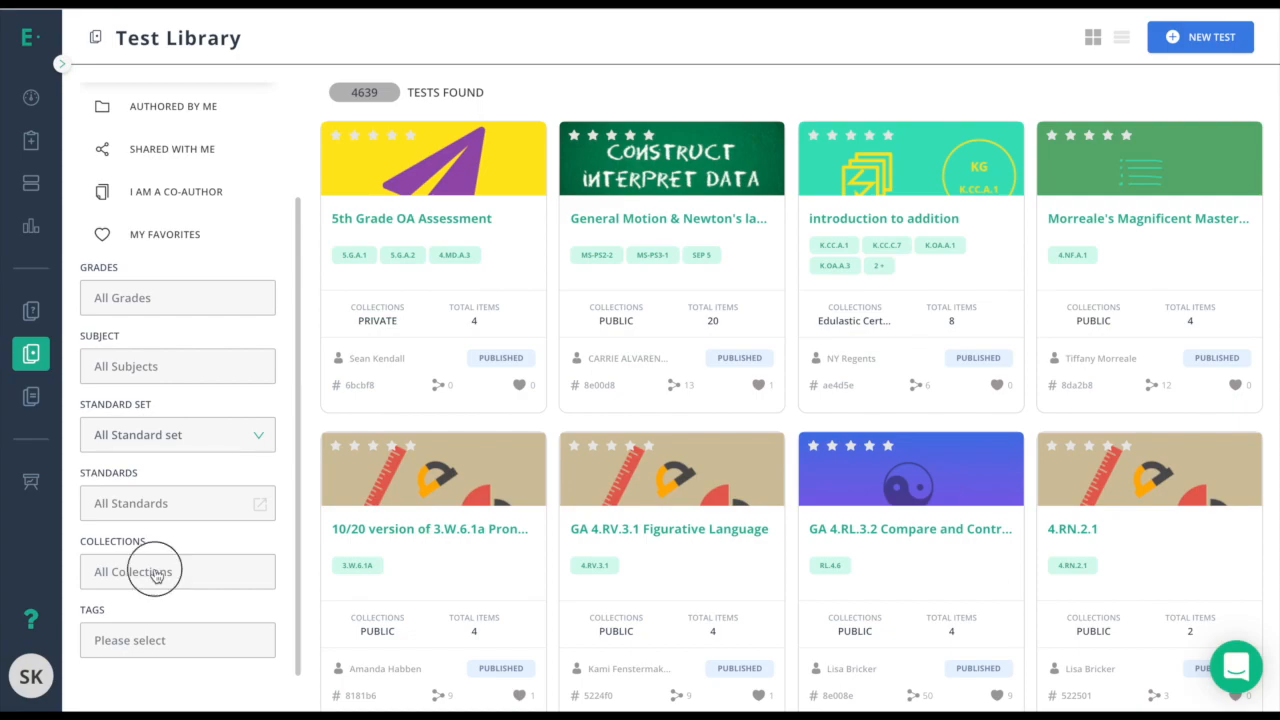
Browse the 3385 Edulastic Certified tests, then return to the entire library.
{"action": "left_click", "coordinate": [150, 451]}
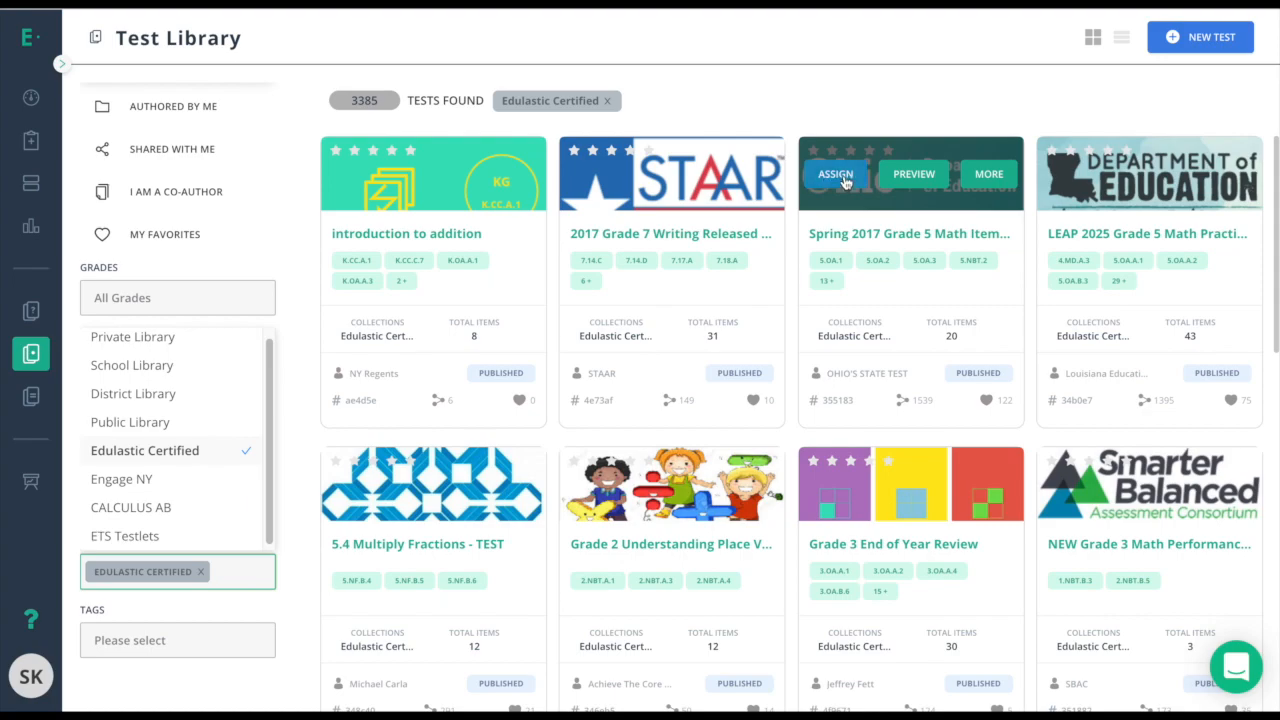
{"action": "mouse_move", "coordinate": [672, 213]}
{"action": "mouse_move", "coordinate": [1116, 190]}
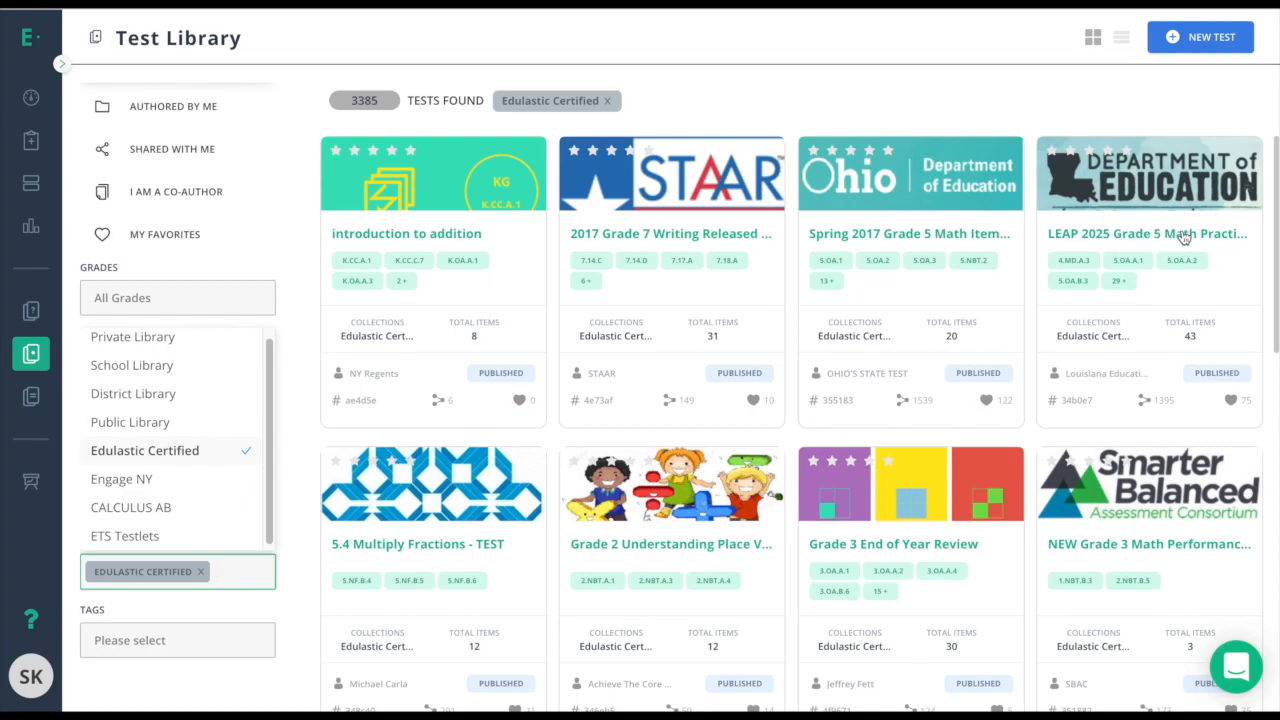
{"action": "scroll", "coordinate": [1100, 250], "scroll_direction": "down", "scroll_amount": 5}
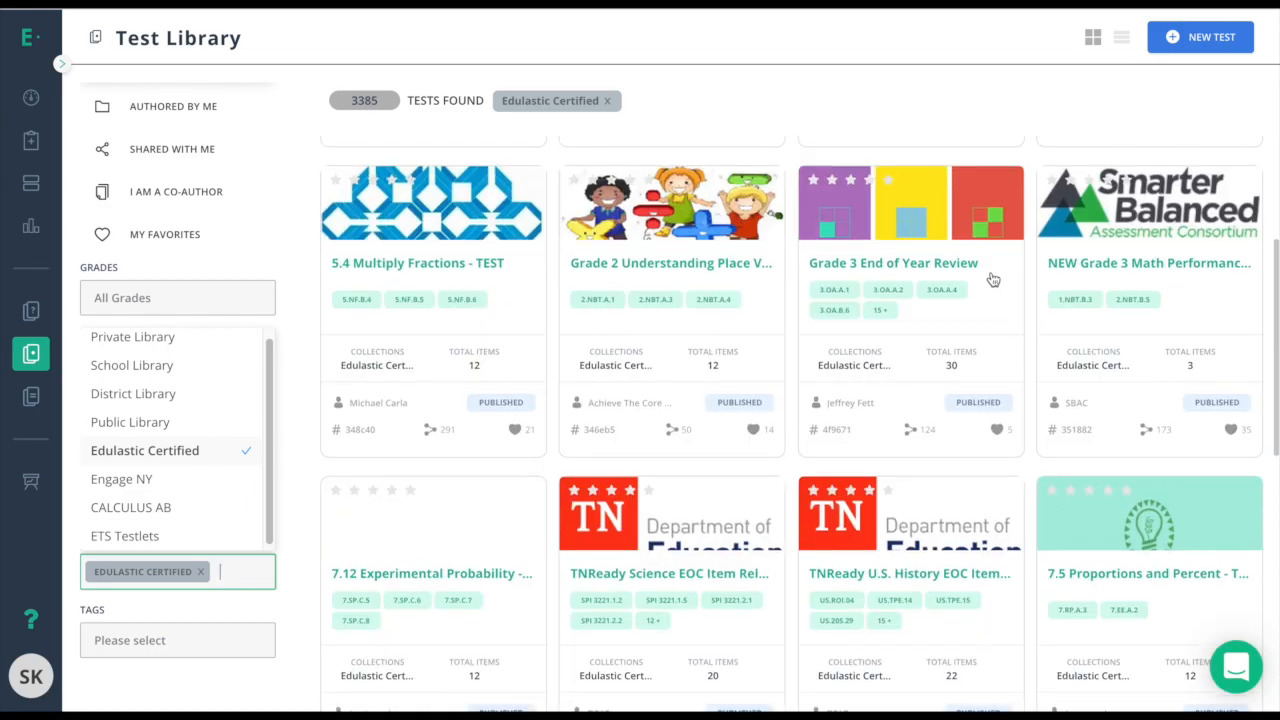
{"action": "mouse_move", "coordinate": [980, 274]}
{"action": "scroll", "coordinate": [918, 297], "scroll_direction": "down", "scroll_amount": 3}
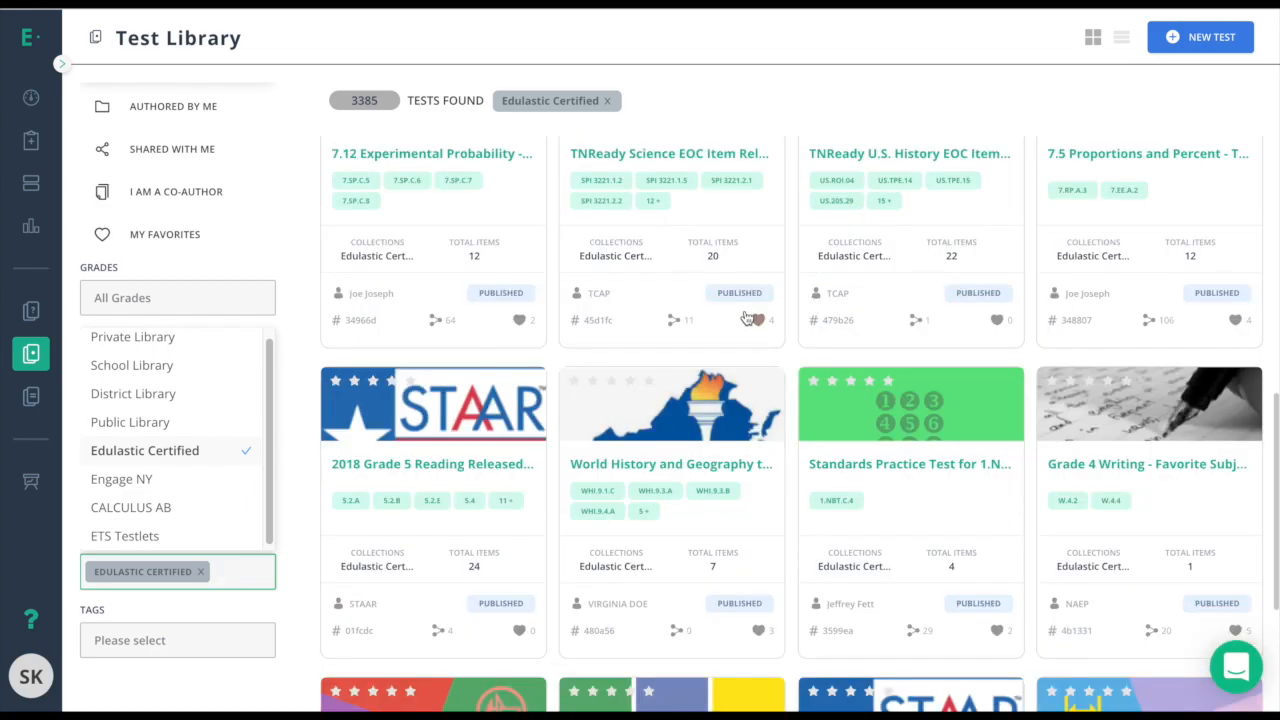
{"action": "scroll", "coordinate": [650, 365], "scroll_direction": "down", "scroll_amount": 1}
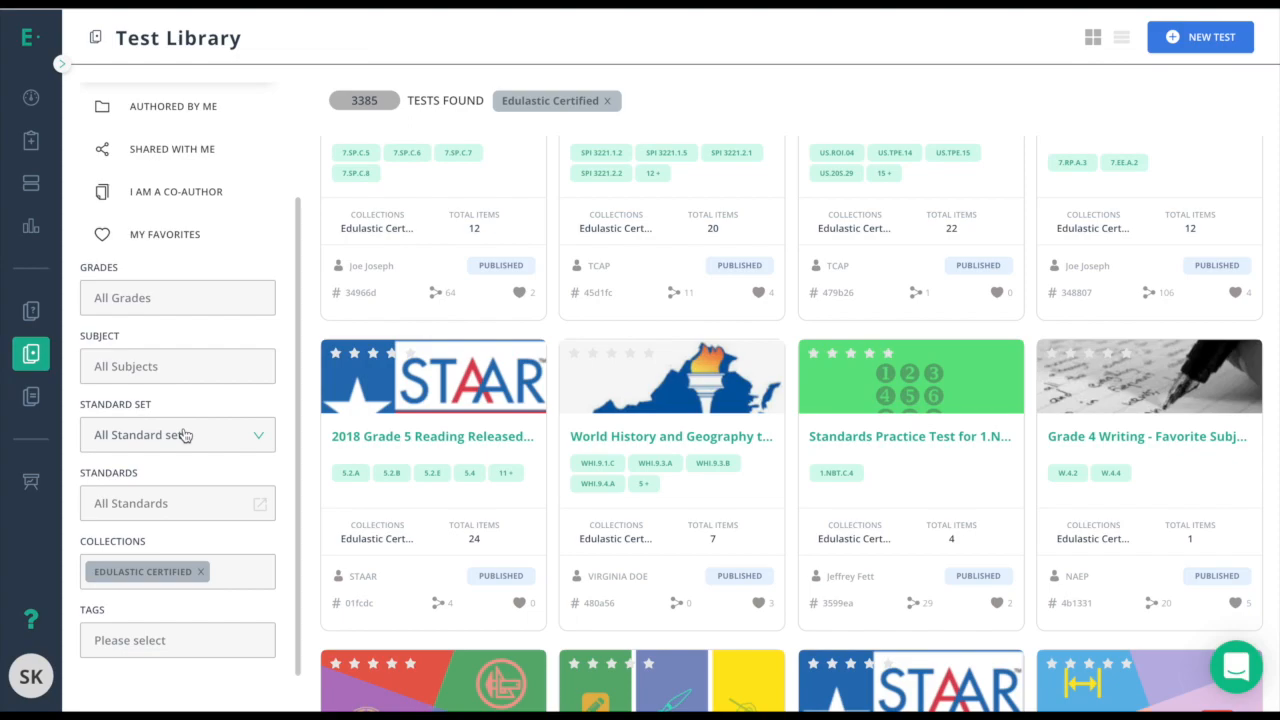
{"action": "scroll", "coordinate": [183, 435], "scroll_direction": "up", "scroll_amount": 3}
{"action": "left_click", "coordinate": [197, 207]}
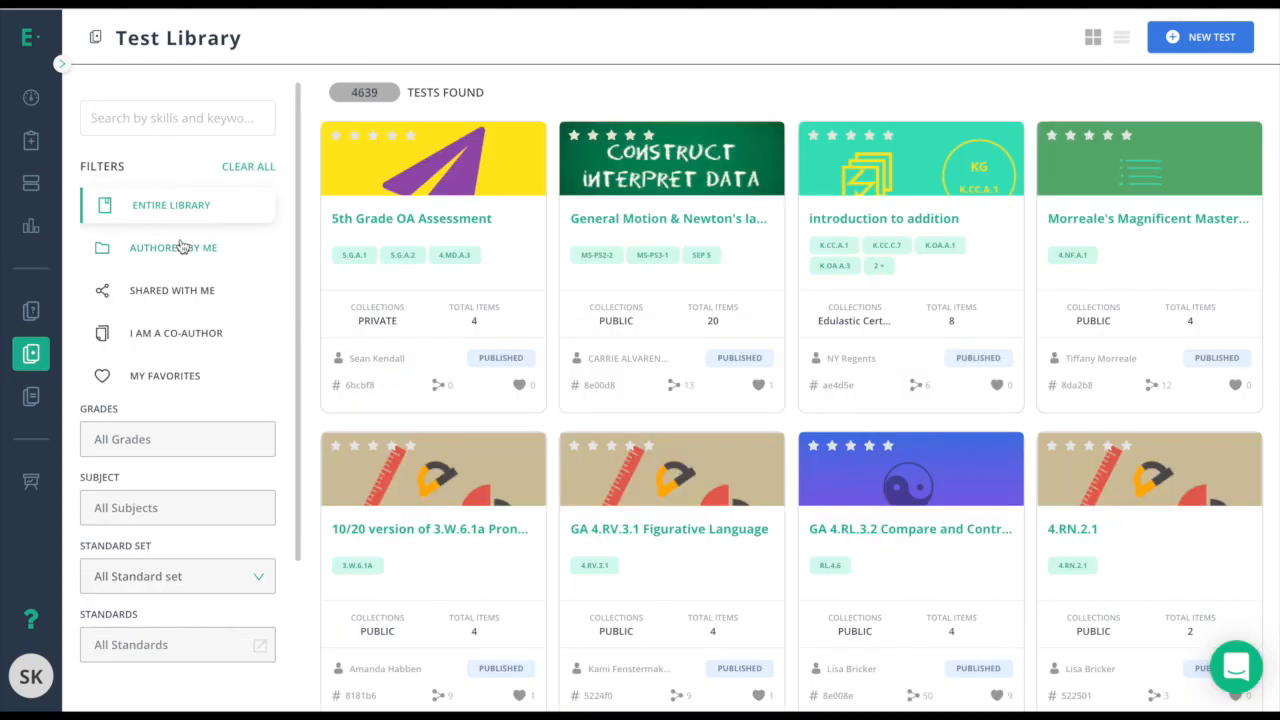
Show only my 2 authored tests and favourite the published 5th Grade OA Assessment.
{"action": "left_click", "coordinate": [180, 247]}
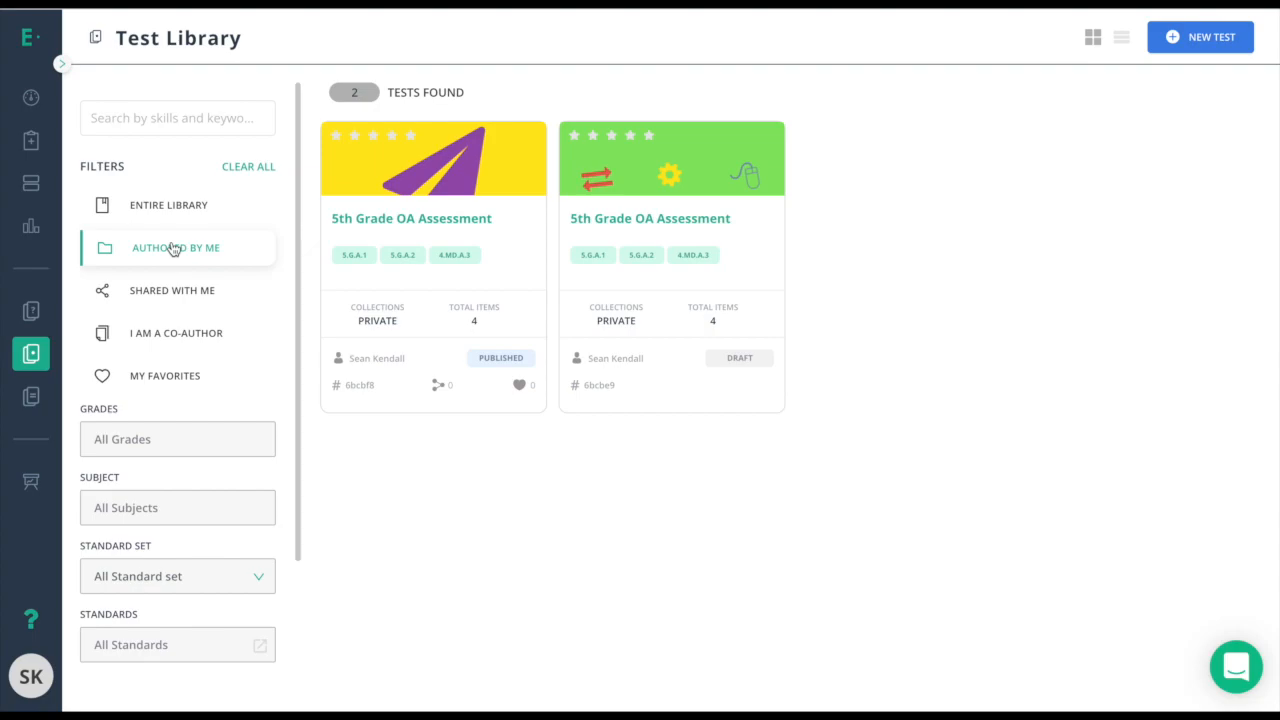
{"action": "mouse_move", "coordinate": [607, 168]}
{"action": "left_click", "coordinate": [519, 390]}
View the details of the published 5th Grade OA Assessment, then close them.
{"action": "mouse_move", "coordinate": [366, 164]}
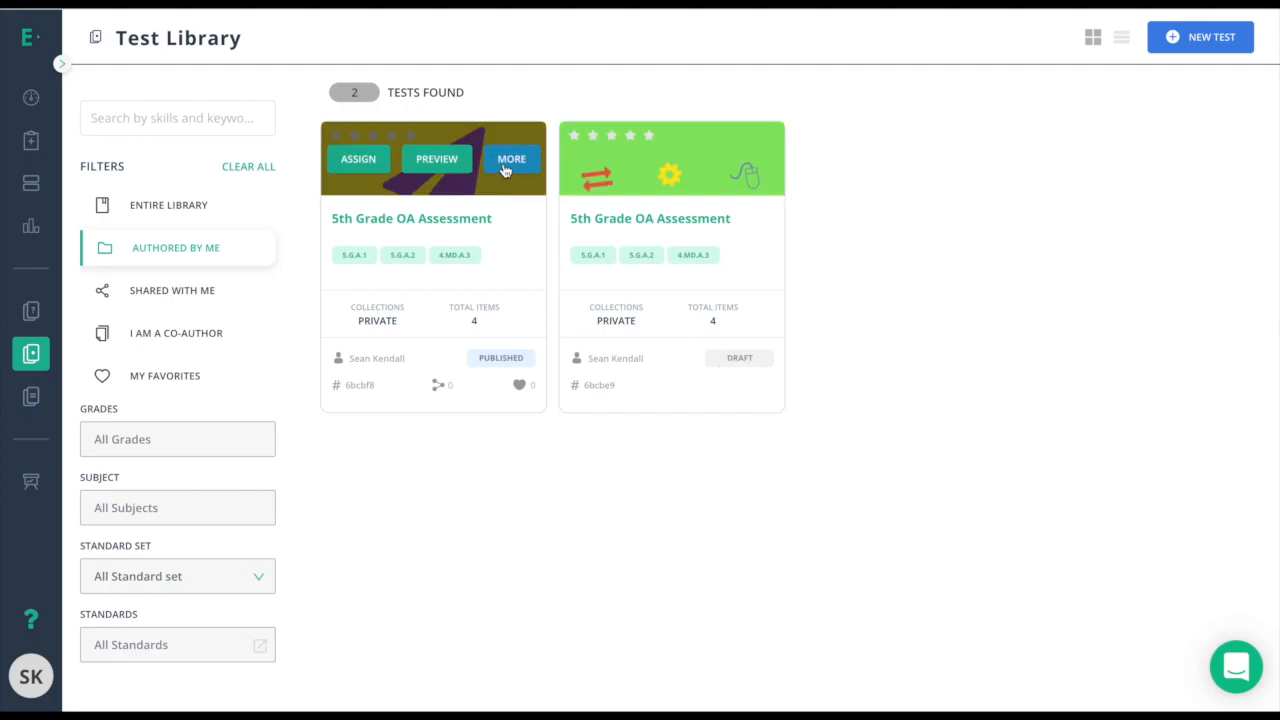
{"action": "left_click", "coordinate": [510, 160]}
{"action": "left_click", "coordinate": [825, 204]}
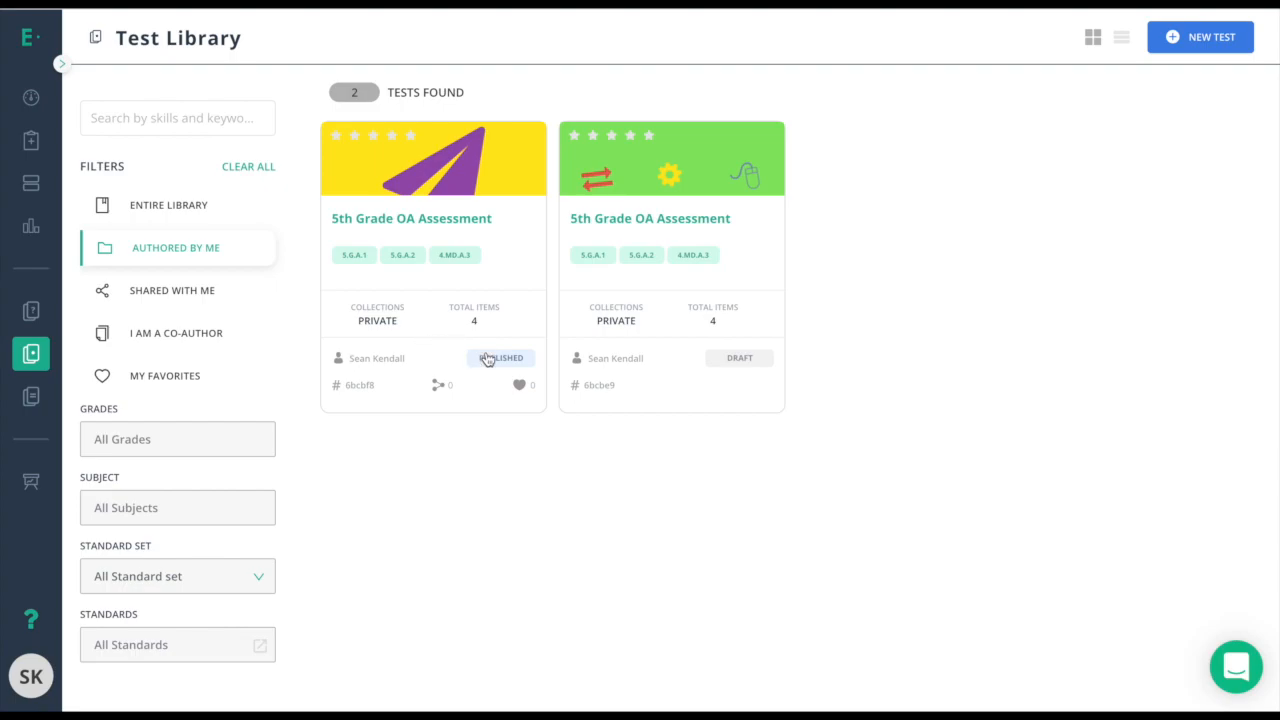
Start assigning the published 5th Grade OA Assessment to class Algebra 3 Period 2.
{"action": "mouse_move", "coordinate": [381, 172]}
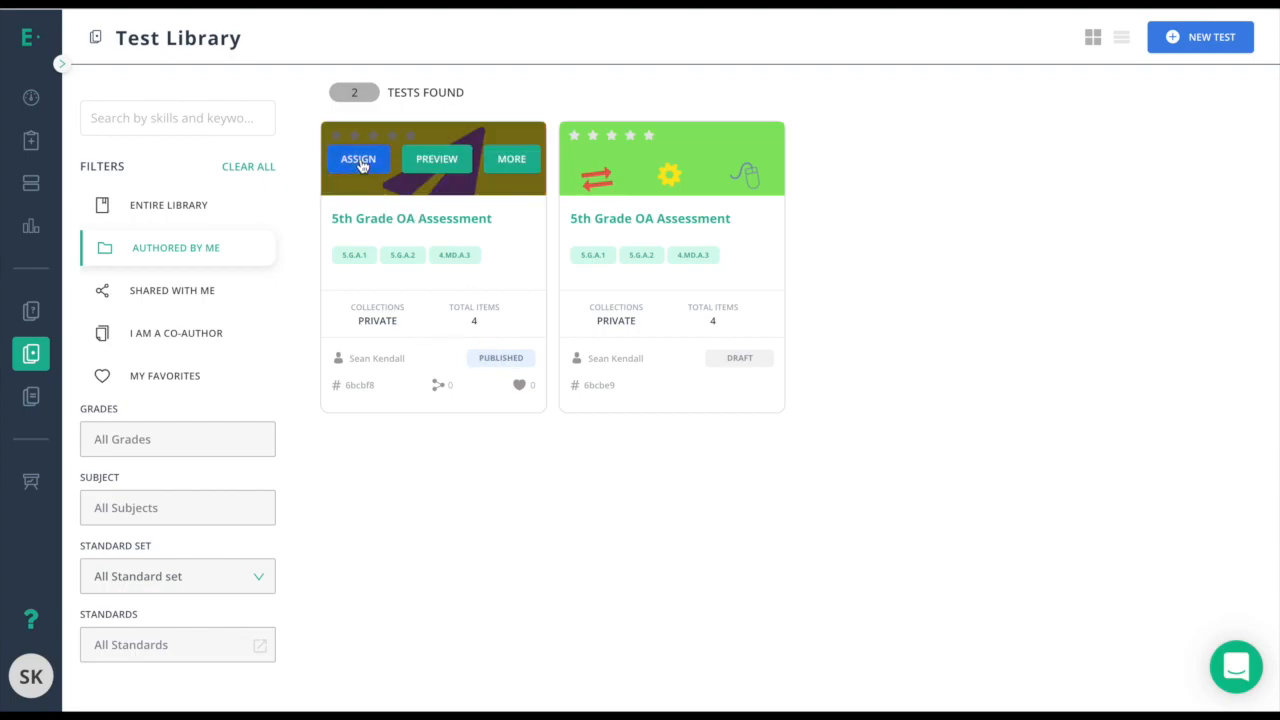
{"action": "left_click", "coordinate": [359, 161]}
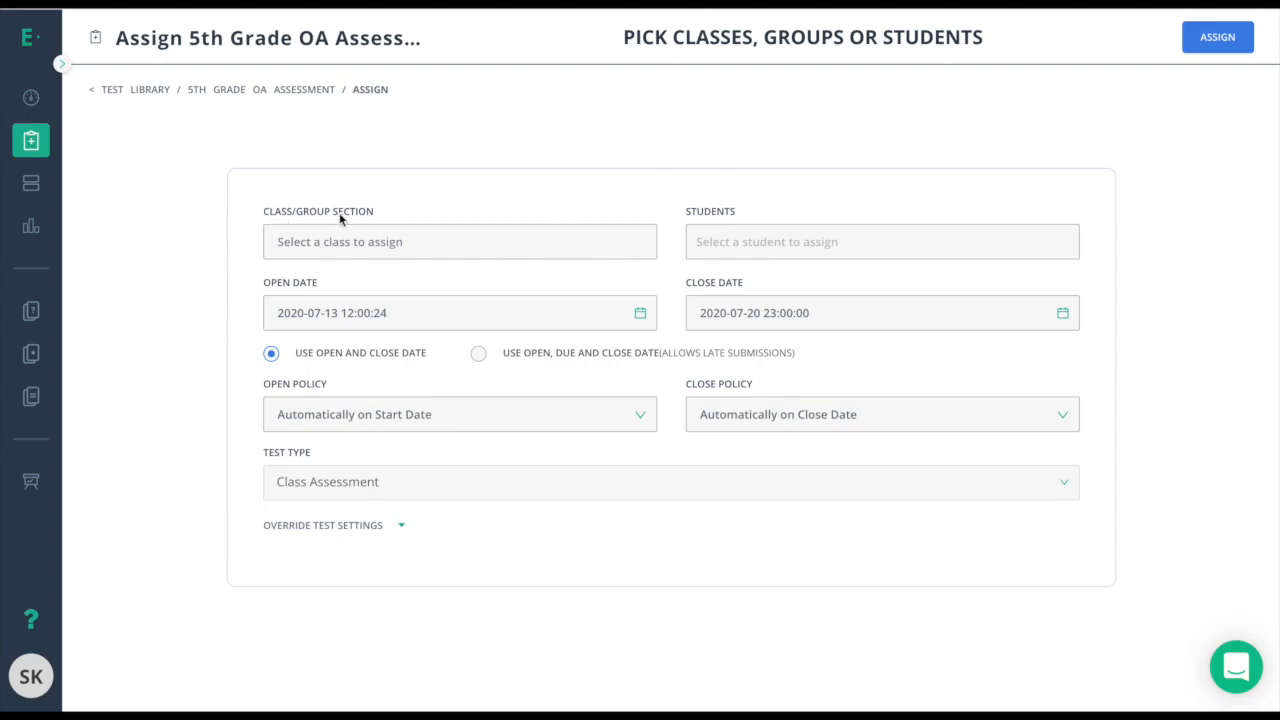
{"action": "left_click", "coordinate": [348, 241]}
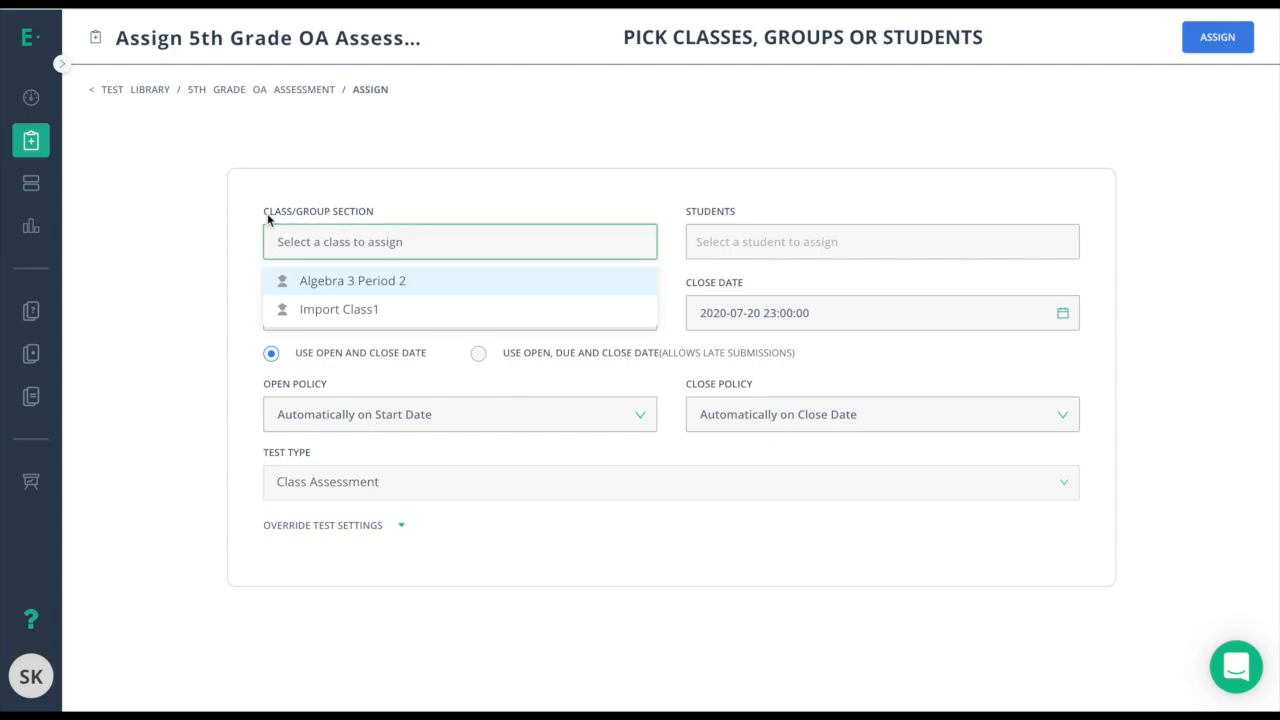
{"action": "left_click", "coordinate": [314, 287]}
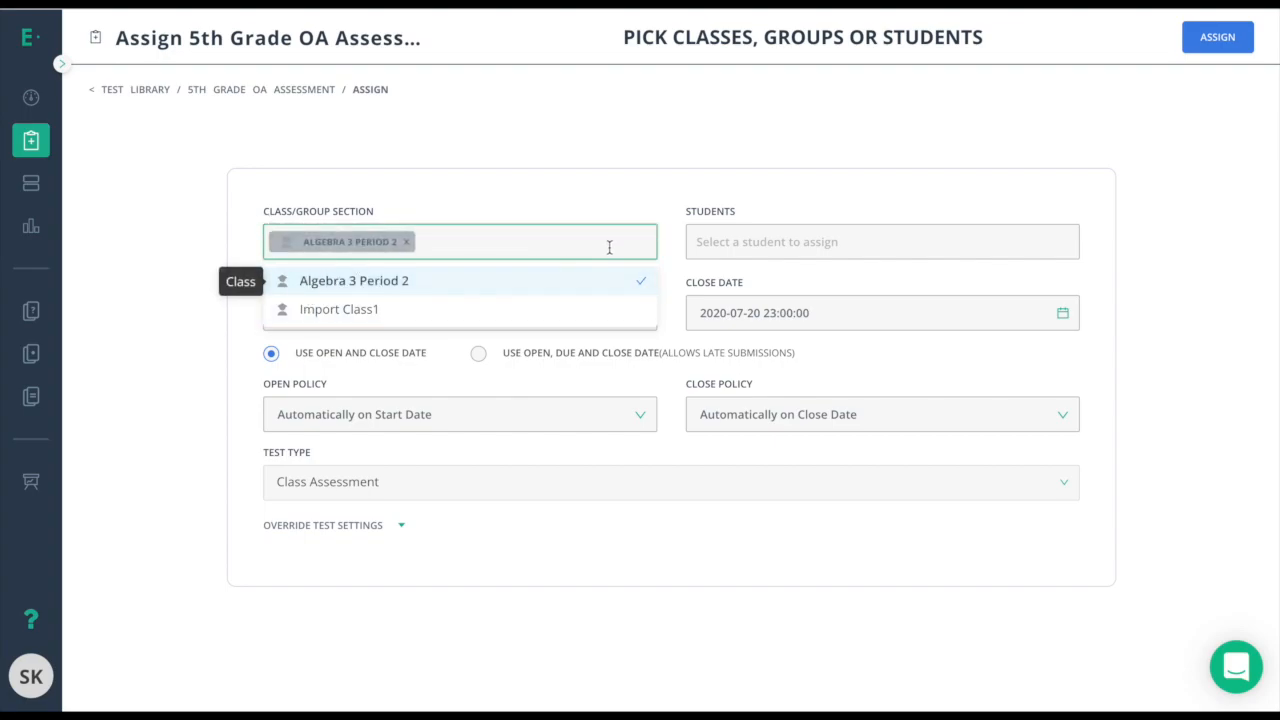
{"action": "left_click", "coordinate": [641, 177]}
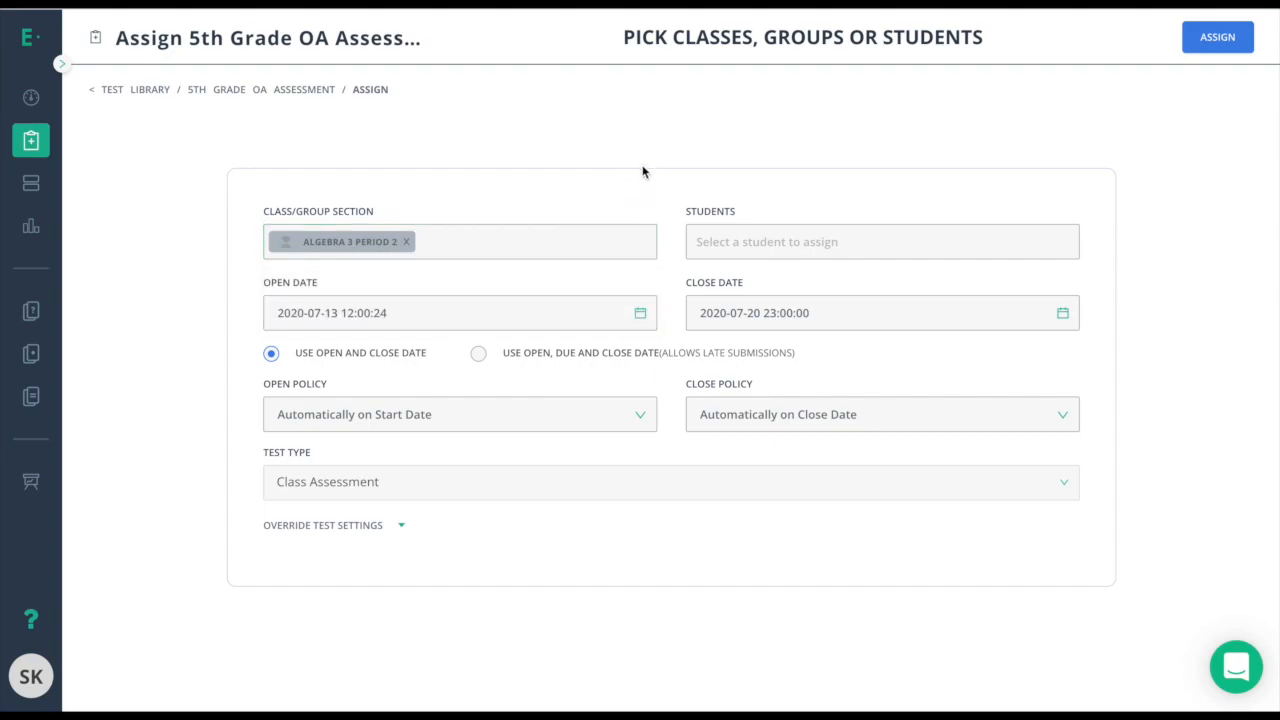
Pick two individual students, then deselect them so the whole class is assigned.
{"action": "left_click", "coordinate": [774, 246]}
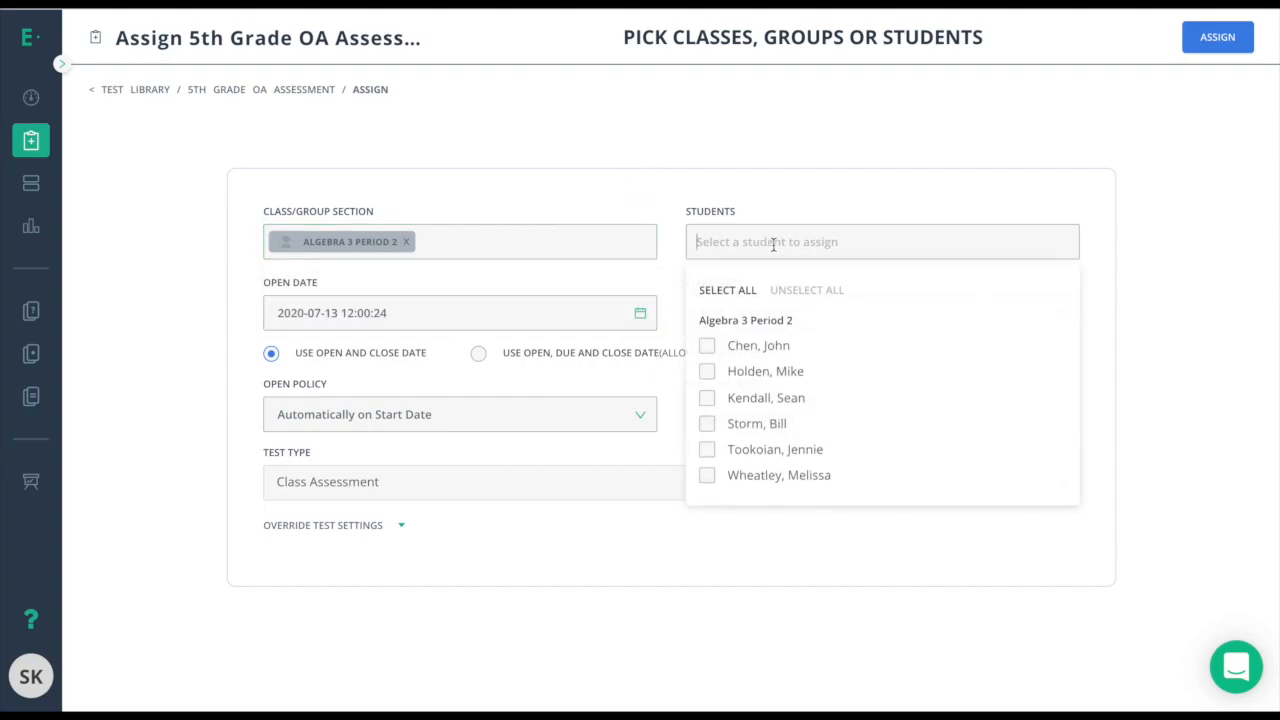
{"action": "left_click", "coordinate": [707, 346]}
{"action": "left_click", "coordinate": [707, 372]}
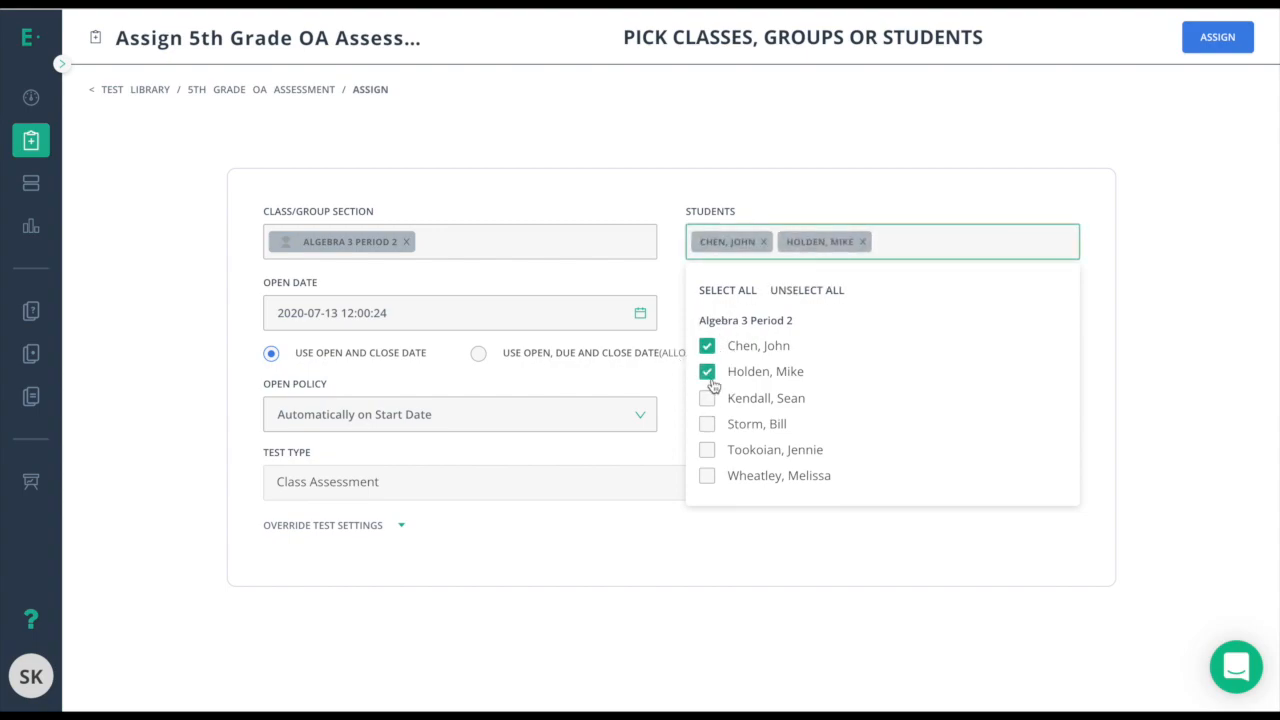
{"action": "left_click", "coordinate": [709, 374]}
{"action": "left_click", "coordinate": [709, 349]}
{"action": "left_click", "coordinate": [755, 184]}
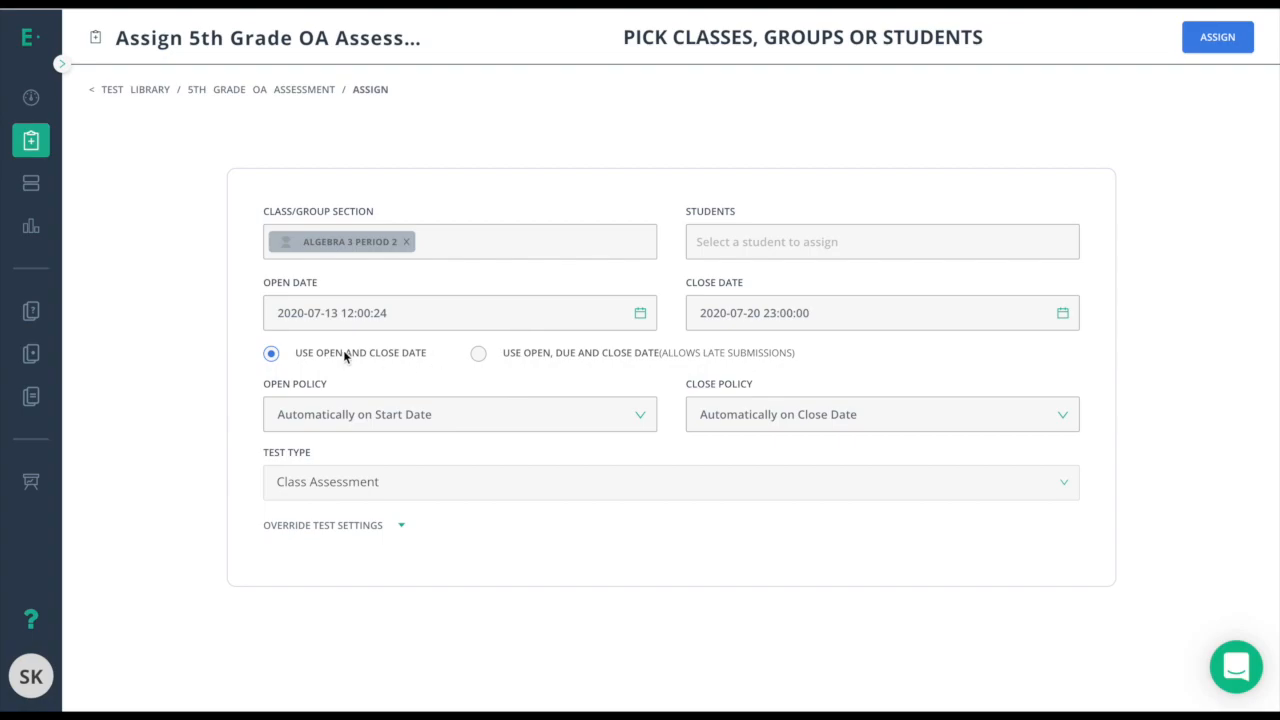
{"action": "left_click", "coordinate": [1063, 314]}
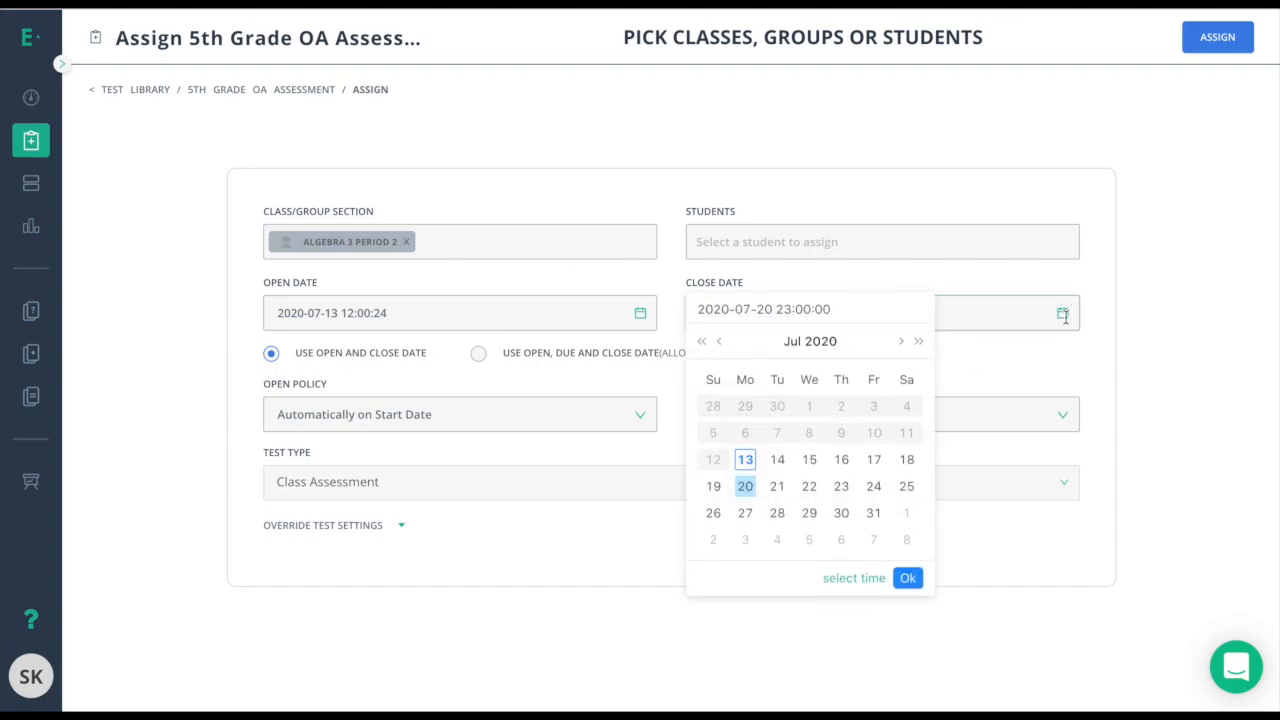
{"action": "left_click", "coordinate": [745, 514]}
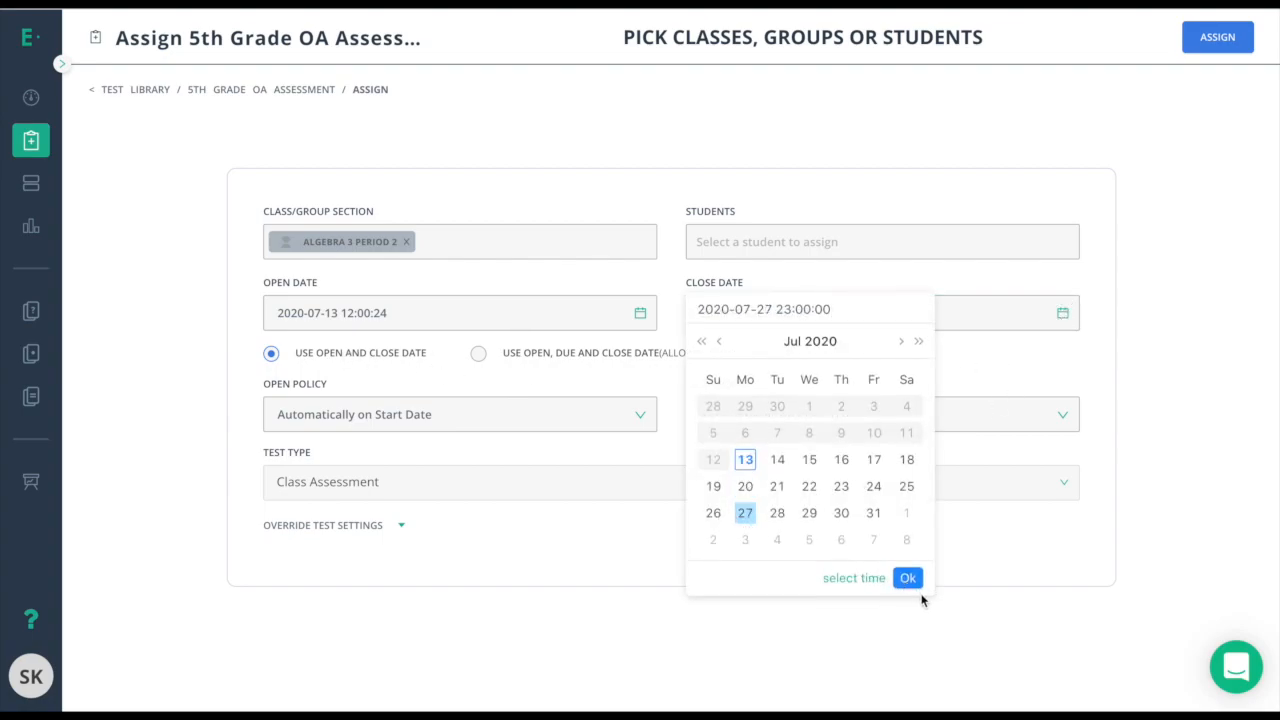
{"action": "left_click", "coordinate": [907, 580]}
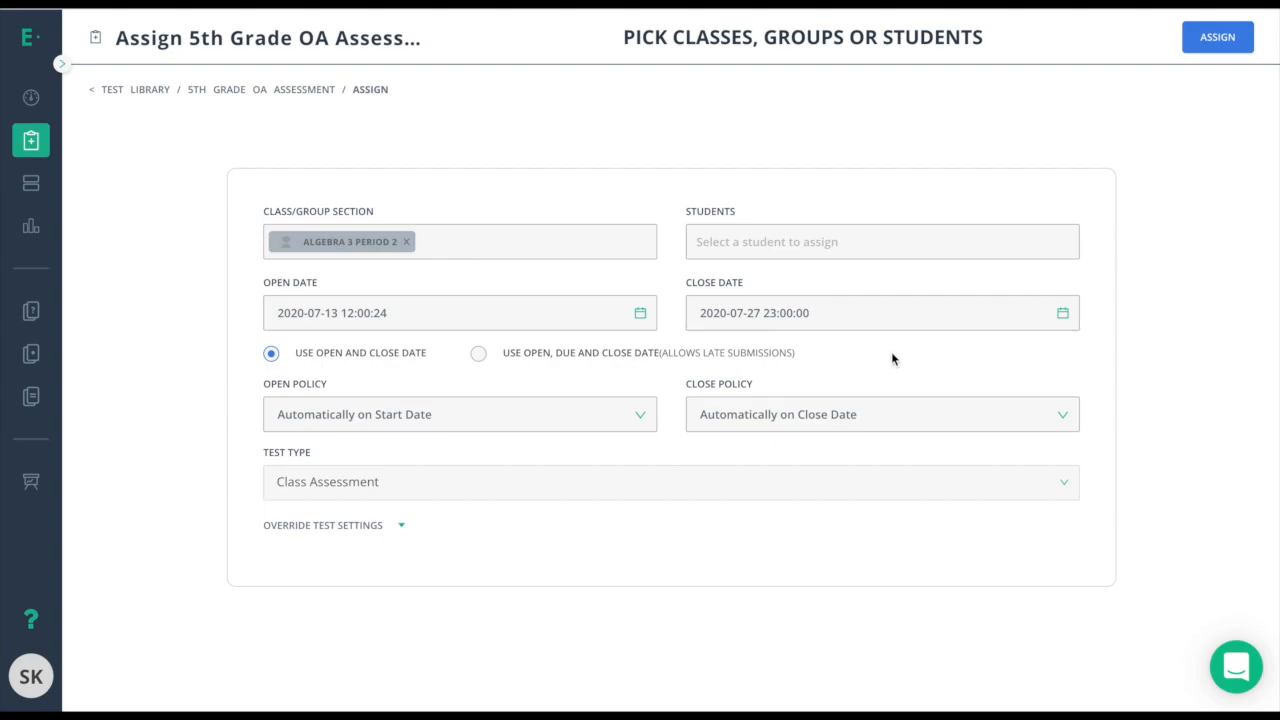
Review the Open Policy, Close Policy and Test Type options, keeping Class Assessment unchanged.
{"action": "left_click", "coordinate": [481, 424]}
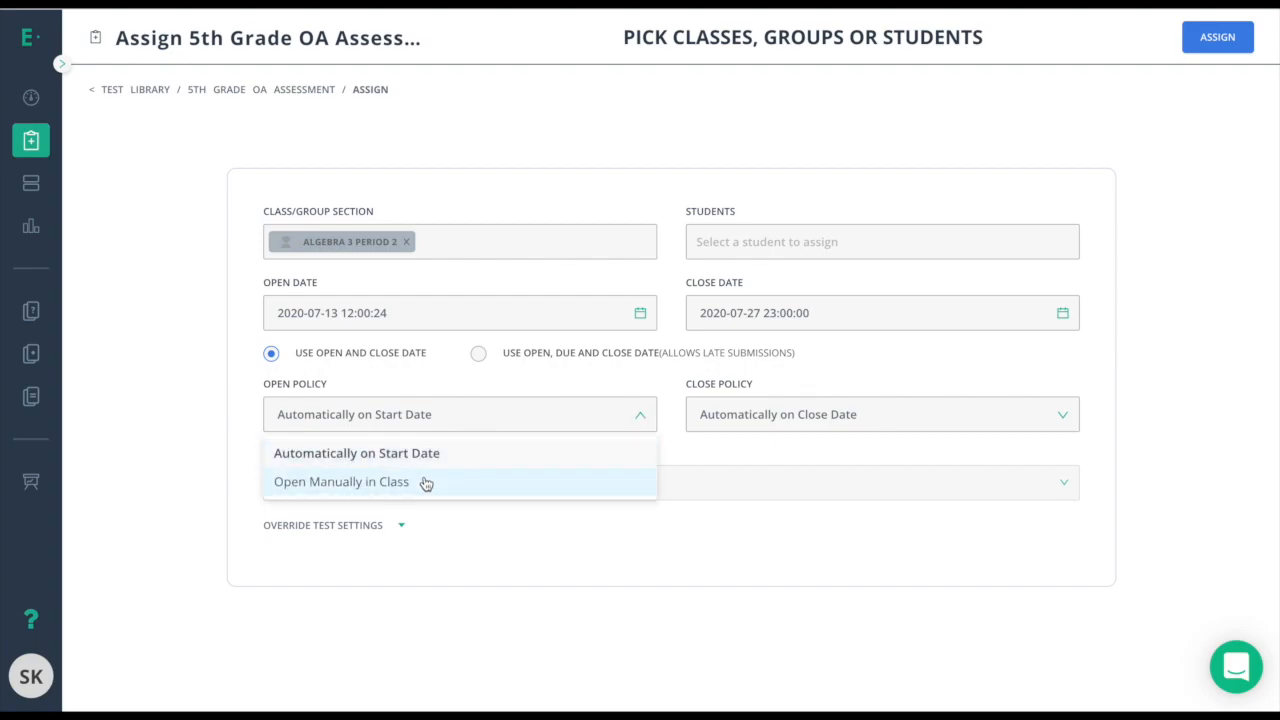
{"action": "left_click", "coordinate": [757, 410]}
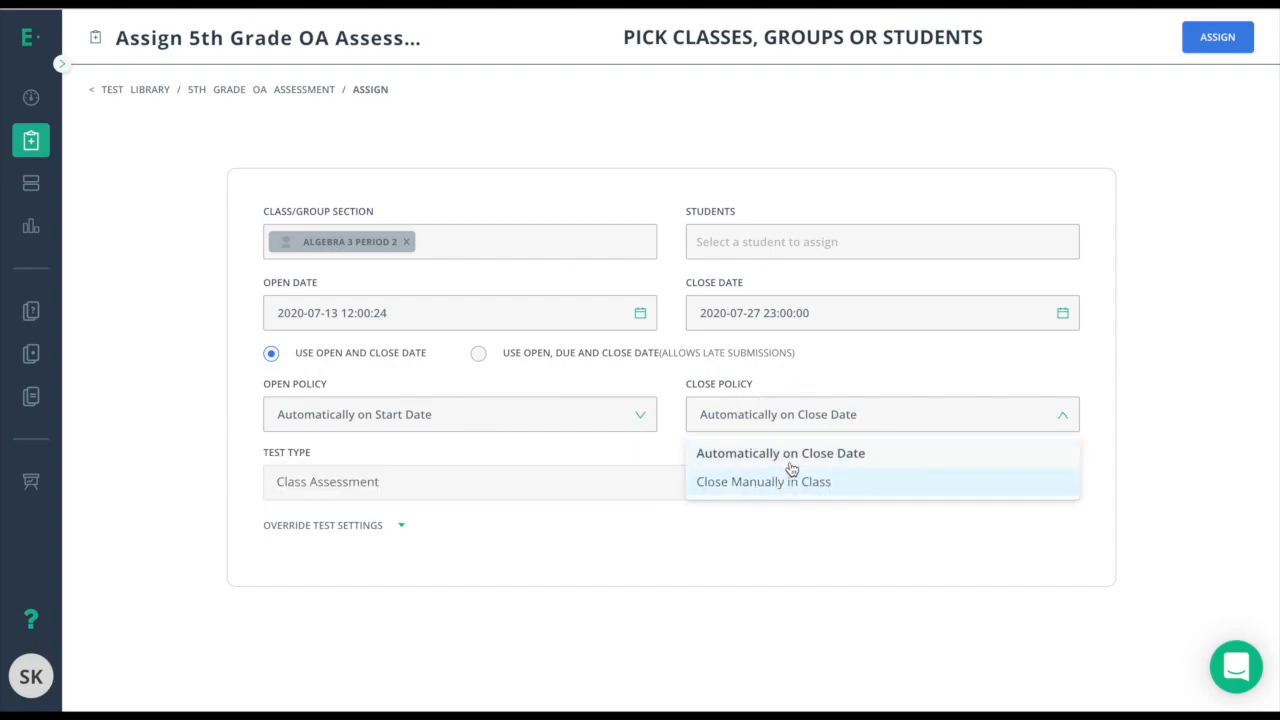
{"action": "left_click", "coordinate": [781, 378]}
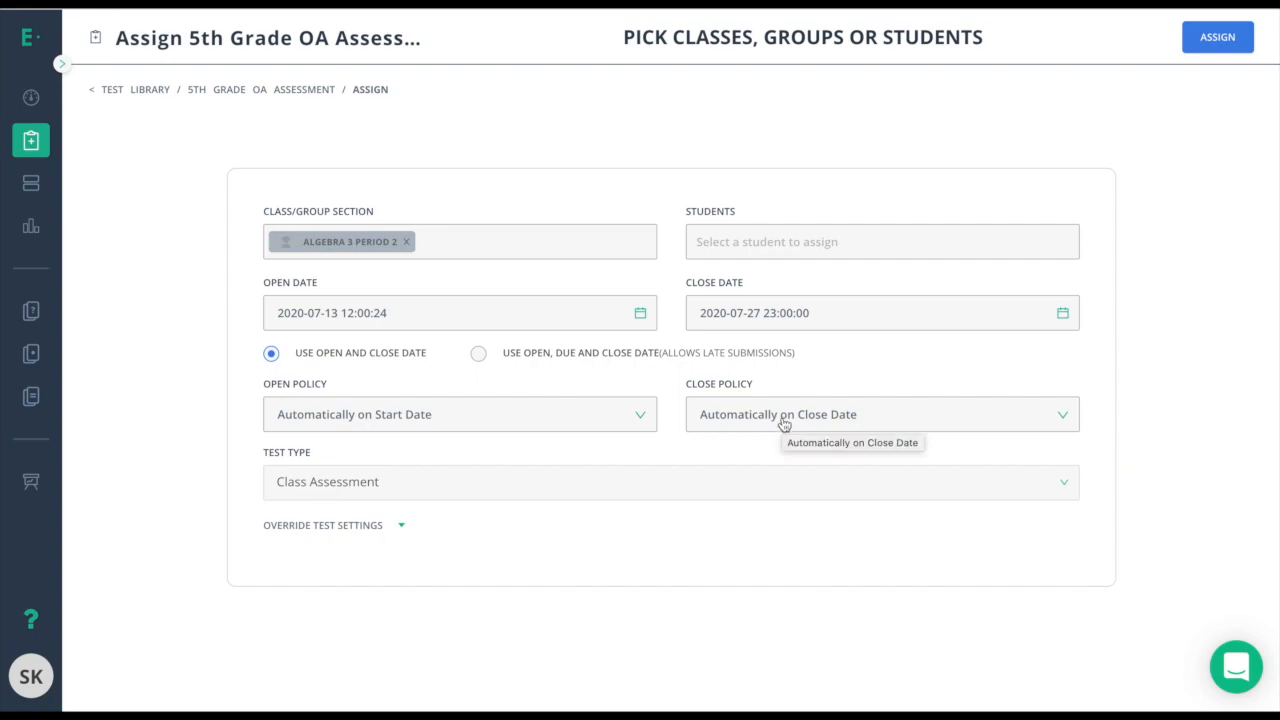
{"action": "left_click", "coordinate": [443, 492]}
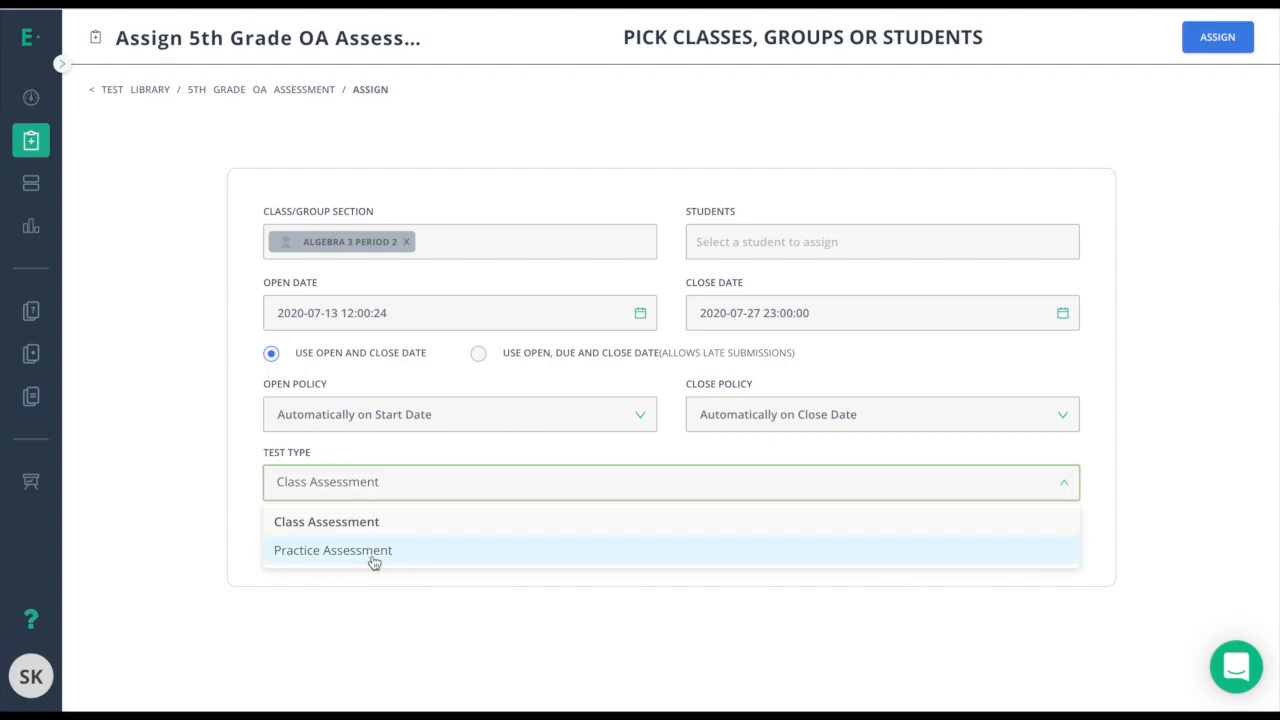
{"action": "left_click", "coordinate": [360, 454]}
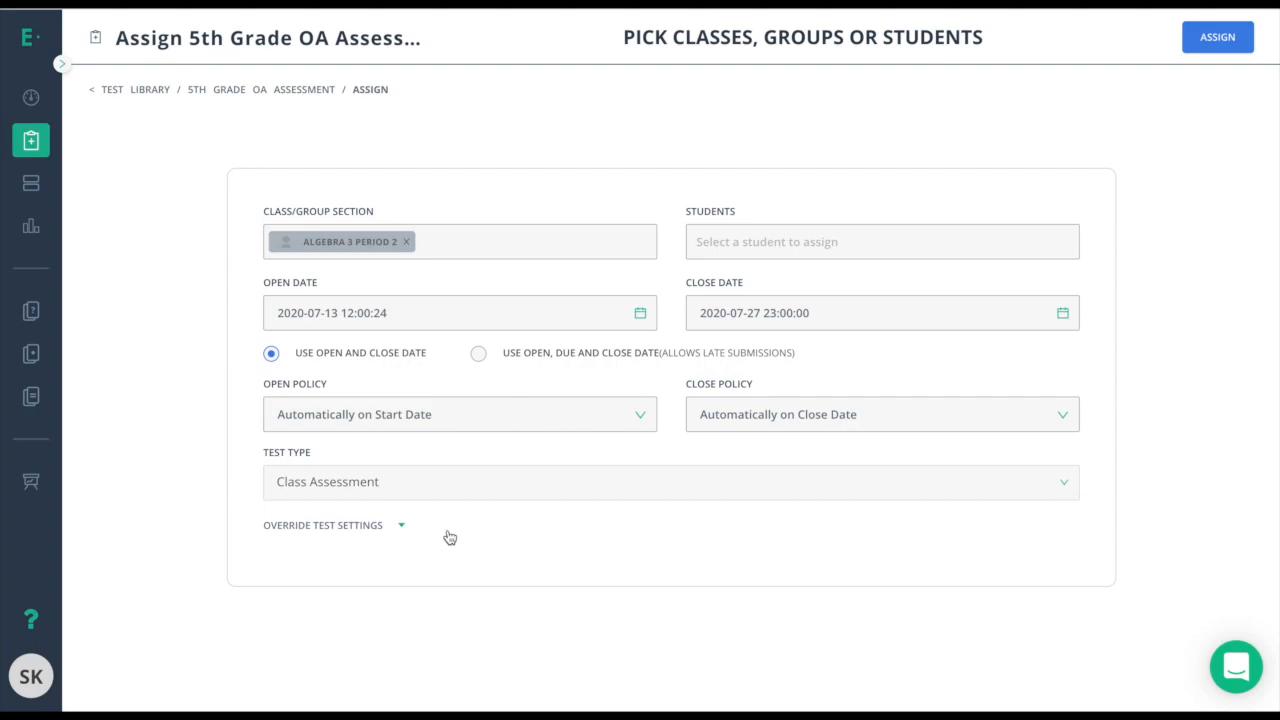
Expand Override Test Settings, look through its options, then collapse the section again.
{"action": "left_click", "coordinate": [351, 530]}
{"action": "scroll", "coordinate": [370, 508], "scroll_direction": "down", "scroll_amount": 3}
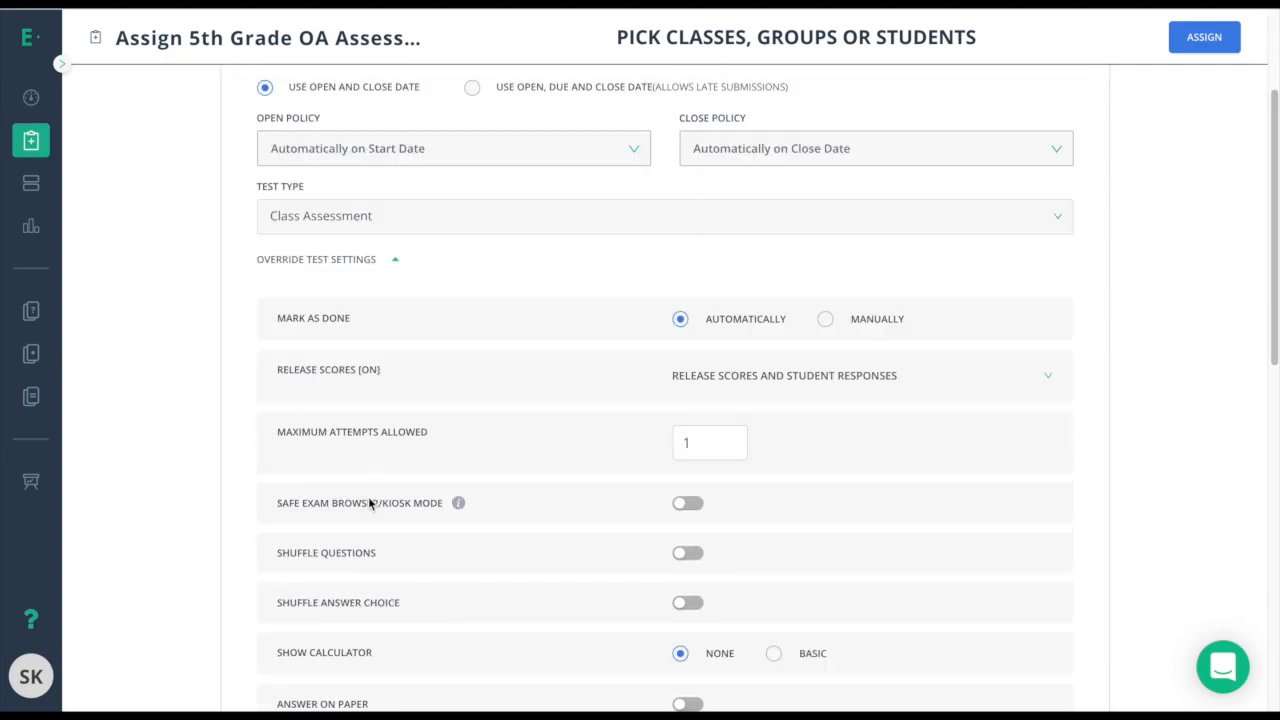
{"action": "scroll", "coordinate": [427, 577], "scroll_direction": "down", "scroll_amount": 1}
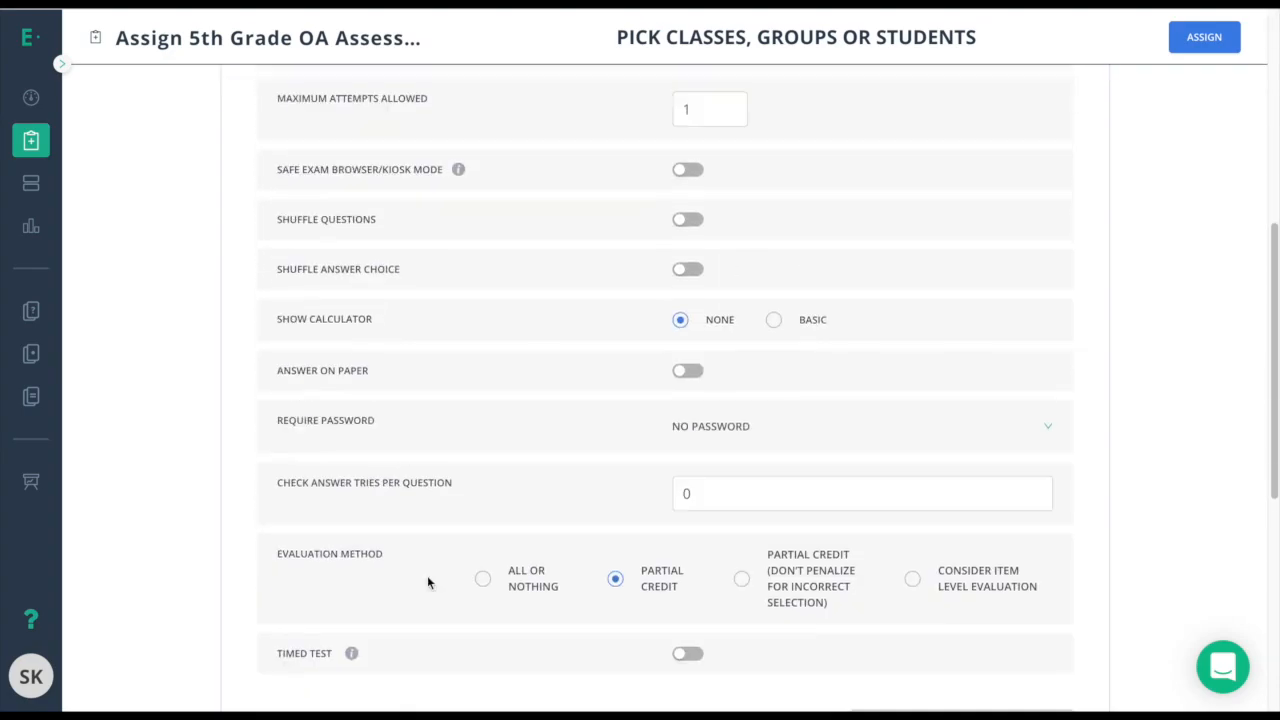
{"action": "scroll", "coordinate": [427, 577], "scroll_direction": "up", "scroll_amount": 5}
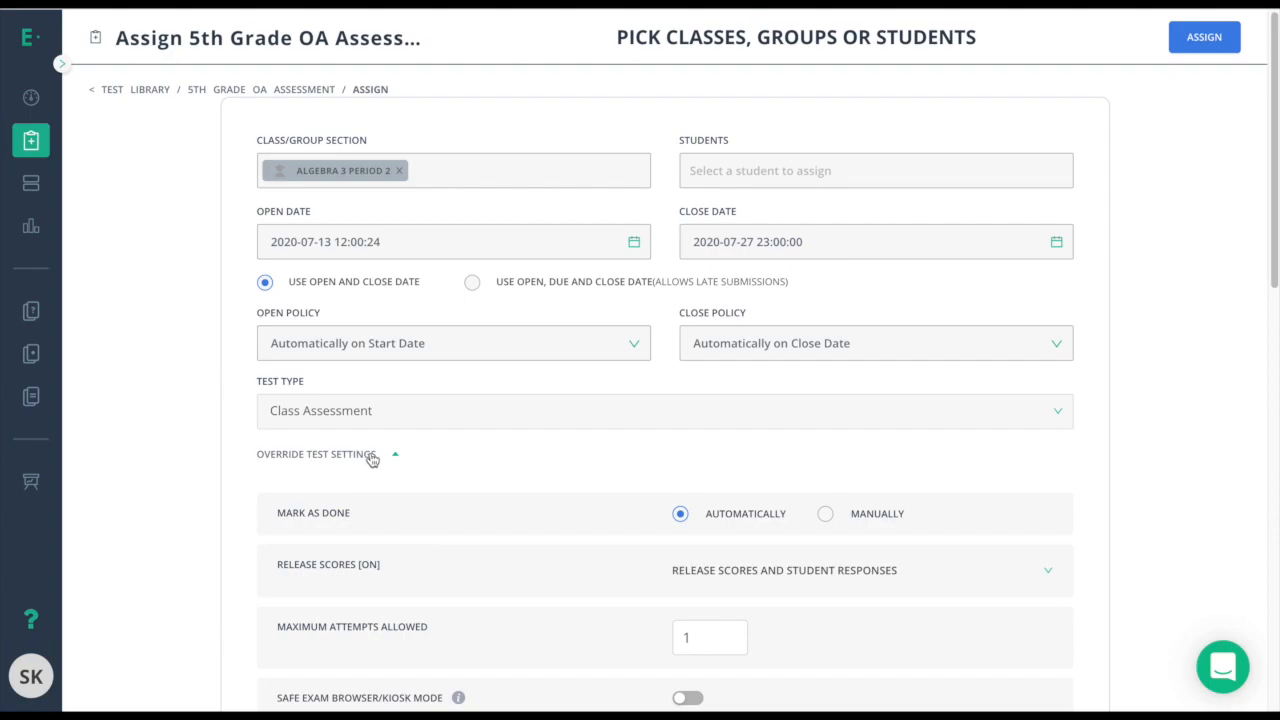
{"action": "left_click", "coordinate": [372, 455]}
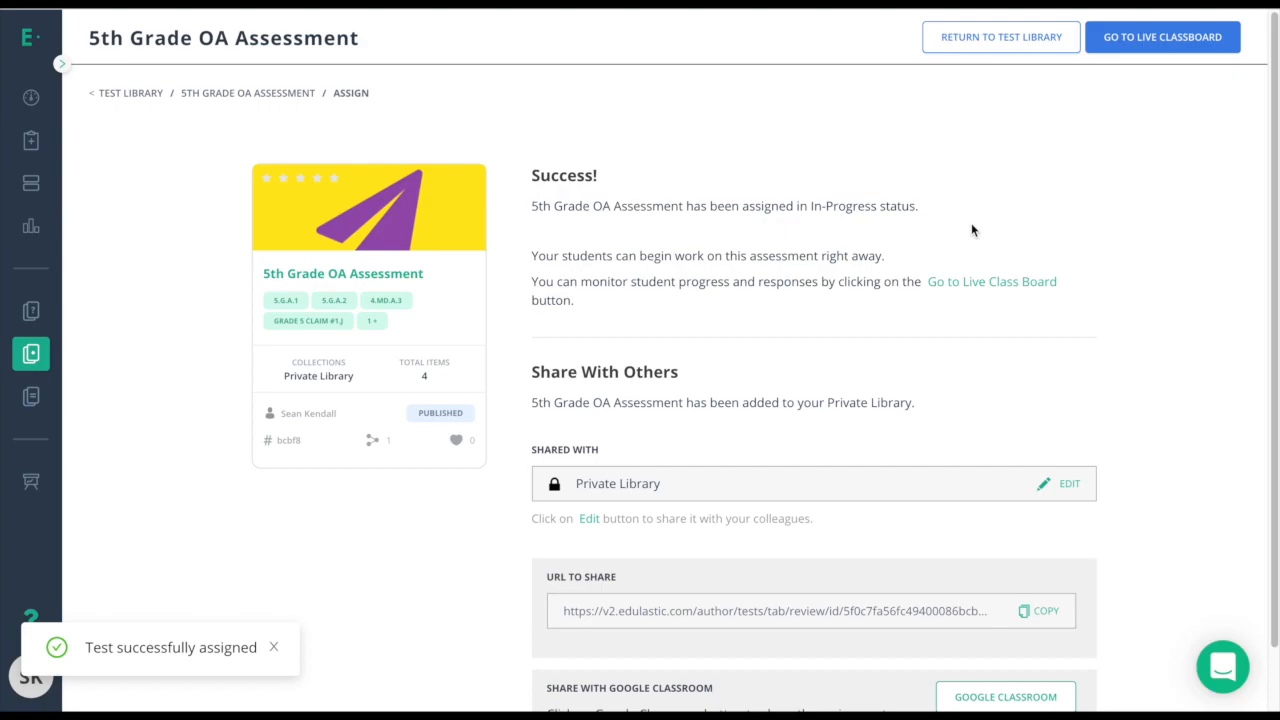
Scroll down the assignment success page to view its sharing options.
{"action": "scroll", "coordinate": [971, 226], "scroll_direction": "down", "scroll_amount": 1}
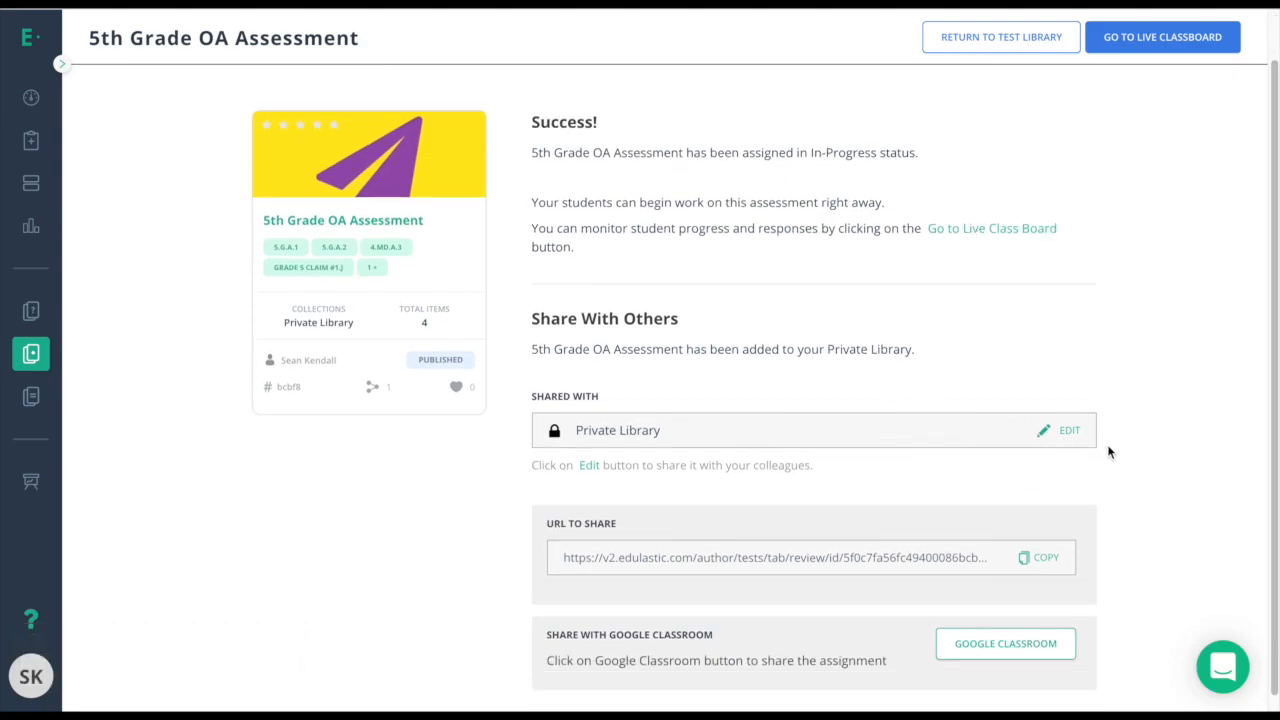
{"action": "scroll", "coordinate": [1130, 451], "scroll_direction": "down", "scroll_amount": 1}
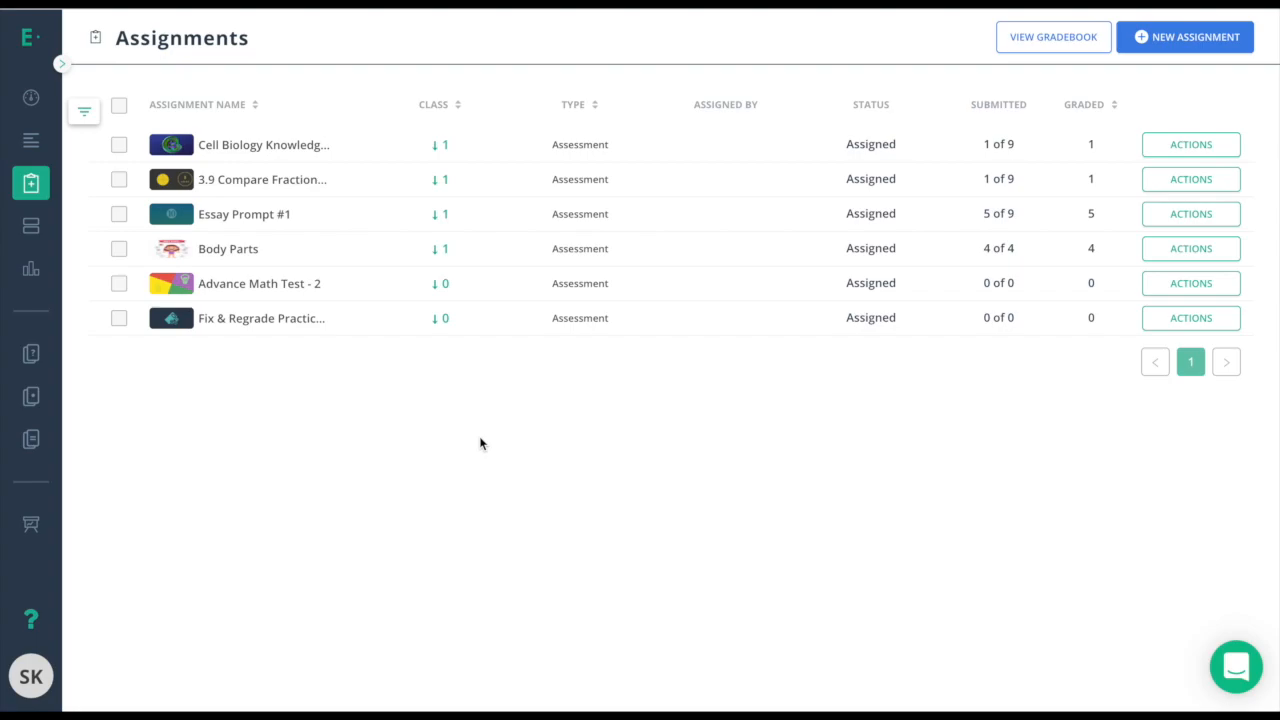
Expand the Cell Biology Knowledge Check classes and open that class's Live Class Board.
{"action": "left_click", "coordinate": [303, 155]}
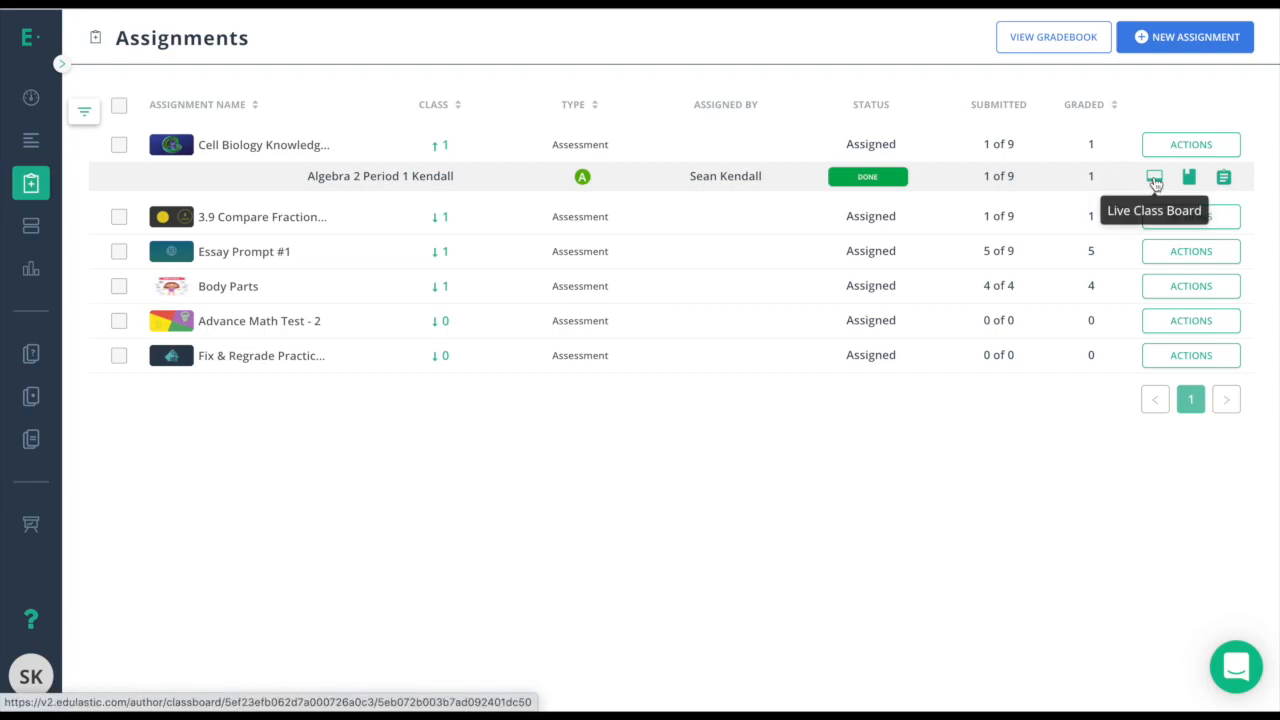
{"action": "left_click", "coordinate": [1155, 178]}
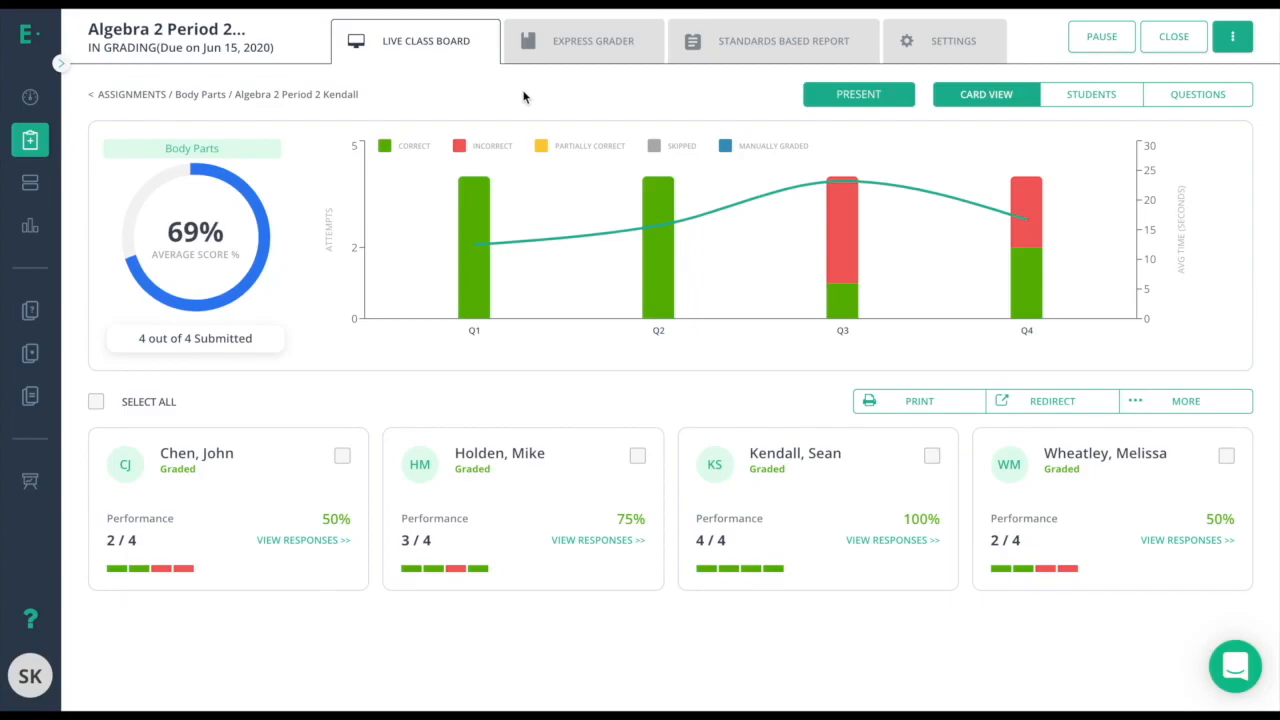
{"action": "mouse_move", "coordinate": [470, 275]}
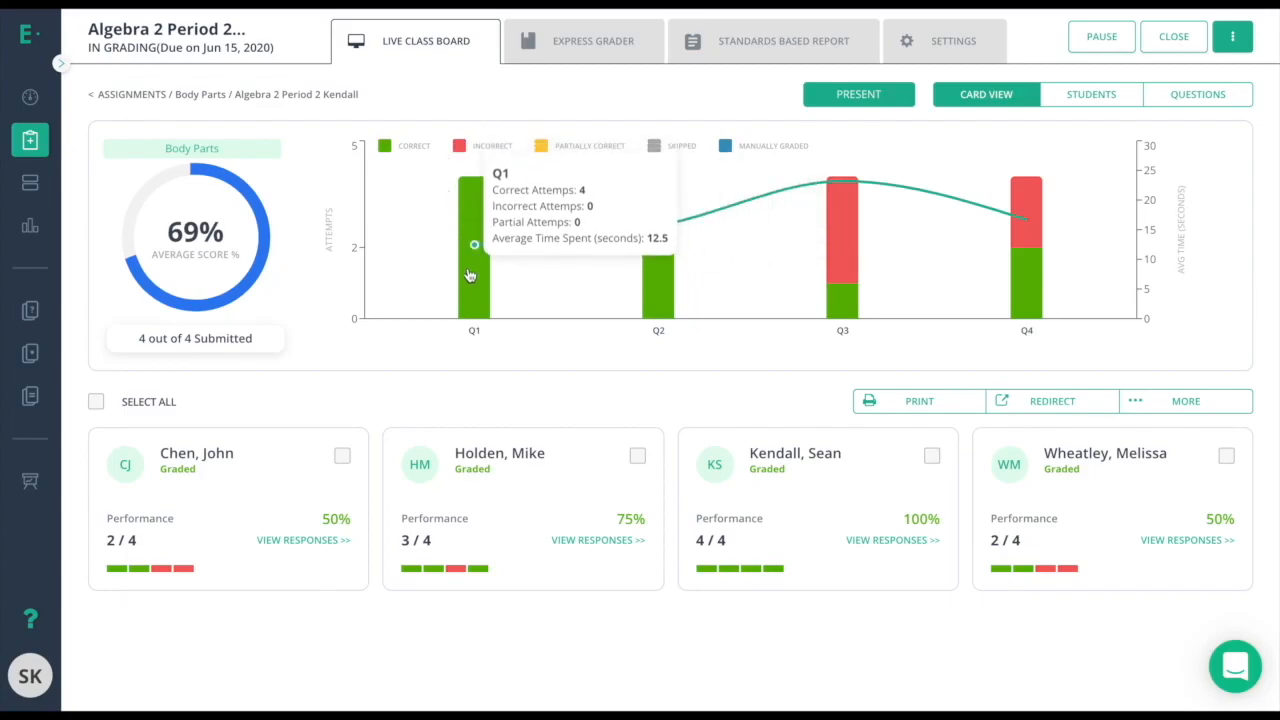
{"action": "left_click", "coordinate": [470, 275]}
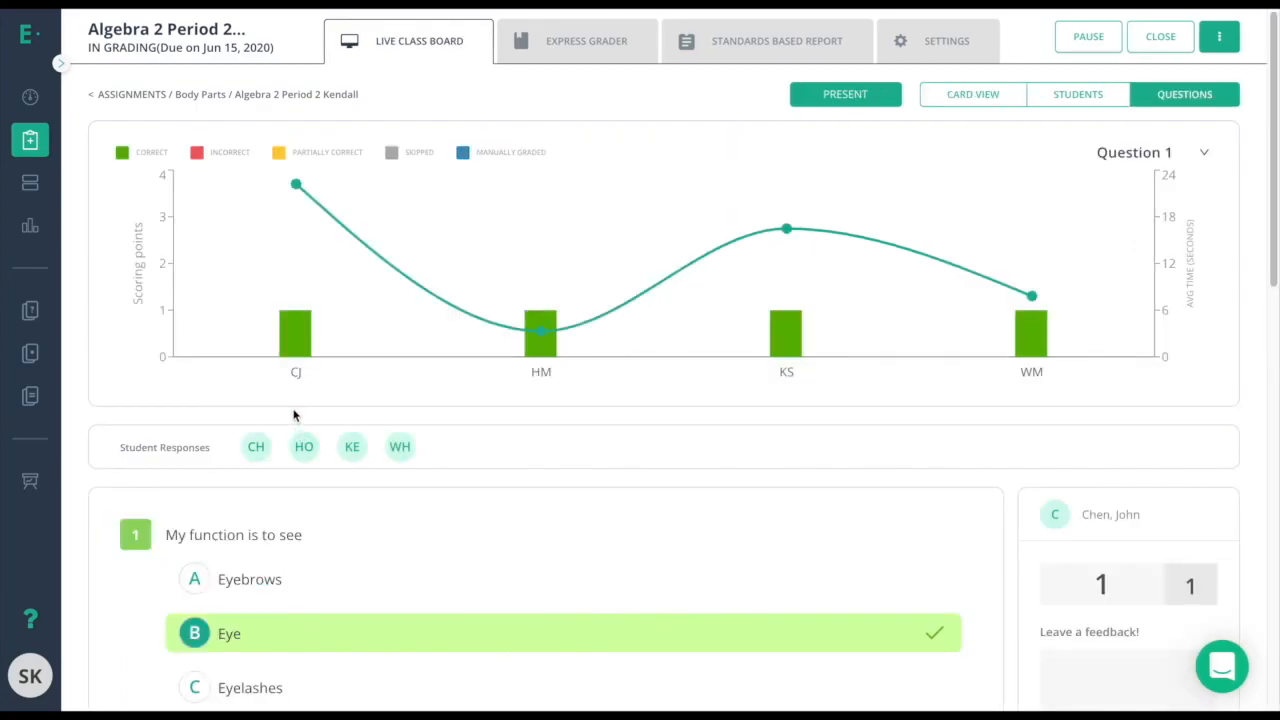
{"action": "scroll", "coordinate": [349, 455], "scroll_direction": "down", "scroll_amount": 2}
{"action": "scroll", "coordinate": [377, 532], "scroll_direction": "down", "scroll_amount": 2}
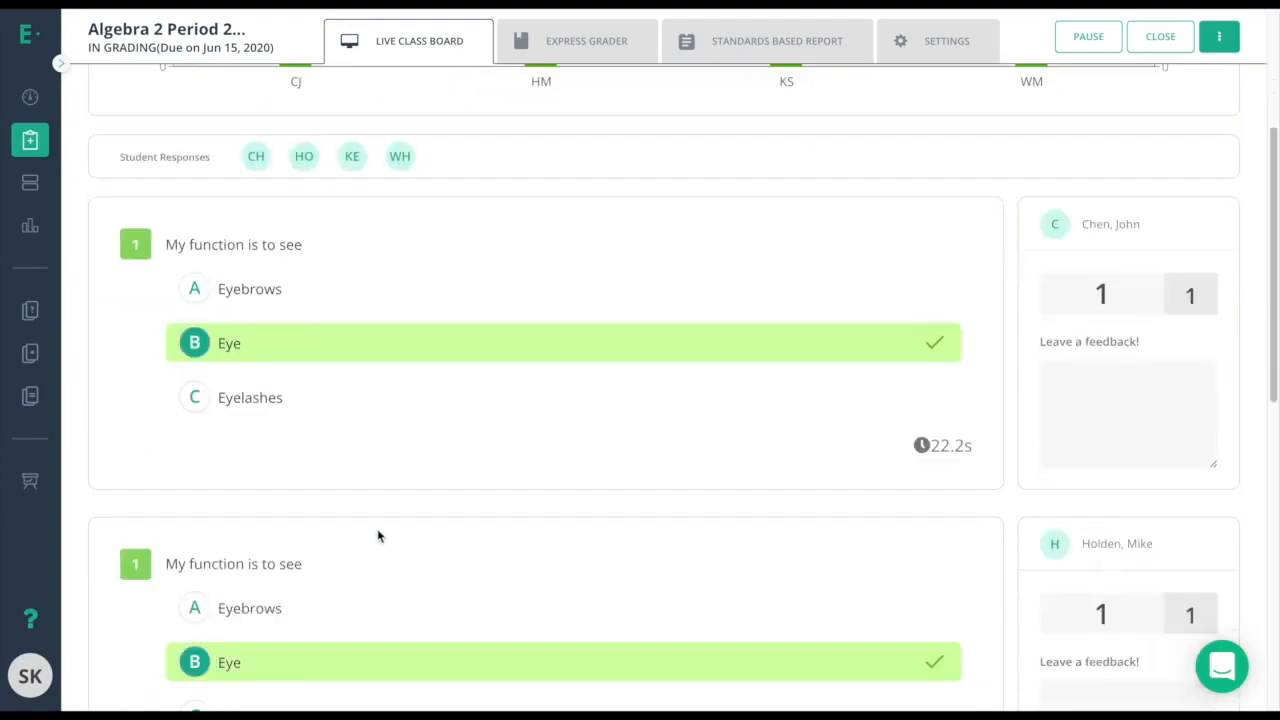
{"action": "scroll", "coordinate": [377, 528], "scroll_direction": "down", "scroll_amount": 7}
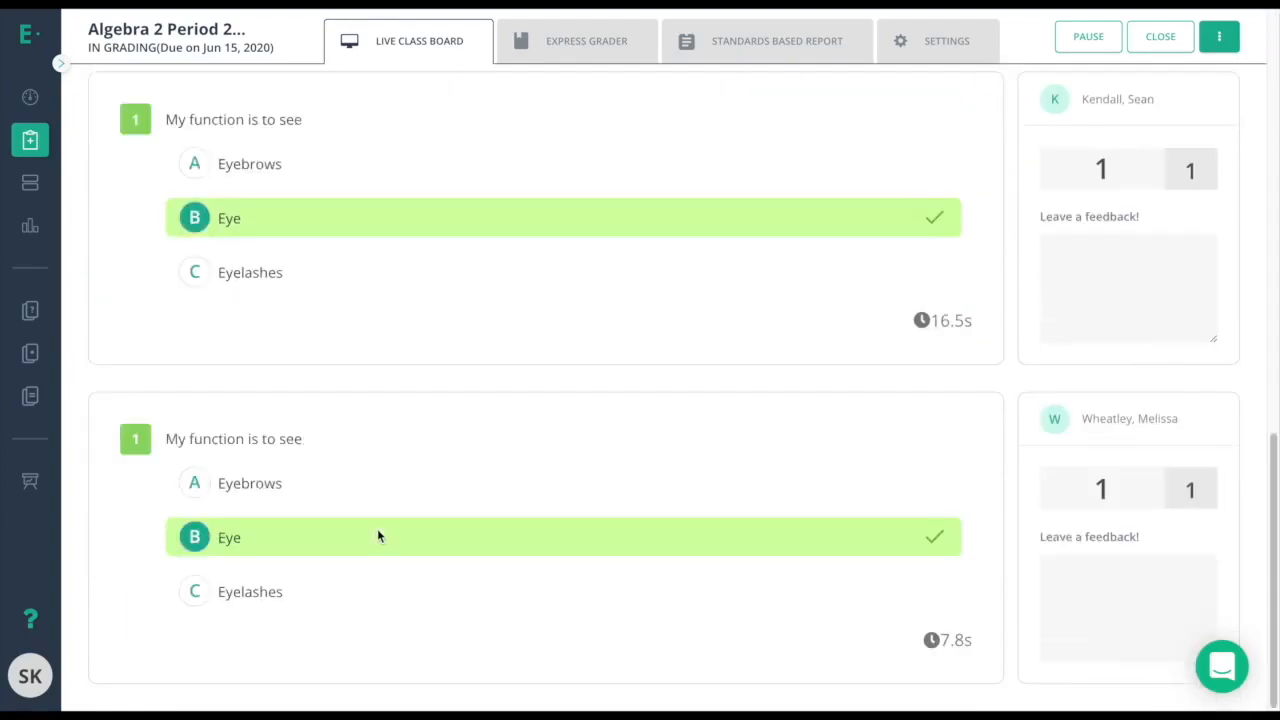
{"action": "scroll", "coordinate": [377, 528], "scroll_direction": "up", "scroll_amount": 11}
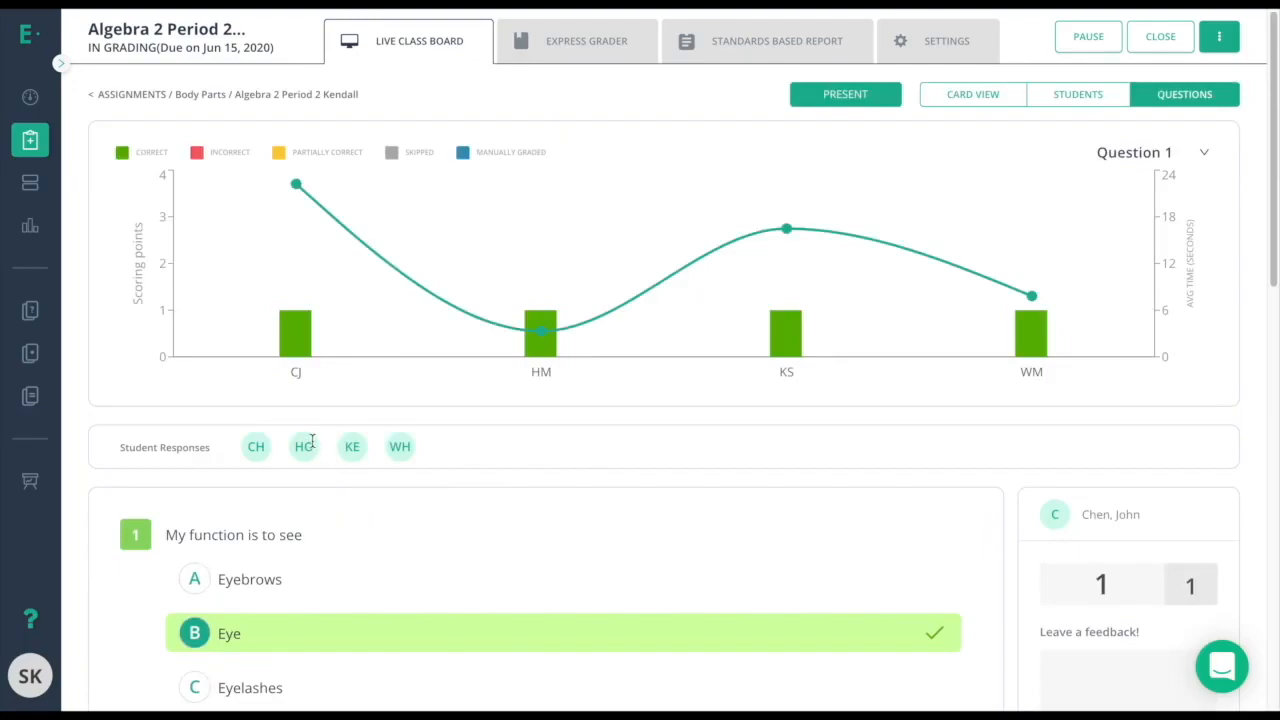
{"action": "scroll", "coordinate": [312, 441], "scroll_direction": "down", "scroll_amount": 5}
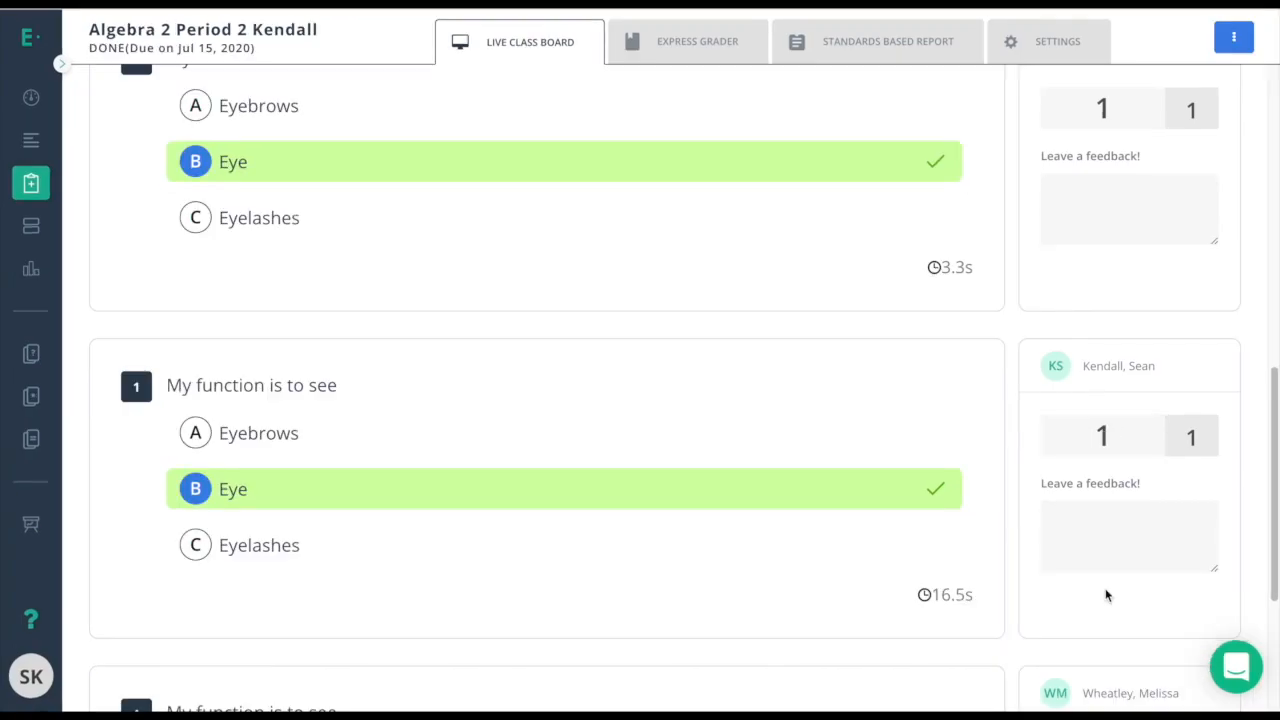
{"action": "scroll", "coordinate": [1105, 594], "scroll_direction": "up", "scroll_amount": 5}
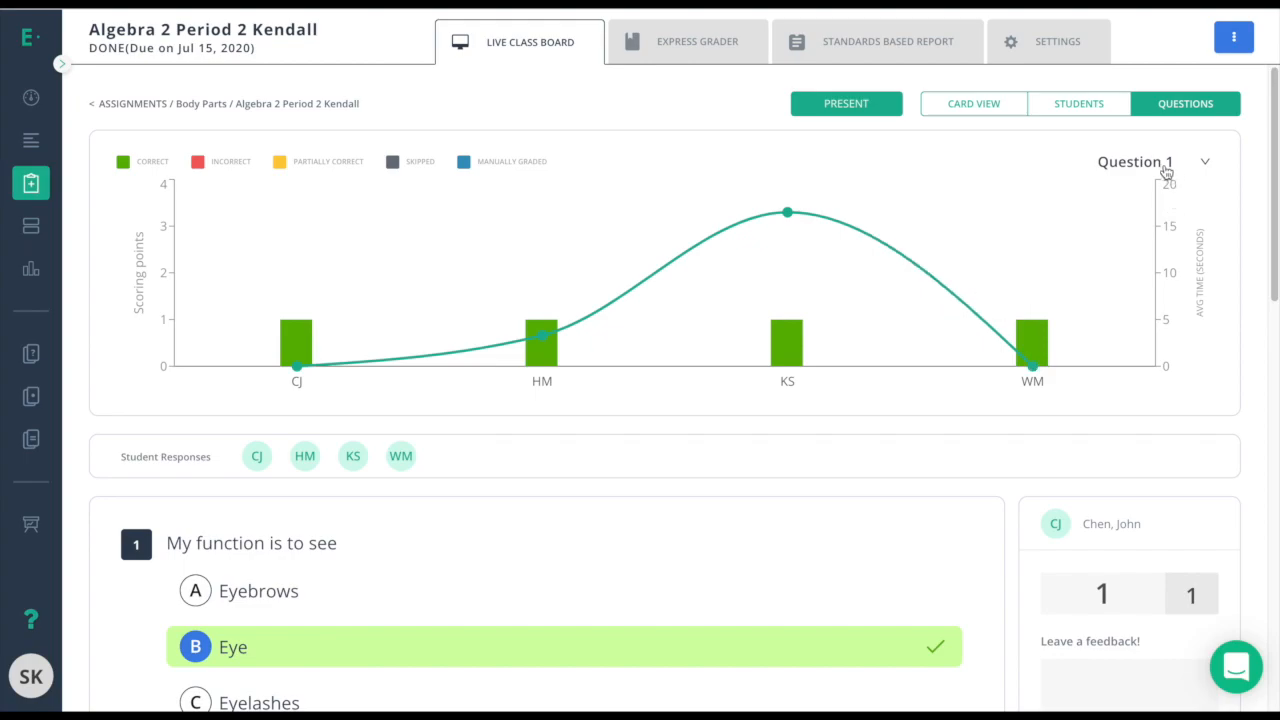
{"action": "left_click", "coordinate": [1164, 171]}
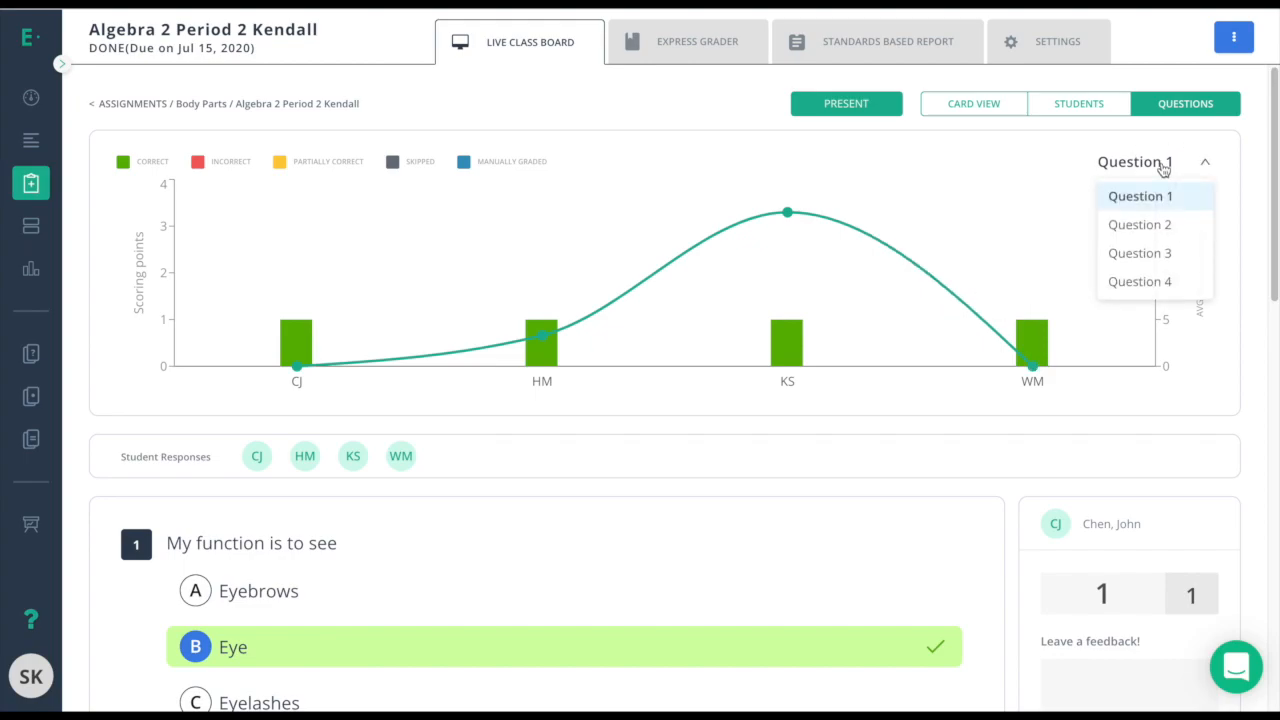
{"action": "left_click", "coordinate": [1157, 256]}
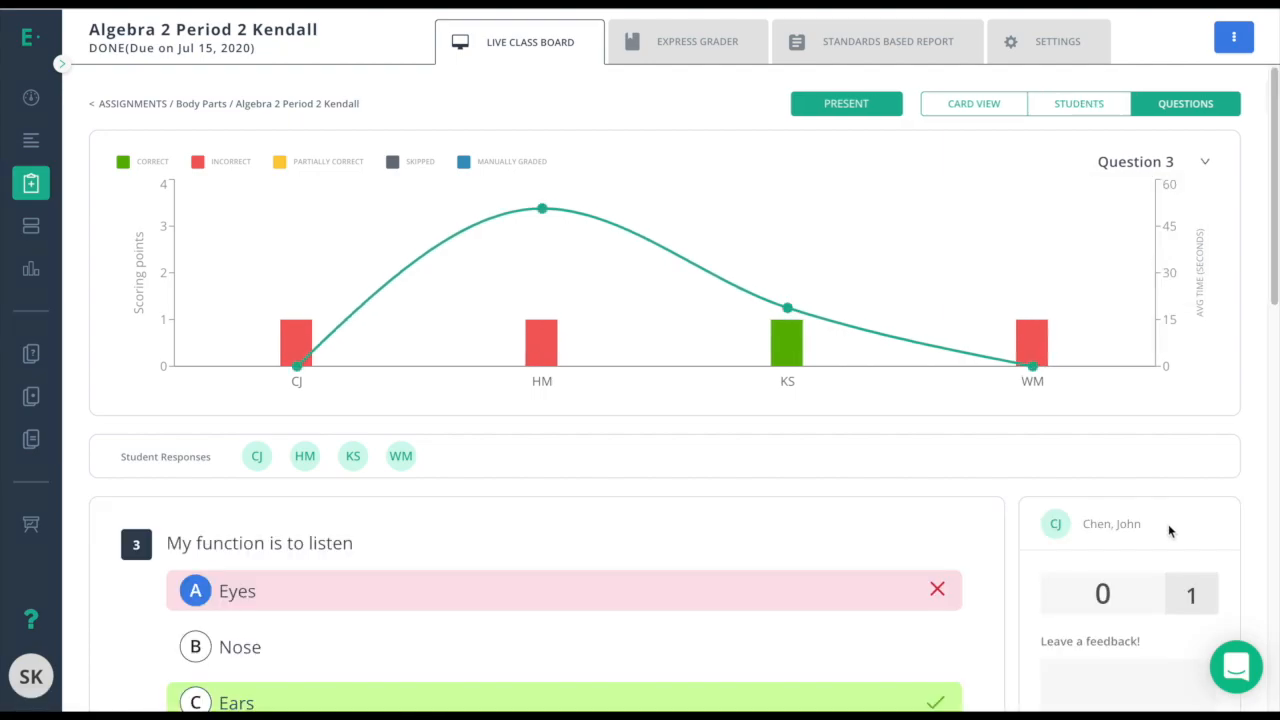
{"action": "left_click", "coordinate": [983, 104]}
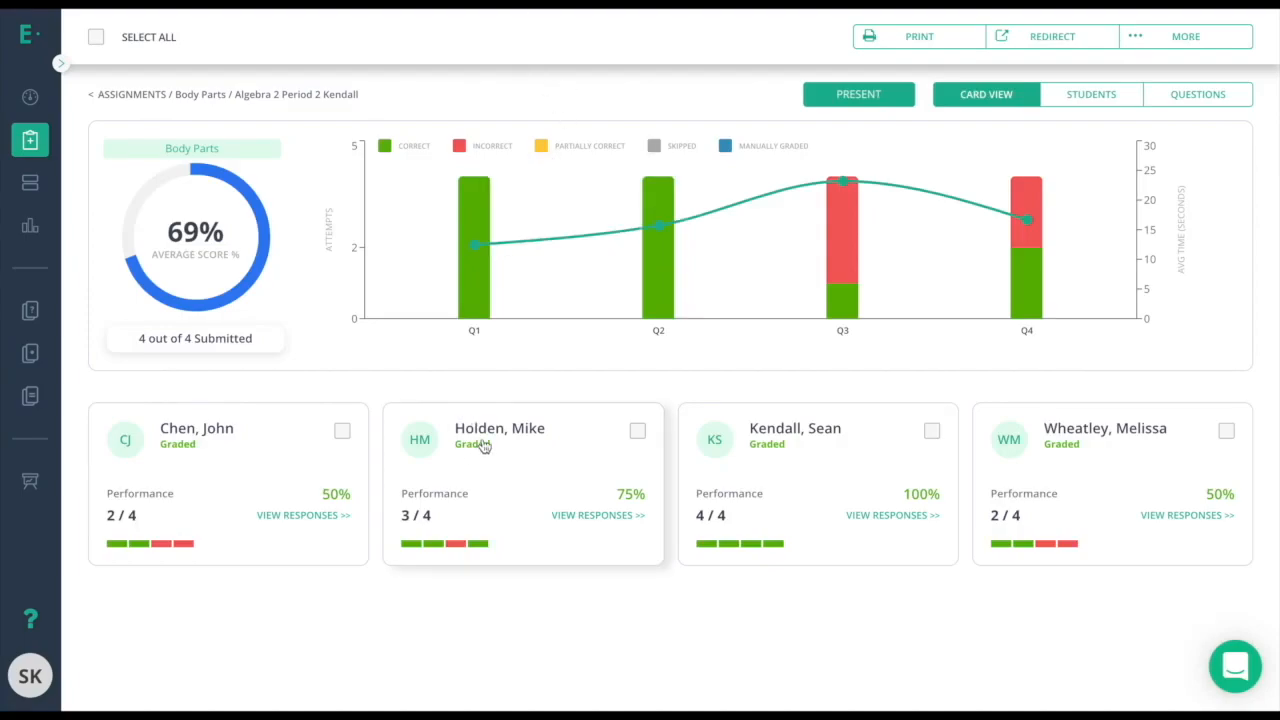
{"action": "left_click", "coordinate": [483, 446]}
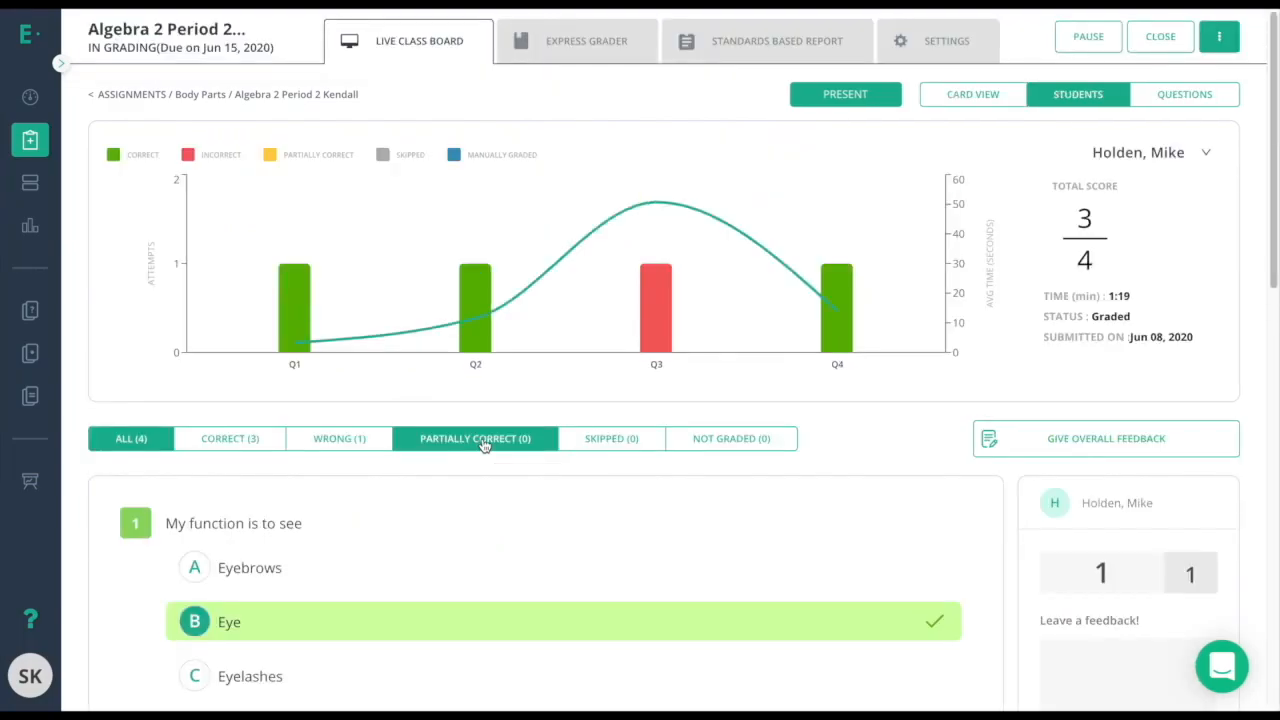
{"action": "scroll", "coordinate": [532, 500], "scroll_direction": "down", "scroll_amount": 2}
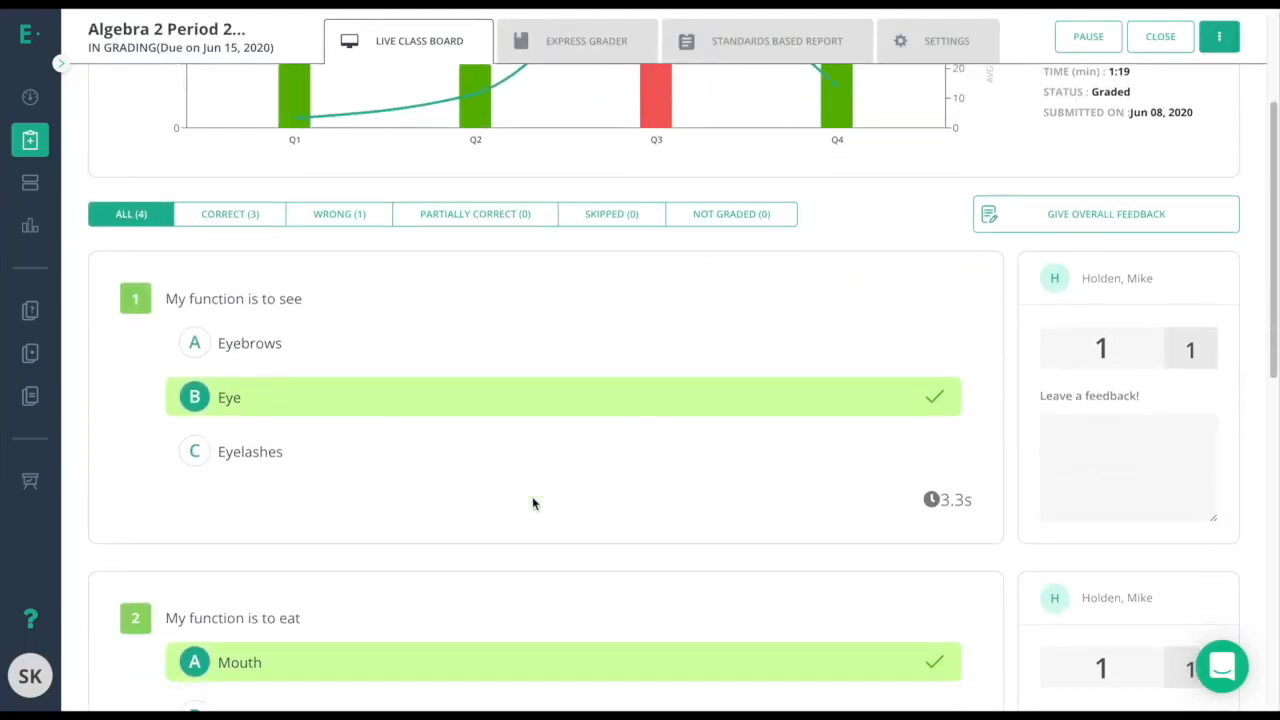
{"action": "scroll", "coordinate": [532, 503], "scroll_direction": "down", "scroll_amount": 5}
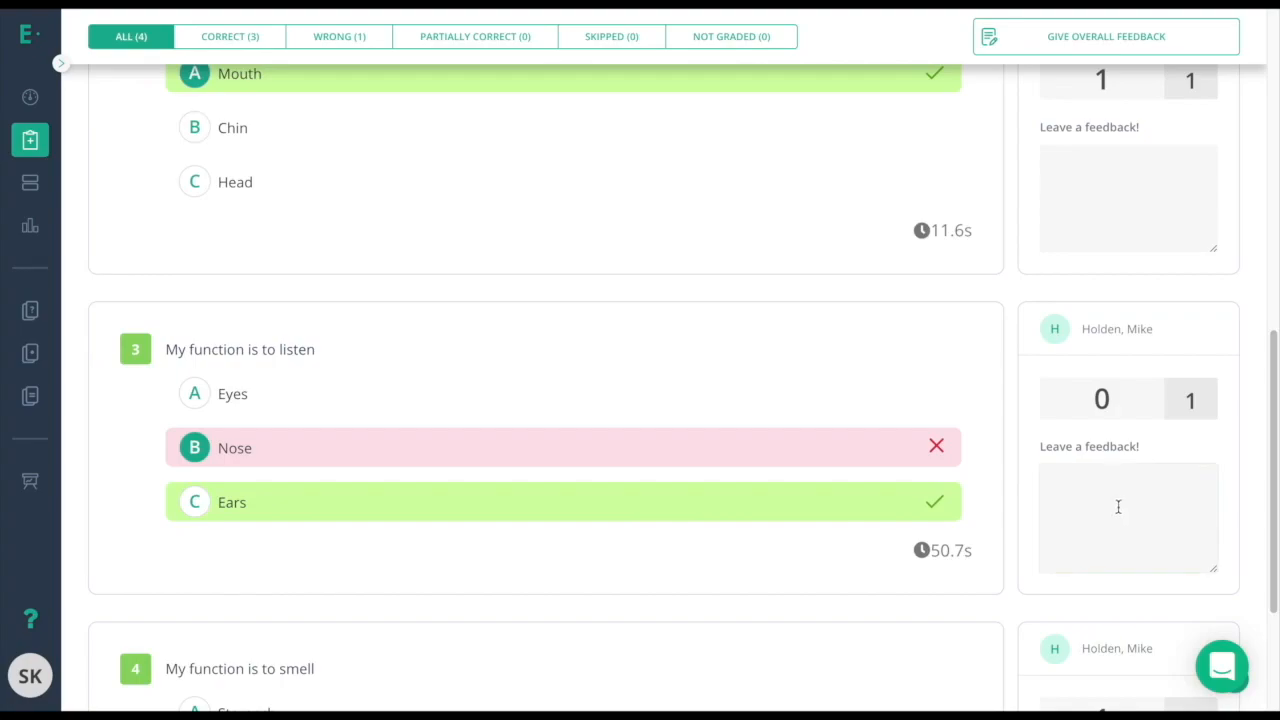
{"action": "scroll", "coordinate": [1094, 477], "scroll_direction": "up", "scroll_amount": 5}
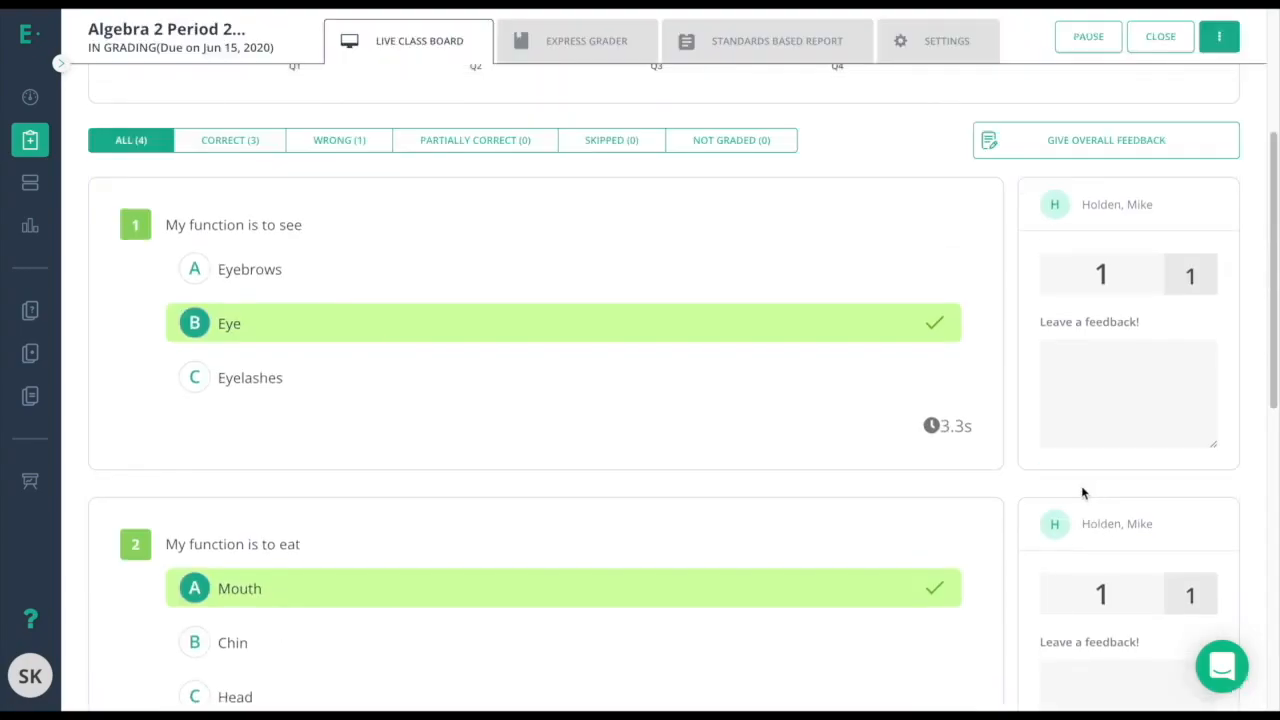
{"action": "scroll", "coordinate": [1088, 491], "scroll_direction": "up", "scroll_amount": 3}
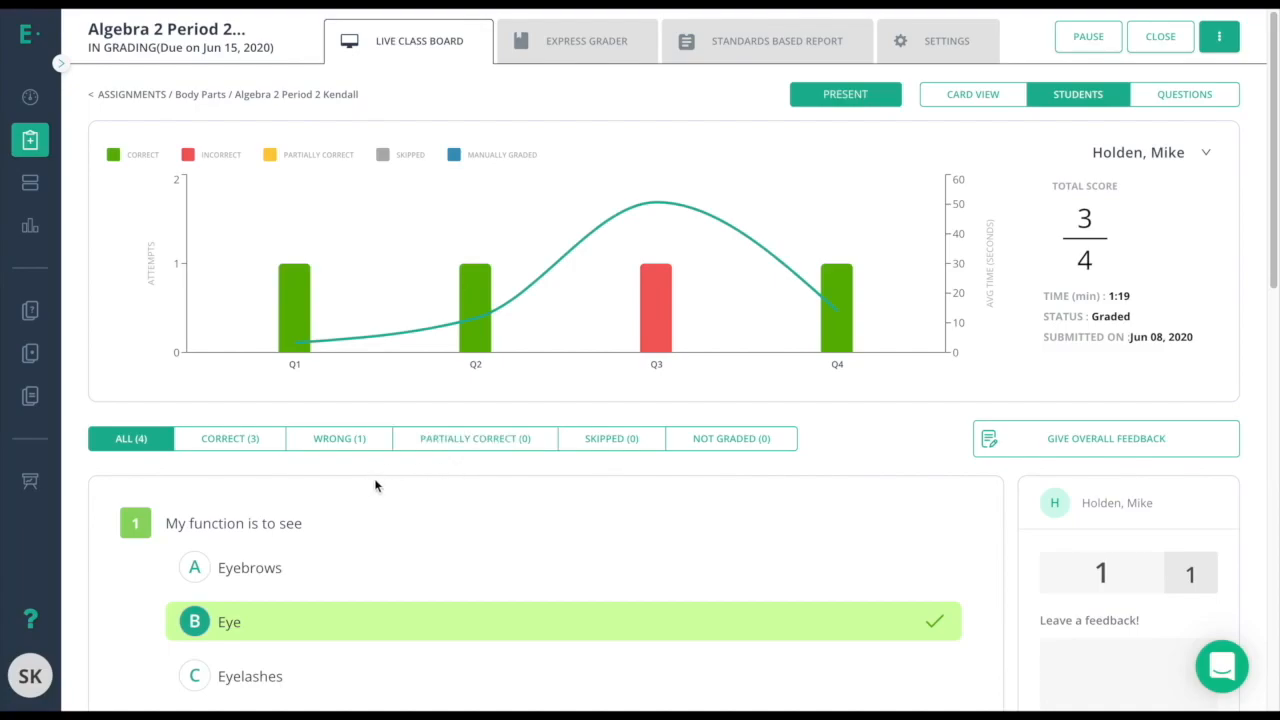
{"action": "left_click", "coordinate": [362, 445]}
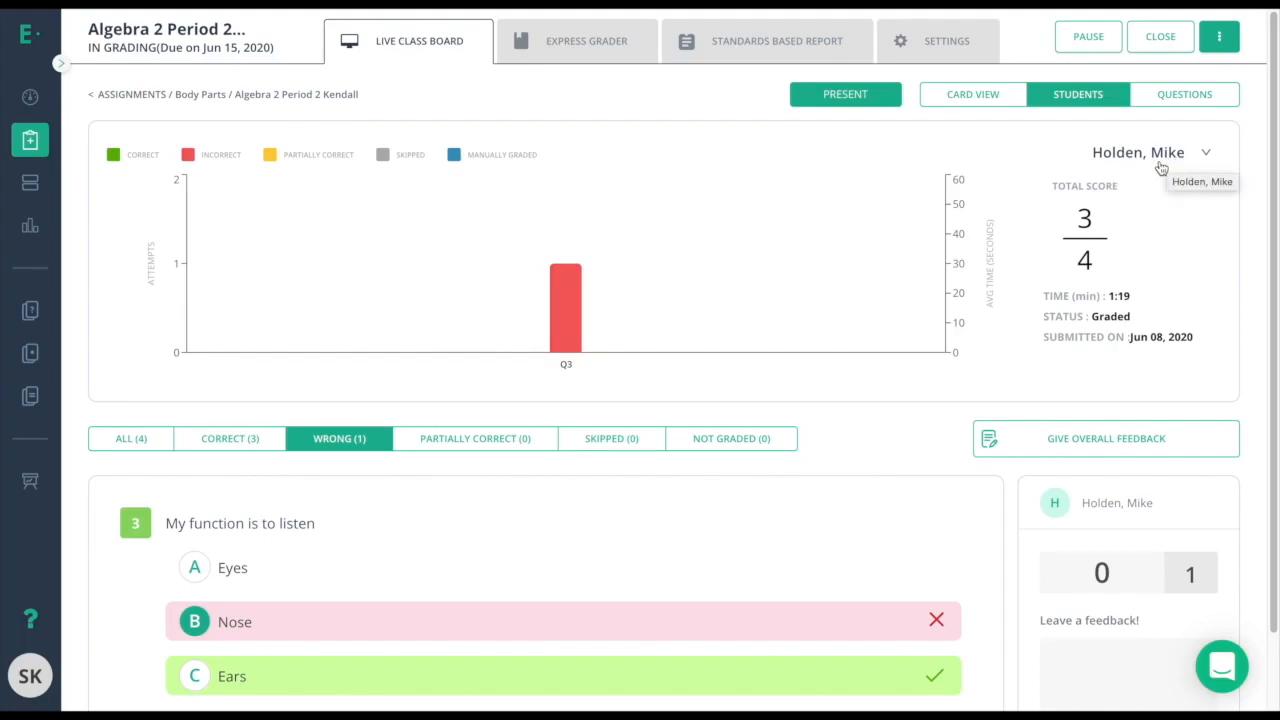
{"action": "left_click", "coordinate": [1162, 165]}
{"action": "left_click", "coordinate": [1147, 283]}
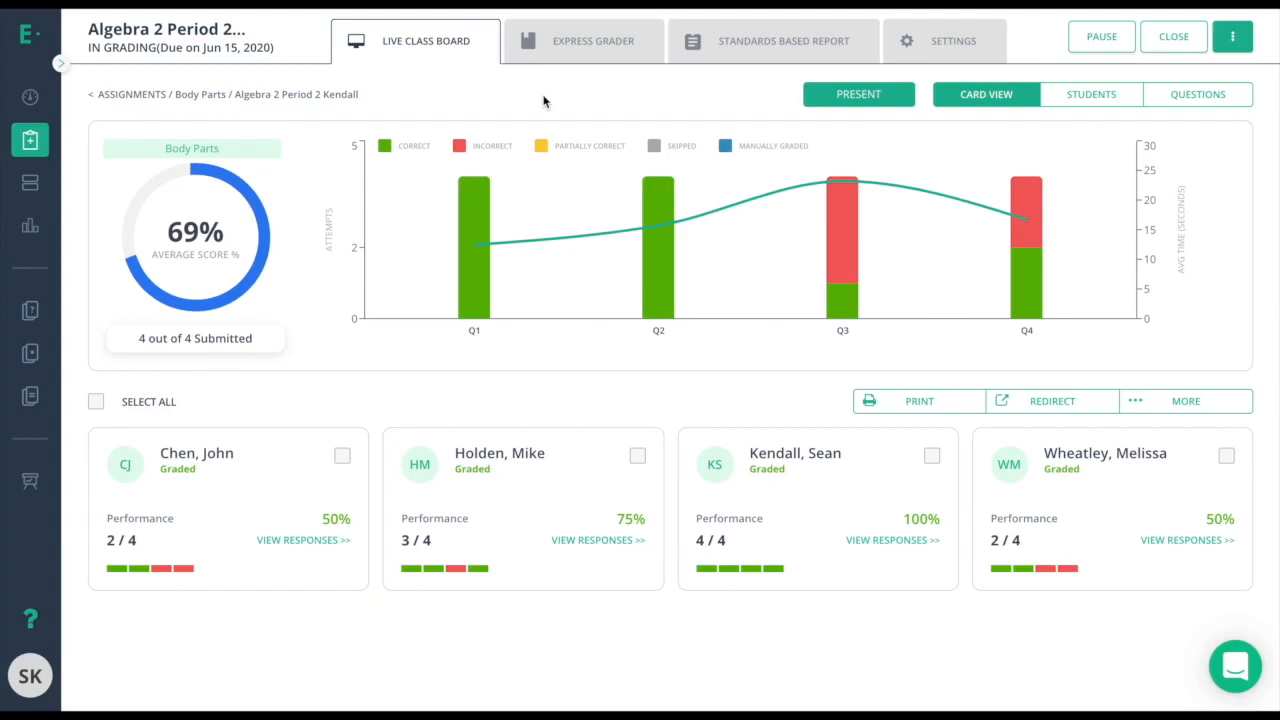
{"action": "left_click", "coordinate": [584, 61]}
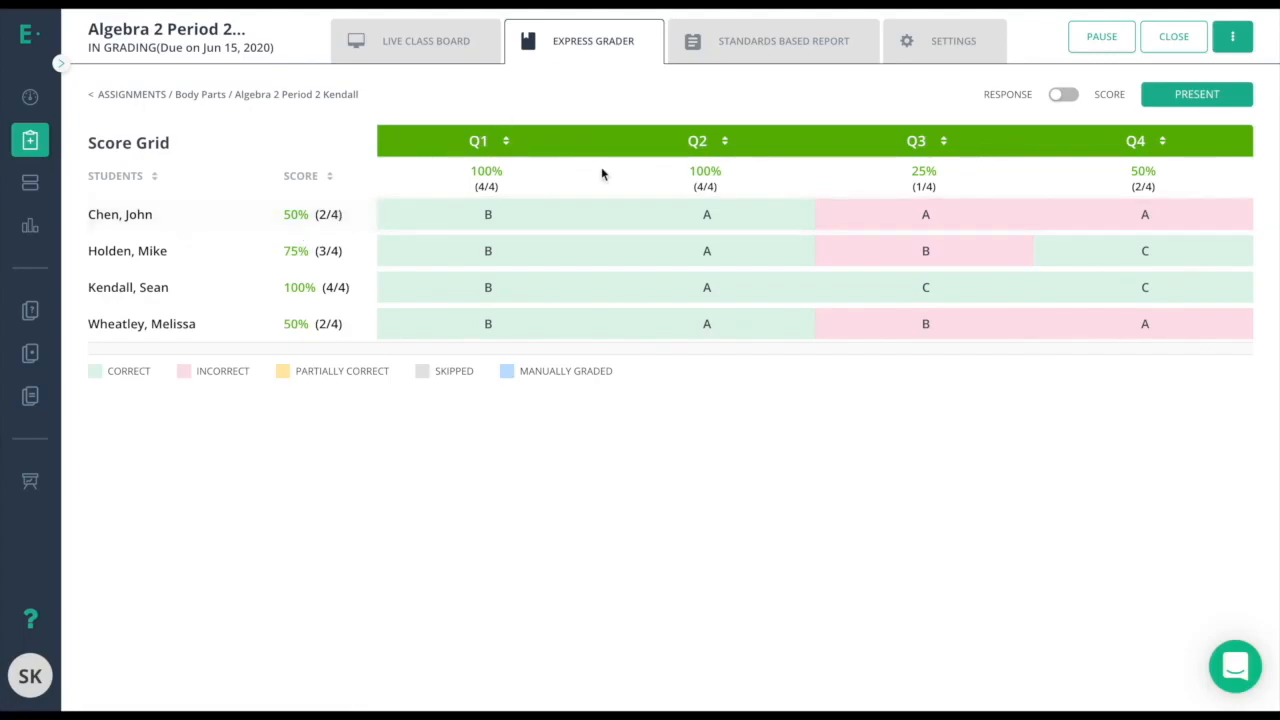
{"action": "left_click", "coordinate": [1062, 94]}
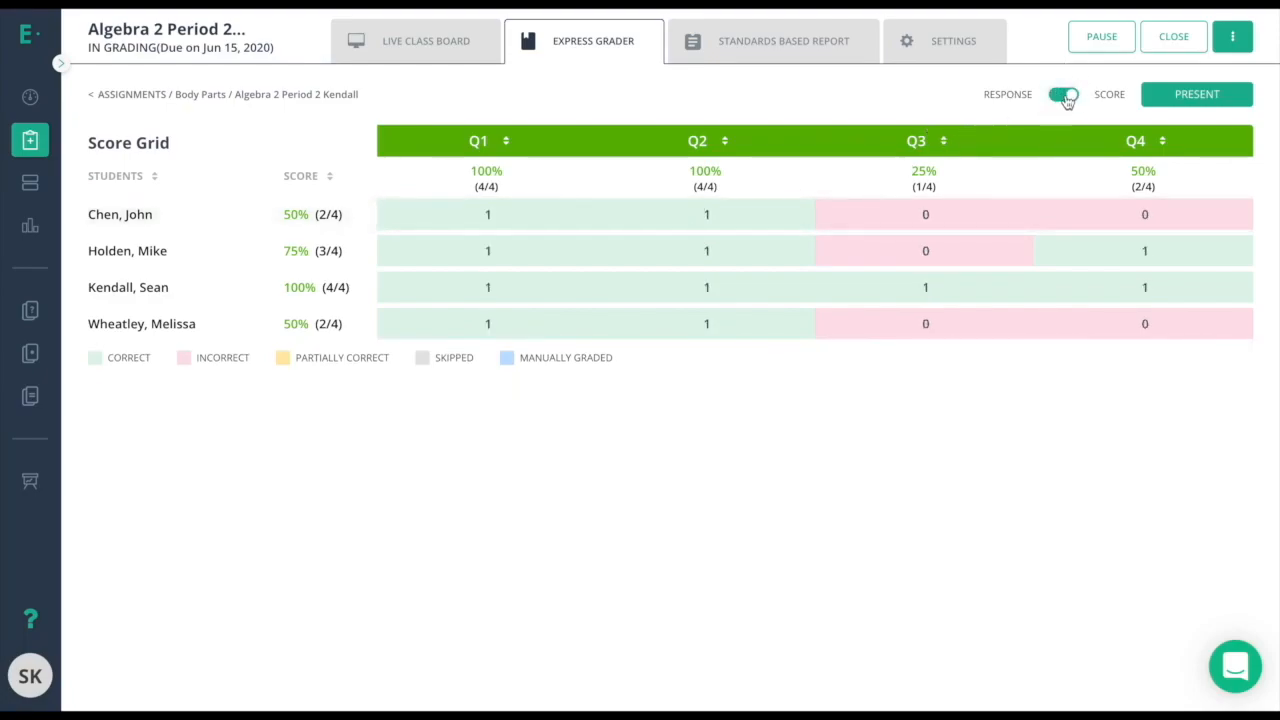
{"action": "left_click", "coordinate": [1064, 95]}
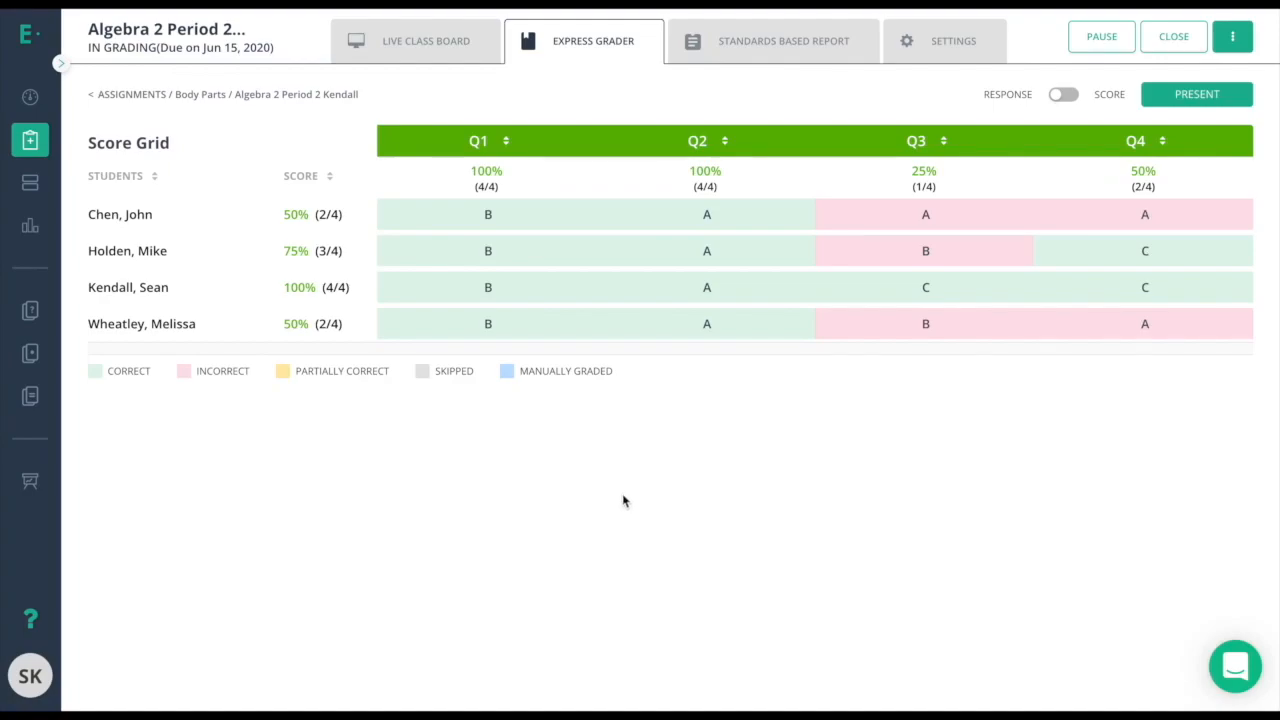
Change the first student's Q3 answer to B (Nose), give it a score of 1, and exit.
{"action": "left_click", "coordinate": [923, 216]}
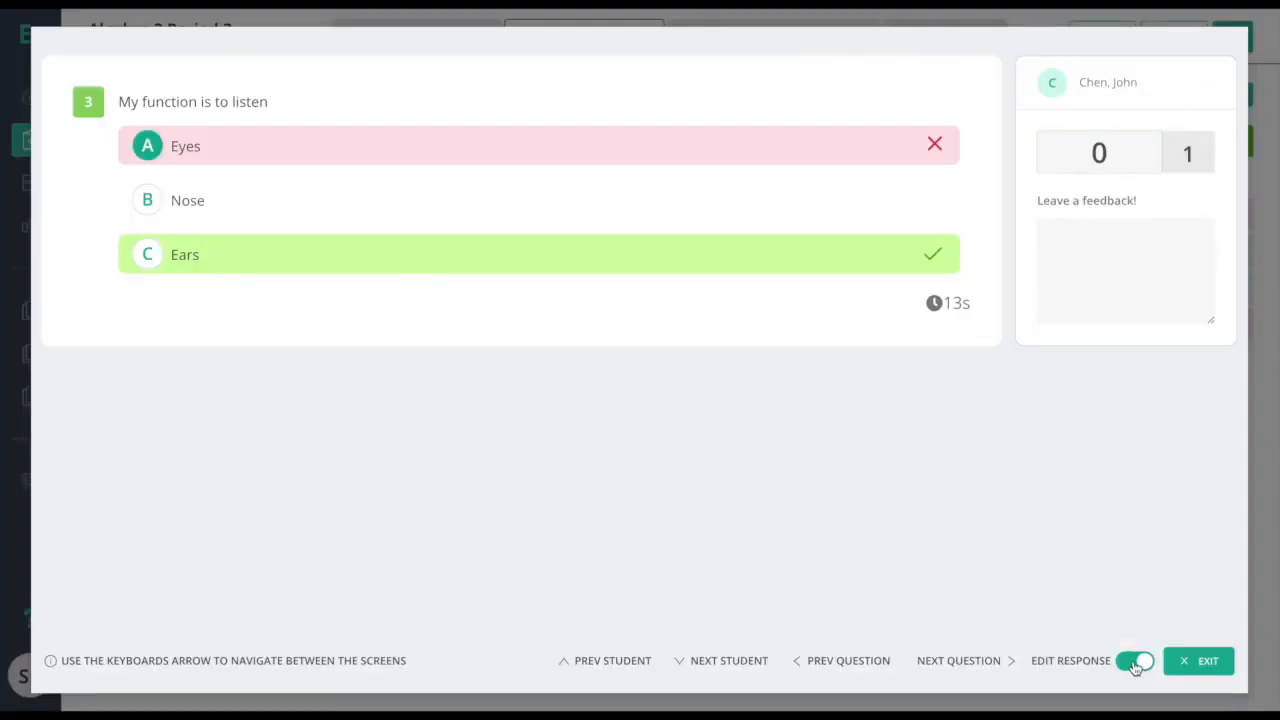
{"action": "left_click", "coordinate": [153, 202]}
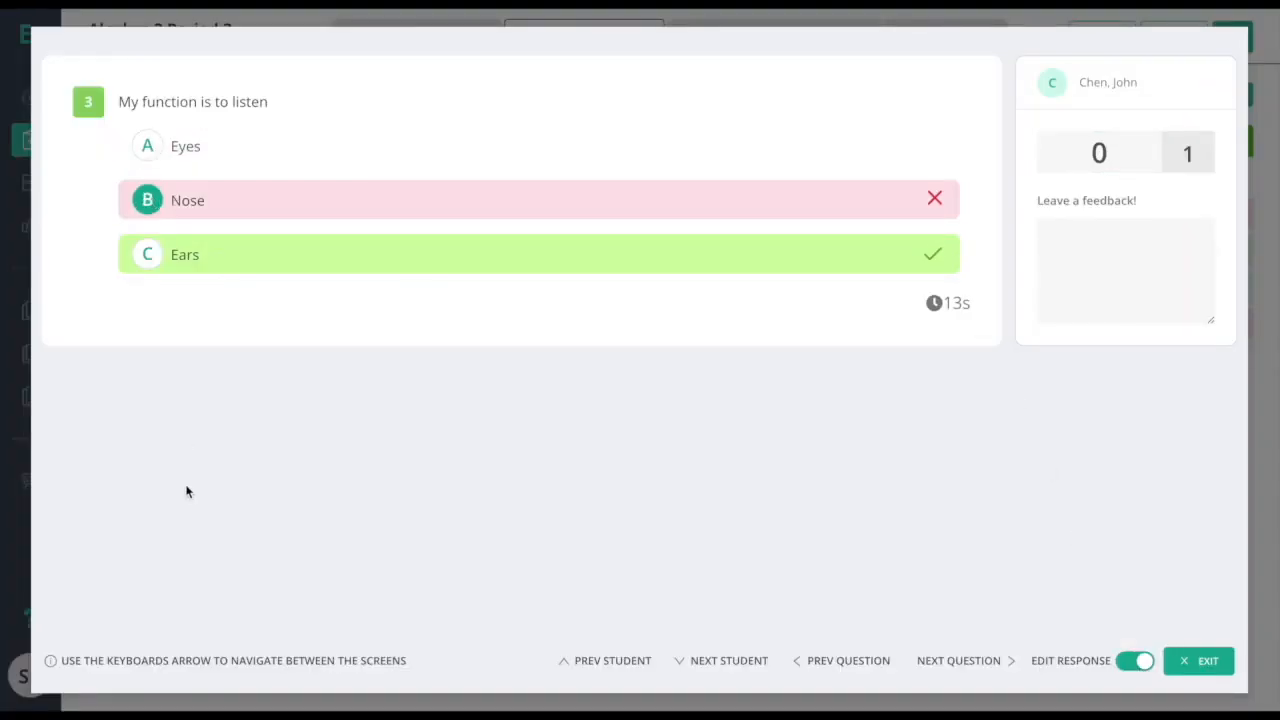
{"action": "left_click", "coordinate": [1120, 153]}
{"action": "type", "text": "1"}
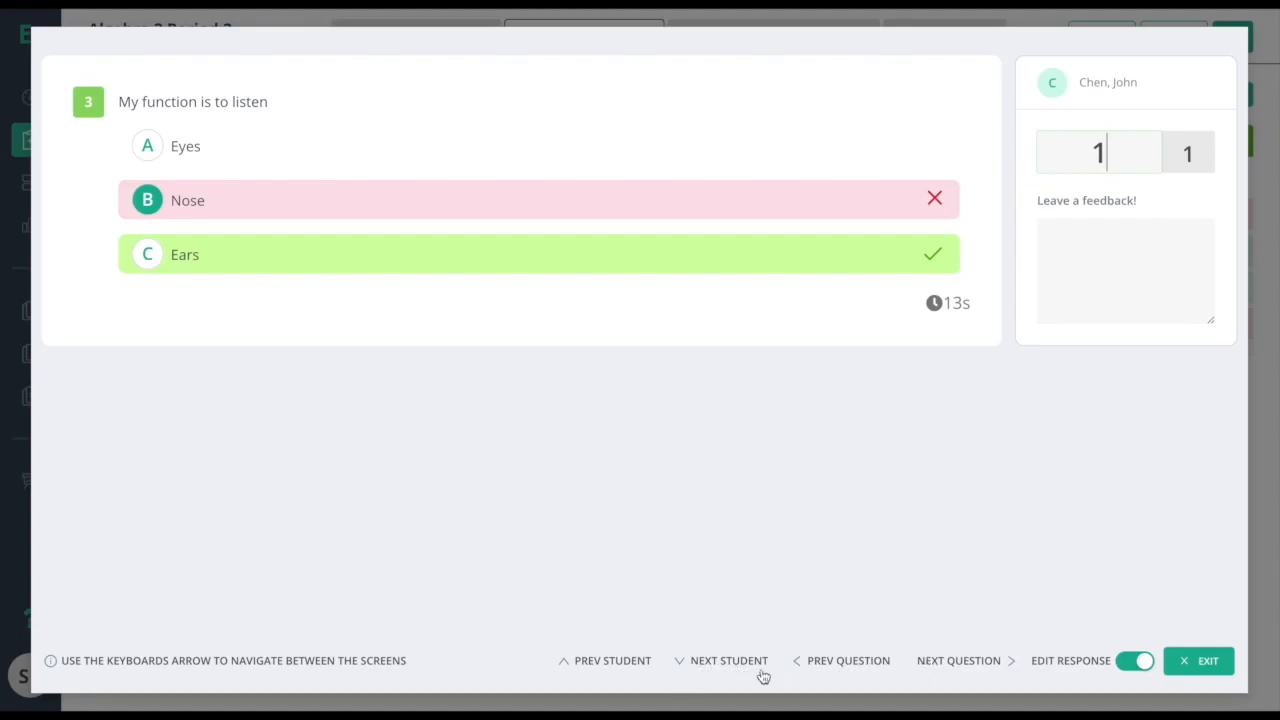
{"action": "left_click", "coordinate": [1201, 664]}
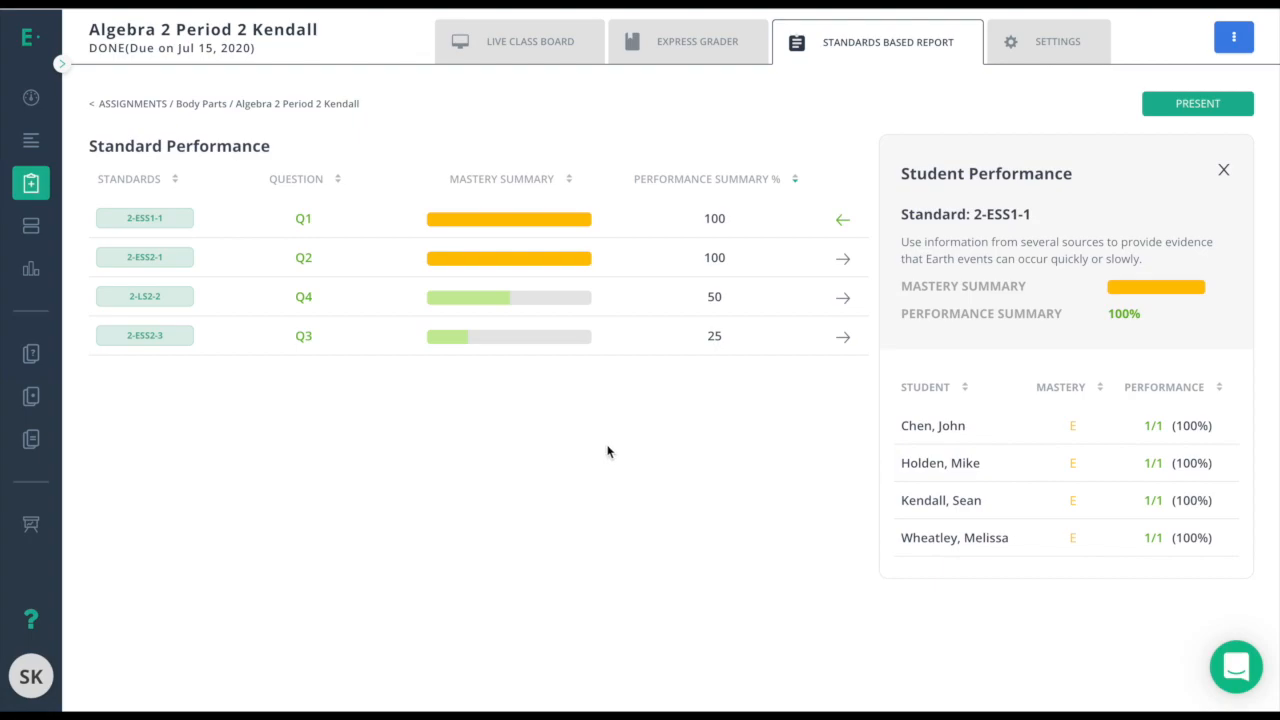
View student performance for standard 2-ESS2-3, then bring up the assignment's action menu.
{"action": "left_click", "coordinate": [600, 340]}
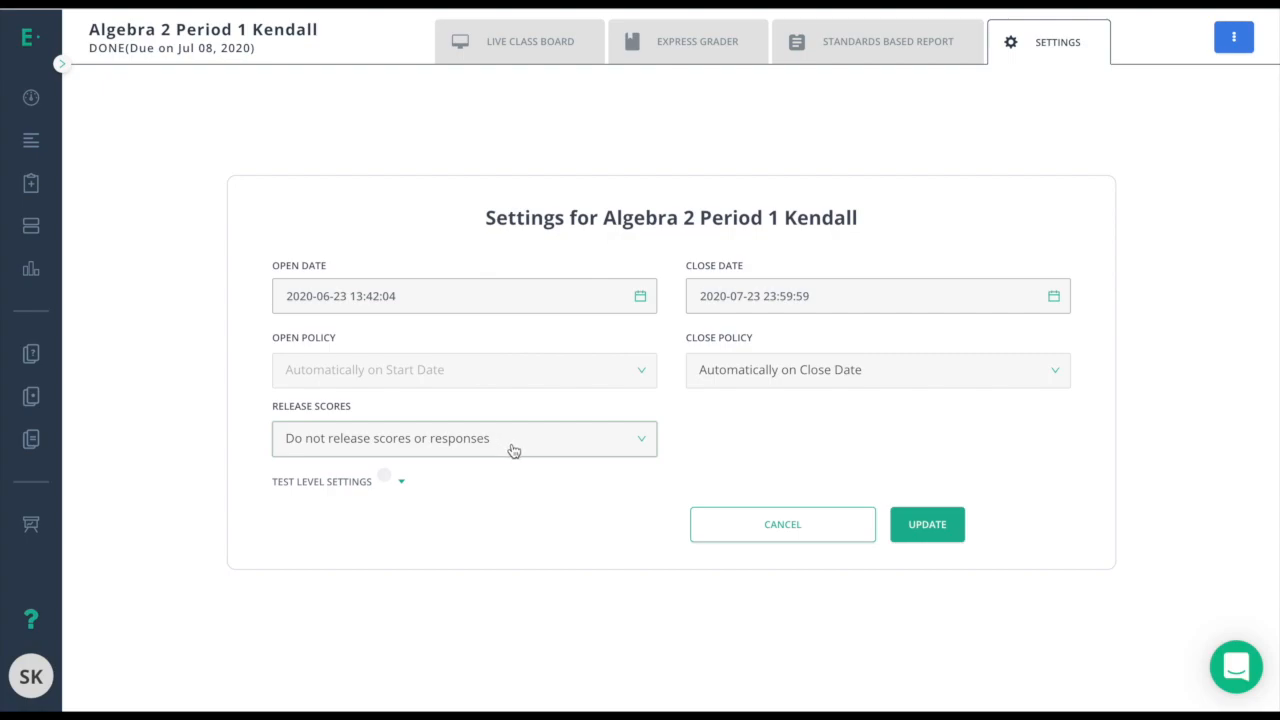
{"action": "left_click", "coordinate": [1234, 37]}
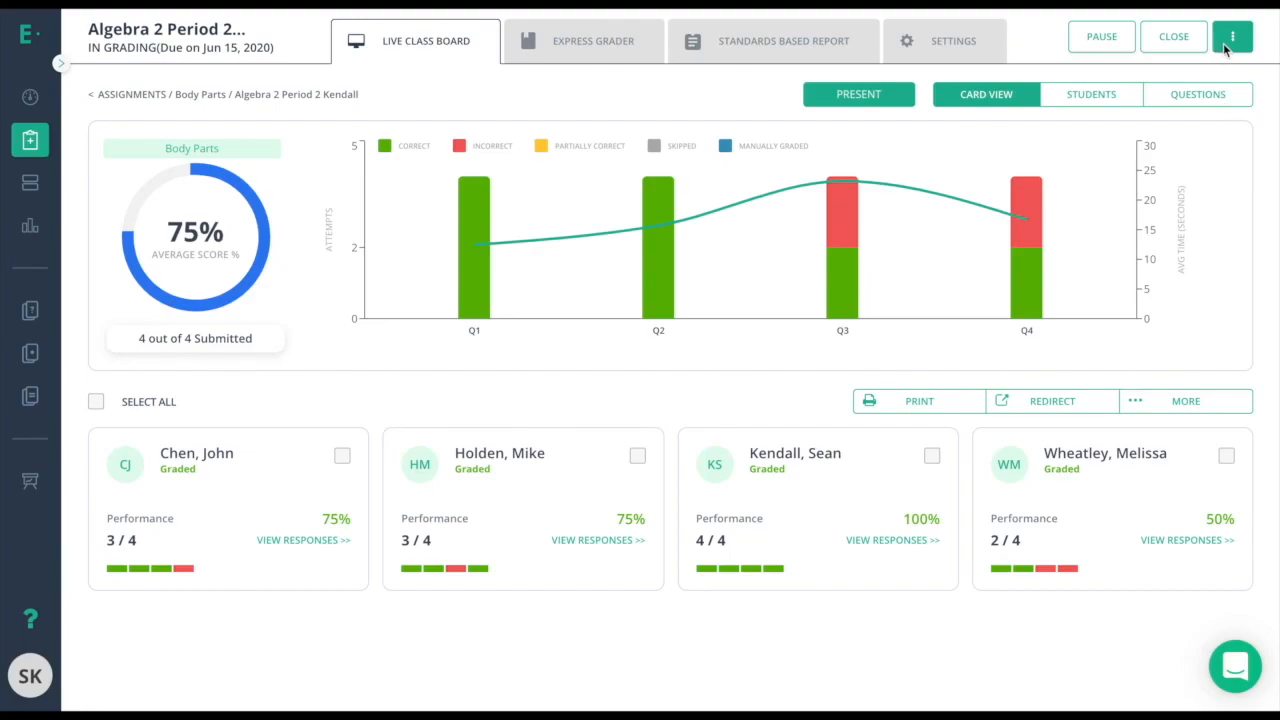
Generate Student Report Cards with all detail checkboxes ticked.
{"action": "left_click", "coordinate": [1232, 40]}
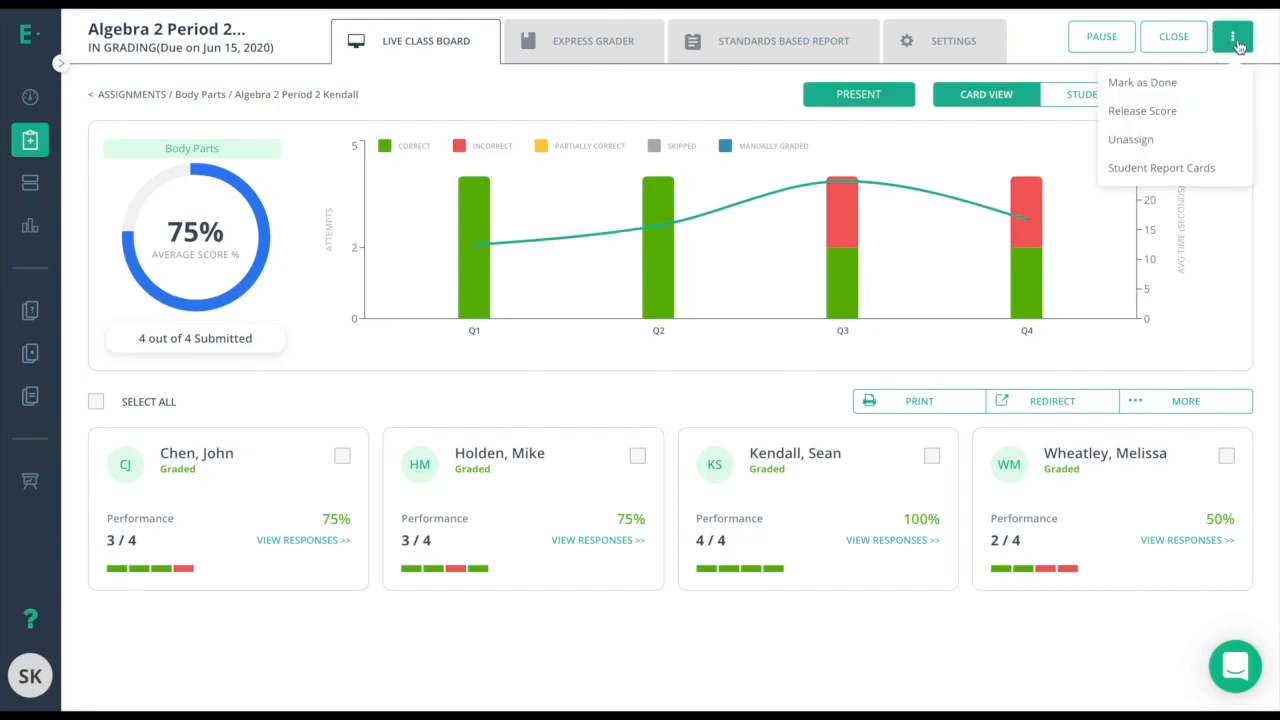
{"action": "left_click", "coordinate": [1205, 170]}
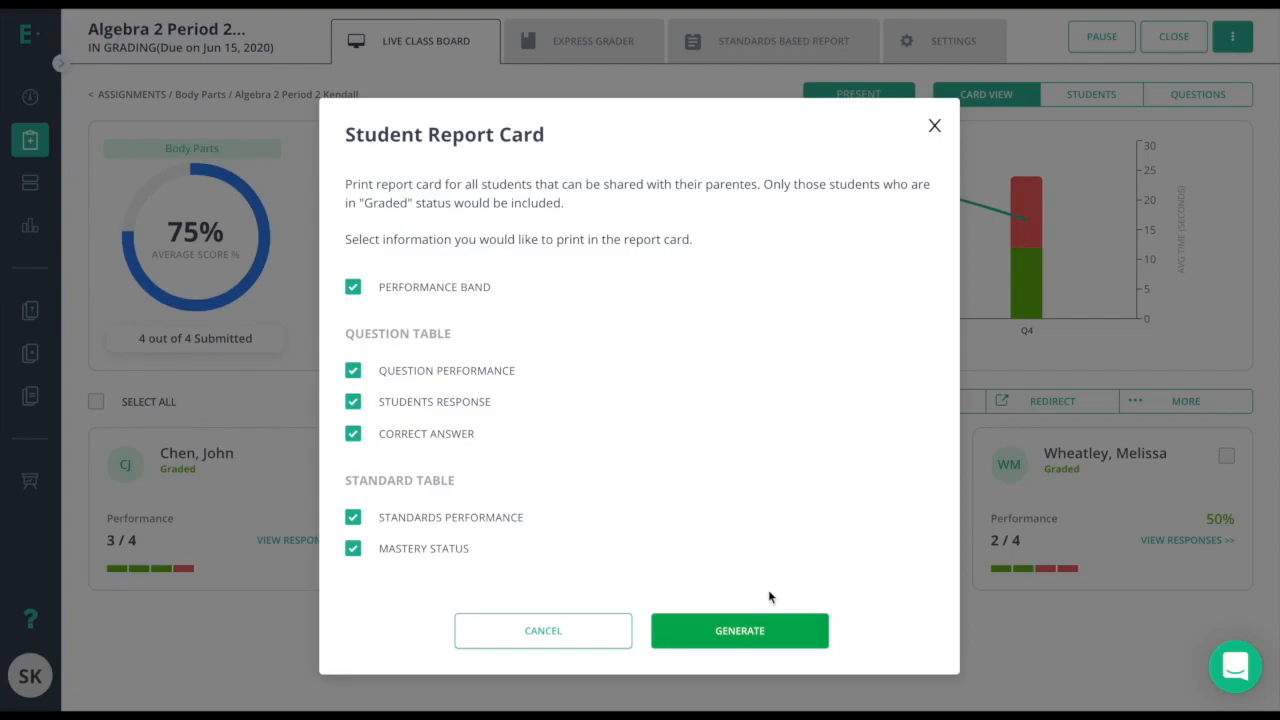
{"action": "left_click", "coordinate": [759, 631]}
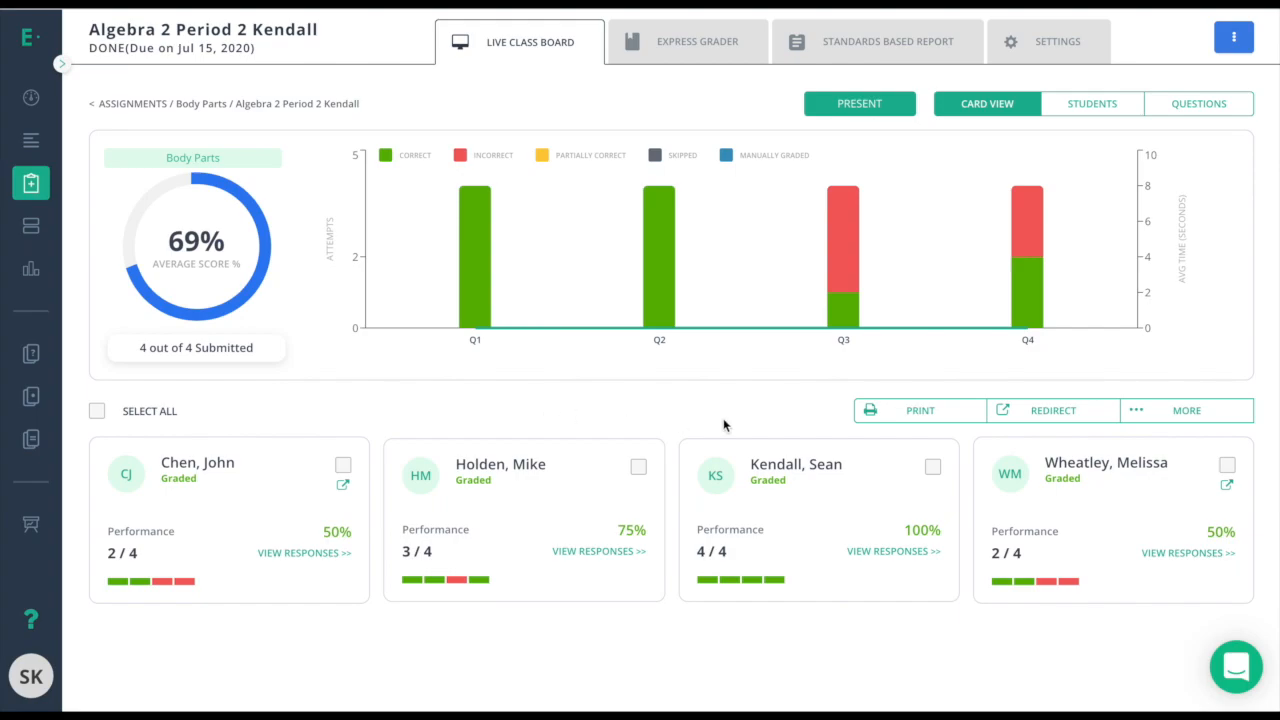
Open the MORE bulk-actions list, then open and close the assignment's action menu.
{"action": "left_click", "coordinate": [1160, 414]}
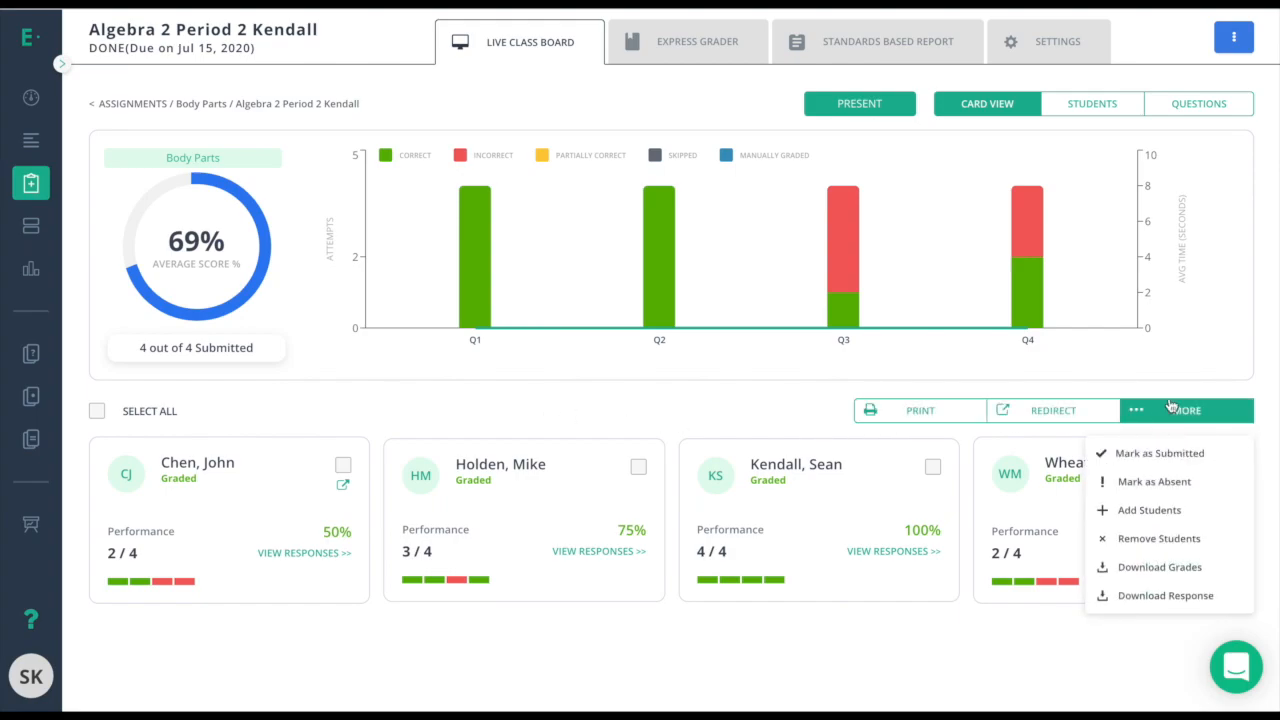
{"action": "left_click", "coordinate": [1233, 40]}
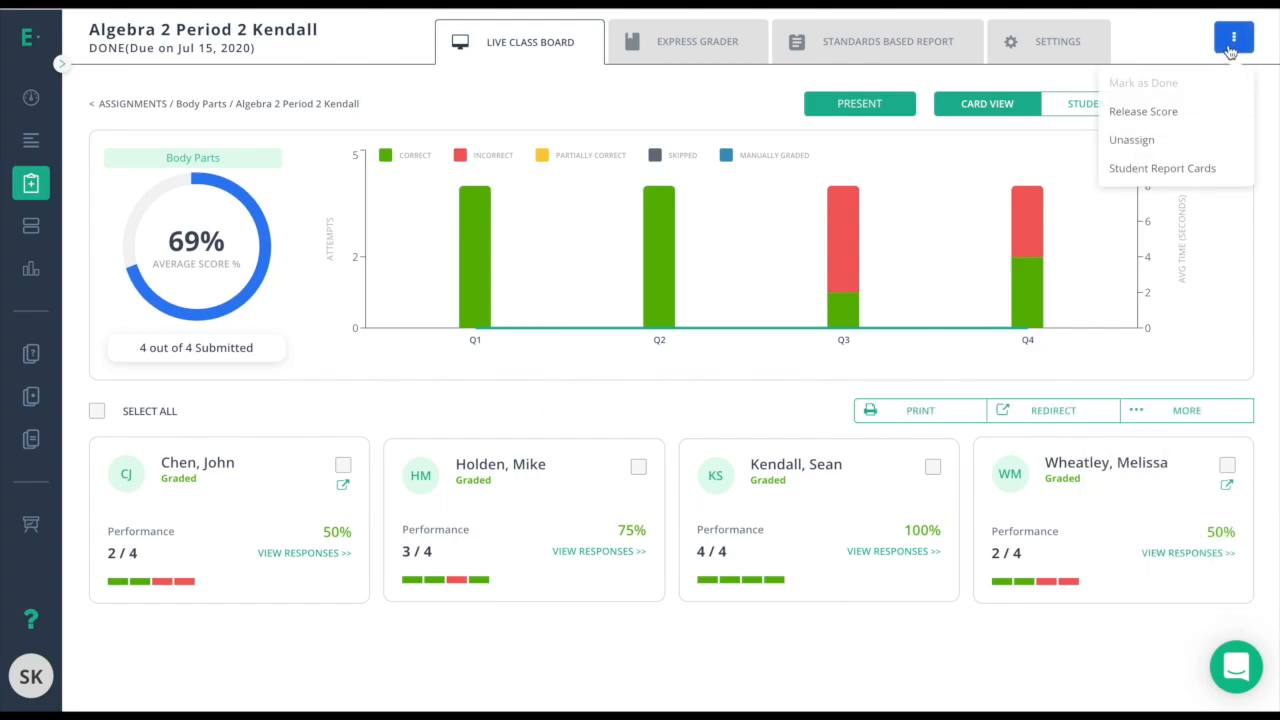
{"action": "left_click", "coordinate": [1233, 44]}
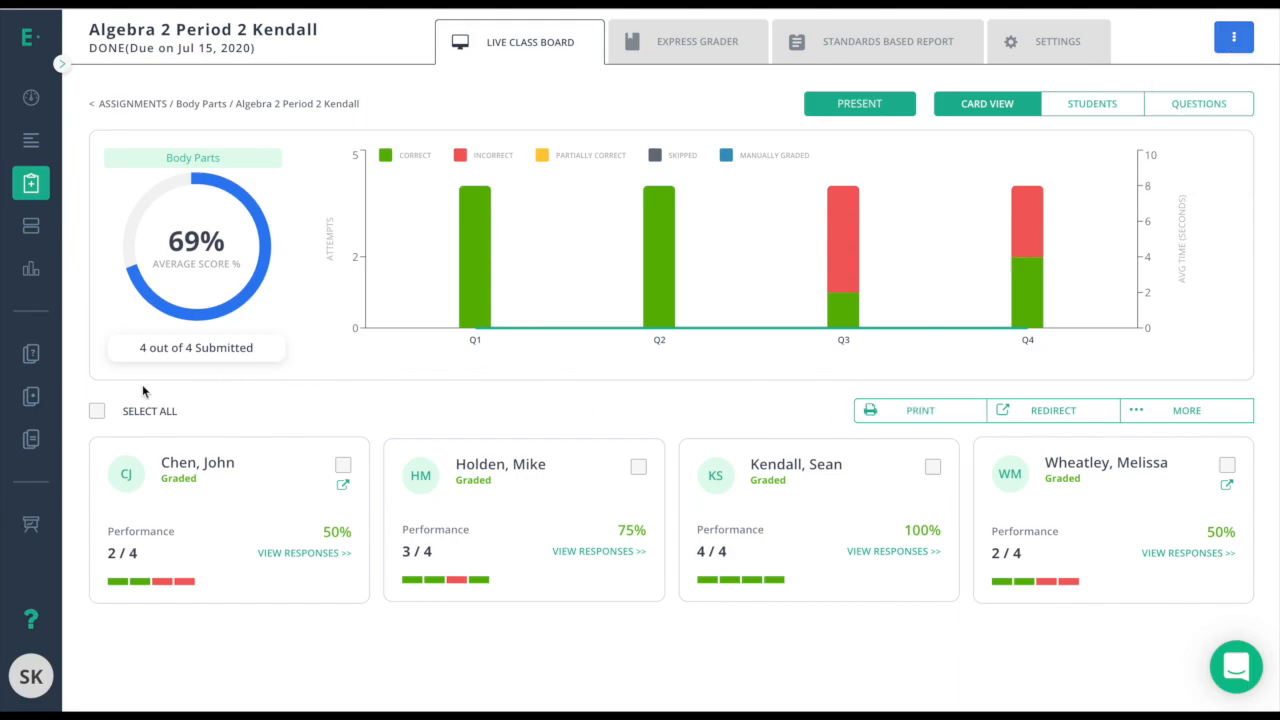
Select the first two student cards, then open and close the Print Test dialog without printing.
{"action": "left_click", "coordinate": [343, 466]}
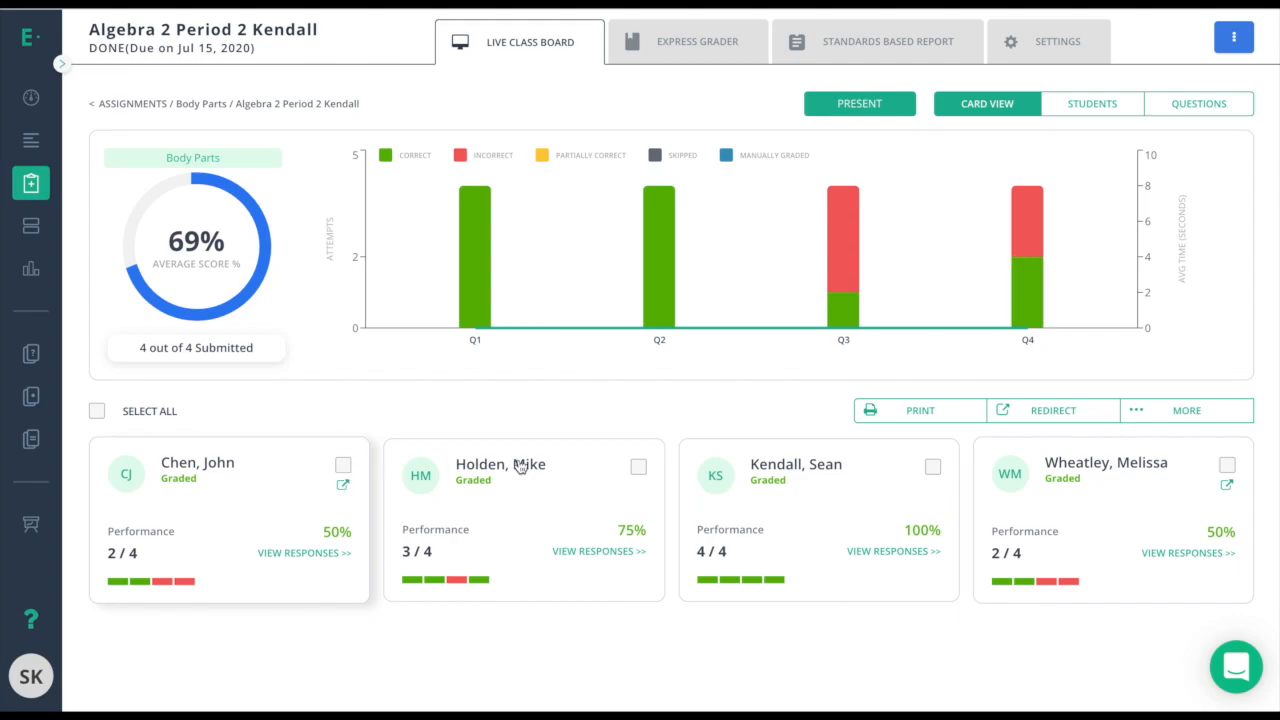
{"action": "left_click", "coordinate": [638, 467]}
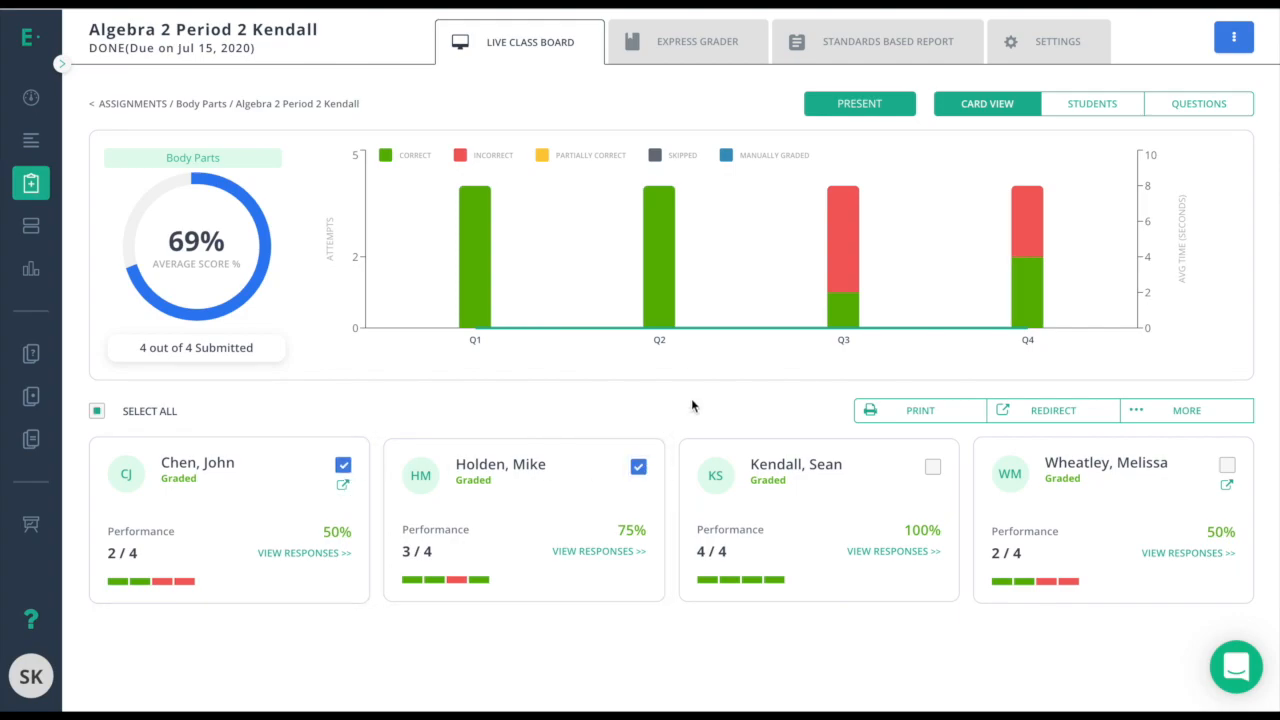
{"action": "left_click", "coordinate": [905, 411]}
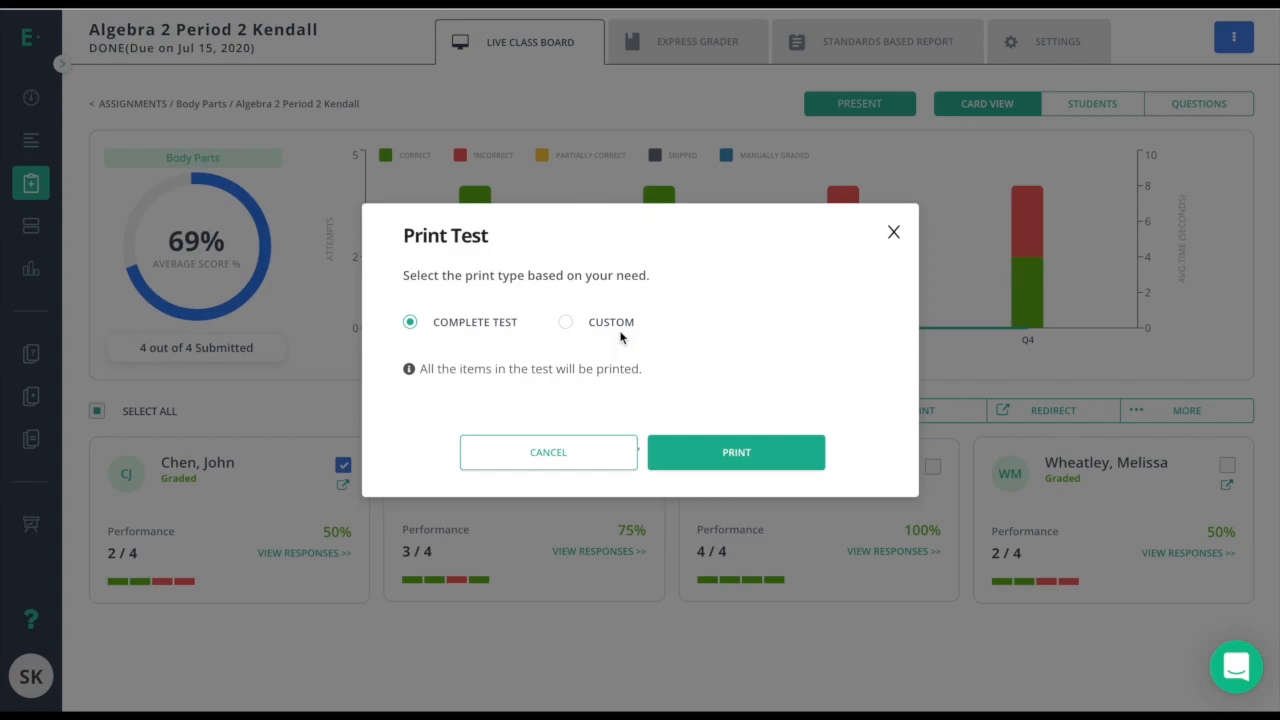
{"action": "left_click", "coordinate": [894, 232]}
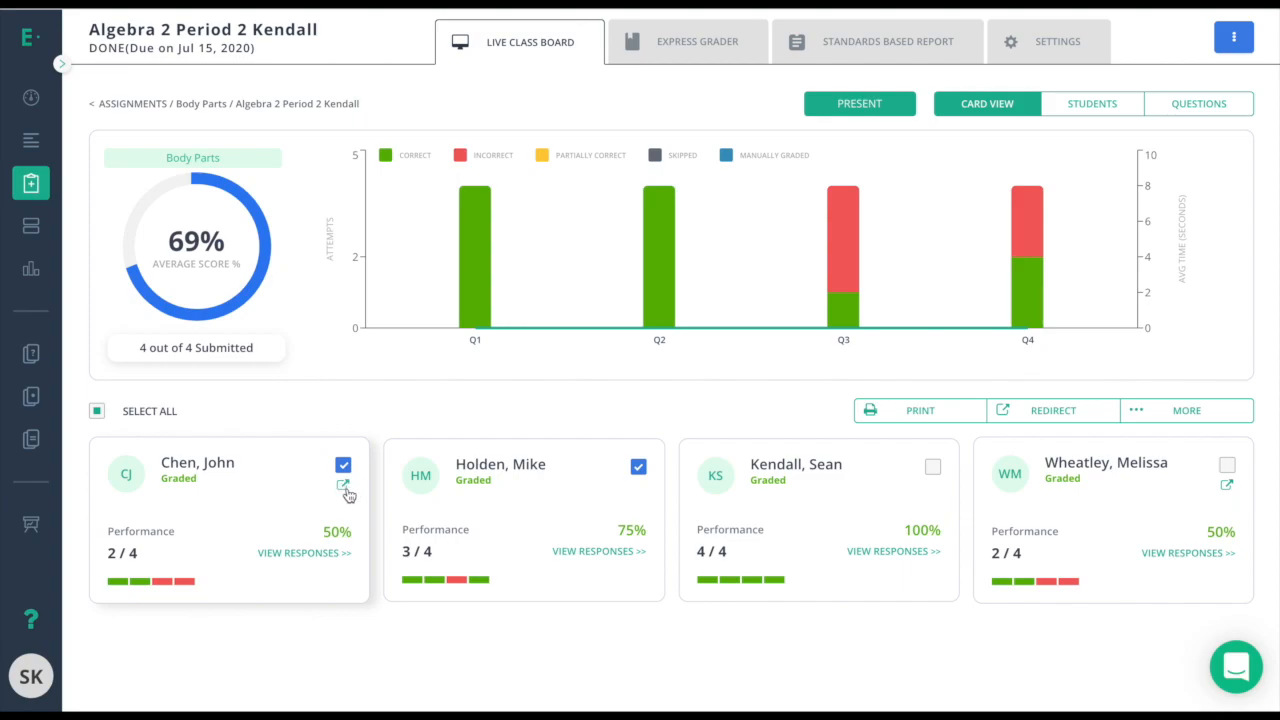
Open the MORE dropdown of bulk student actions above the cards.
{"action": "mouse_move", "coordinate": [187, 575]}
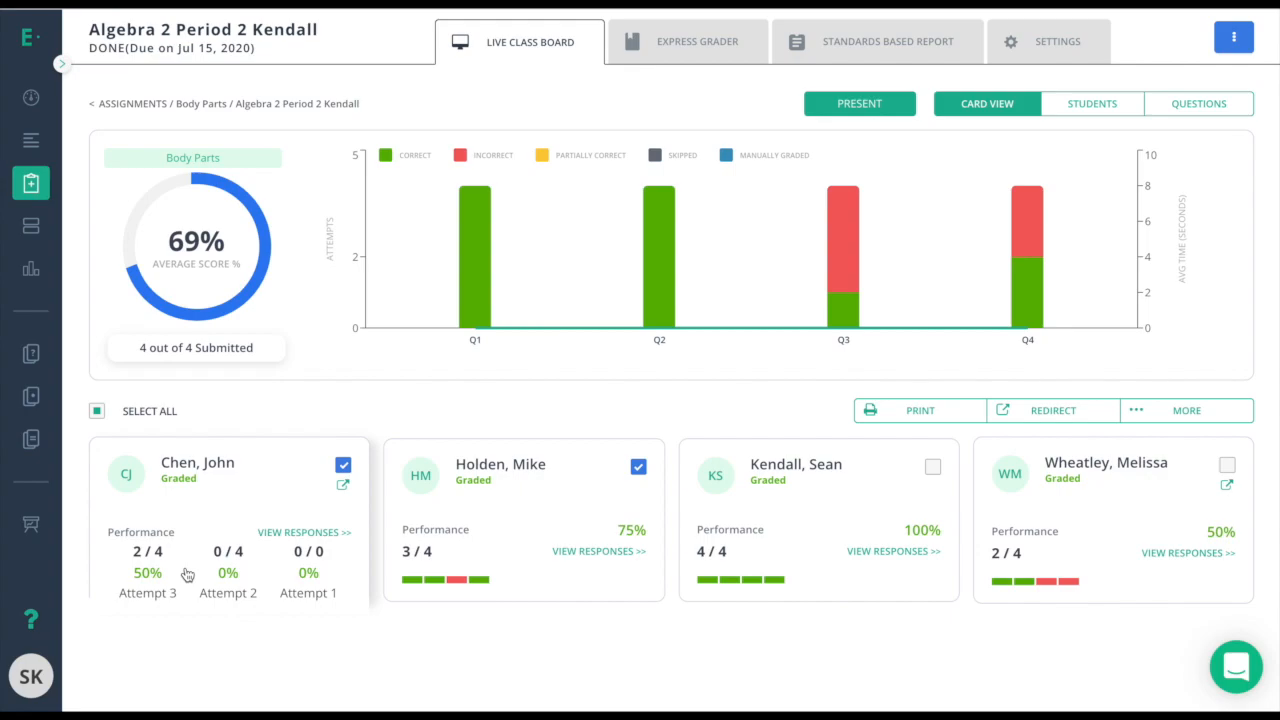
{"action": "left_click", "coordinate": [1160, 412]}
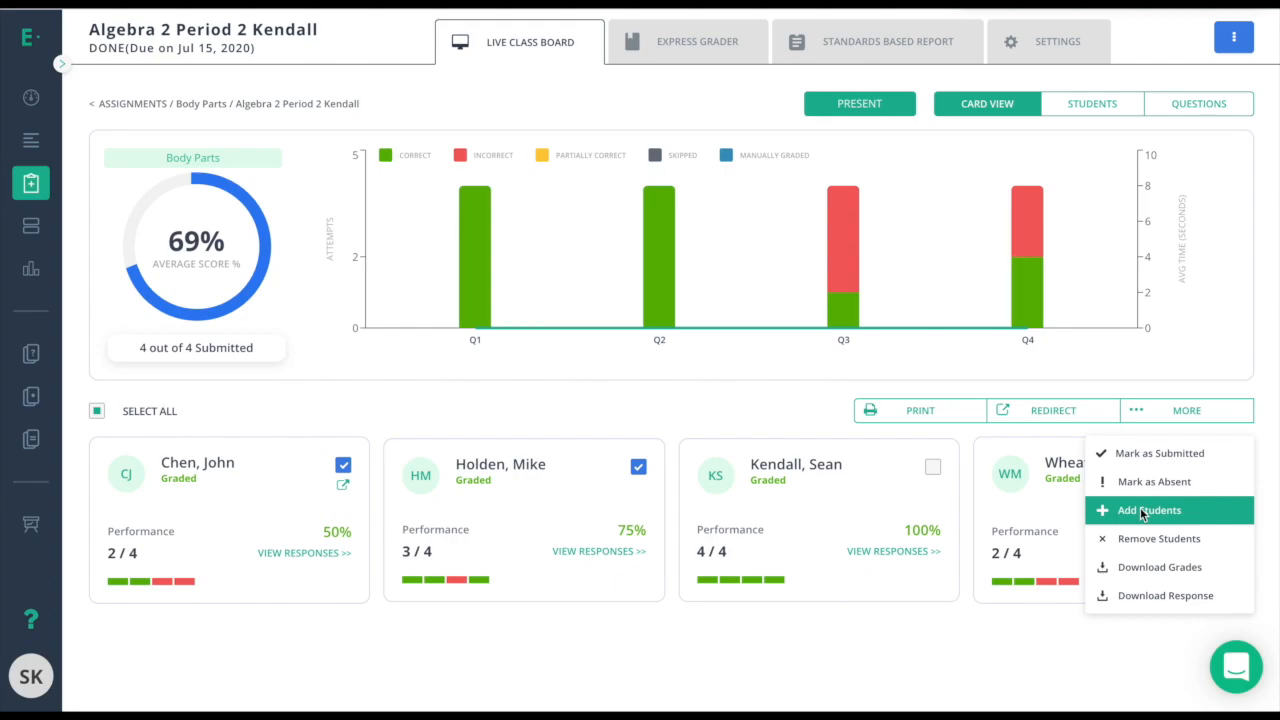
Add two new unassigned students to the Body Parts assignment via the Add Students dialog.
{"action": "left_click", "coordinate": [526, 514]}
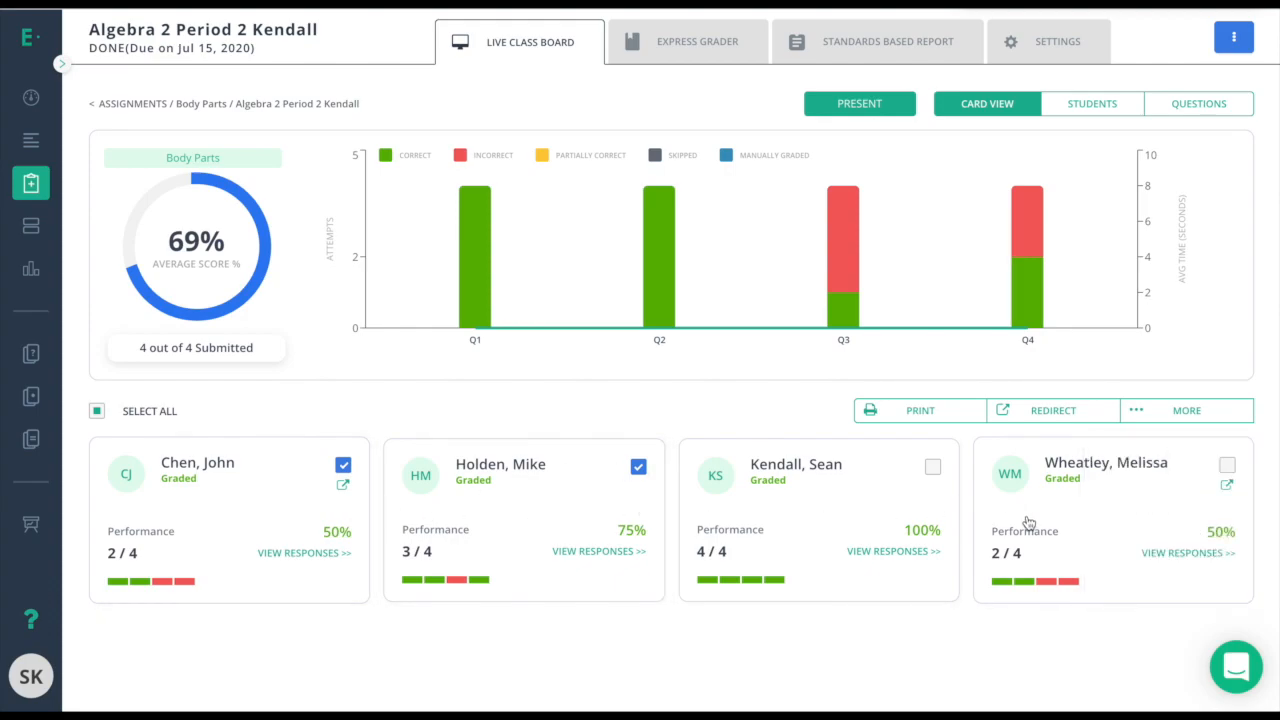
{"action": "mouse_move", "coordinate": [1041, 538]}
{"action": "left_click", "coordinate": [1176, 421]}
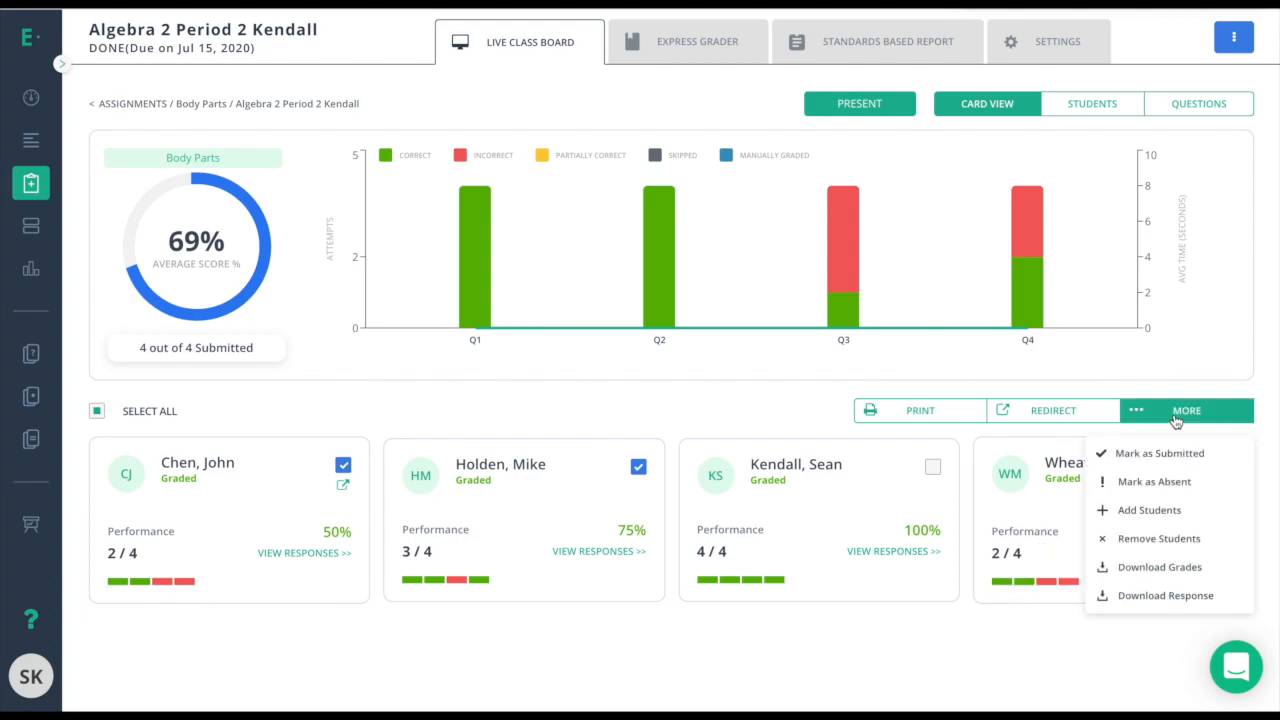
{"action": "left_click", "coordinate": [1148, 509]}
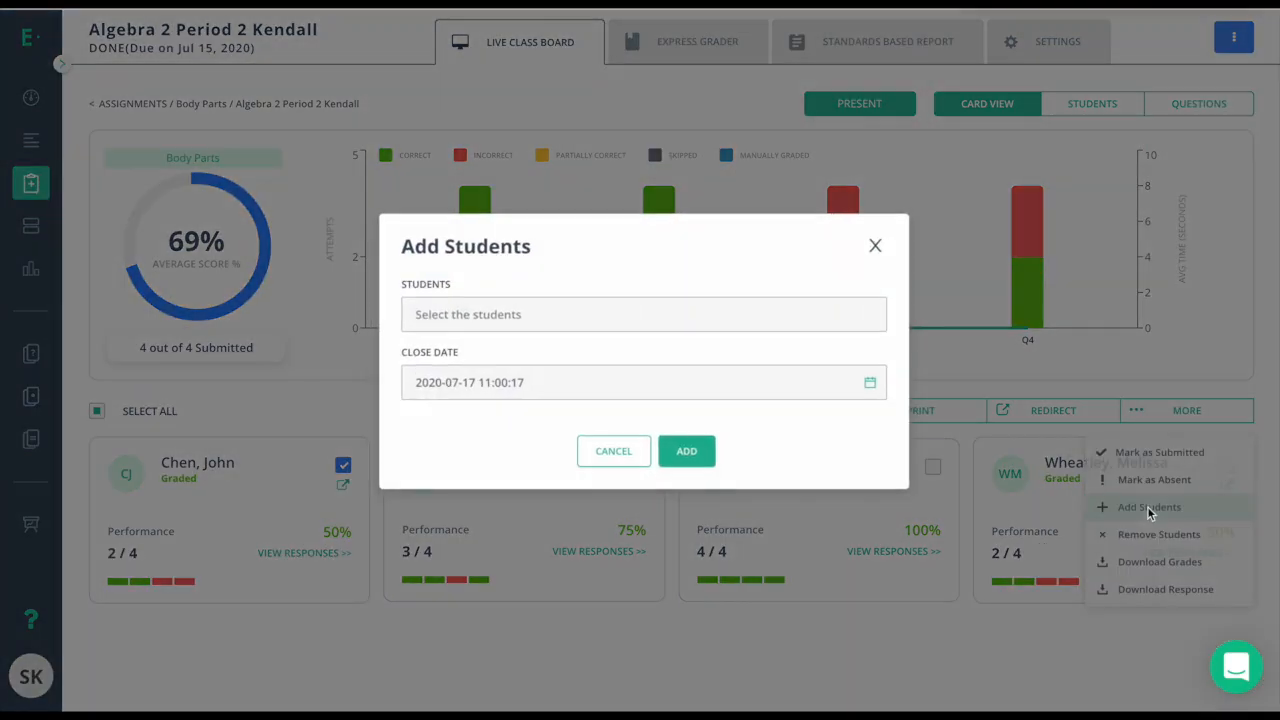
{"action": "left_click", "coordinate": [508, 310]}
{"action": "left_click", "coordinate": [486, 466]}
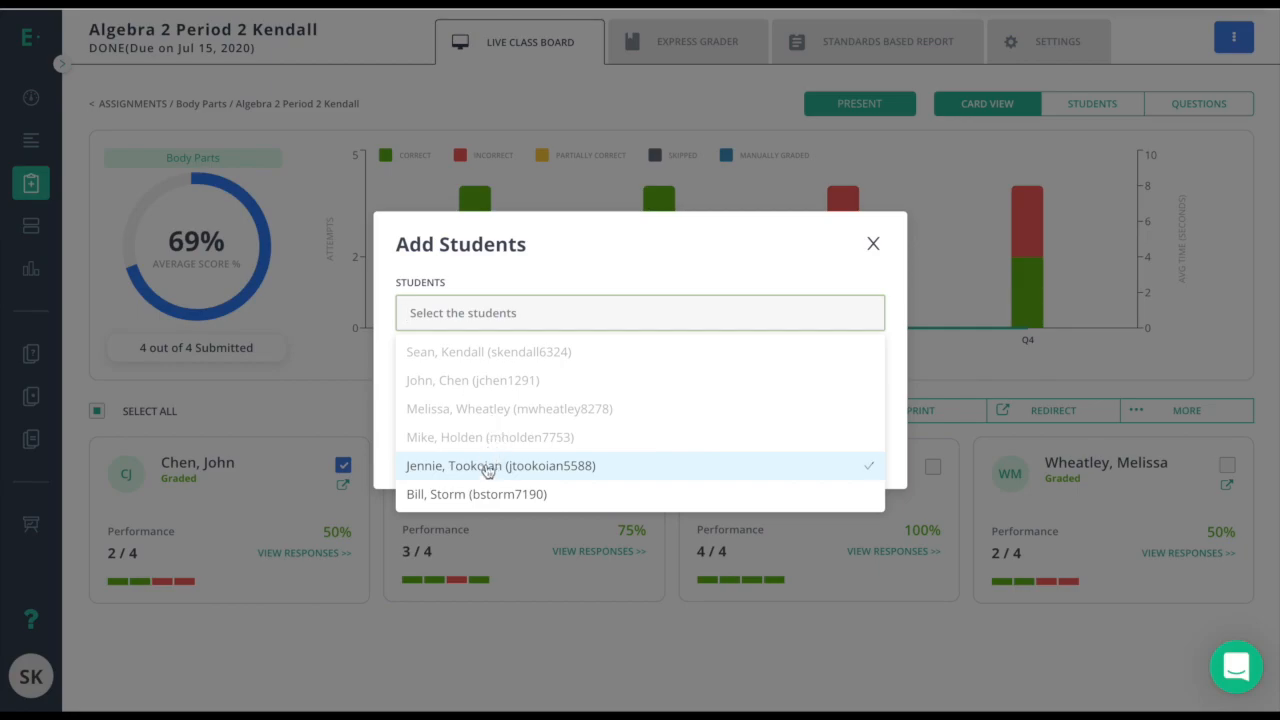
{"action": "left_click", "coordinate": [486, 494]}
{"action": "left_click", "coordinate": [666, 277]}
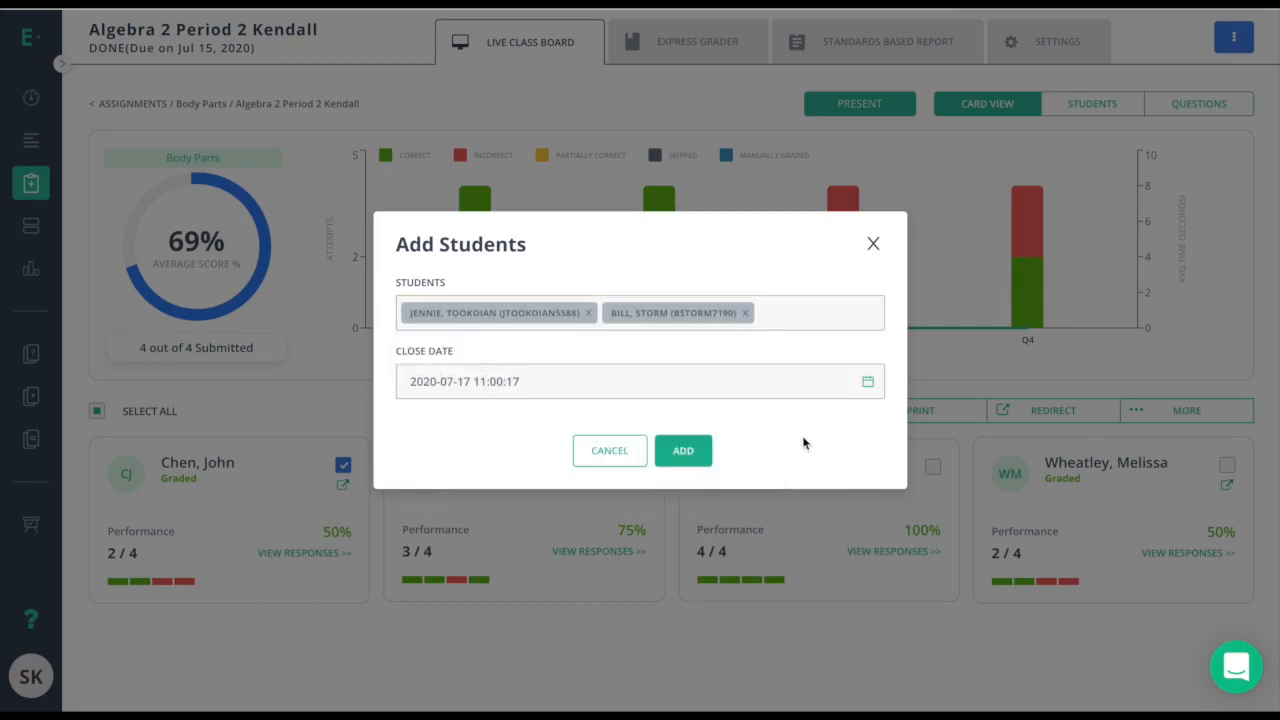
{"action": "left_click", "coordinate": [684, 451]}
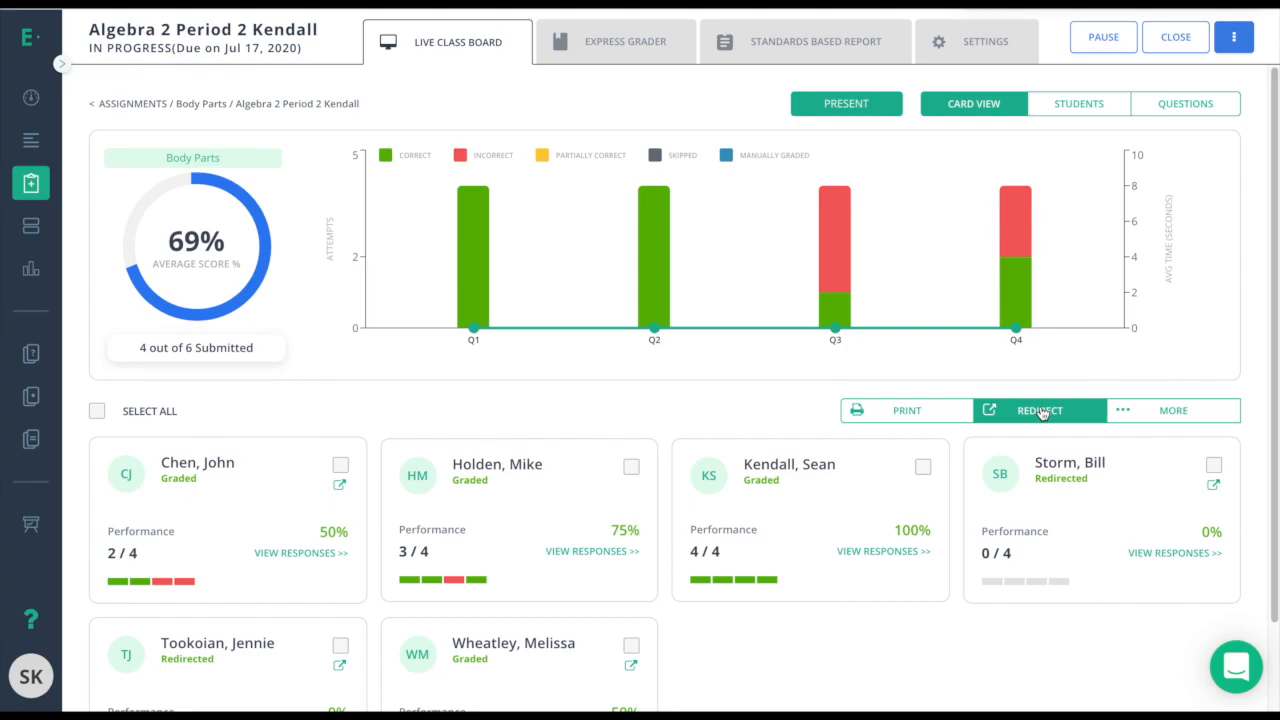
Open the more-actions menu for the Body Parts assignment on the Live Class Board.
{"action": "left_click", "coordinate": [1238, 40]}
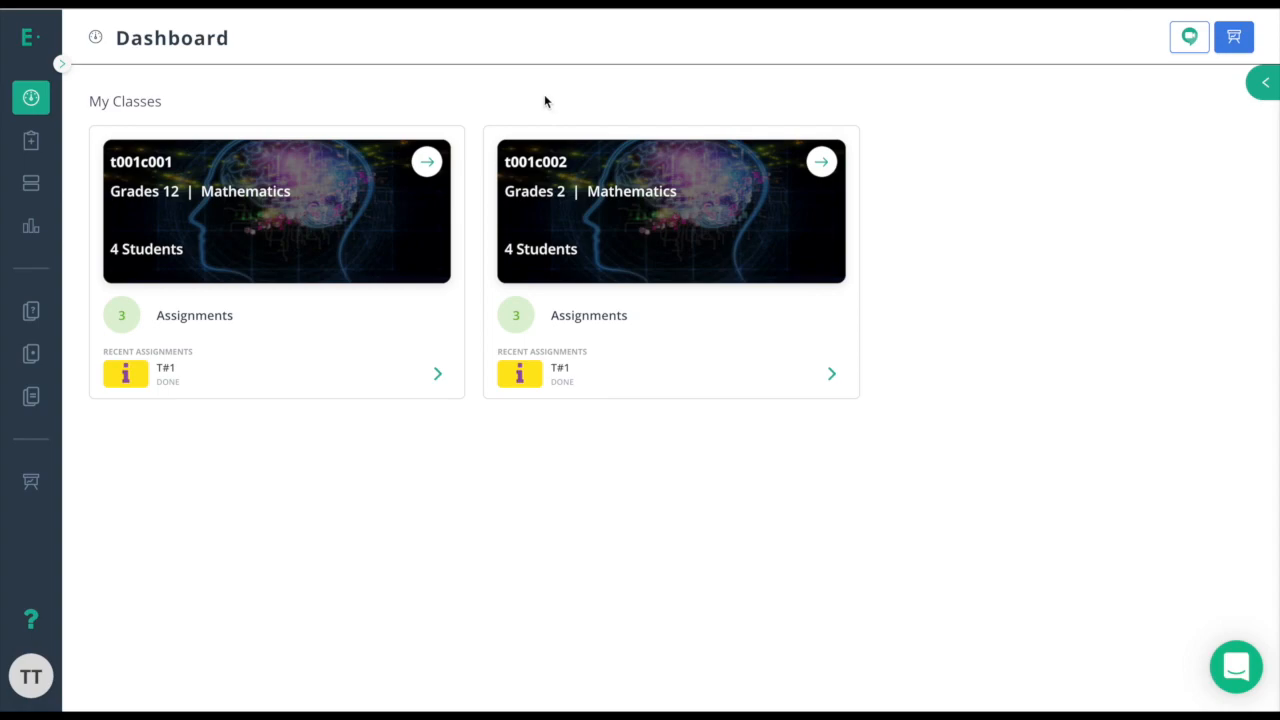
Check student scores in the Gradebook, then go to the Reports page.
{"action": "left_click", "coordinate": [31, 188]}
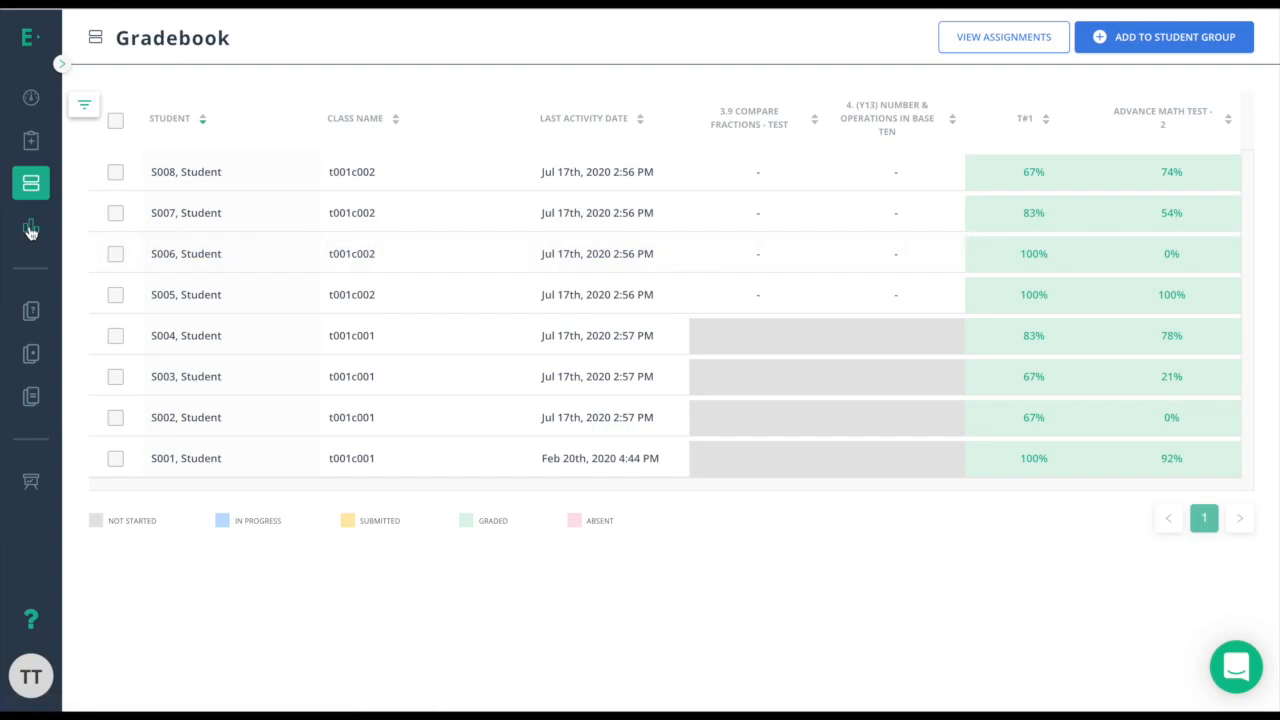
{"action": "left_click", "coordinate": [31, 229]}
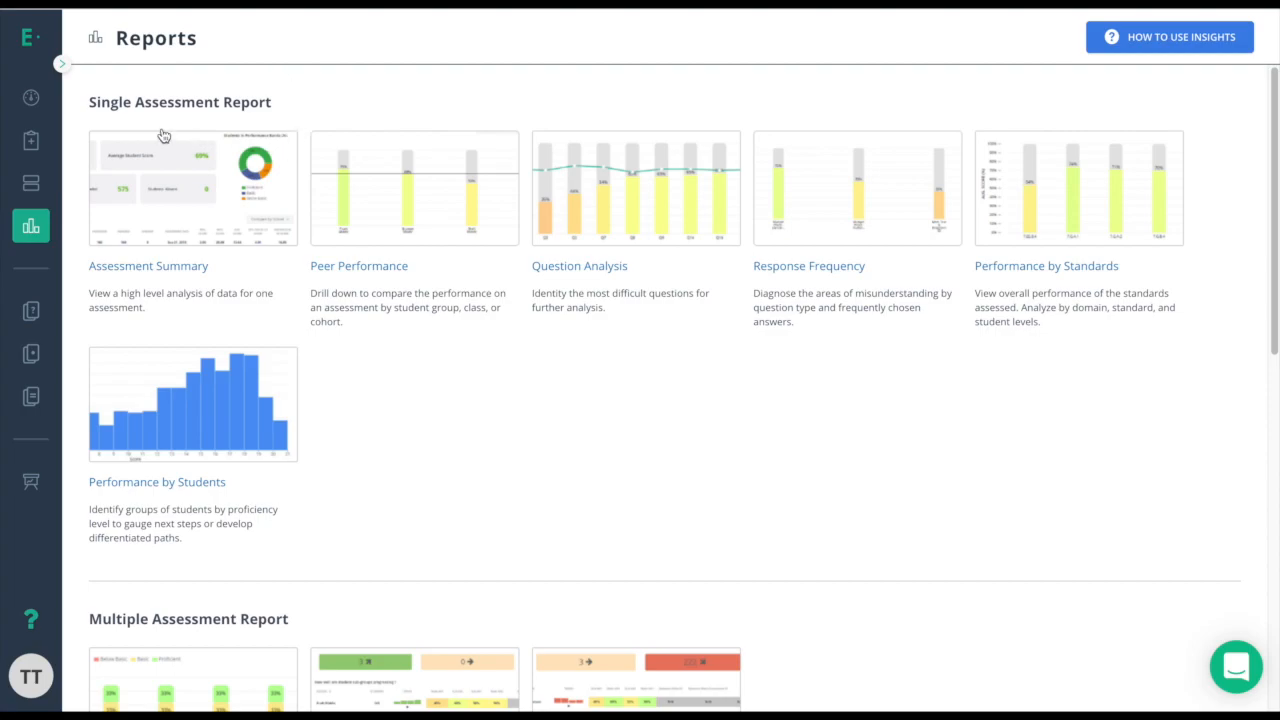
Browse the report types and open the Assessment Summary report for T#1.
{"action": "scroll", "coordinate": [379, 378], "scroll_direction": "down", "scroll_amount": 4}
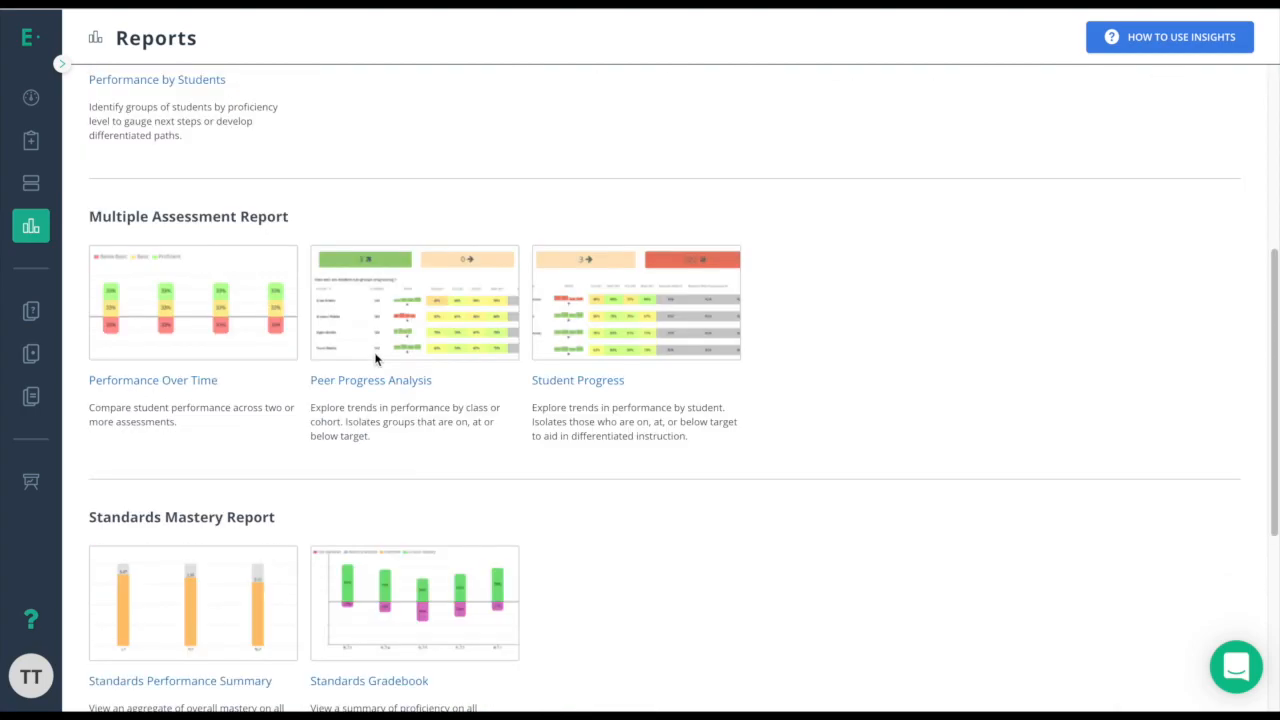
{"action": "scroll", "coordinate": [194, 350], "scroll_direction": "down", "scroll_amount": 2}
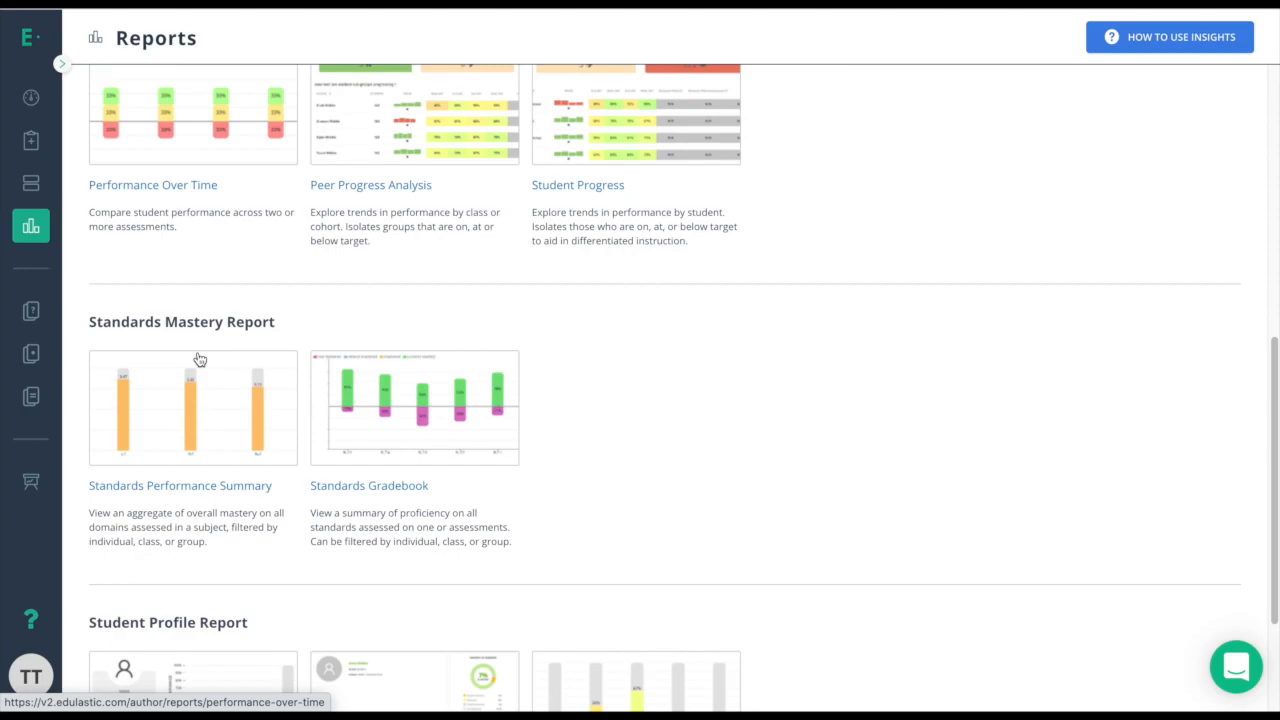
{"action": "scroll", "coordinate": [200, 420], "scroll_direction": "down", "scroll_amount": 2}
{"action": "scroll", "coordinate": [200, 440], "scroll_direction": "down", "scroll_amount": 1}
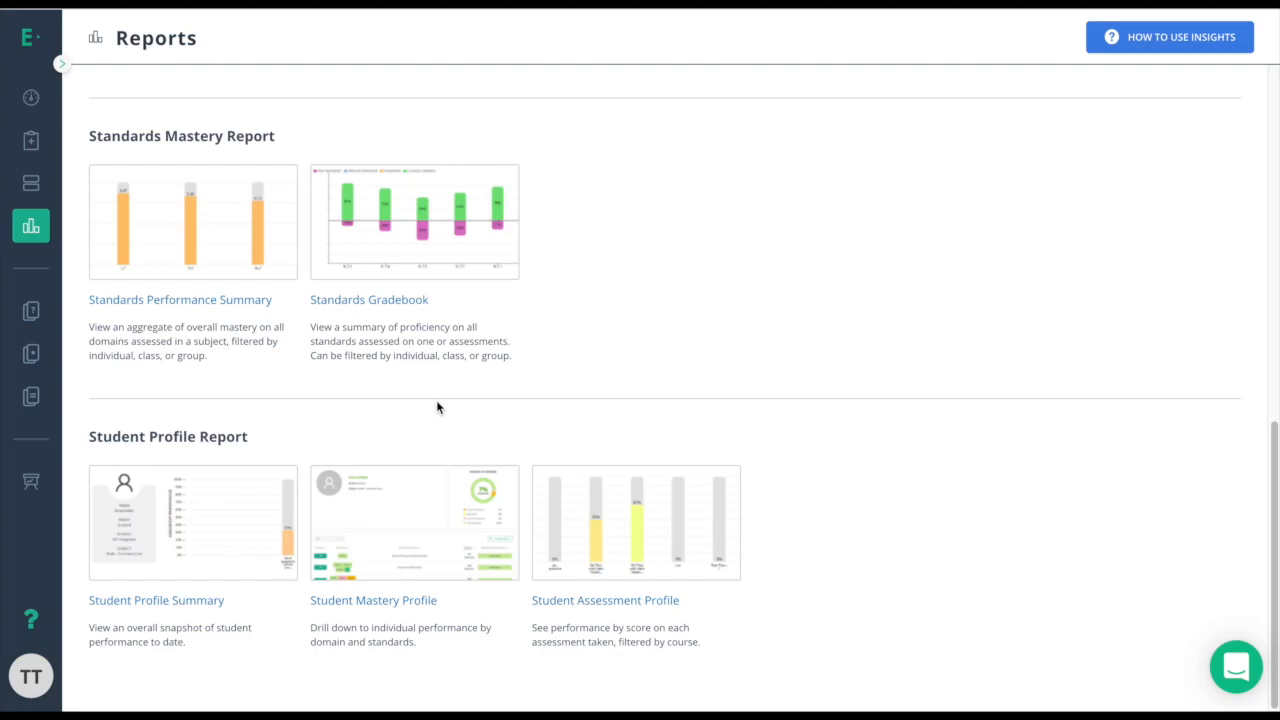
{"action": "scroll", "coordinate": [417, 411], "scroll_direction": "up", "scroll_amount": 10}
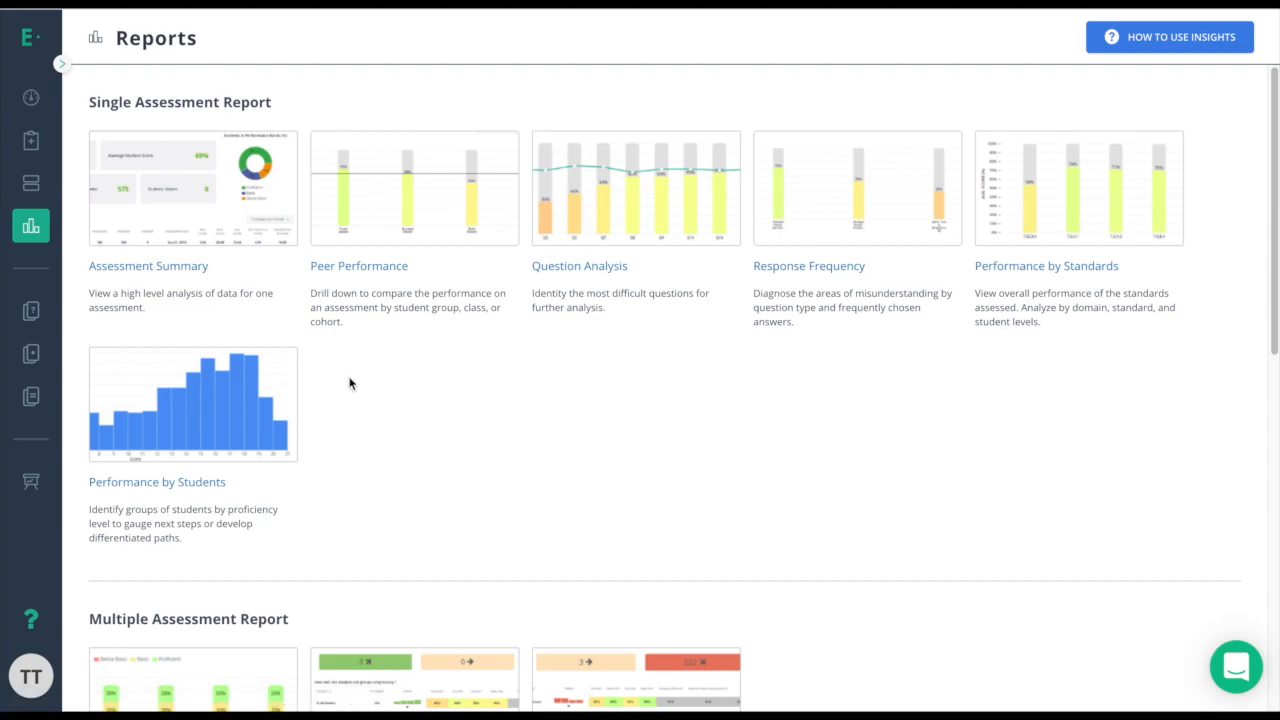
{"action": "scroll", "coordinate": [256, 292], "scroll_direction": "down", "scroll_amount": 3}
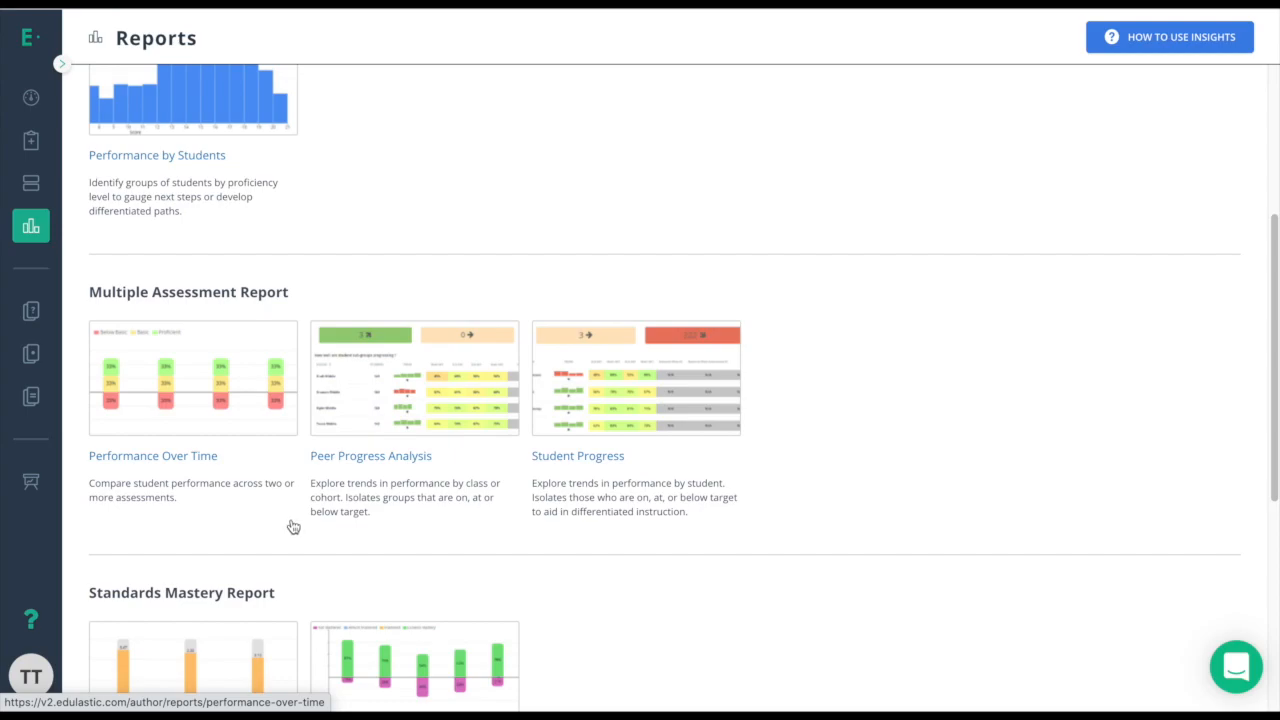
{"action": "scroll", "coordinate": [290, 526], "scroll_direction": "down", "scroll_amount": 2}
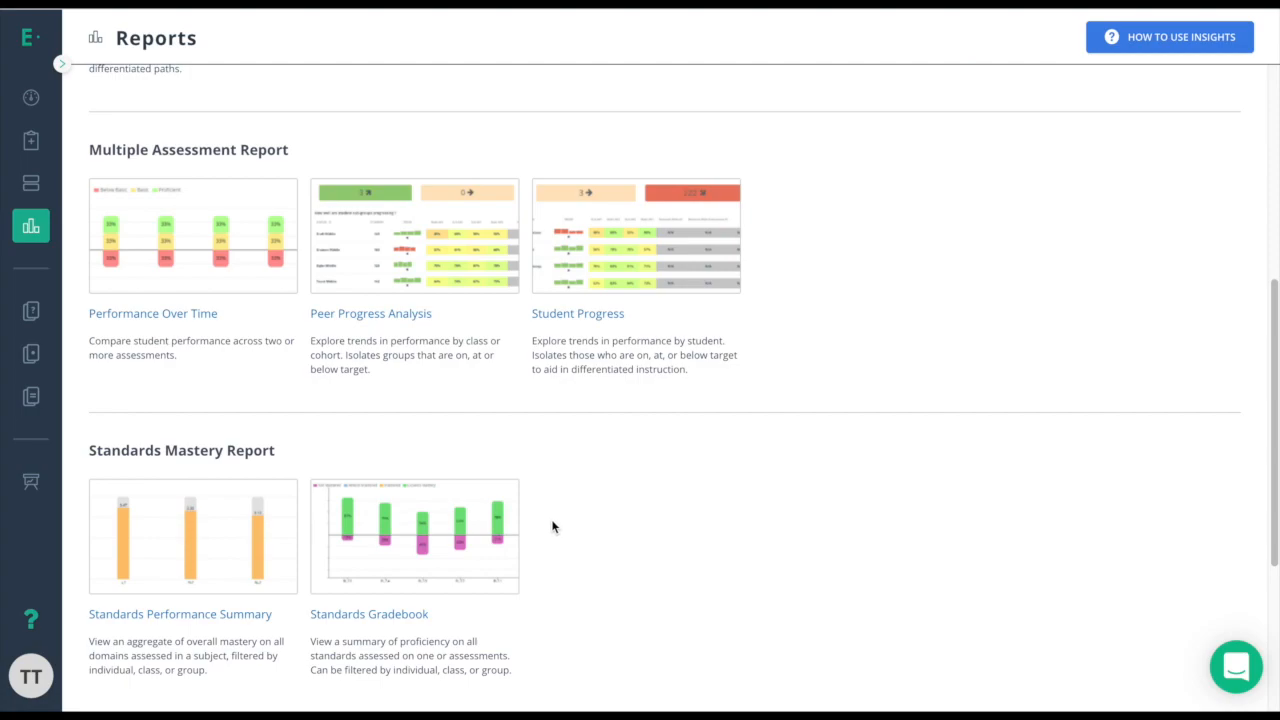
{"action": "scroll", "coordinate": [552, 527], "scroll_direction": "down", "scroll_amount": 3}
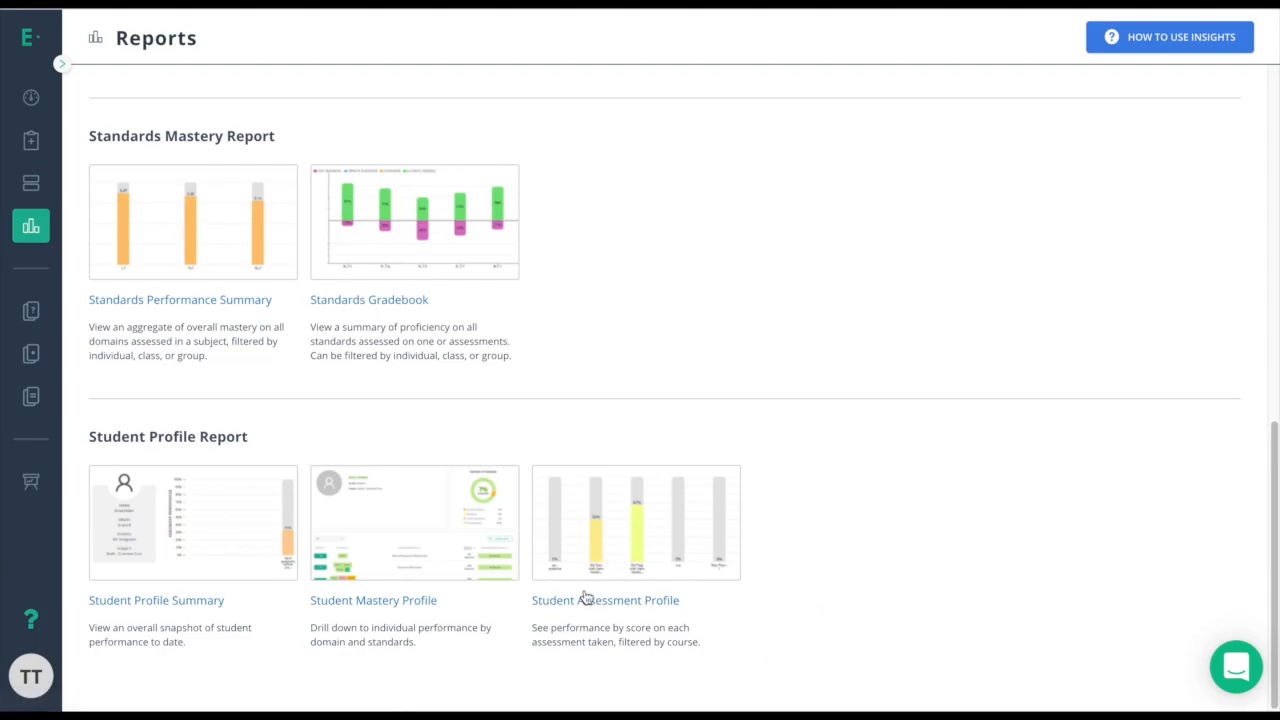
{"action": "scroll", "coordinate": [570, 590], "scroll_direction": "up", "scroll_amount": 5}
{"action": "scroll", "coordinate": [552, 582], "scroll_direction": "up", "scroll_amount": 4}
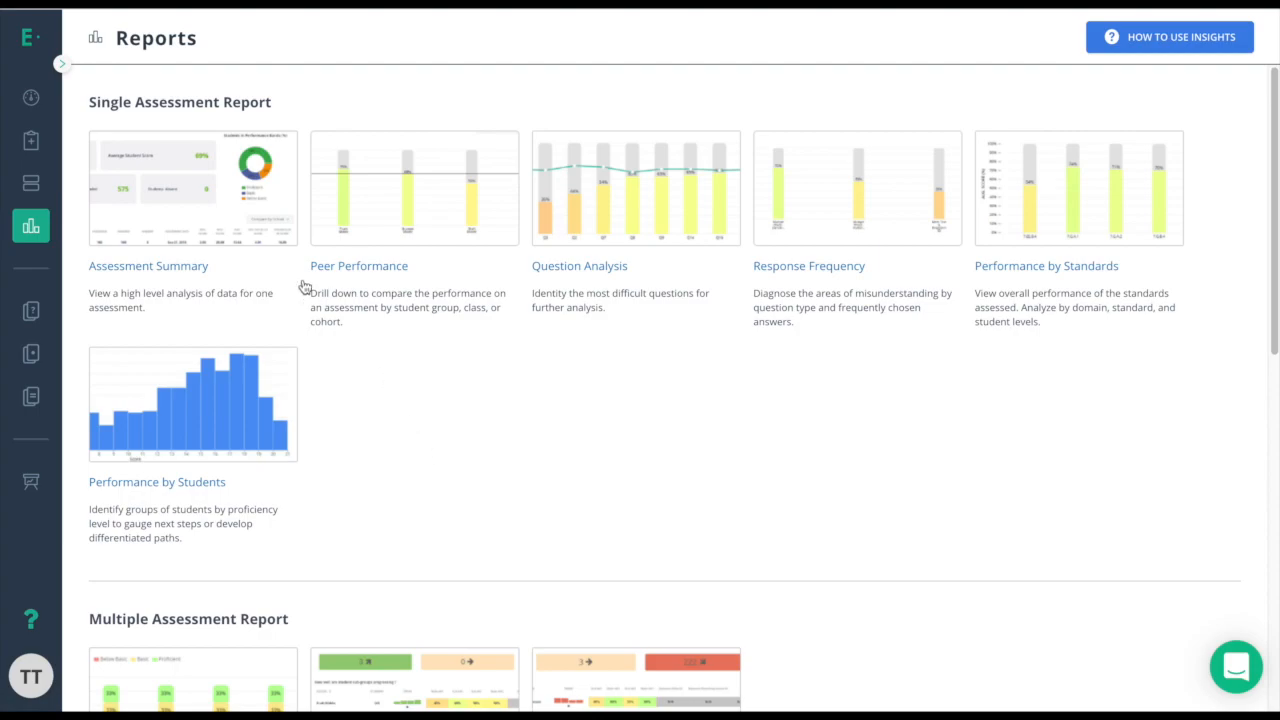
{"action": "left_click", "coordinate": [241, 222]}
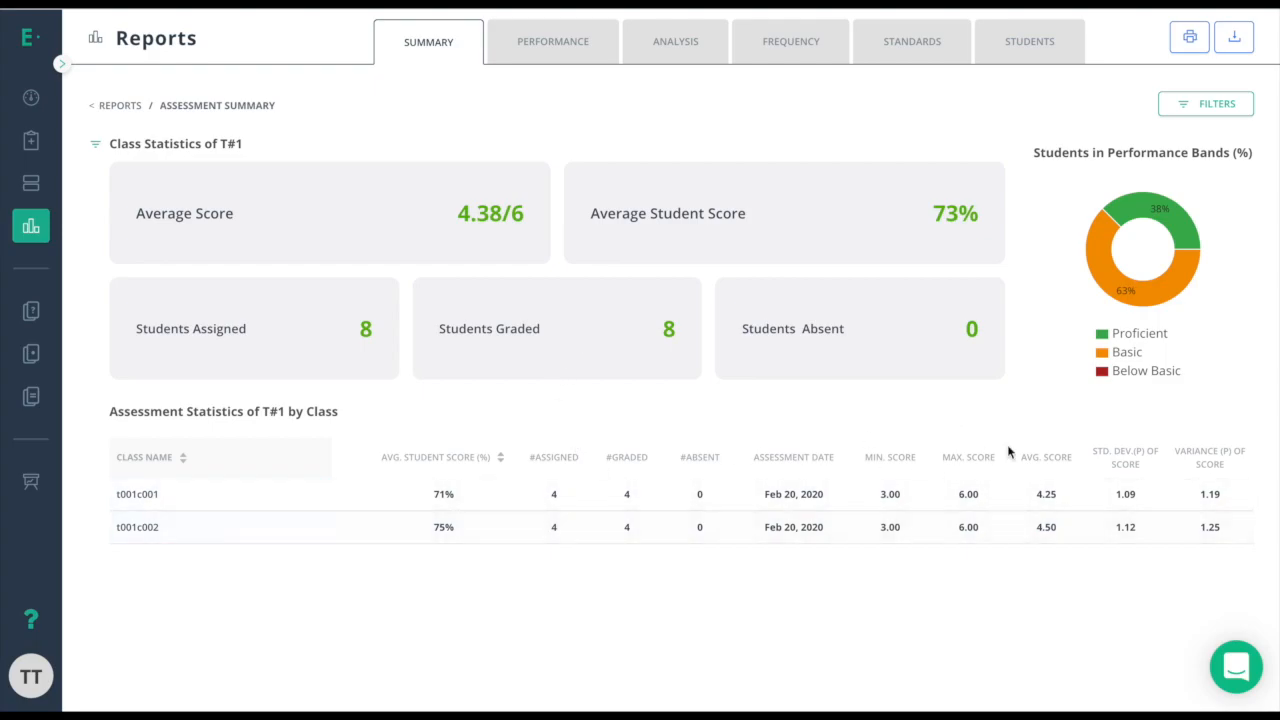
Show the T#1 report filters, review the summary, and switch to Question Analysis.
{"action": "left_click", "coordinate": [1195, 105]}
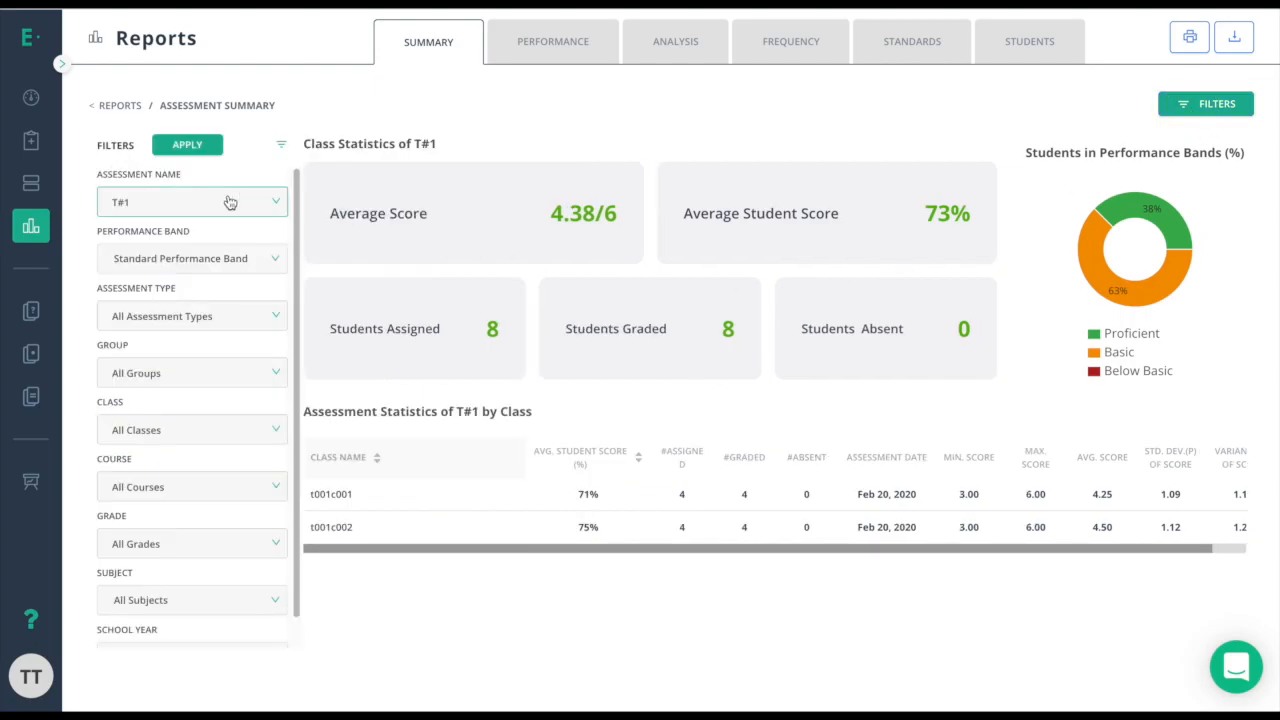
{"action": "scroll", "coordinate": [208, 226], "scroll_direction": "down", "scroll_amount": 1}
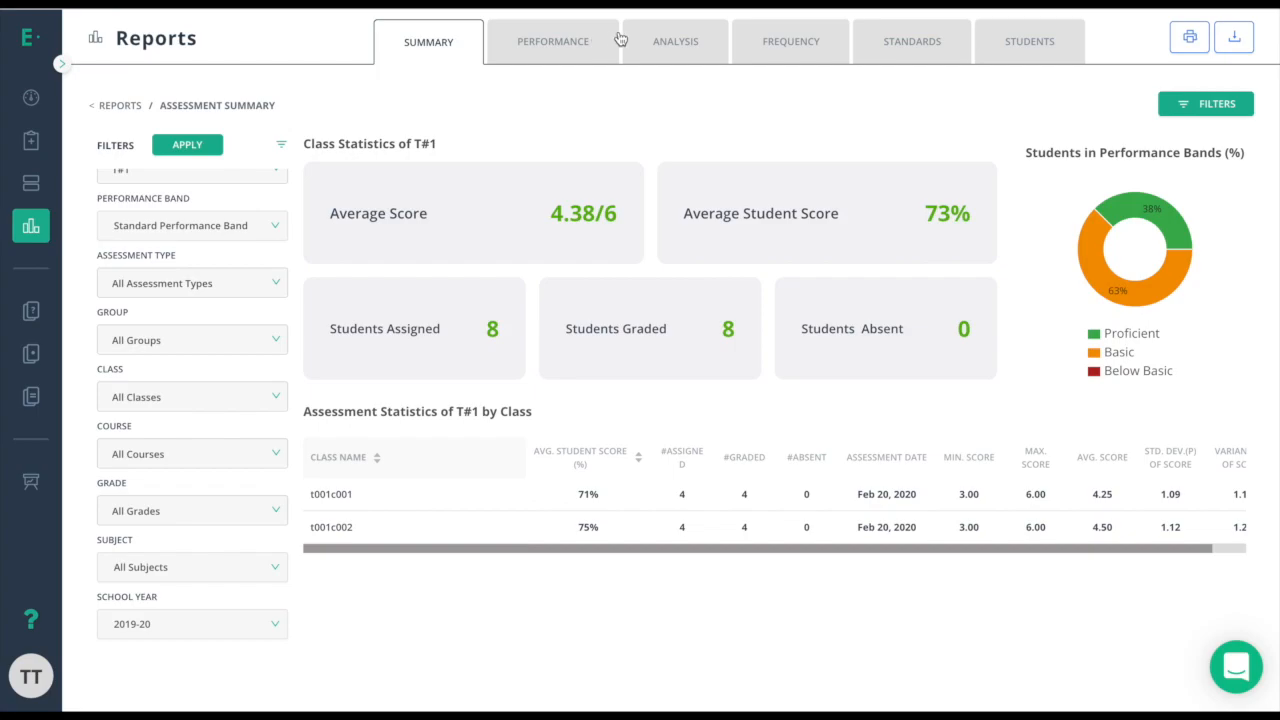
{"action": "left_click", "coordinate": [656, 45]}
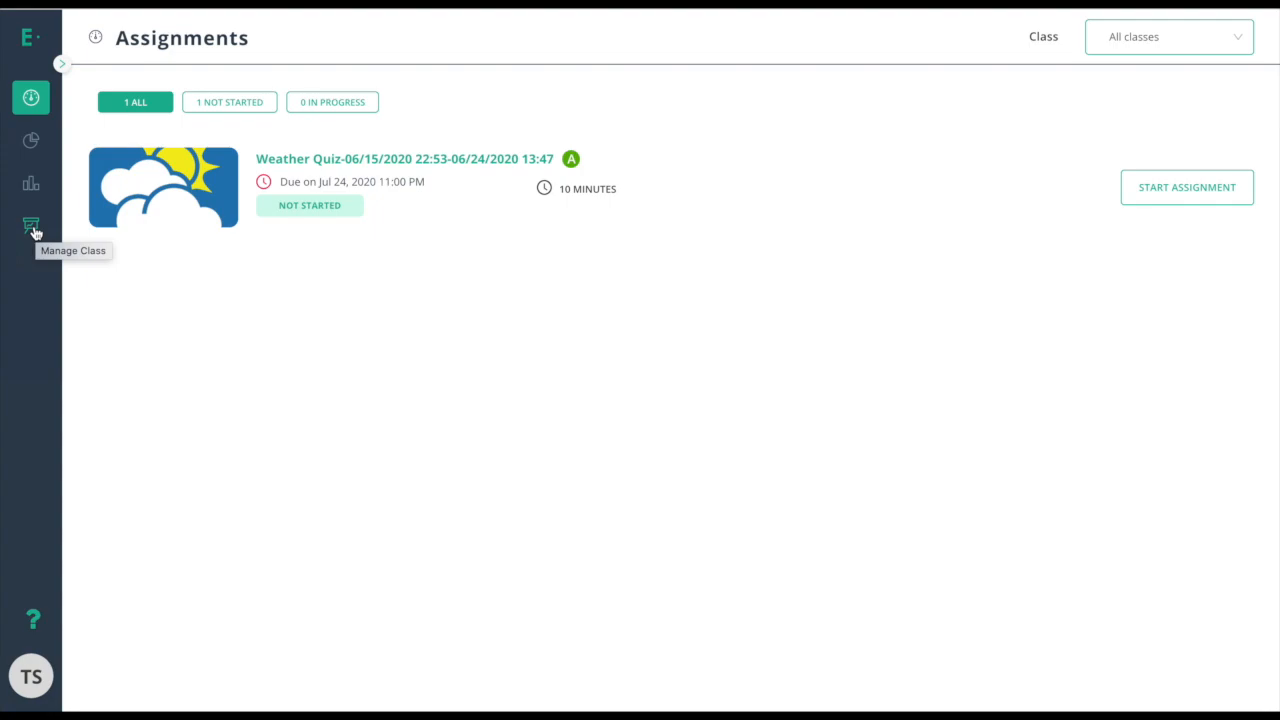
Start the Weather Quiz, accept the 10-minute limit, and enter the assignment password.
{"action": "left_click", "coordinate": [1158, 195]}
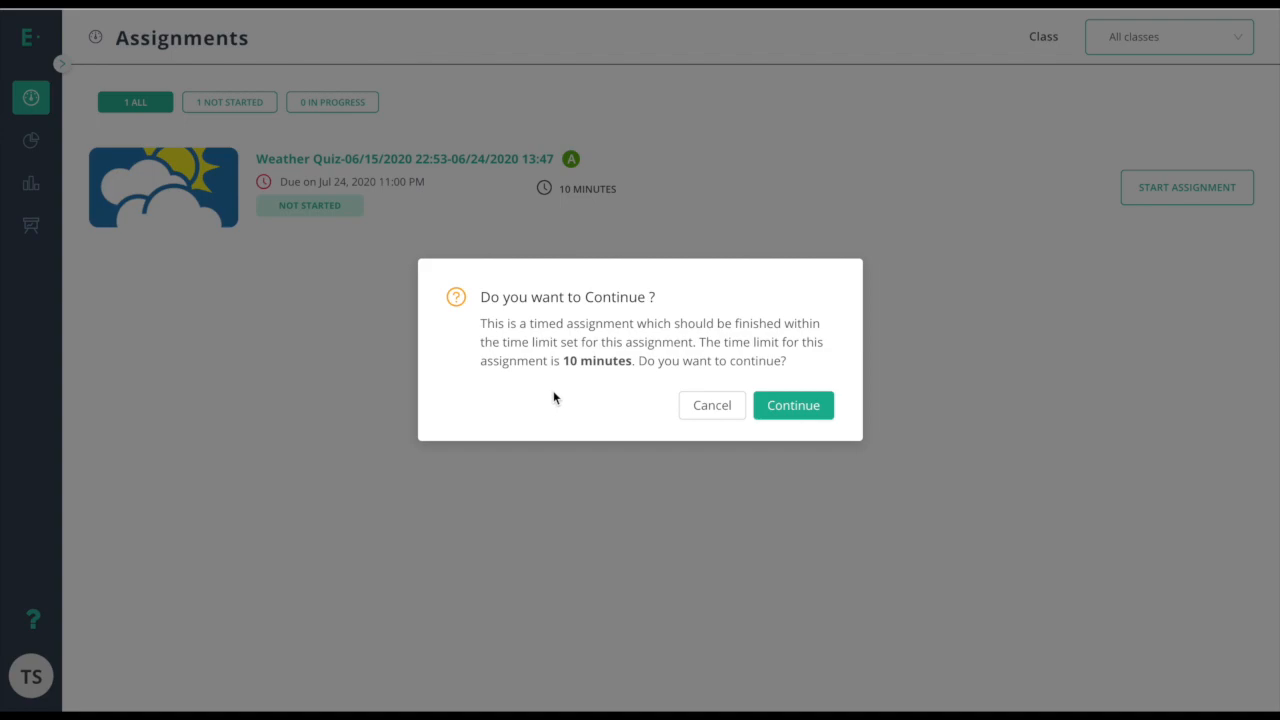
{"action": "left_click", "coordinate": [805, 420]}
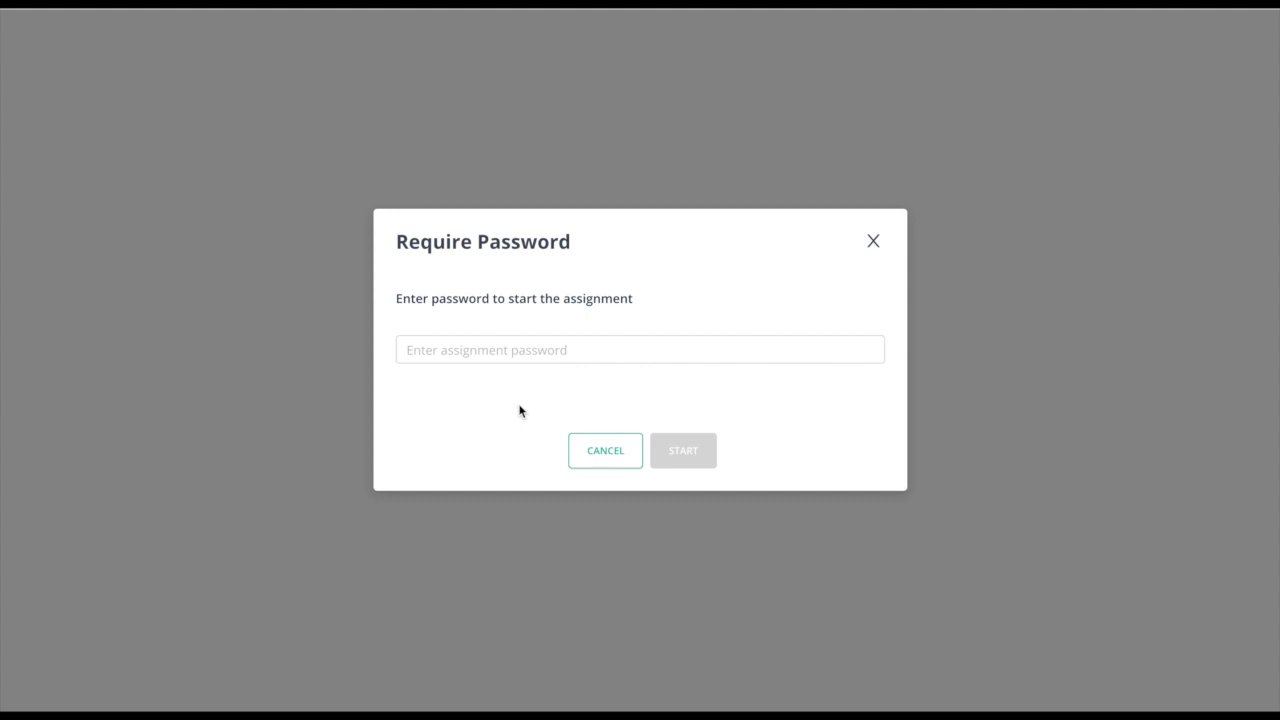
{"action": "left_click", "coordinate": [544, 352]}
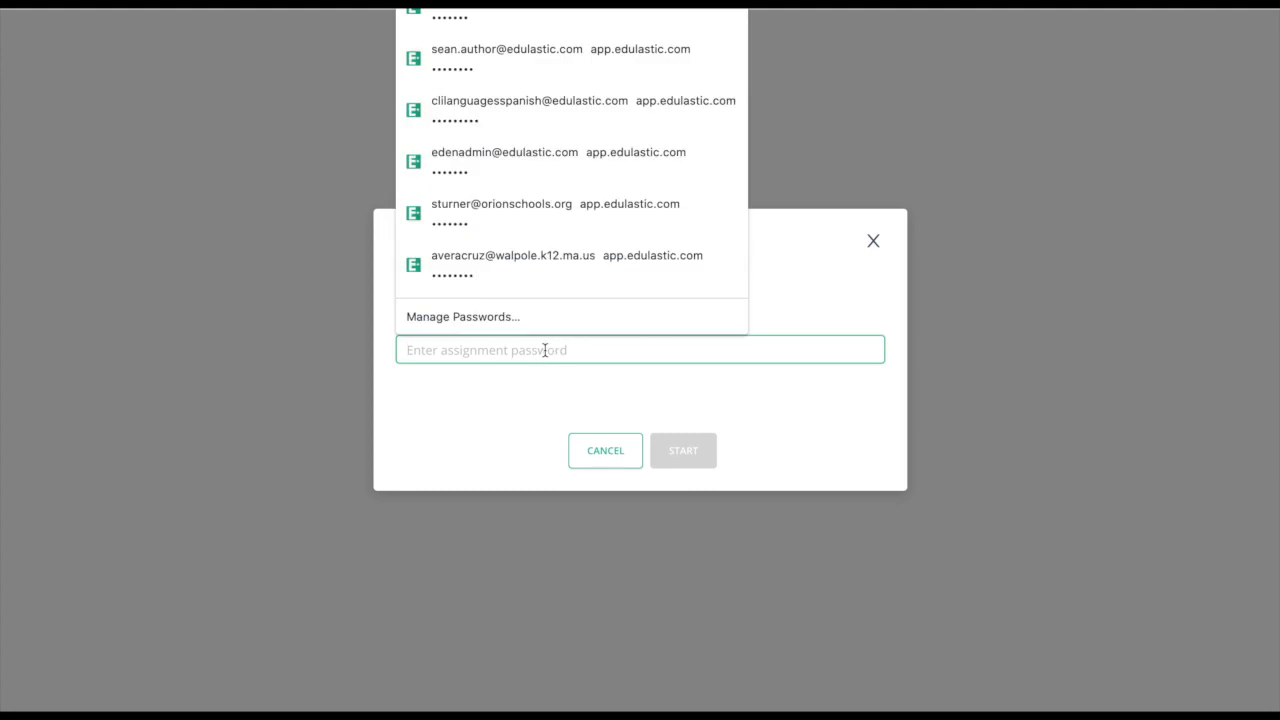
{"action": "type", "text": "******"}
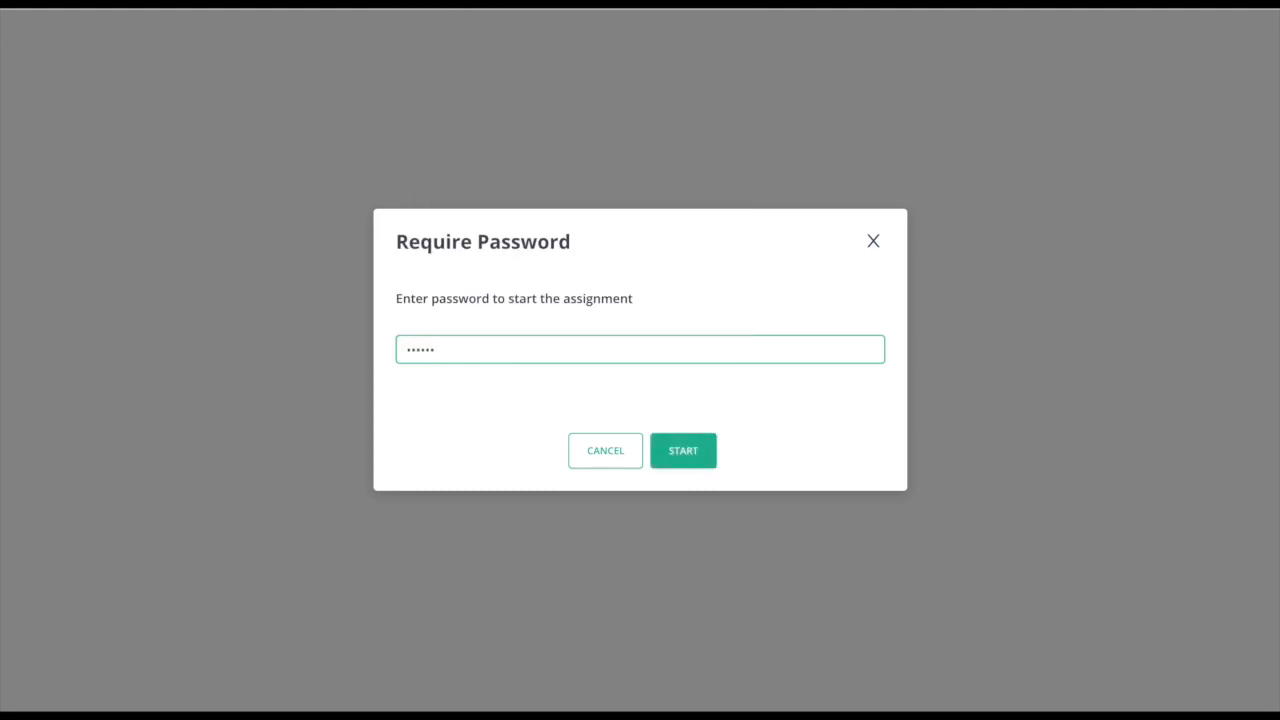
Submit the password so the Weather Quiz opens on question 1.
{"action": "left_click", "coordinate": [683, 458]}
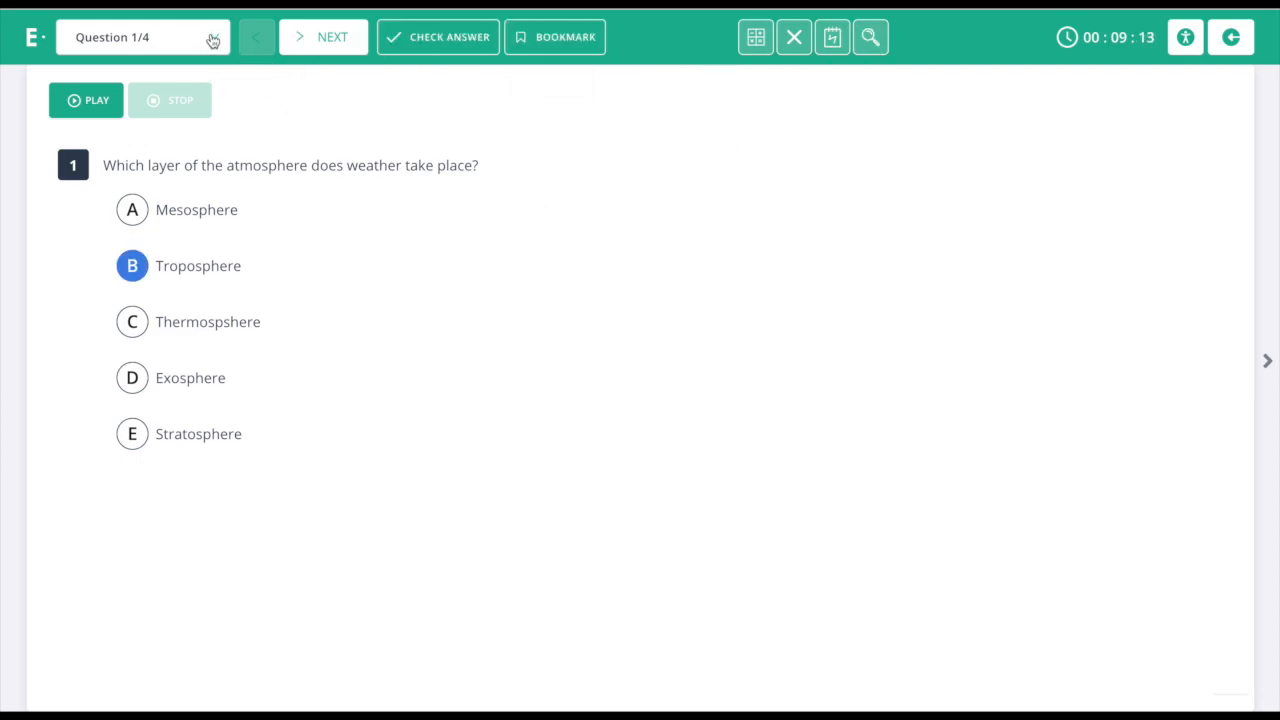
Pick an answer for question 1 and bring up the Basic Calculator.
{"action": "left_click", "coordinate": [214, 40]}
{"action": "left_click", "coordinate": [134, 325]}
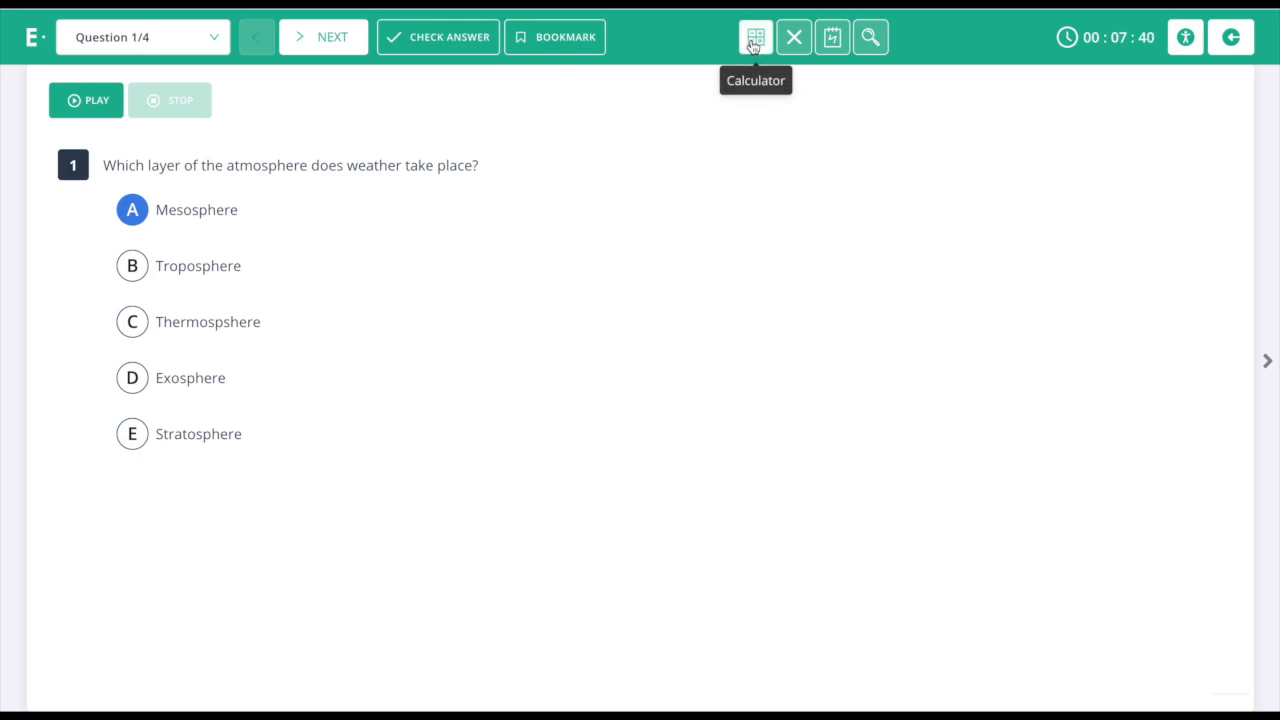
{"action": "left_click", "coordinate": [753, 45]}
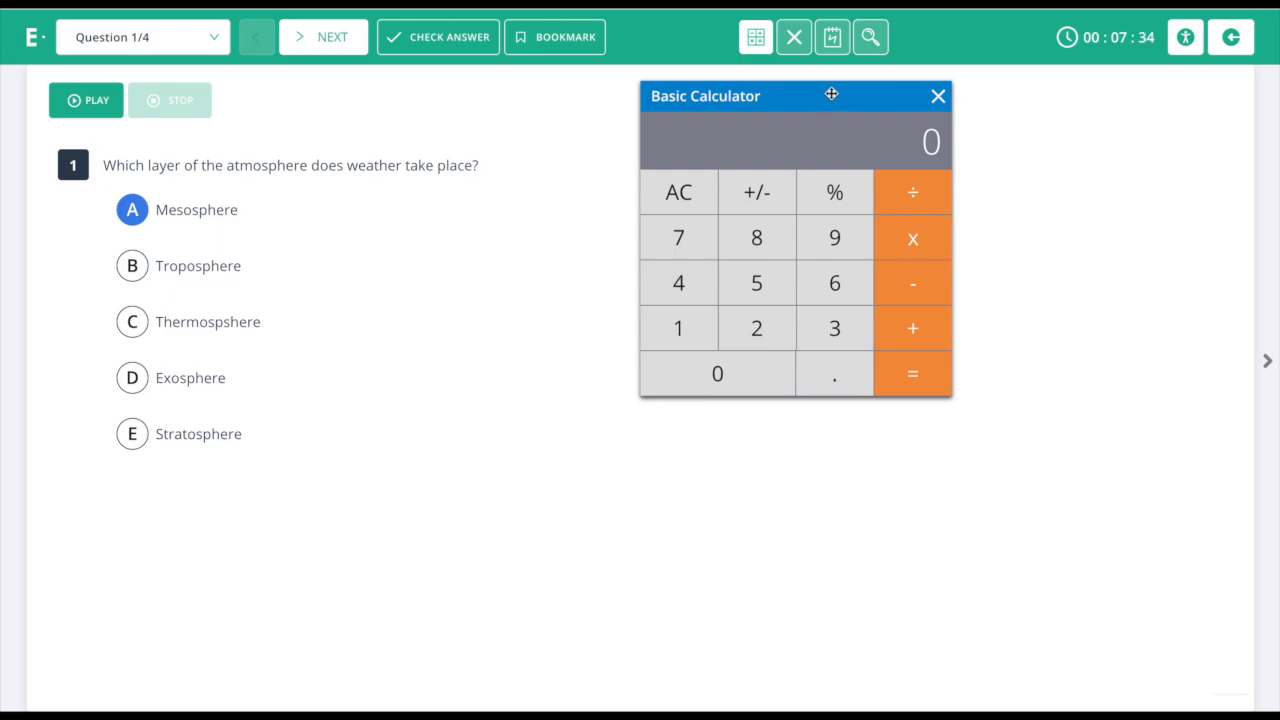
Close the calculator, cross out Troposphere, Thermospshere and Exosphere, and open the scratch pad.
{"action": "left_click", "coordinate": [938, 96]}
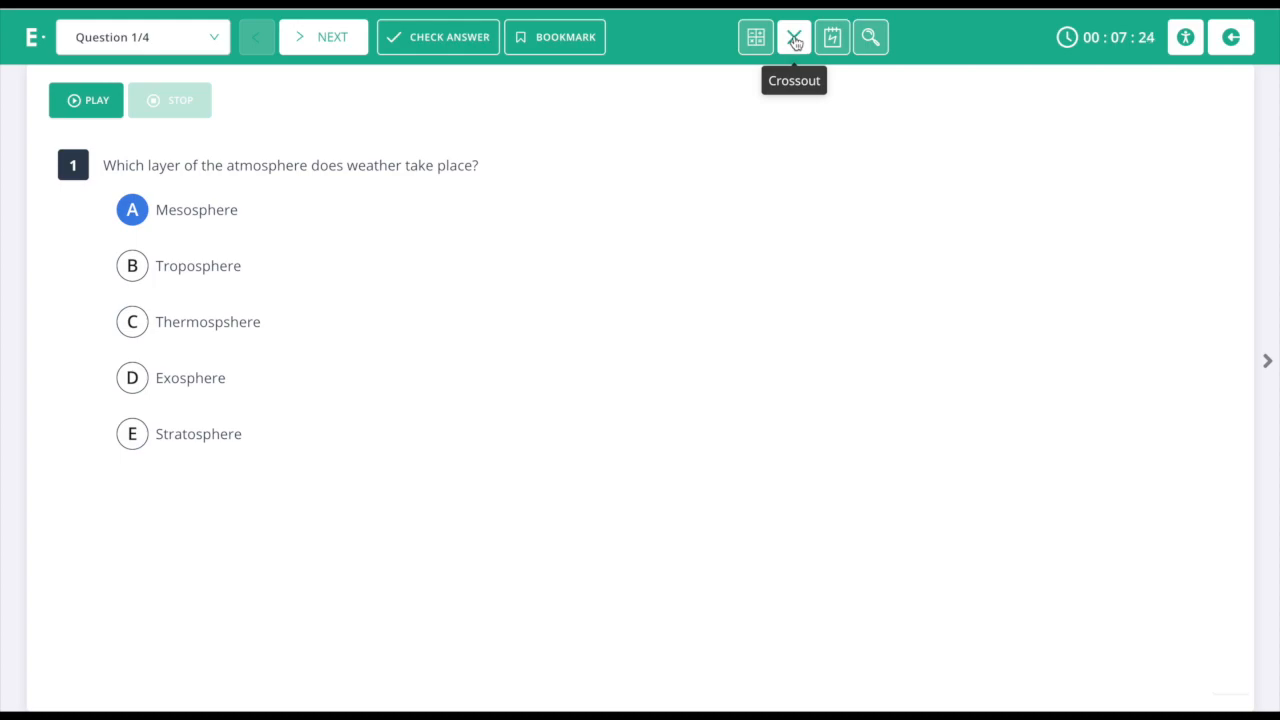
{"action": "left_click", "coordinate": [795, 42]}
{"action": "left_click", "coordinate": [168, 268]}
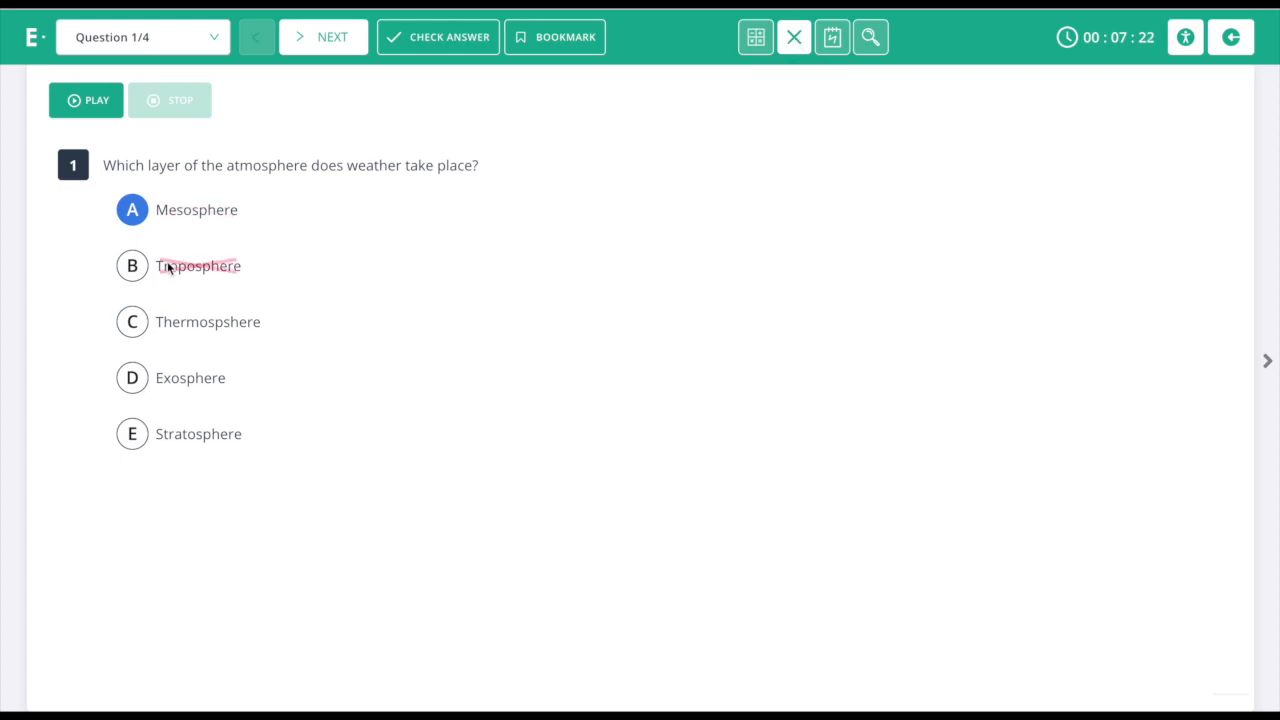
{"action": "left_click", "coordinate": [175, 262]}
{"action": "left_click", "coordinate": [191, 334]}
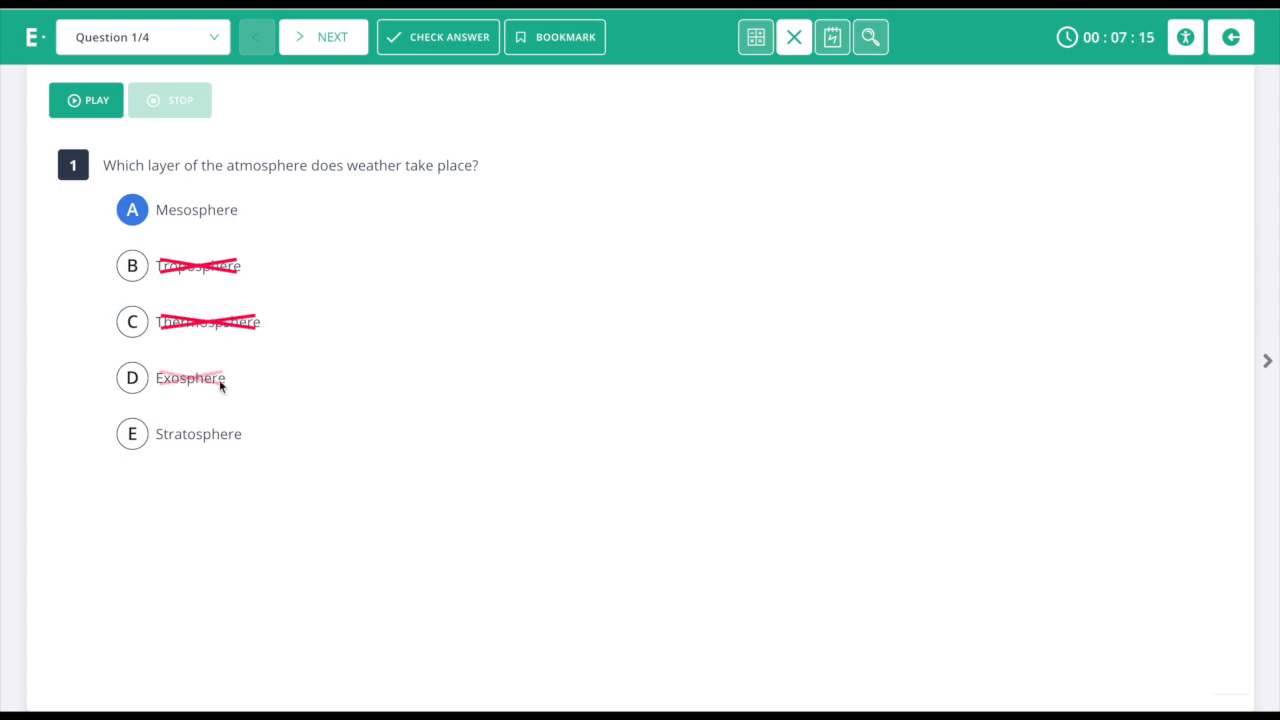
{"action": "left_click", "coordinate": [219, 379]}
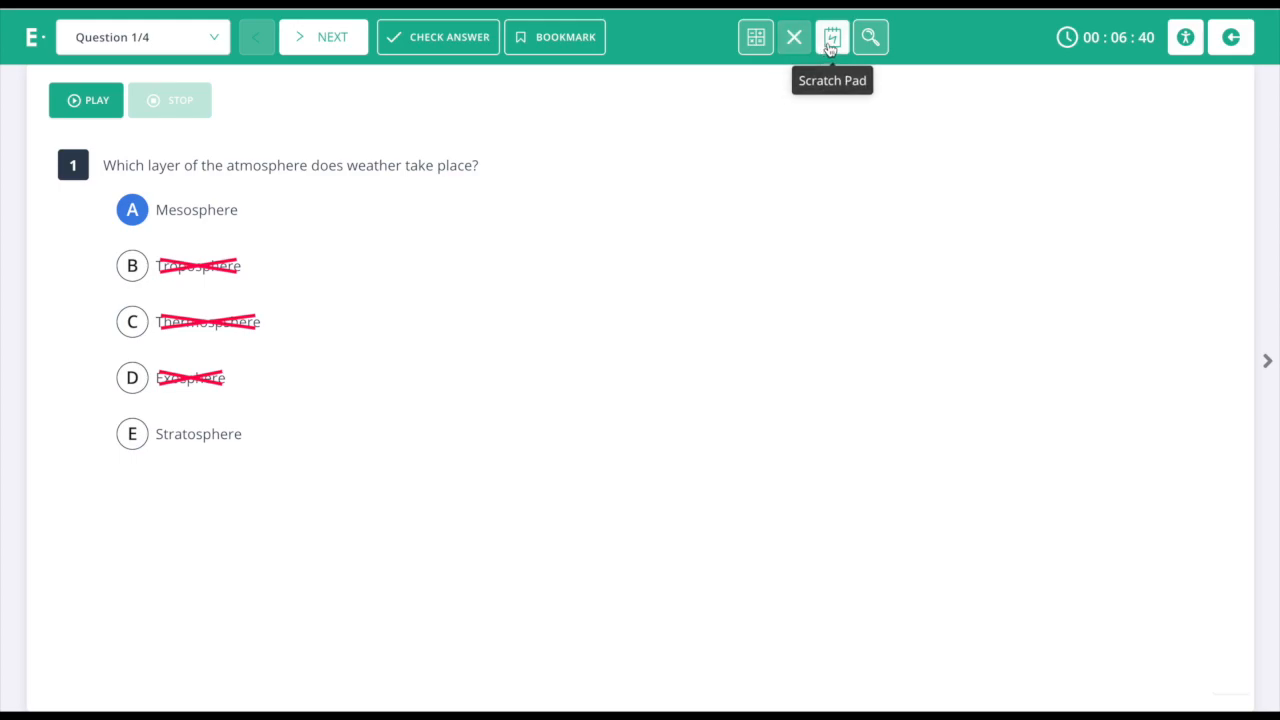
{"action": "left_click", "coordinate": [832, 37]}
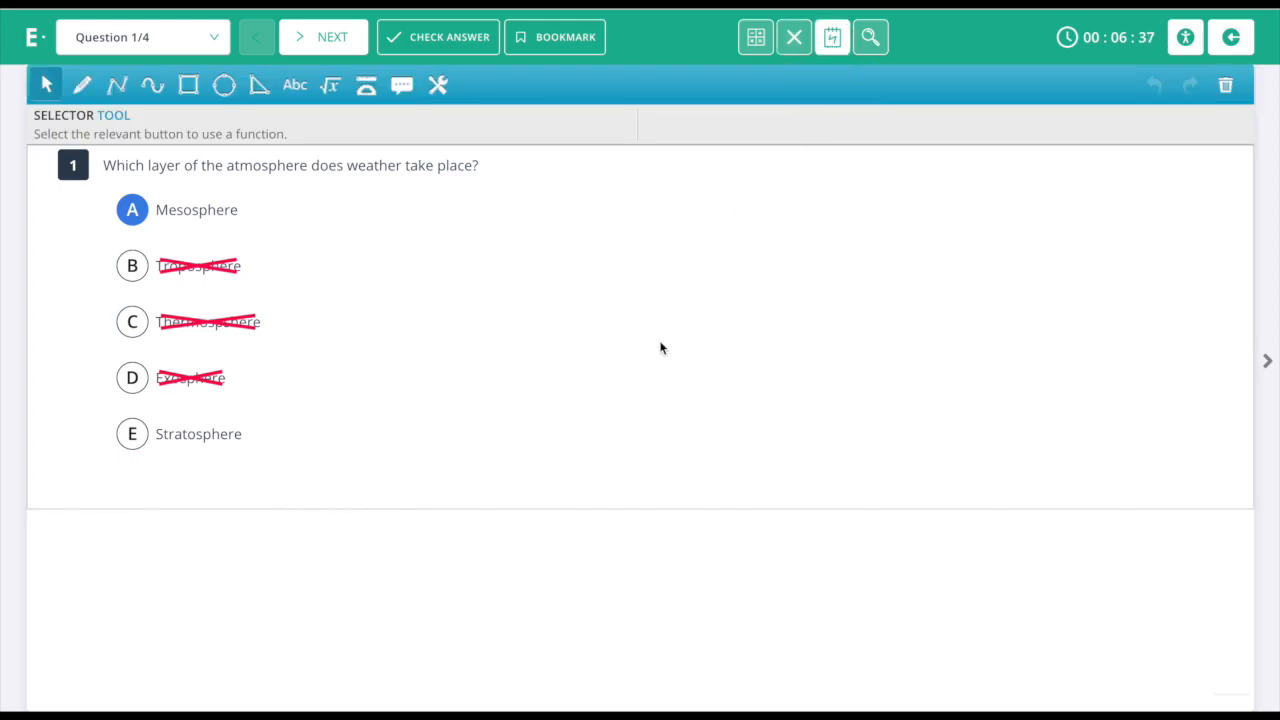
Close the scratch pad, choose Stratosphere for question 1, and magnify the question text.
{"action": "left_click", "coordinate": [832, 37]}
{"action": "left_click", "coordinate": [132, 433]}
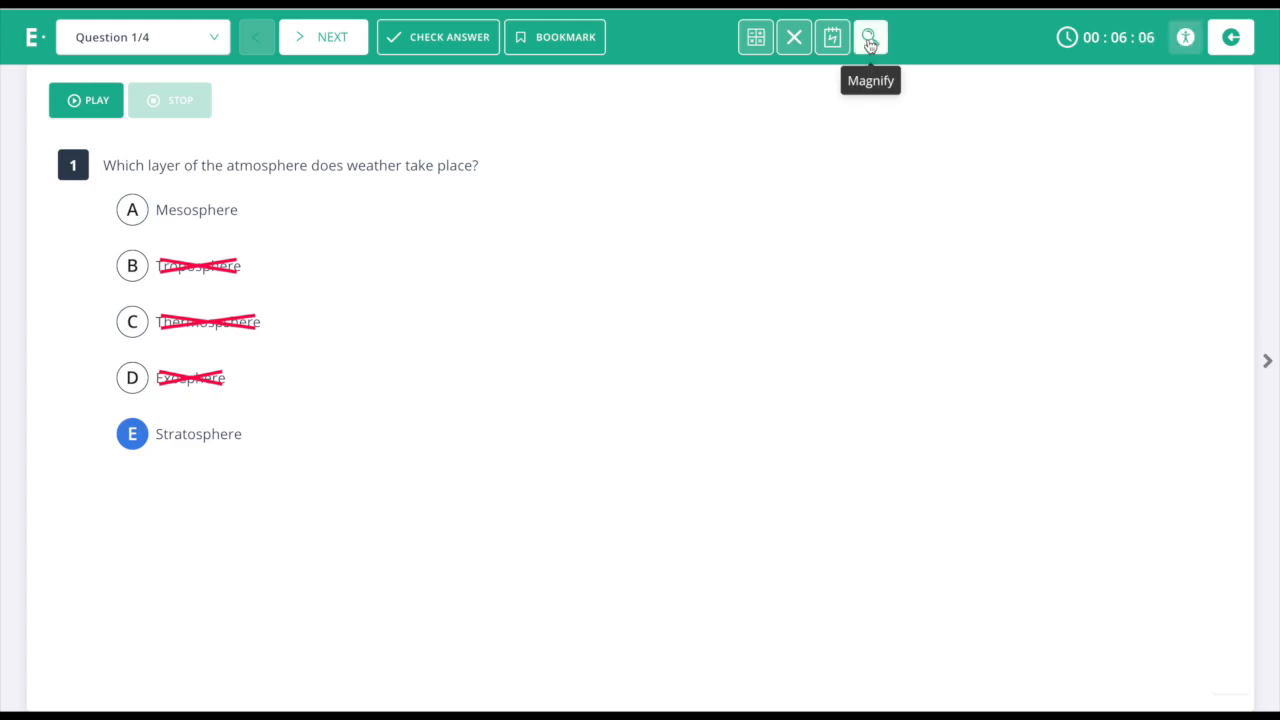
{"action": "left_click", "coordinate": [867, 42]}
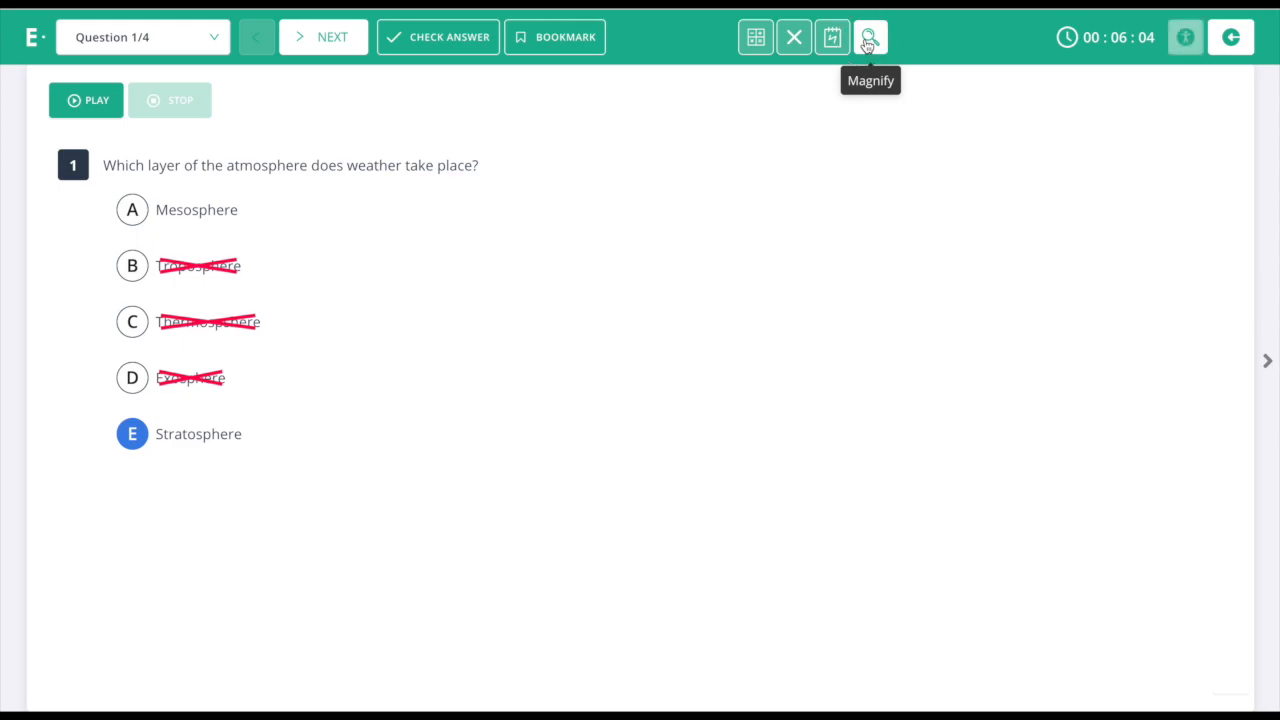
{"action": "left_click_drag", "start_coordinate": [640, 343], "coordinate": [486, 177]}
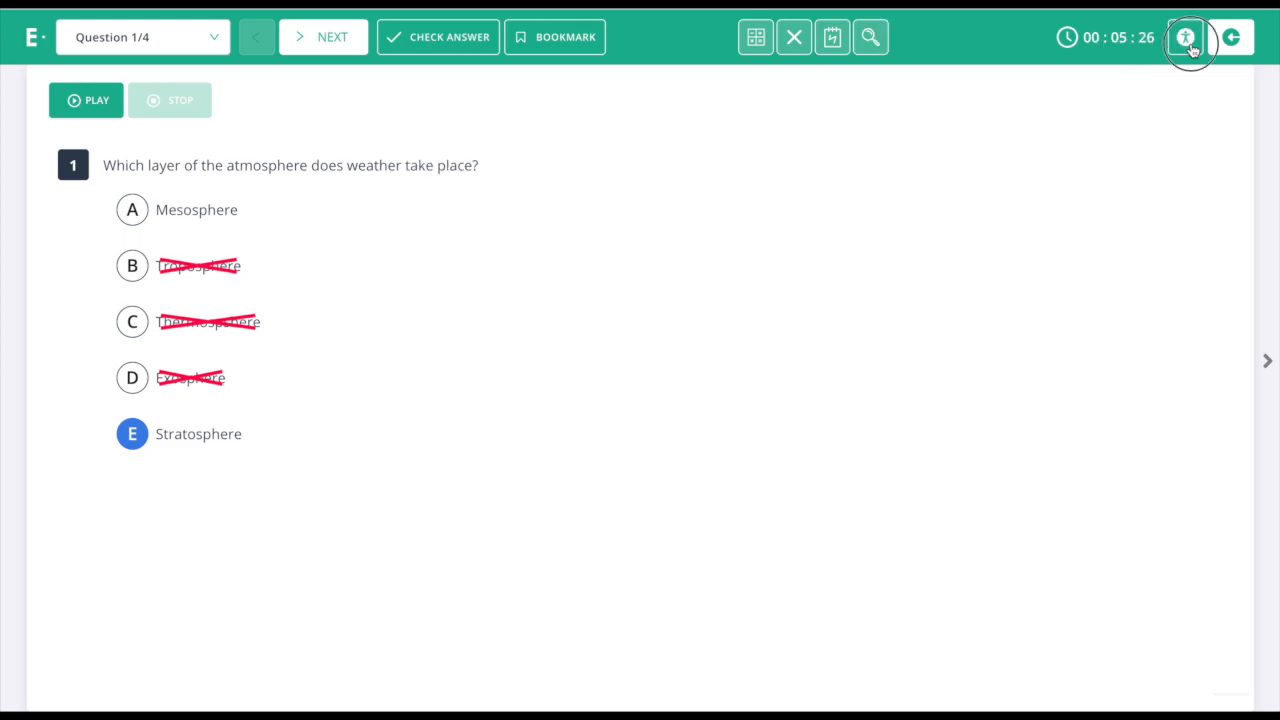
{"action": "left_click", "coordinate": [1185, 37]}
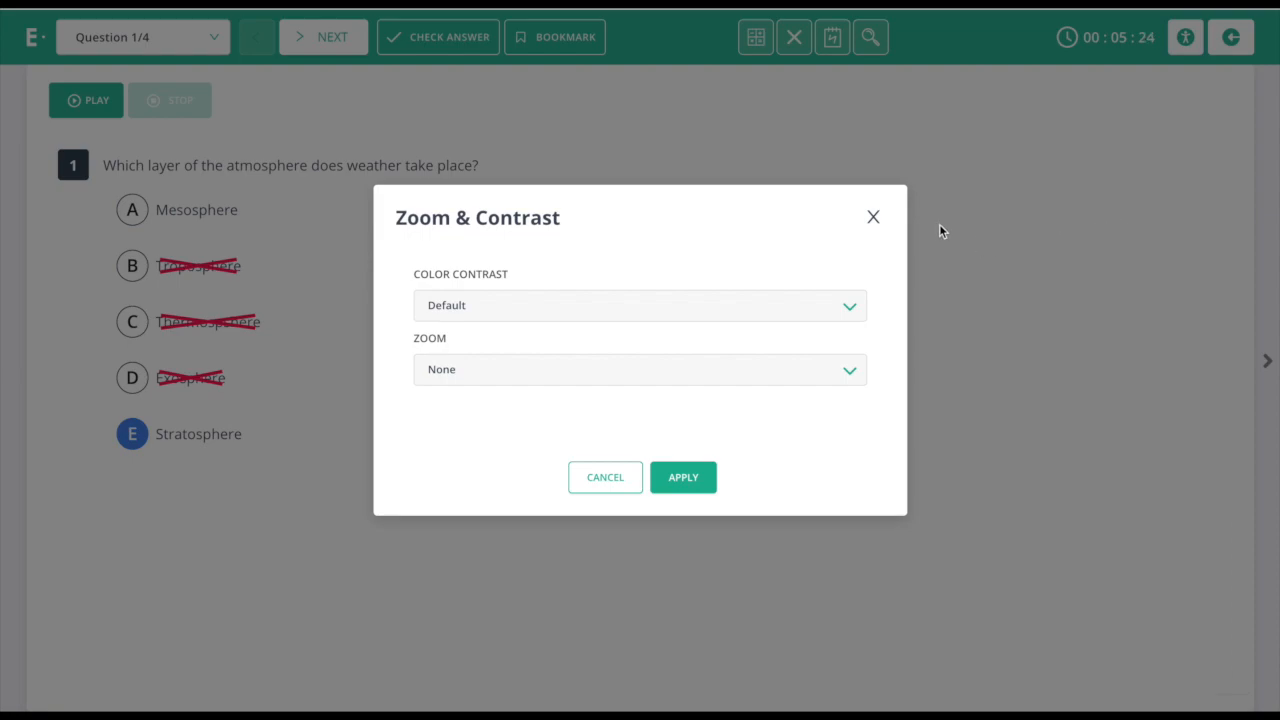
{"action": "left_click", "coordinate": [496, 310]}
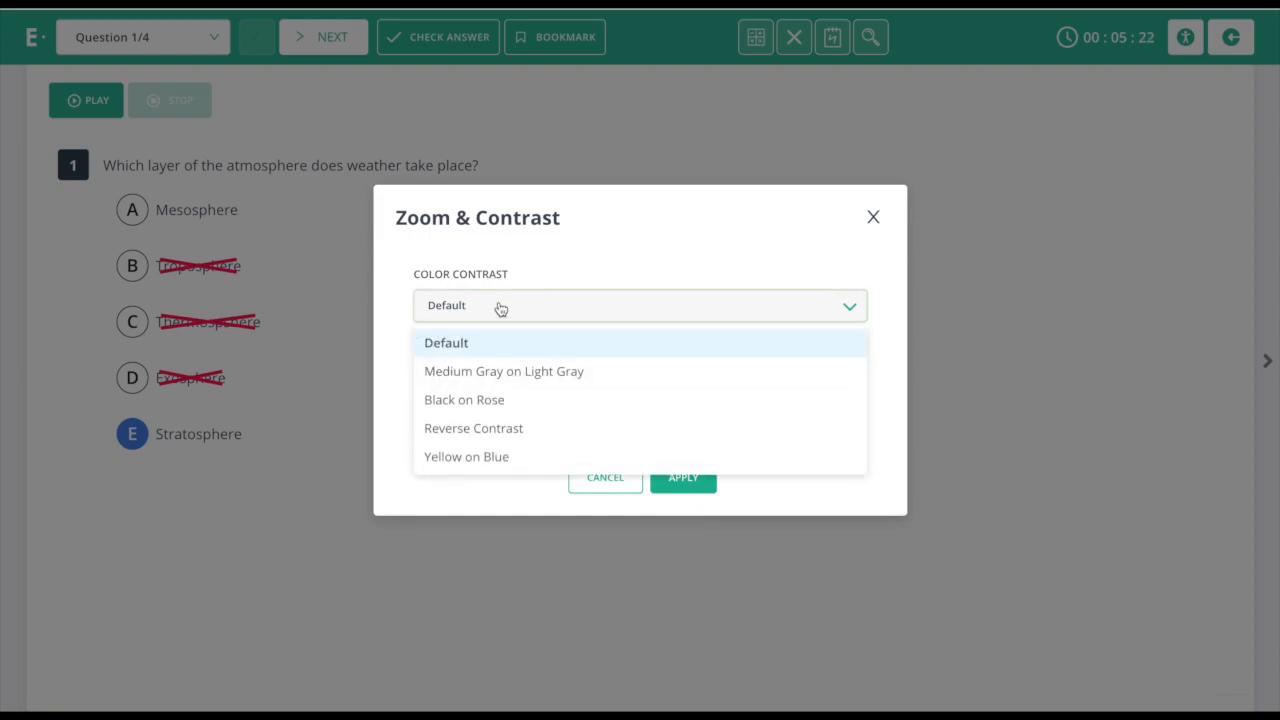
{"action": "left_click", "coordinate": [495, 428]}
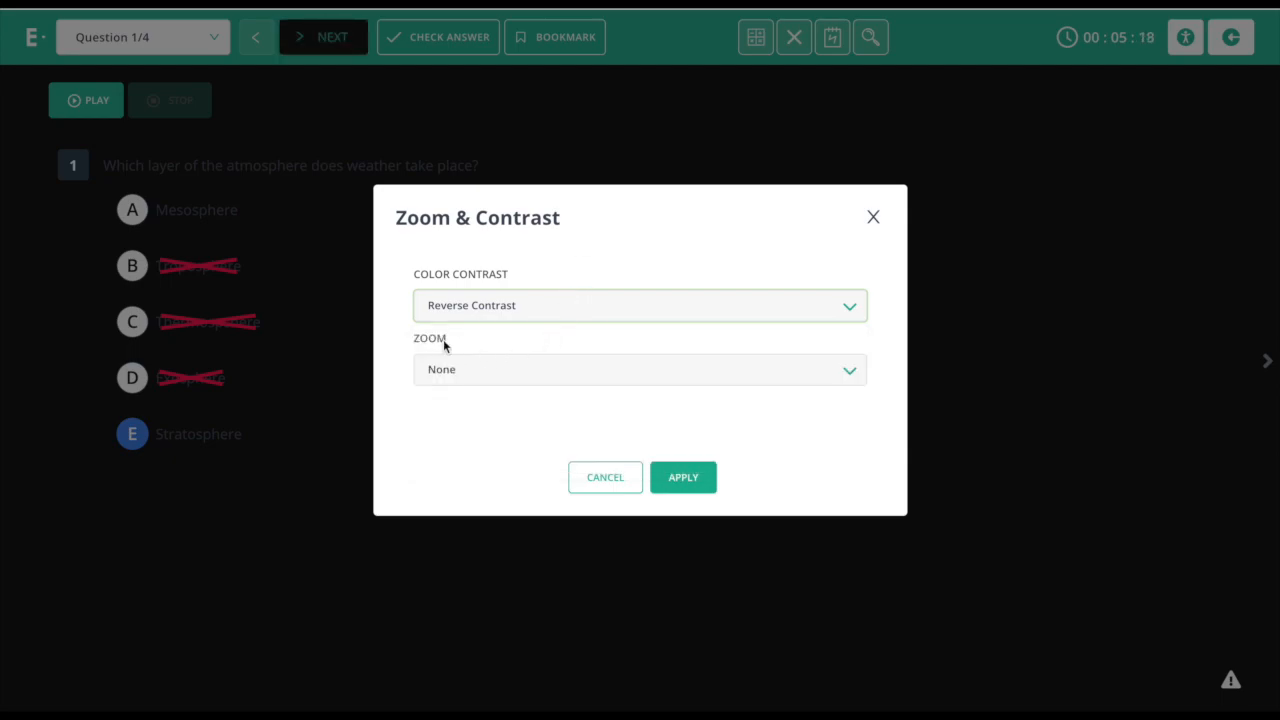
{"action": "left_click", "coordinate": [494, 305]}
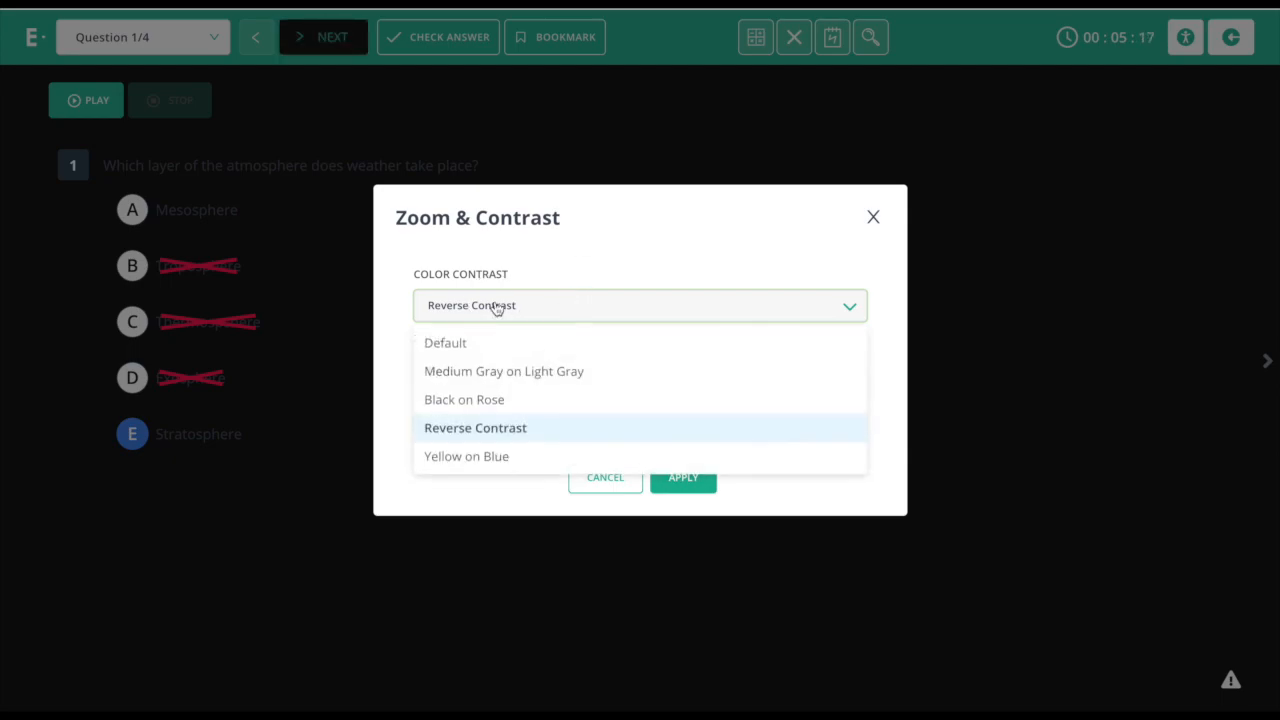
{"action": "left_click", "coordinate": [470, 343]}
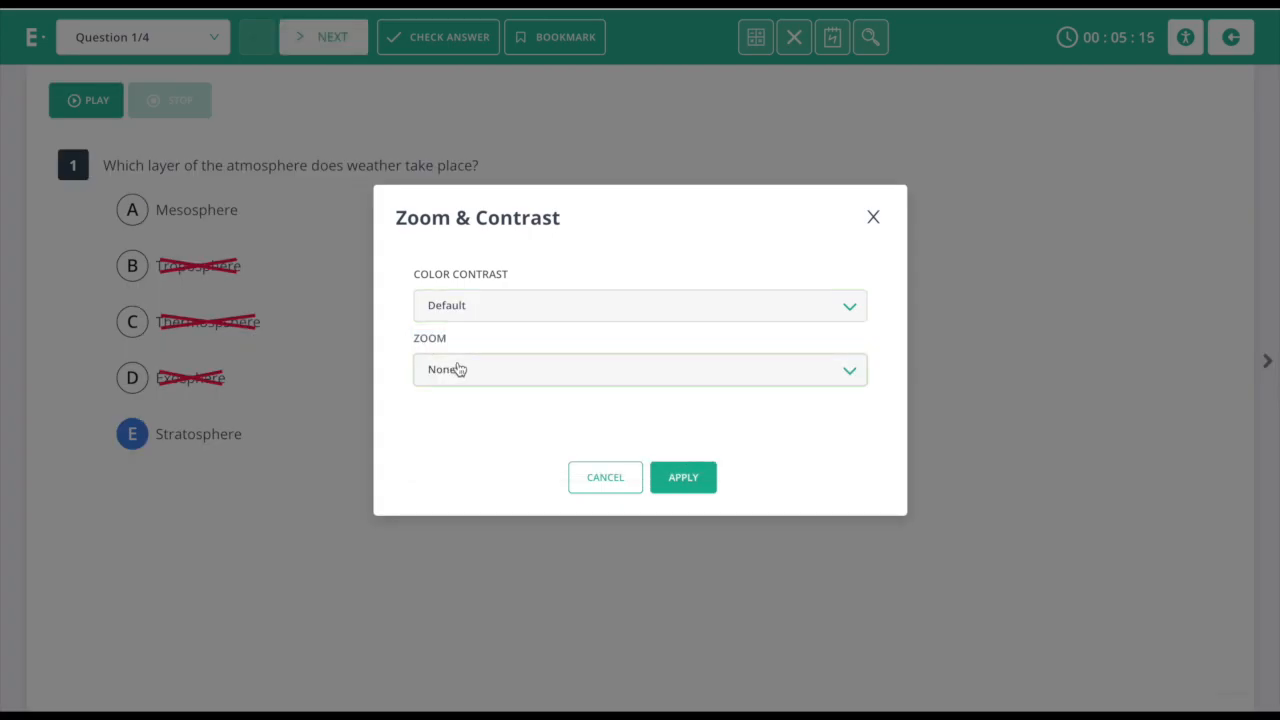
{"action": "left_click", "coordinate": [452, 369]}
{"action": "left_click", "coordinate": [468, 447]}
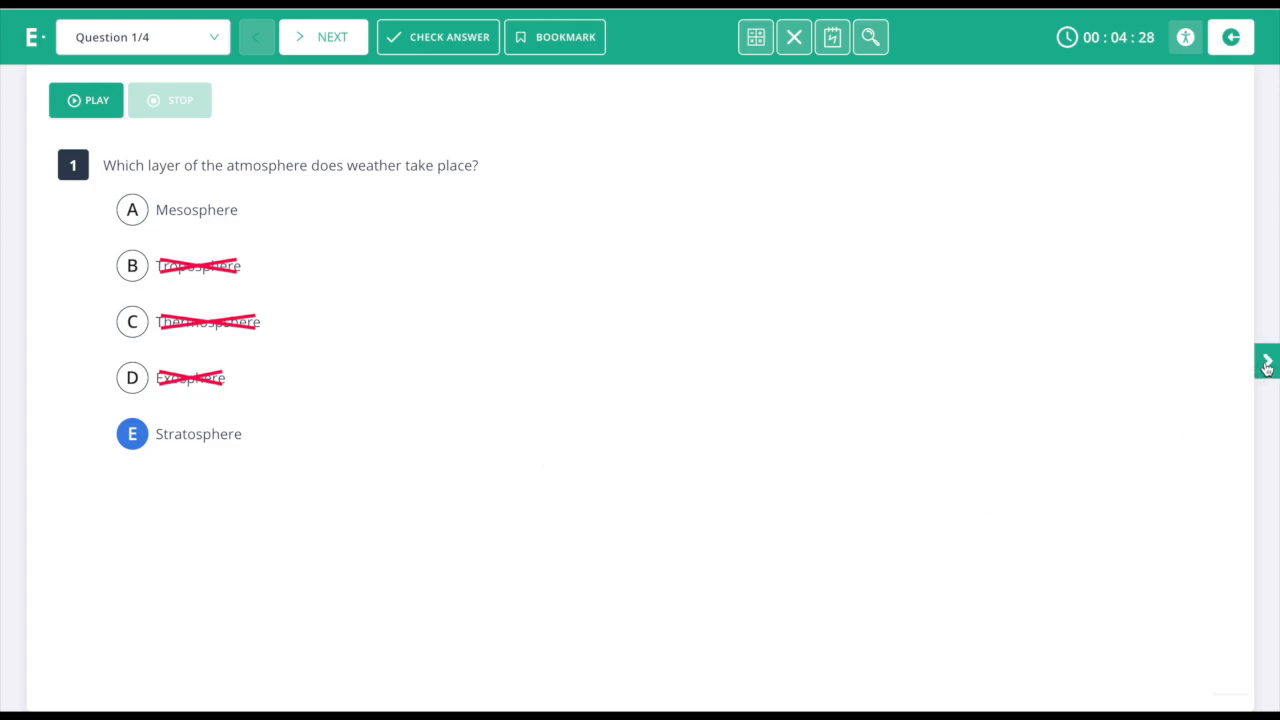
Move on to question 2 and dismiss the unanswered-questions warning.
{"action": "left_click", "coordinate": [334, 40]}
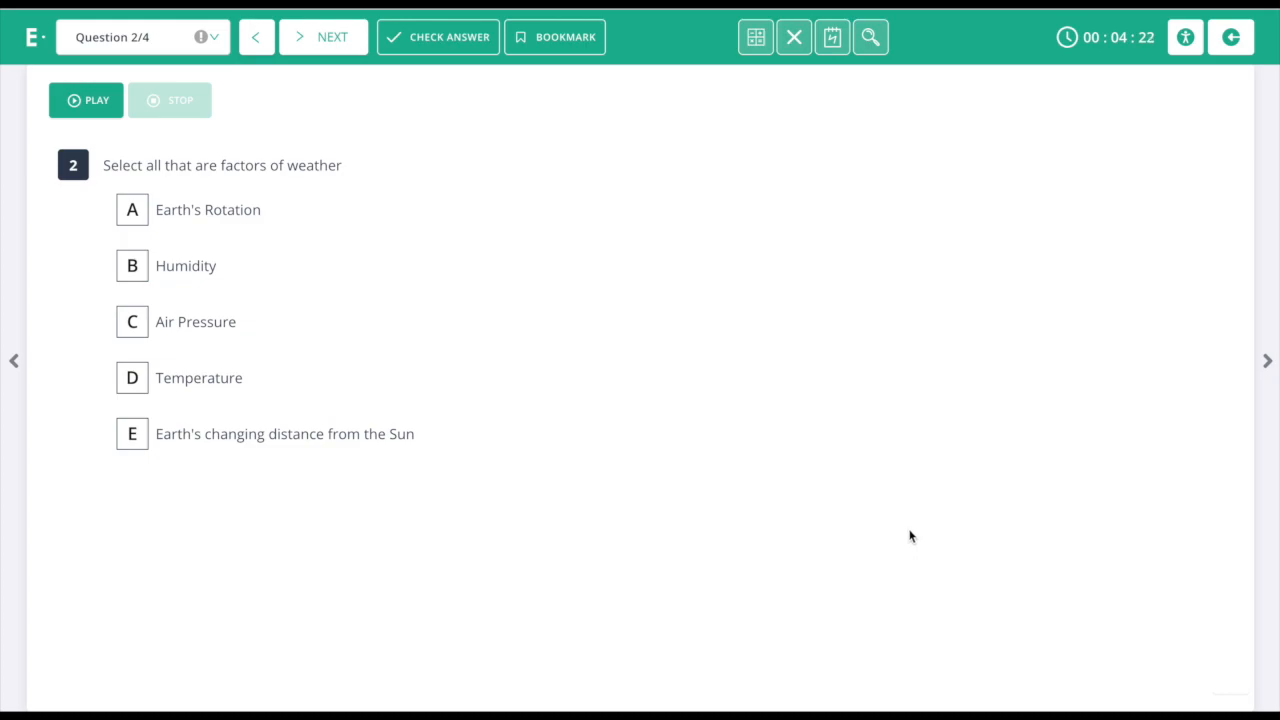
{"action": "left_click", "coordinate": [1268, 362]}
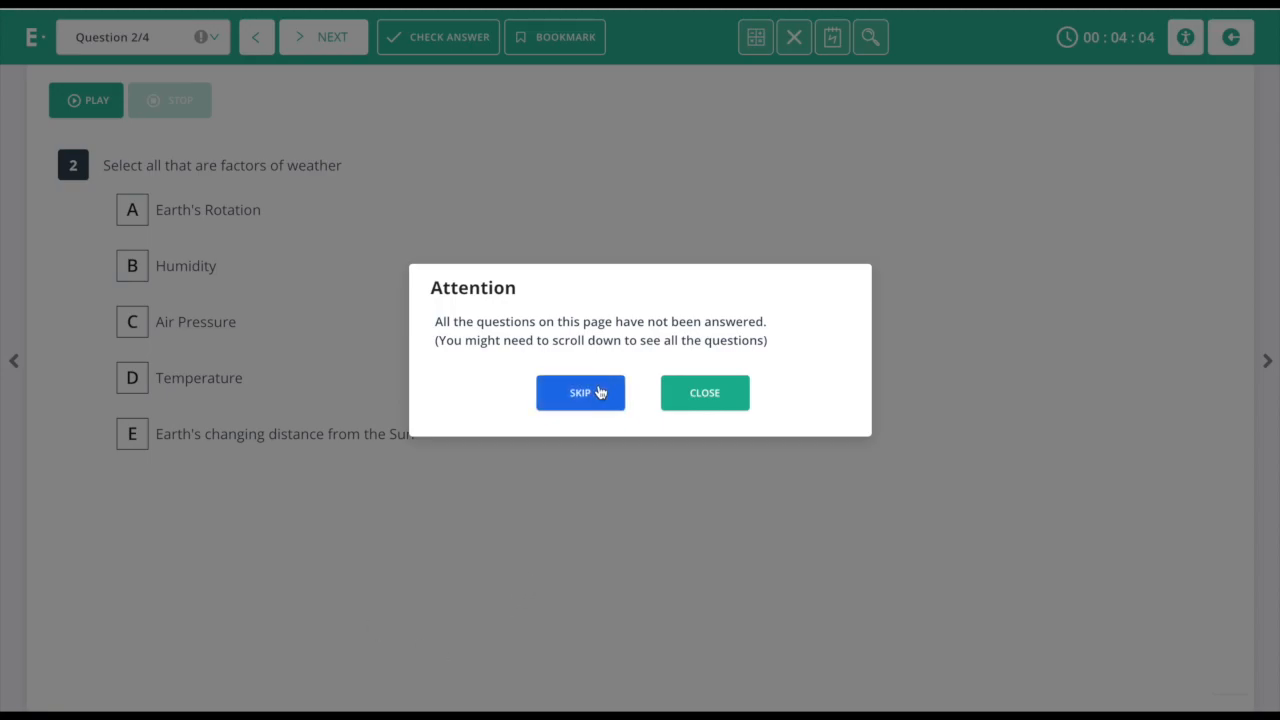
{"action": "left_click", "coordinate": [668, 394]}
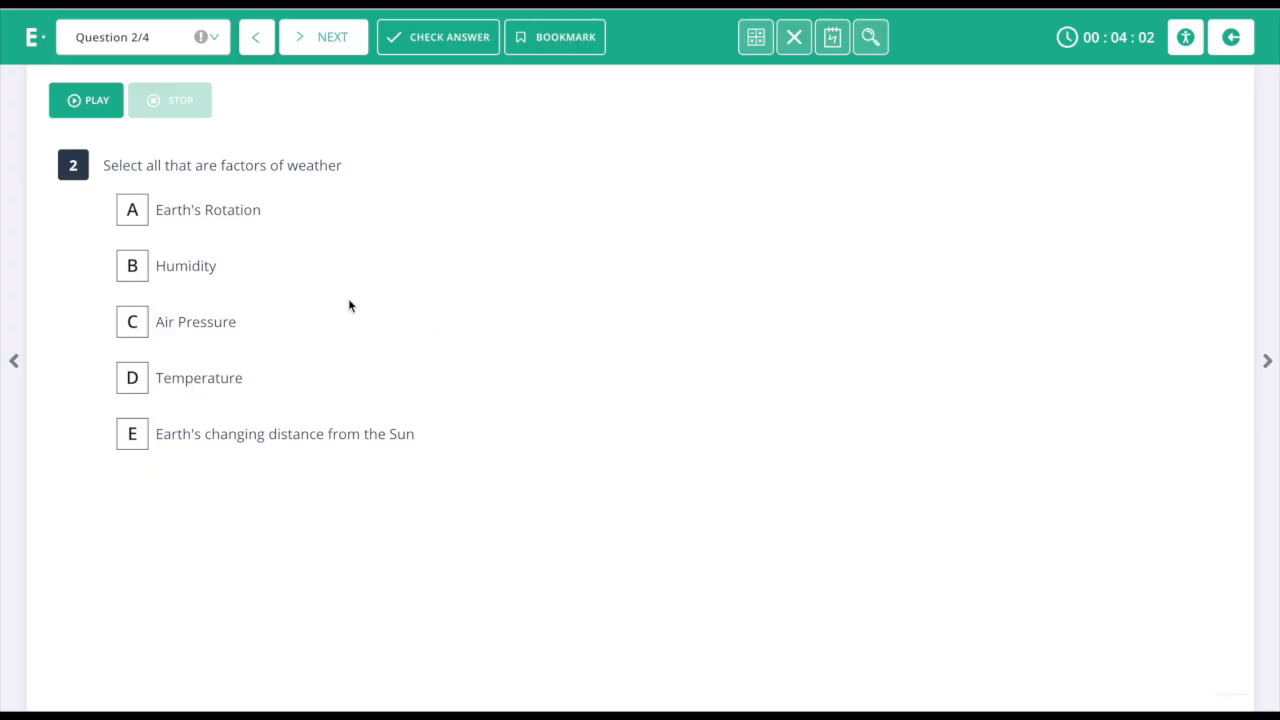
Select Earth's Rotation on question 2 and both snow statements on question 4.
{"action": "left_click", "coordinate": [140, 212]}
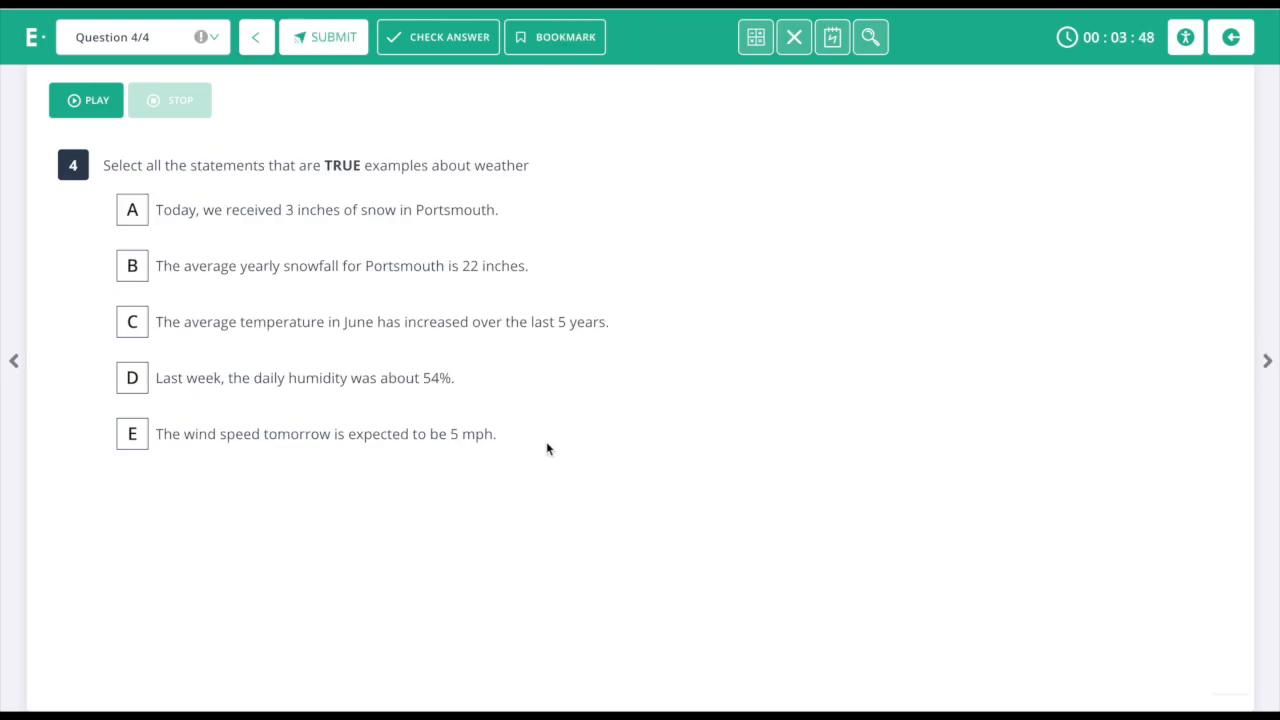
{"action": "left_click", "coordinate": [132, 212]}
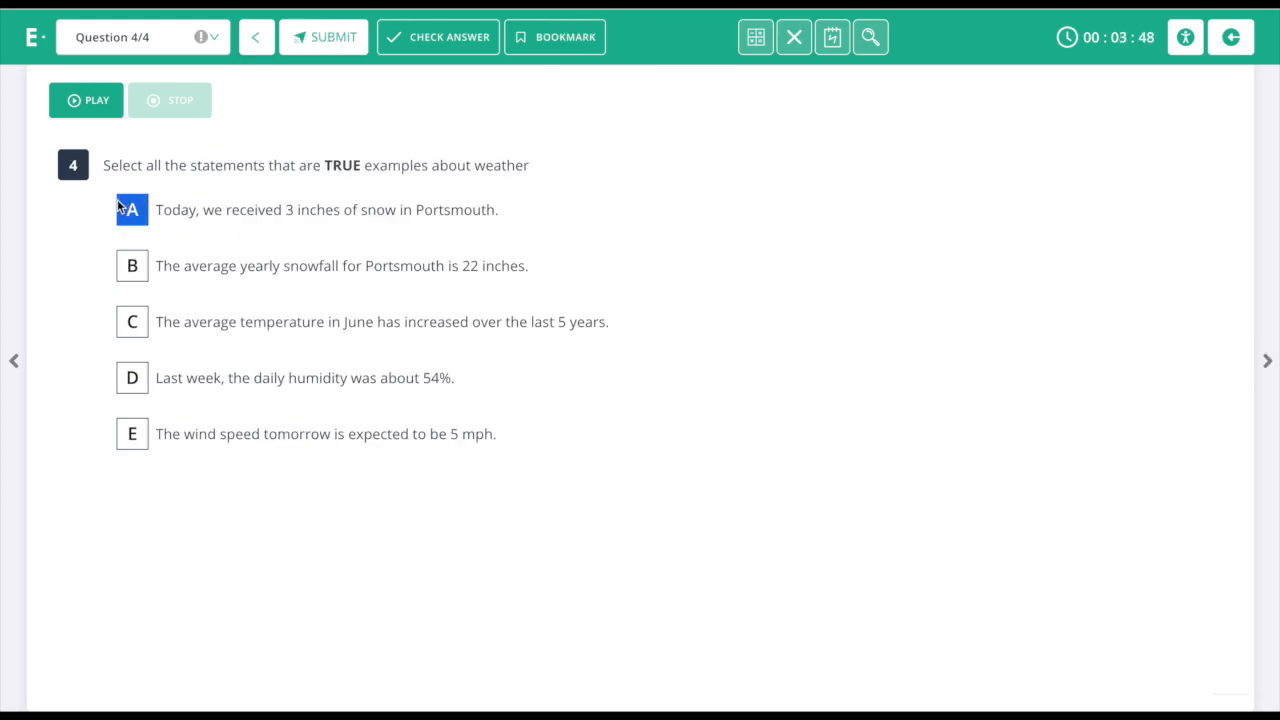
{"action": "left_click", "coordinate": [132, 266]}
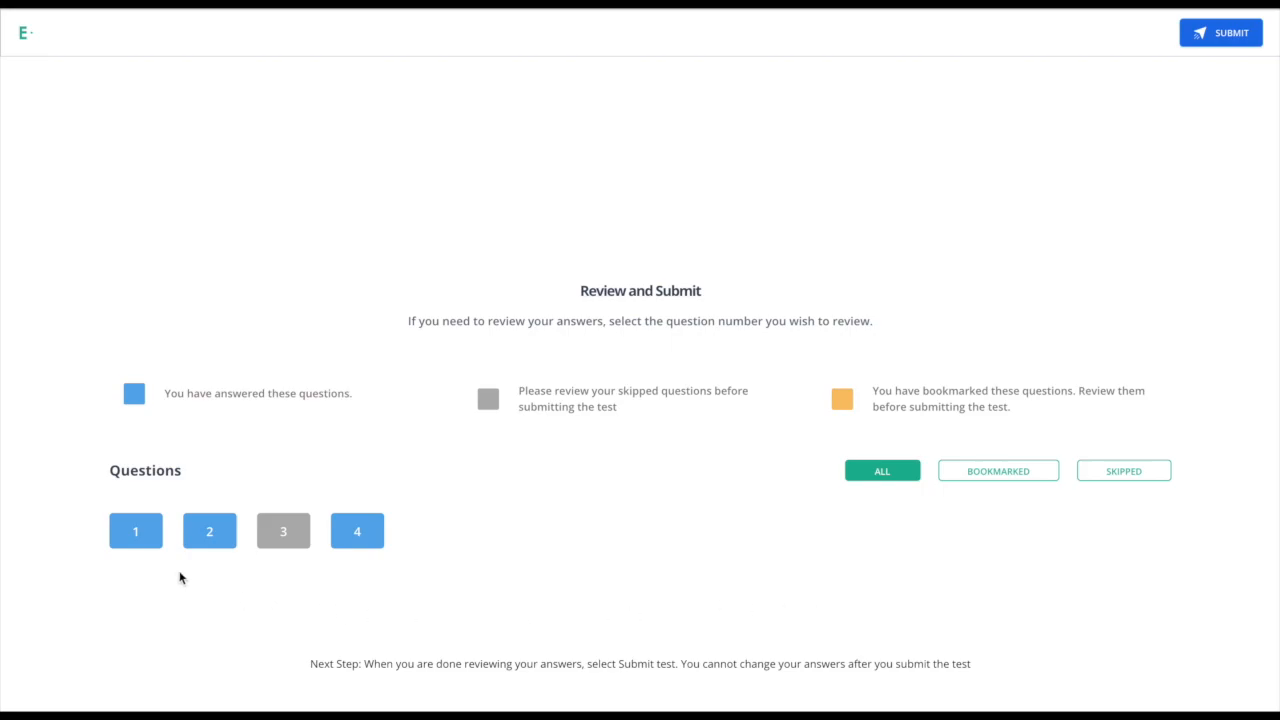
Return from the Review and Submit summary to question 1 of the Weather Quiz.
{"action": "left_click", "coordinate": [138, 532]}
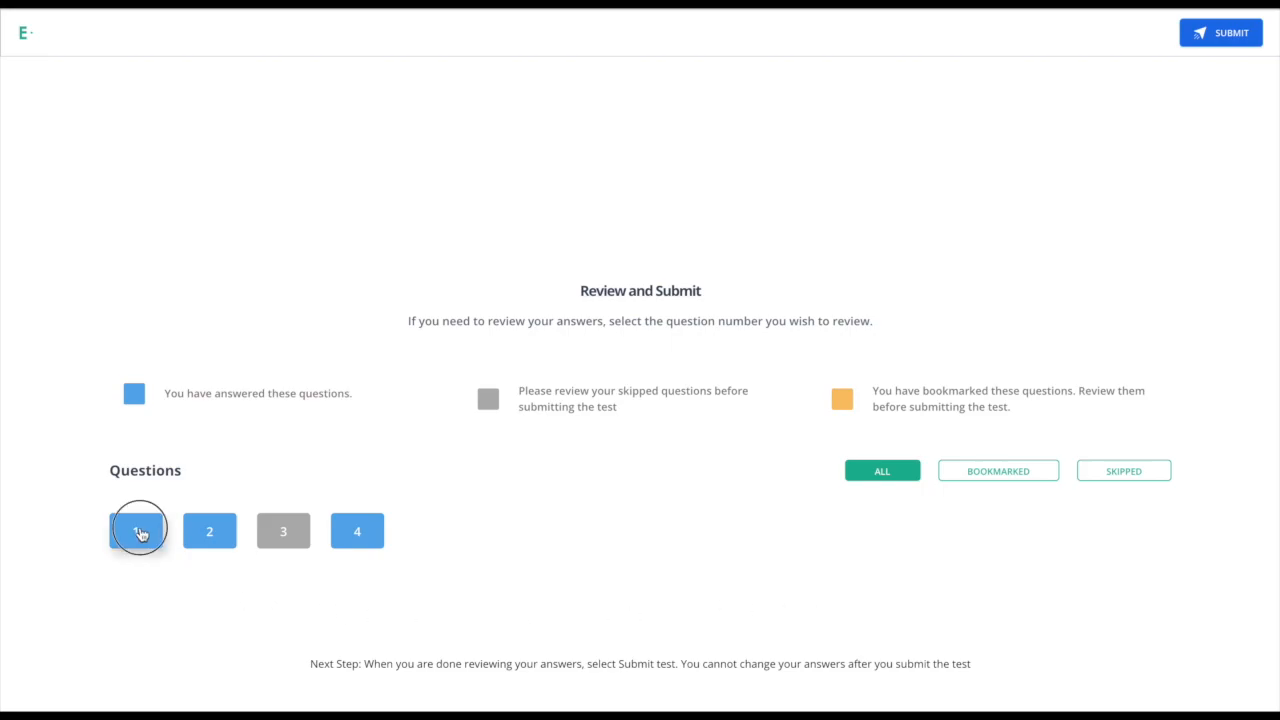